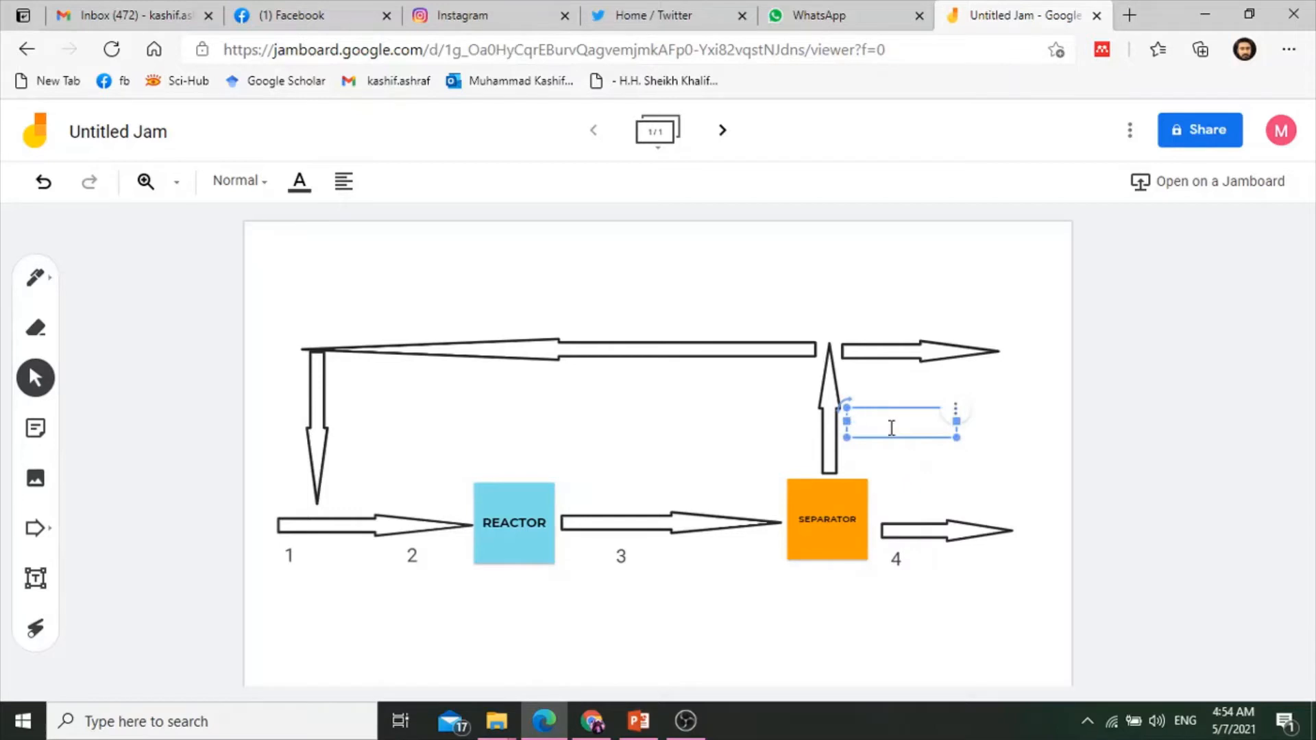
Label the upward arrow above the separator 5, and place a copy of that label, changed to 6, above the upper outgoing arrow
{"action": "type", "text": "5"}
{"action": "left_click", "coordinate": [953, 475]}
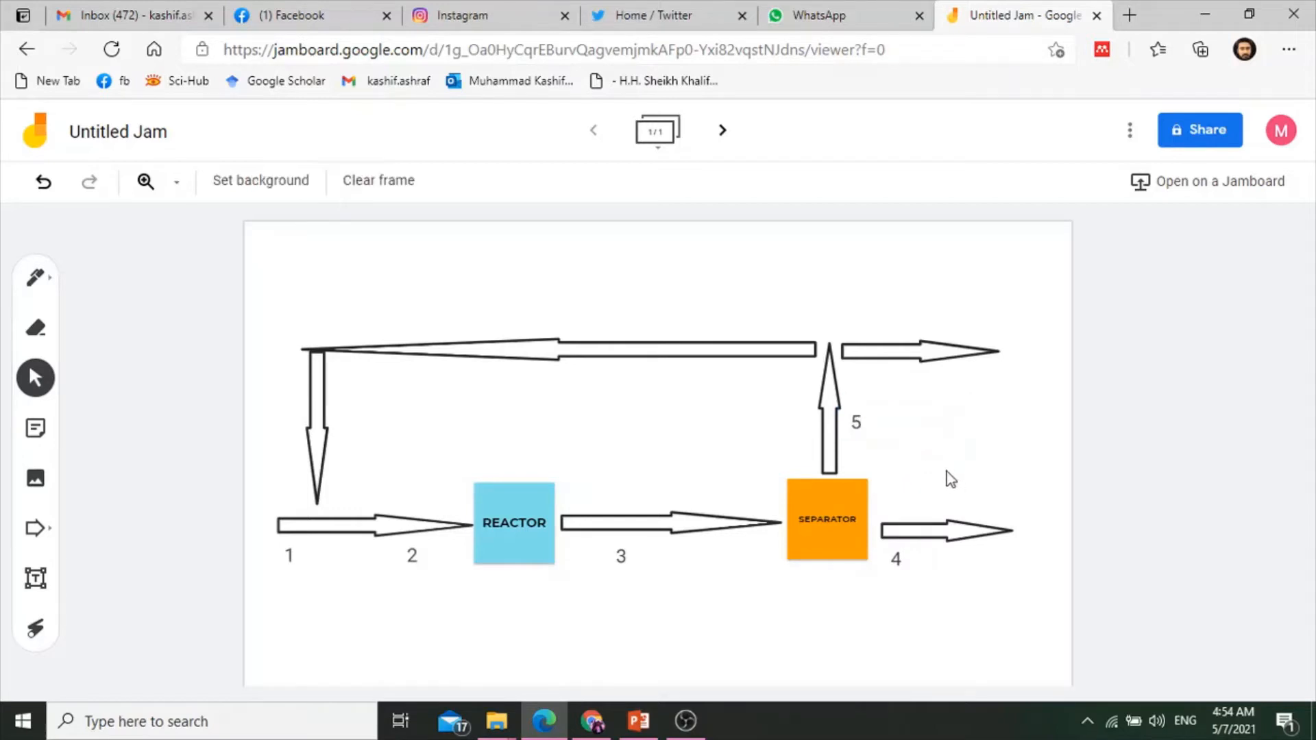
{"action": "left_click", "coordinate": [856, 421]}
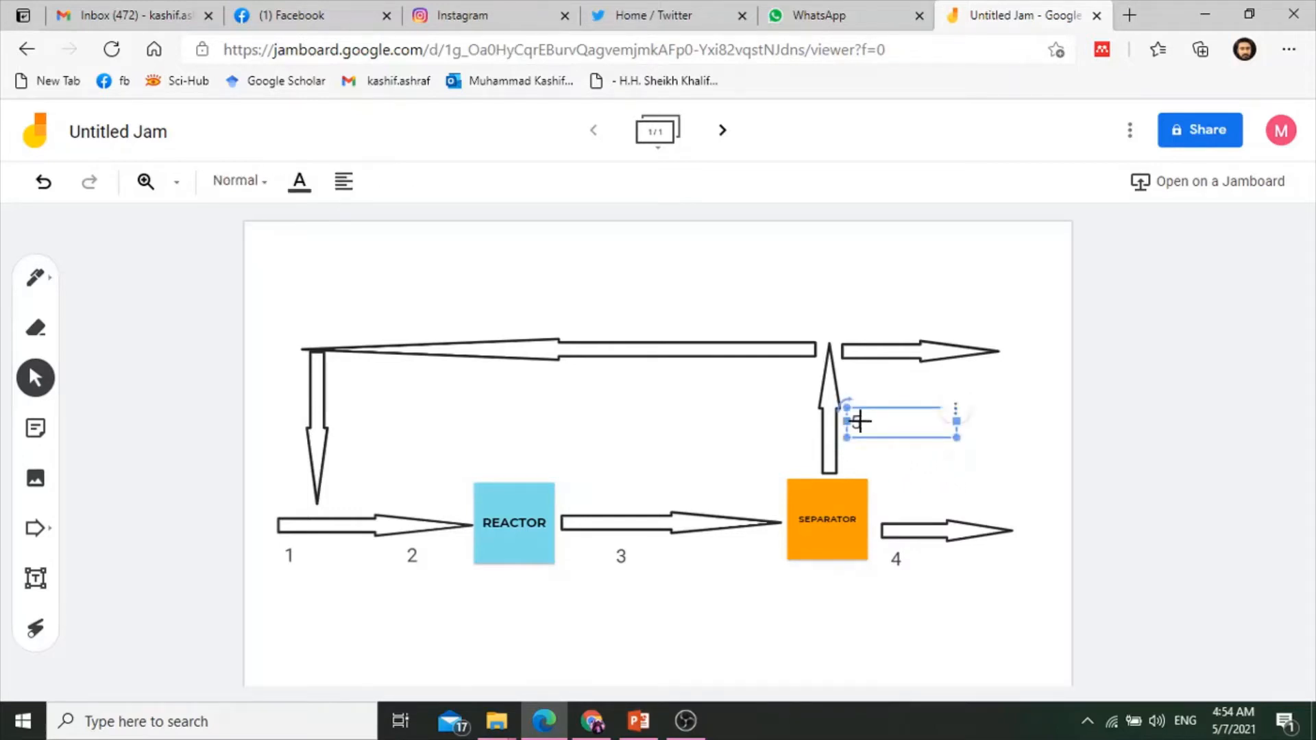
{"action": "left_click", "coordinate": [985, 470]}
{"action": "key", "text": "ctrl+v"}
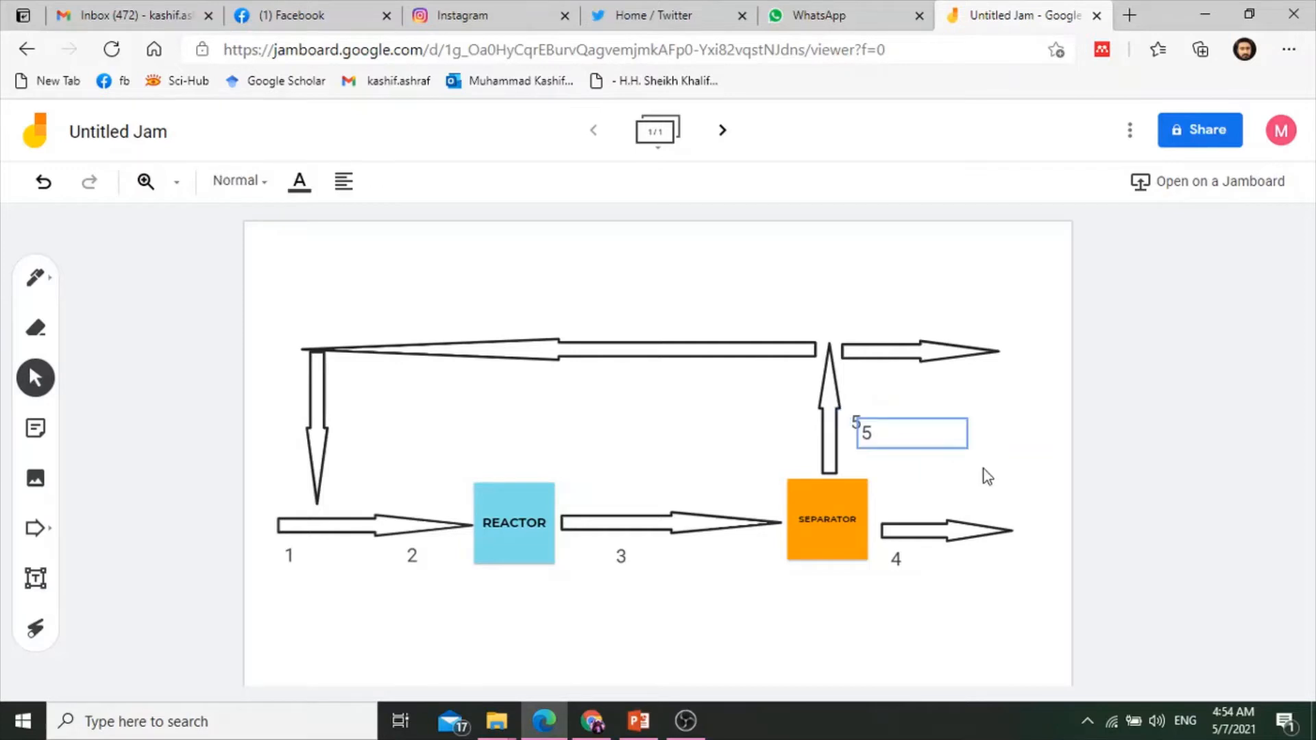
{"action": "left_click_drag", "start_coordinate": [904, 419], "coordinate": [919, 310]}
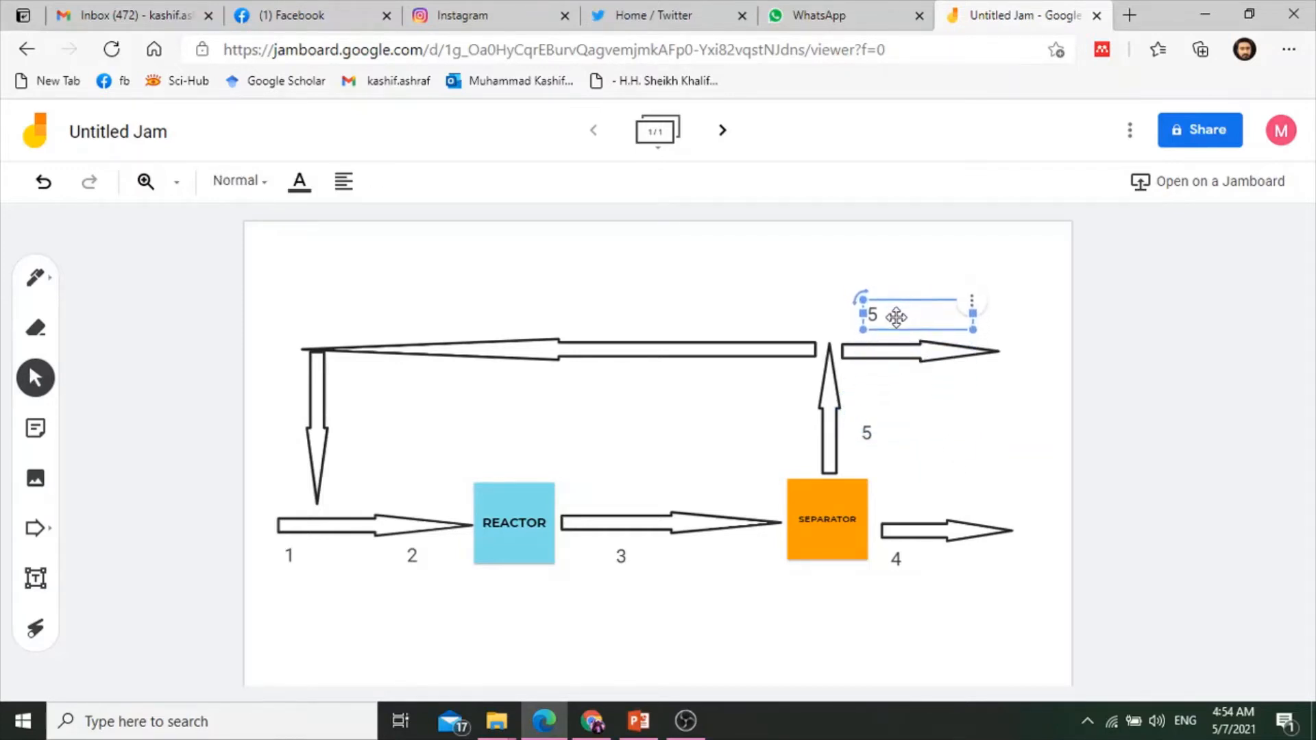
{"action": "right_click", "coordinate": [896, 317]}
{"action": "left_click", "coordinate": [933, 344]}
{"action": "key", "text": "BackSpace"}
{"action": "type", "text": "6"}
{"action": "left_click", "coordinate": [941, 371]}
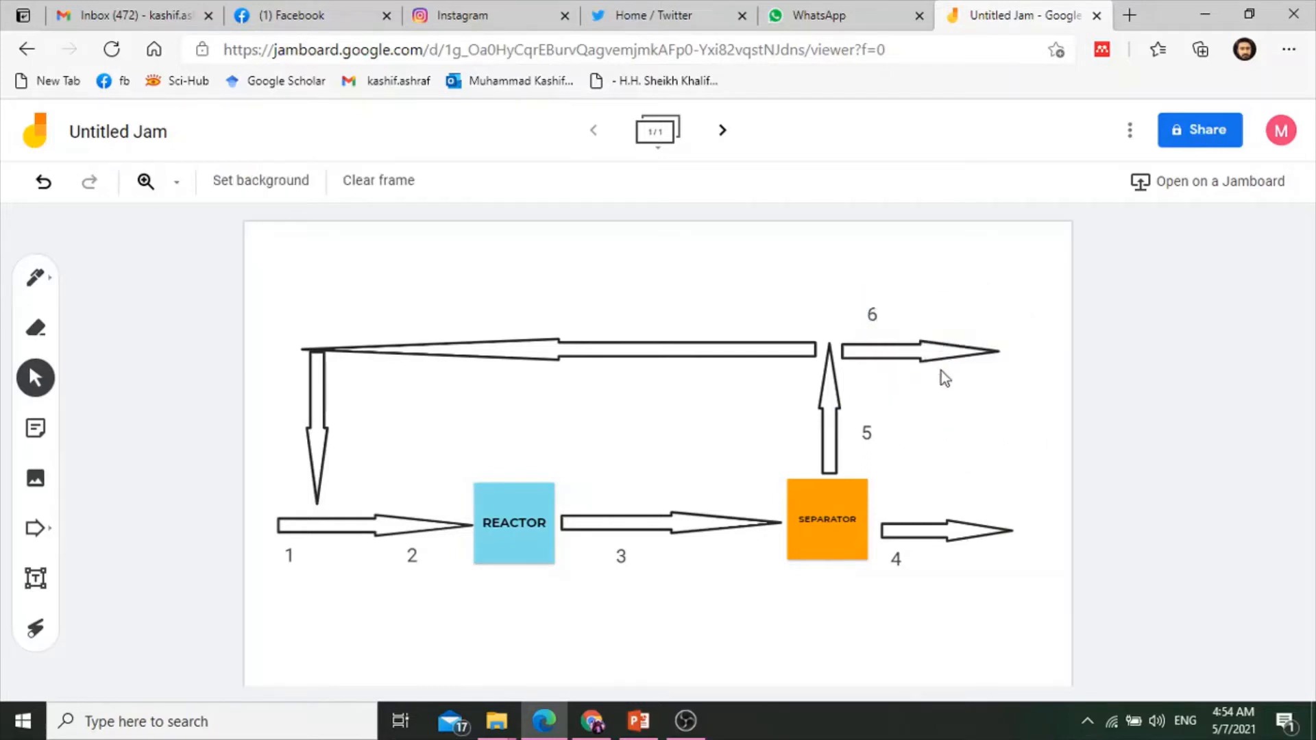
Place a copy of the 6 label above the long recycle arrow that runs back towards the feed
{"action": "left_click", "coordinate": [869, 316]}
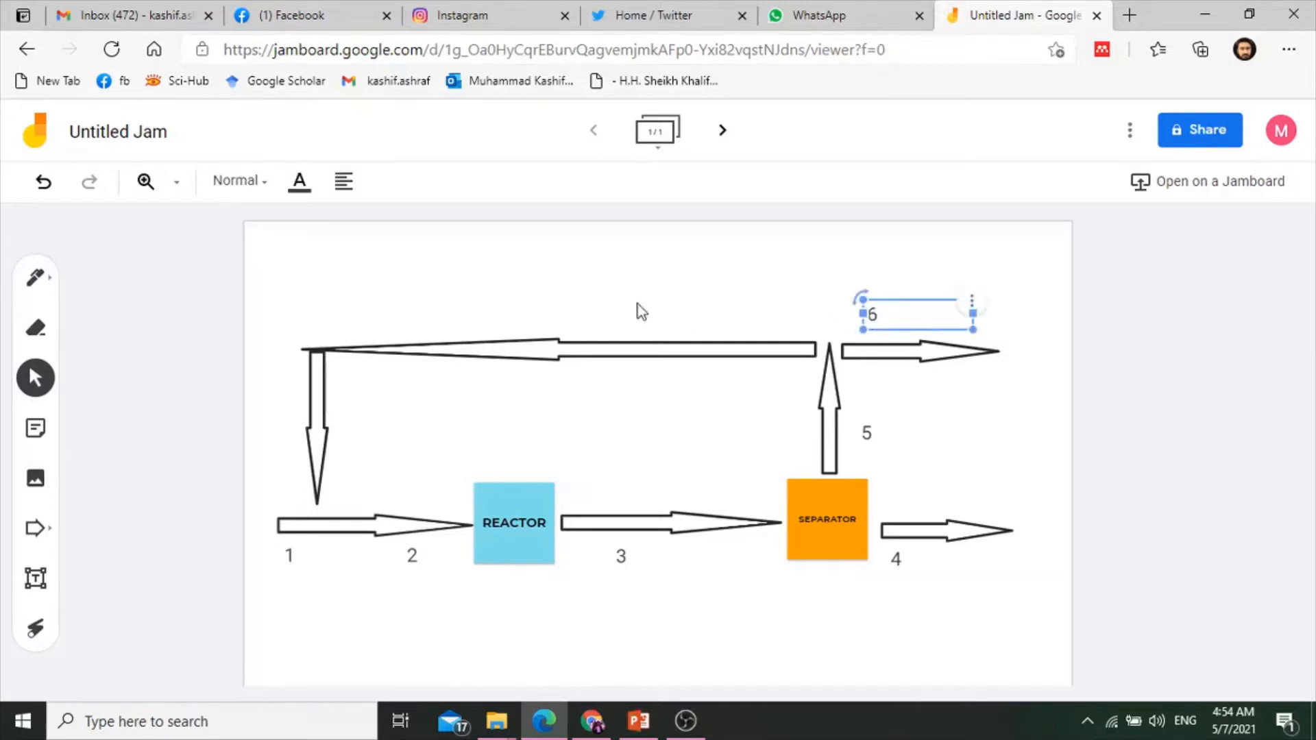
{"action": "left_click", "coordinate": [543, 305]}
{"action": "key", "text": "ctrl+v"}
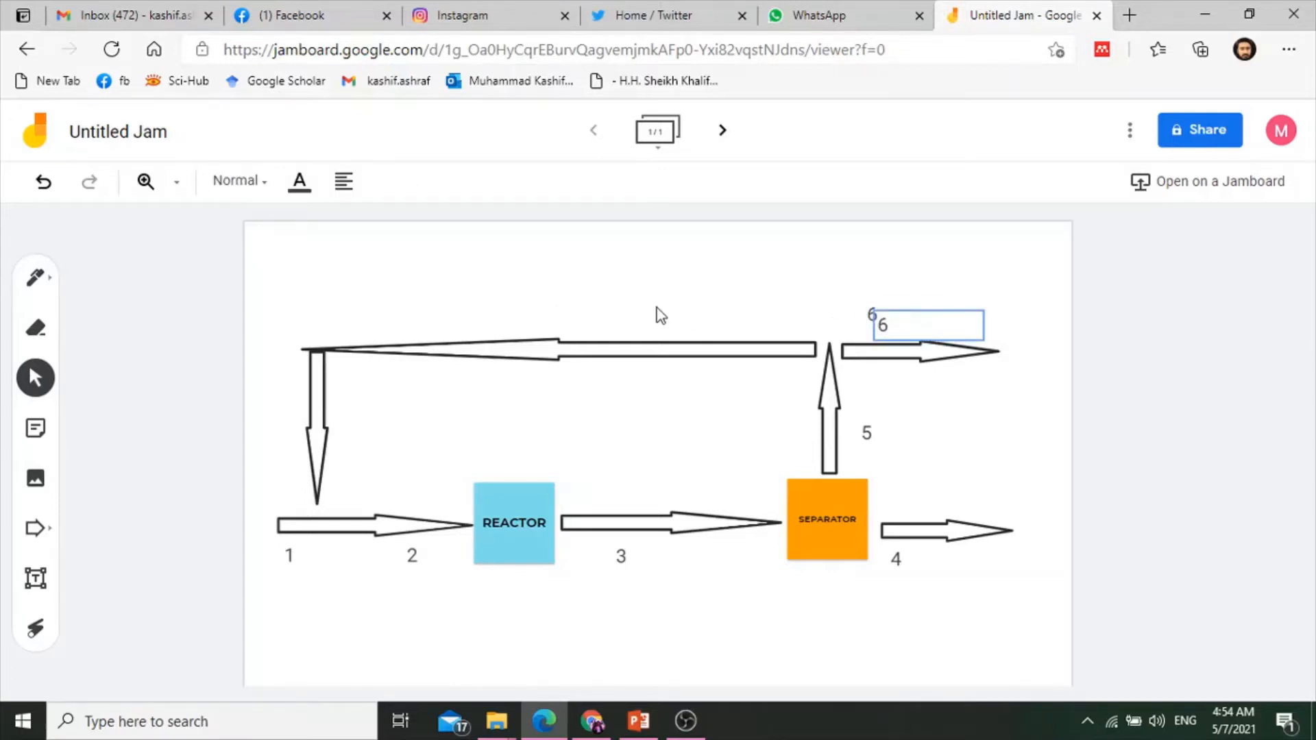
{"action": "left_click_drag", "start_coordinate": [914, 311], "coordinate": [549, 303]}
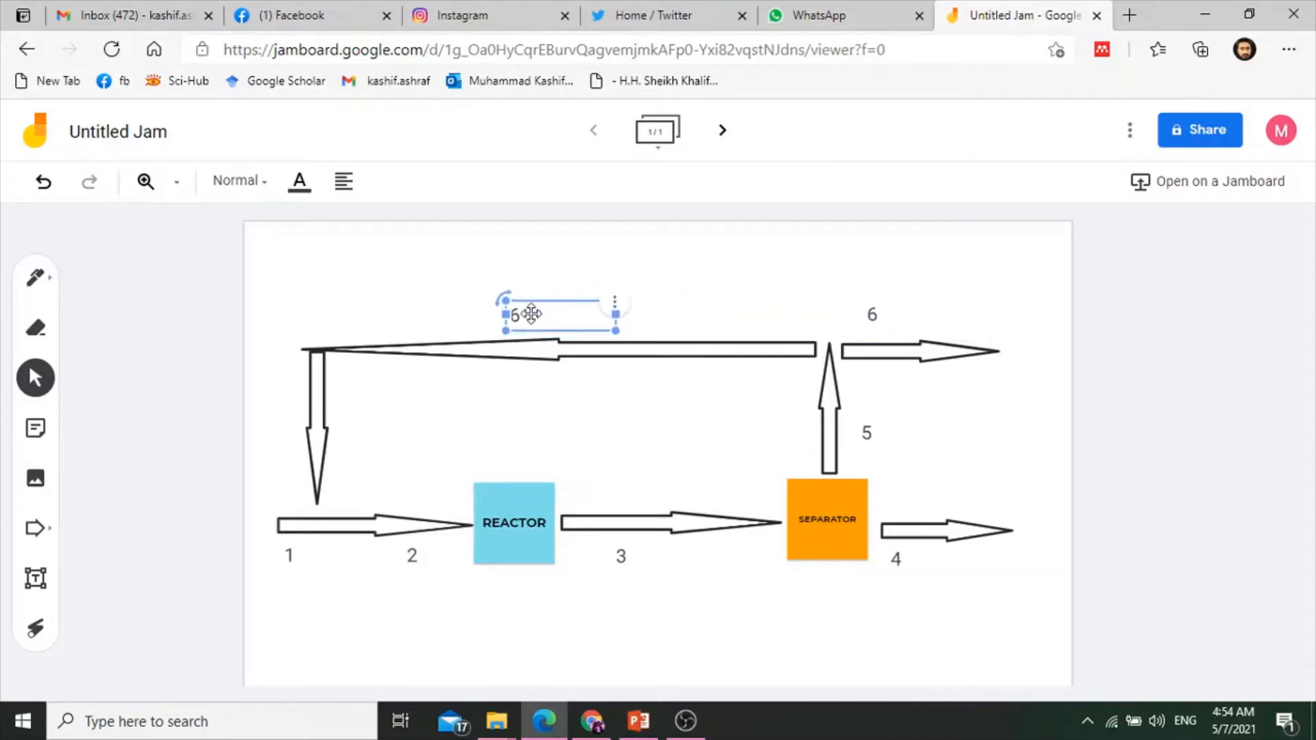
Change the text of the copied label above the long recycle arrow to 7
{"action": "right_click", "coordinate": [516, 312]}
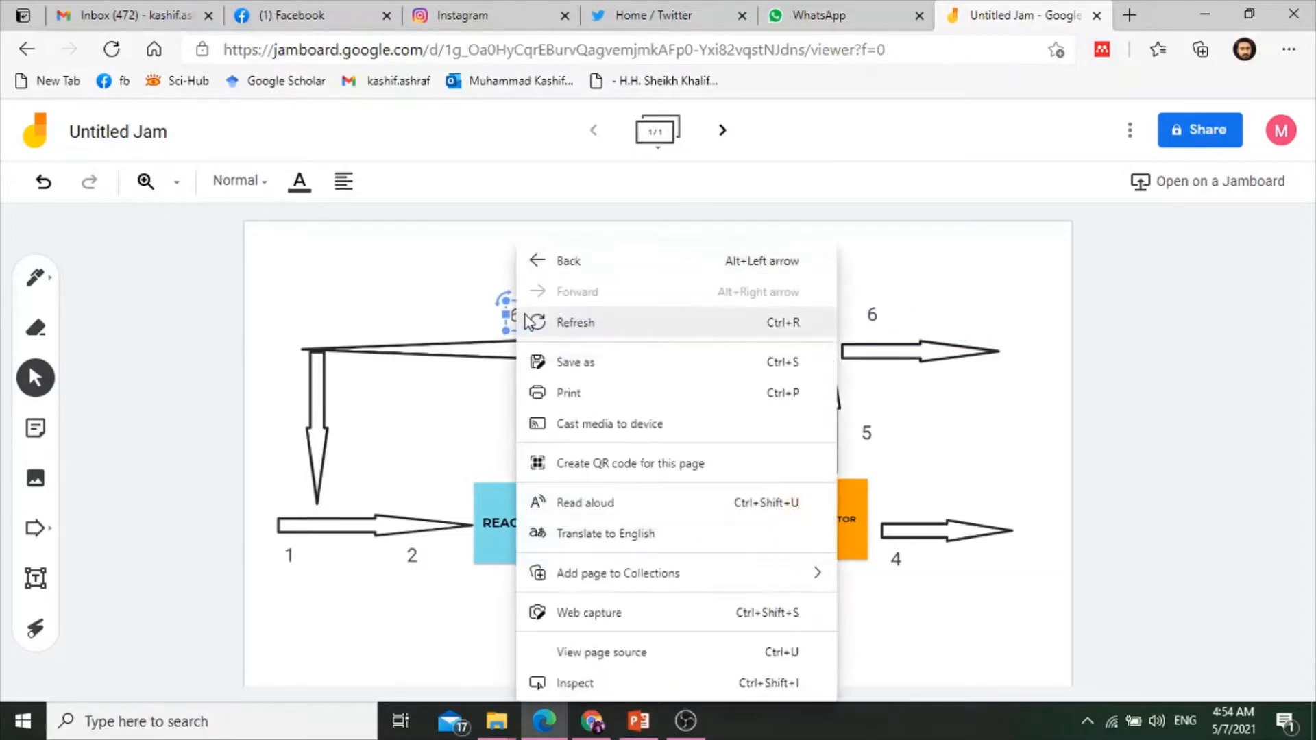
{"action": "left_click", "coordinate": [491, 315]}
{"action": "left_click", "coordinate": [491, 314]}
{"action": "double_click", "coordinate": [514, 315]}
{"action": "left_click", "coordinate": [514, 316]}
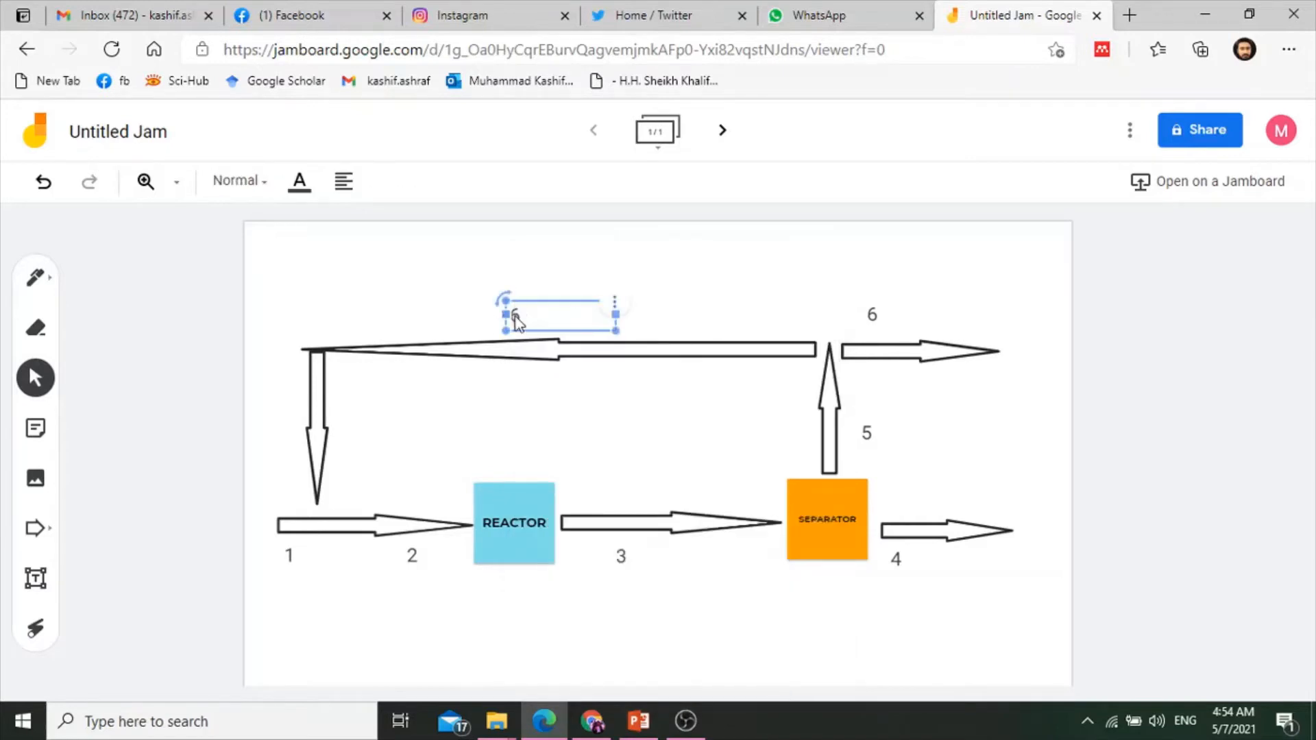
{"action": "right_click", "coordinate": [515, 313]}
{"action": "left_click", "coordinate": [532, 327]}
{"action": "left_click", "coordinate": [542, 314]}
{"action": "right_click", "coordinate": [541, 314]}
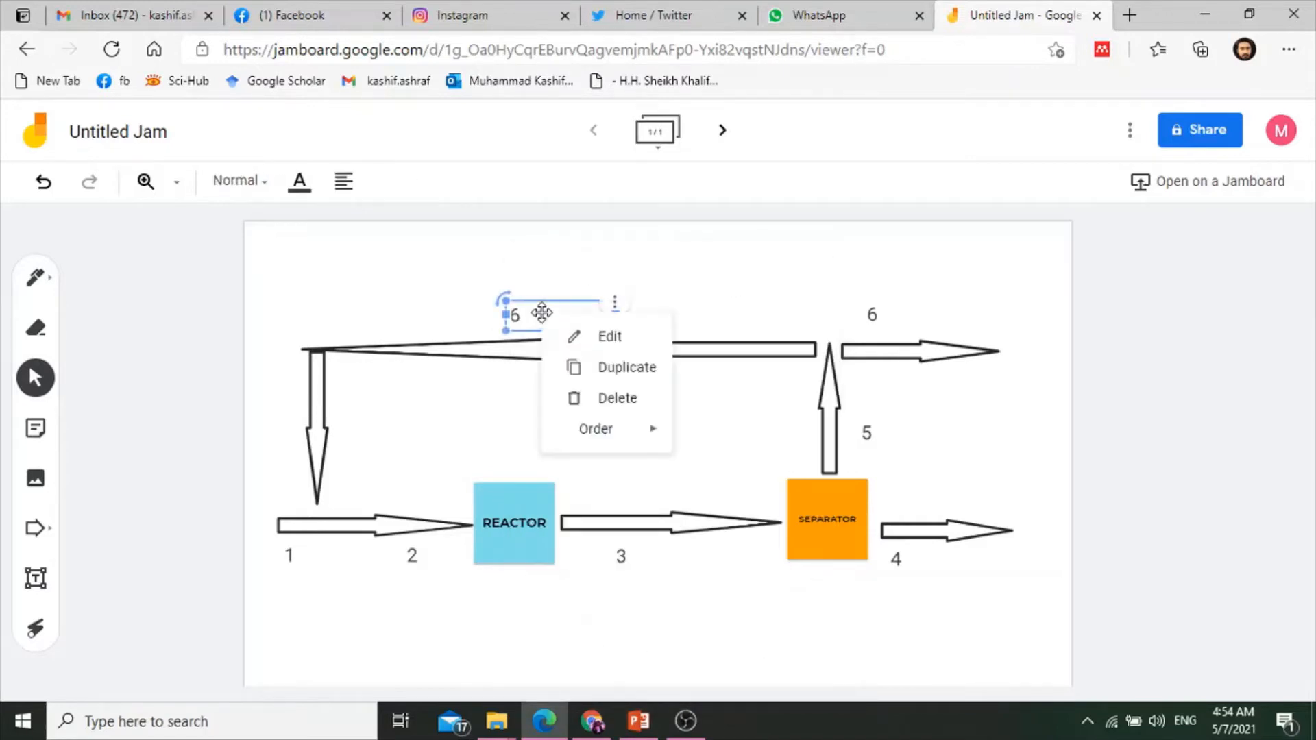
{"action": "left_click", "coordinate": [569, 329]}
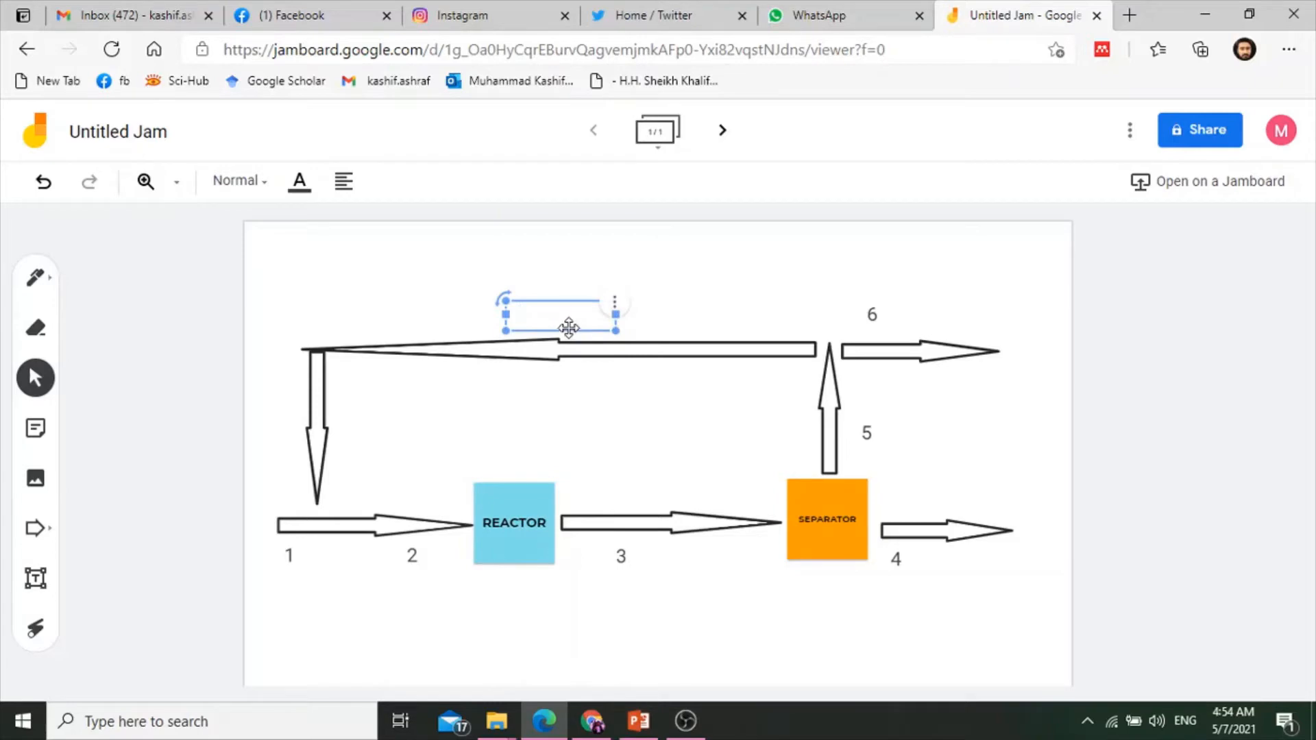
{"action": "type", "text": "7"}
{"action": "left_click", "coordinate": [709, 327]}
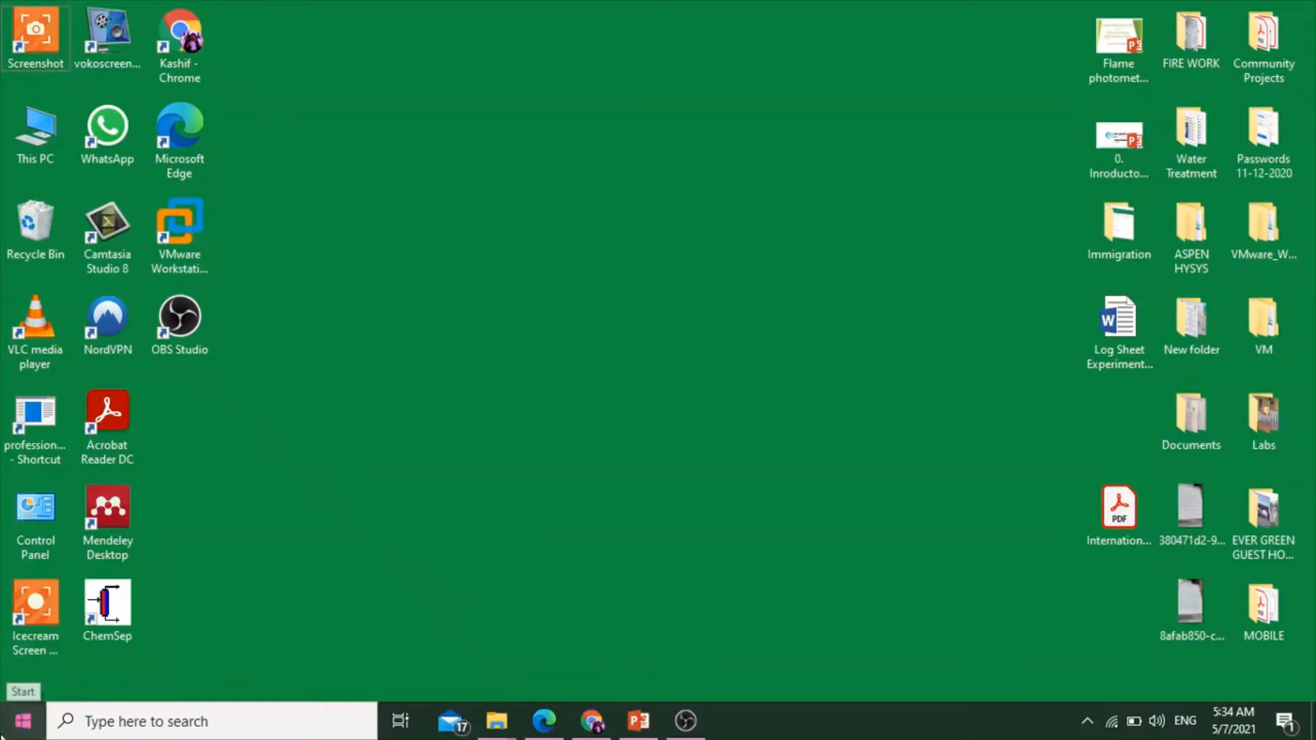
Switch to ConfigureTEA from the COCO program group and move its property package window clear of the desktop corner
{"action": "left_click", "coordinate": [18, 731]}
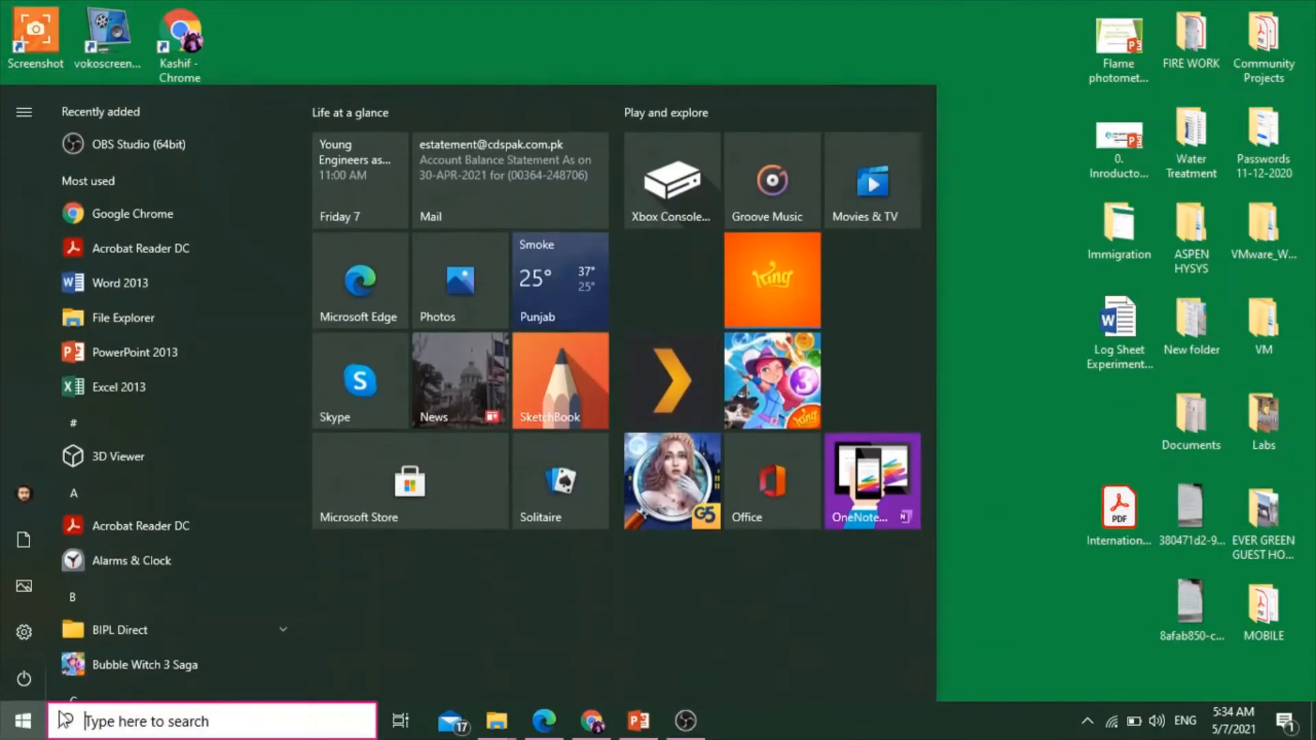
{"action": "scroll", "coordinate": [226, 420], "scroll_direction": "down", "scroll_amount": 5}
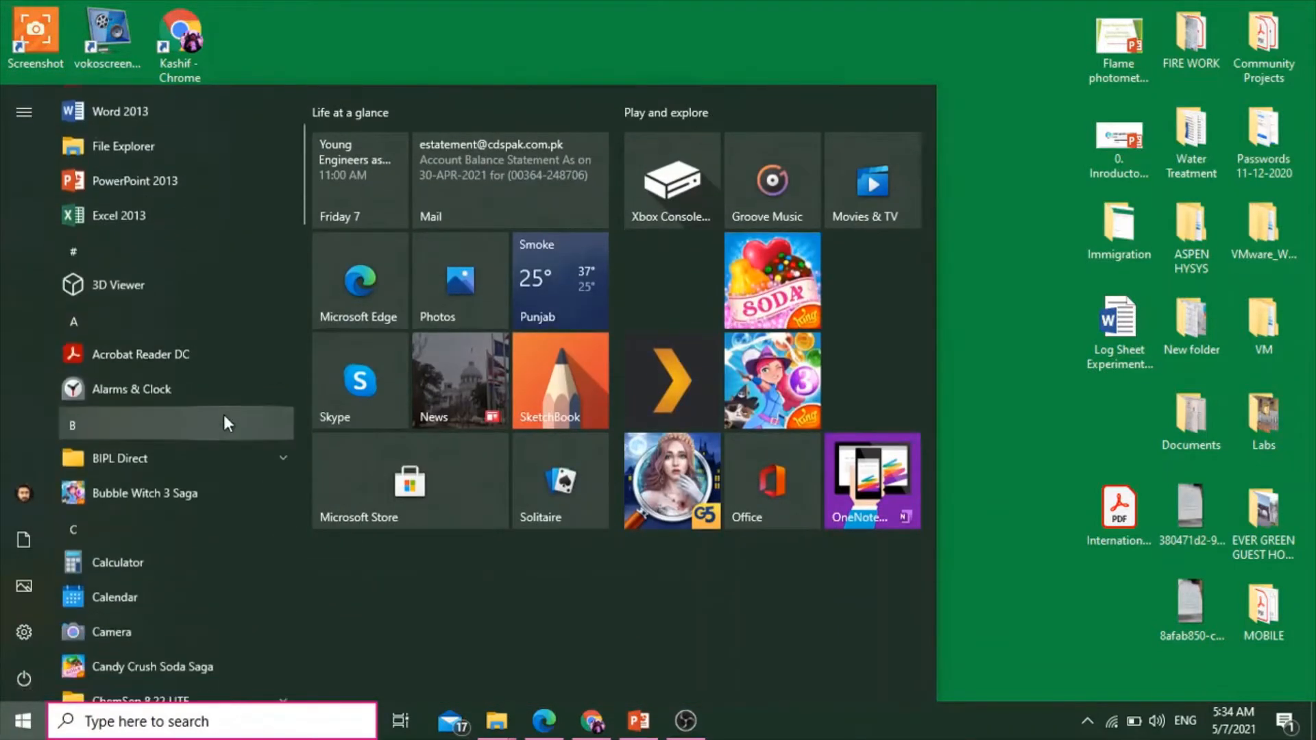
{"action": "scroll", "coordinate": [288, 408], "scroll_direction": "down", "scroll_amount": 1}
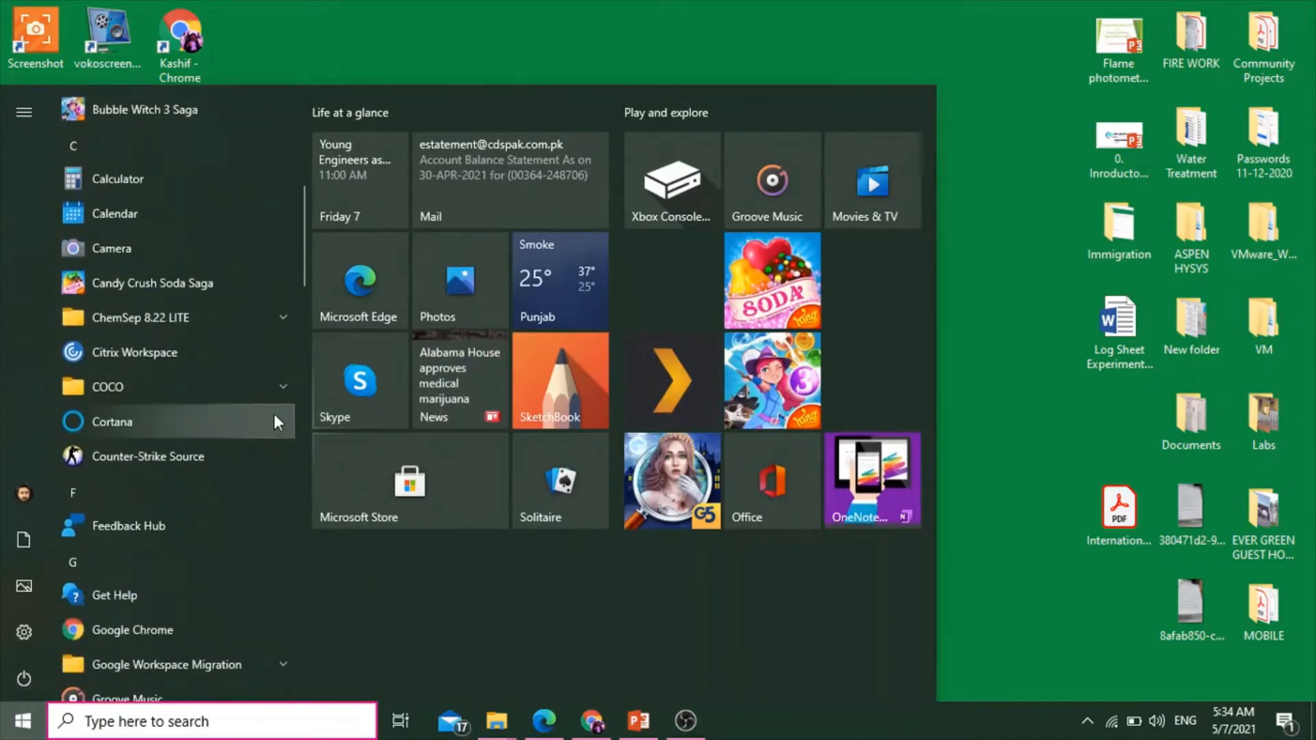
{"action": "left_click", "coordinate": [278, 392]}
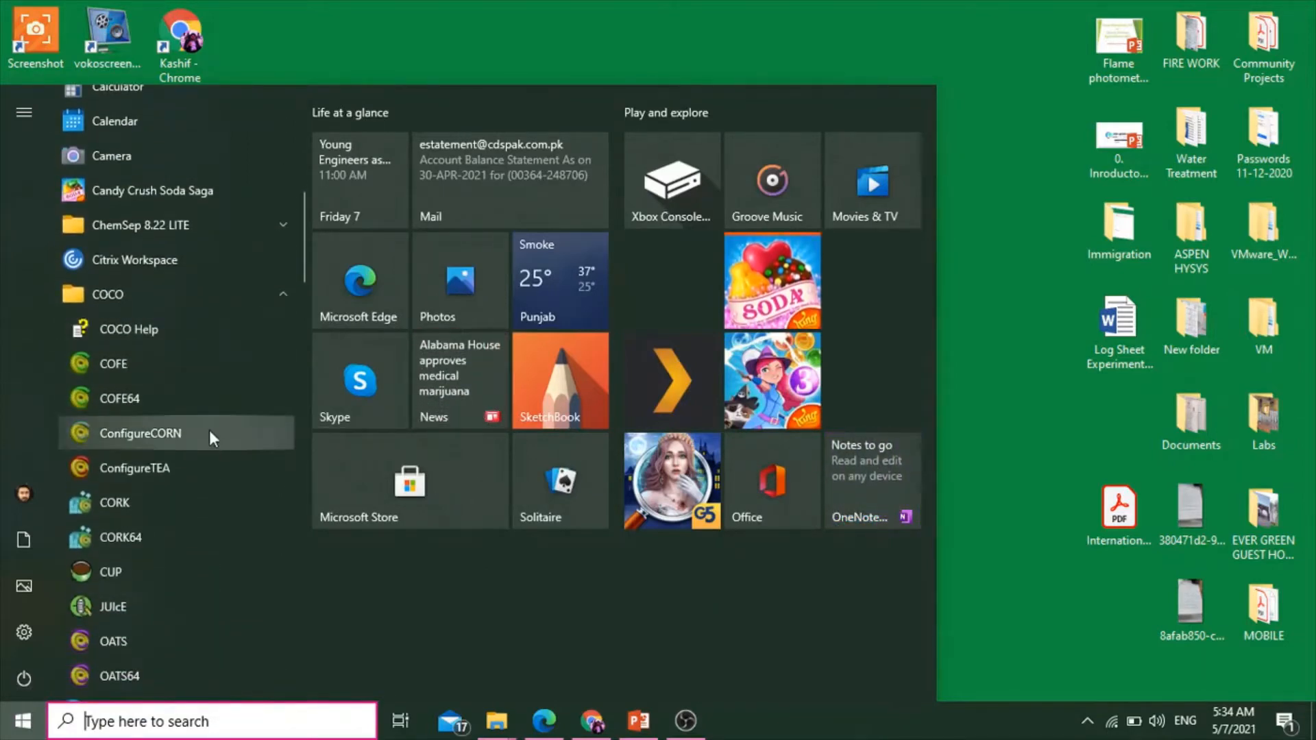
{"action": "scroll", "coordinate": [208, 430], "scroll_direction": "down", "scroll_amount": 1}
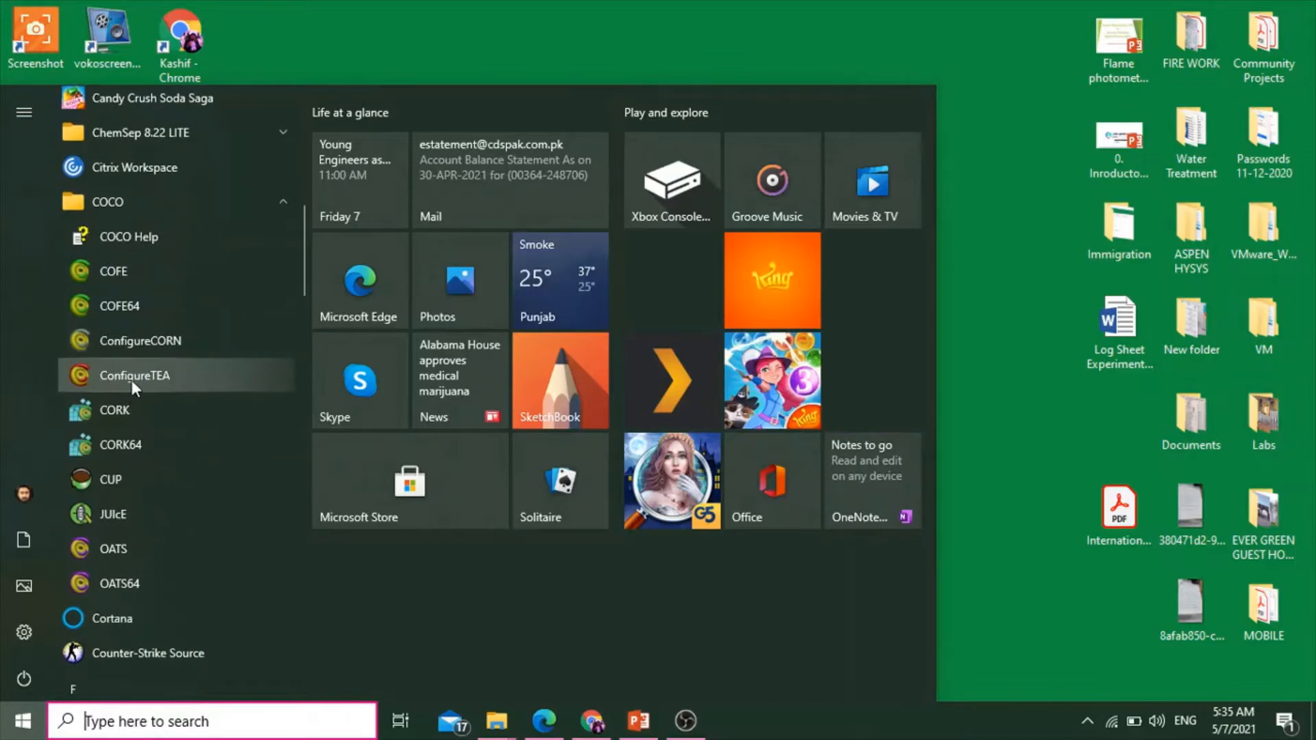
{"action": "left_click", "coordinate": [167, 377]}
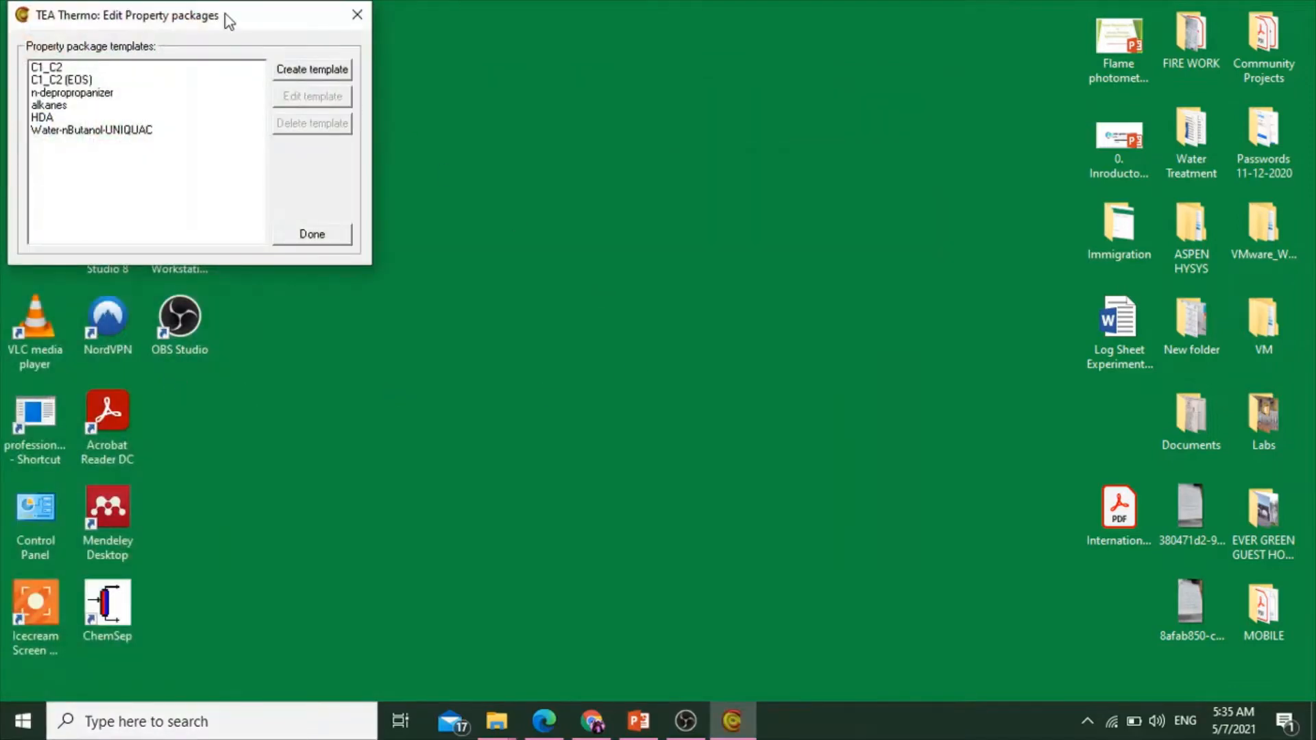
{"action": "left_click_drag", "start_coordinate": [226, 20], "coordinate": [708, 177]}
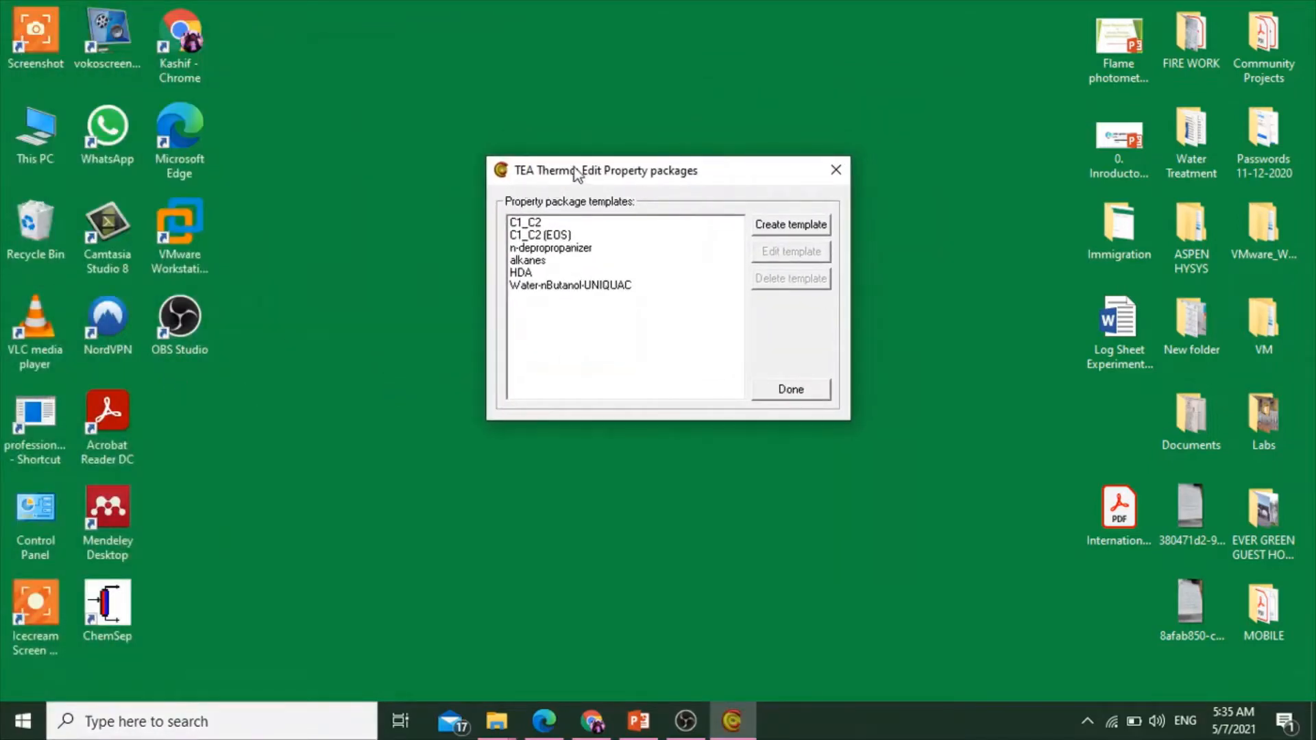
Create a property package template named Methanol Production with the Soave Redlich Kwong model set
{"action": "left_click", "coordinate": [799, 229]}
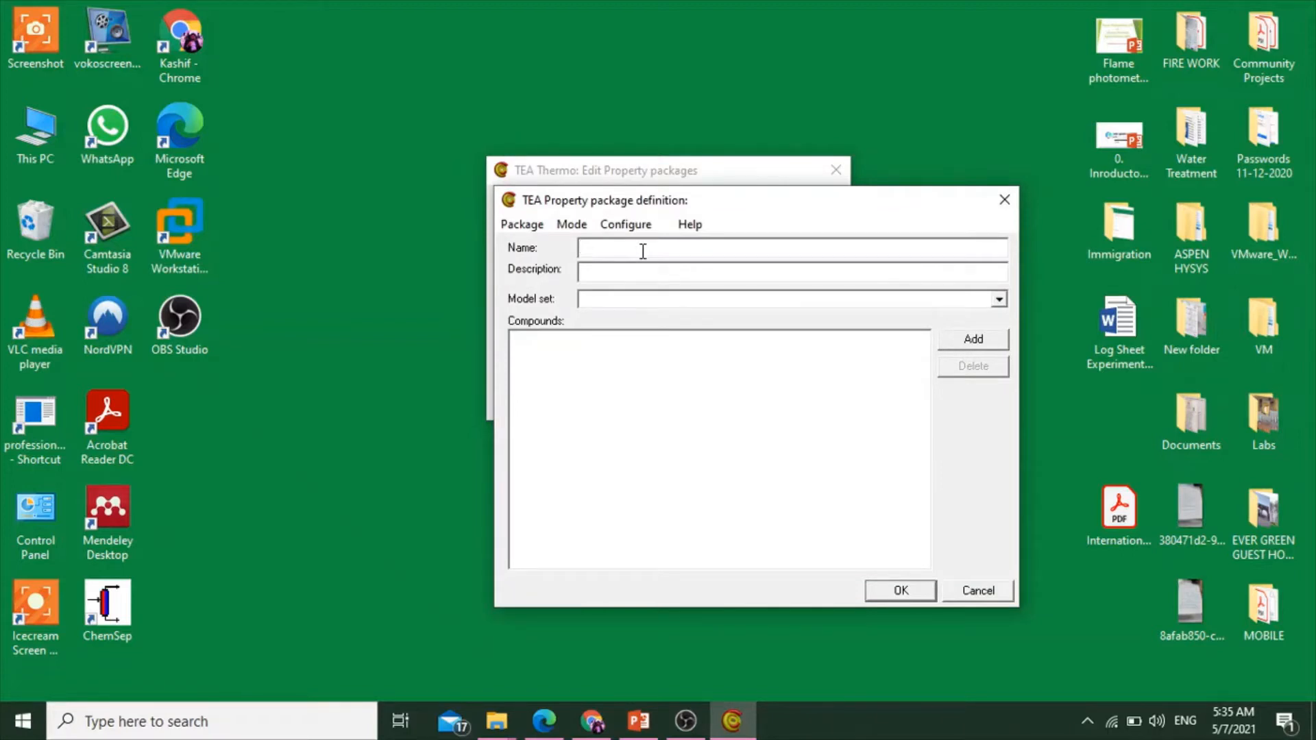
{"action": "type", "text": "Methanol Production"}
{"action": "left_click", "coordinate": [999, 302]}
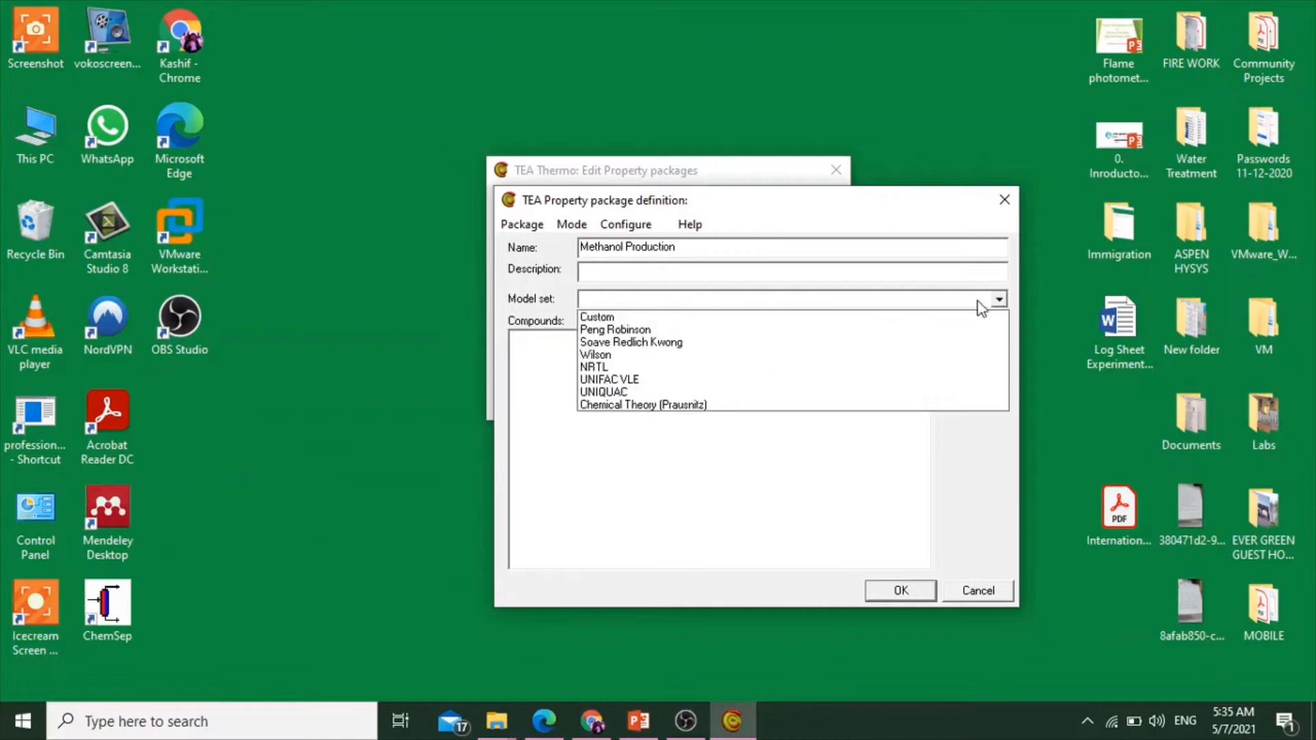
{"action": "left_click", "coordinate": [652, 344]}
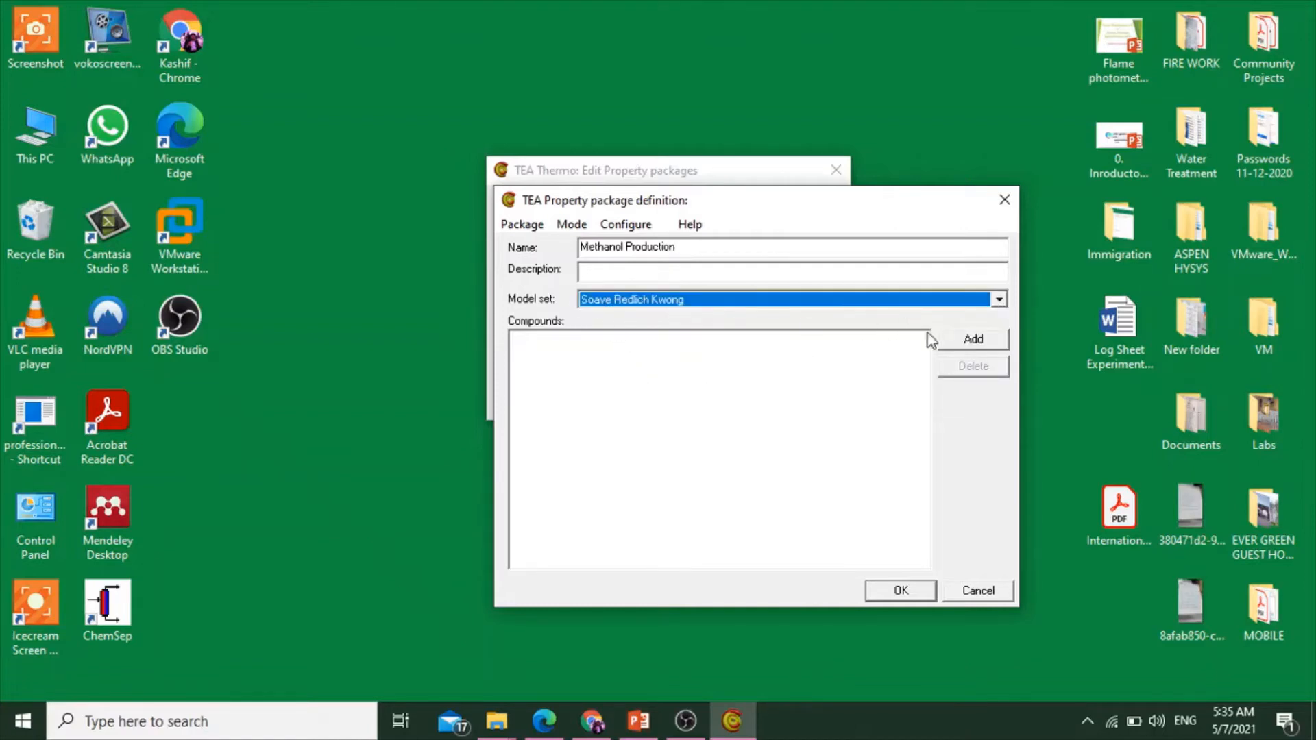
Add Hydrogen from the ChemSep compound list to the Methanol Production package
{"action": "left_click", "coordinate": [958, 342]}
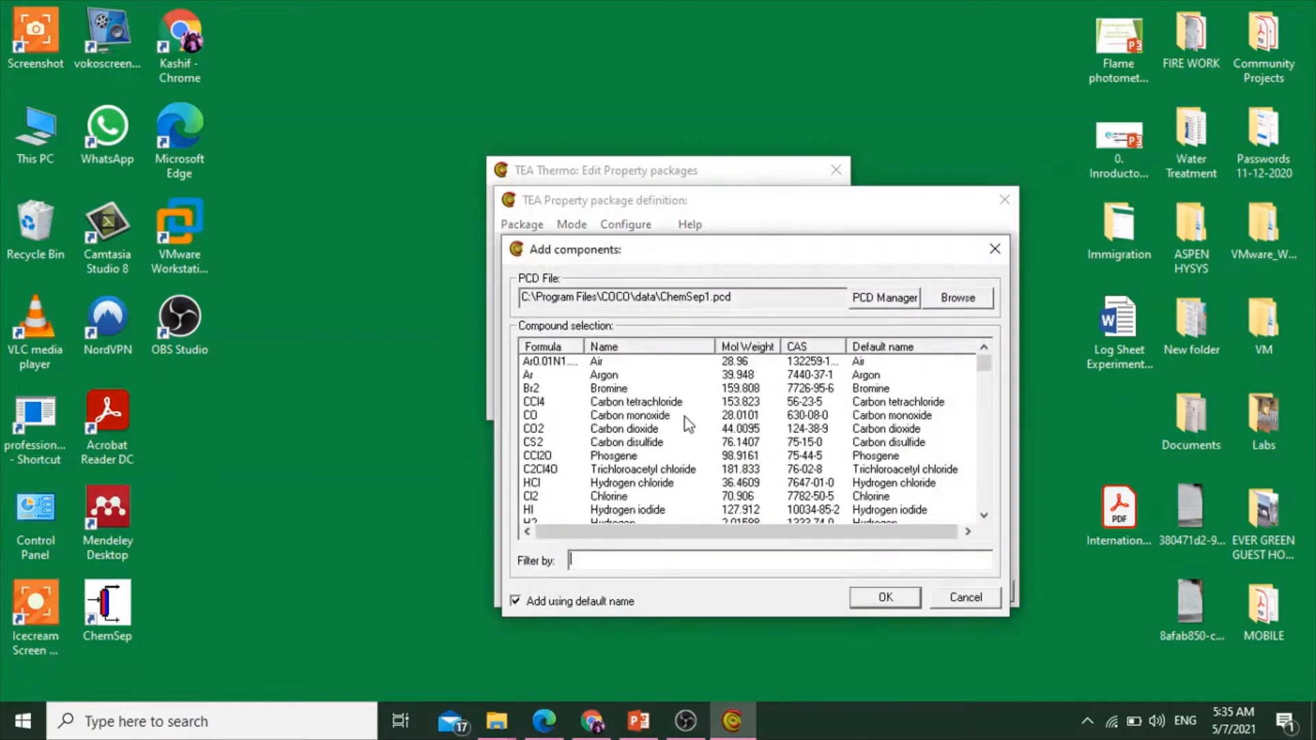
{"action": "left_click", "coordinate": [641, 560]}
{"action": "type", "text": "hydroge"}
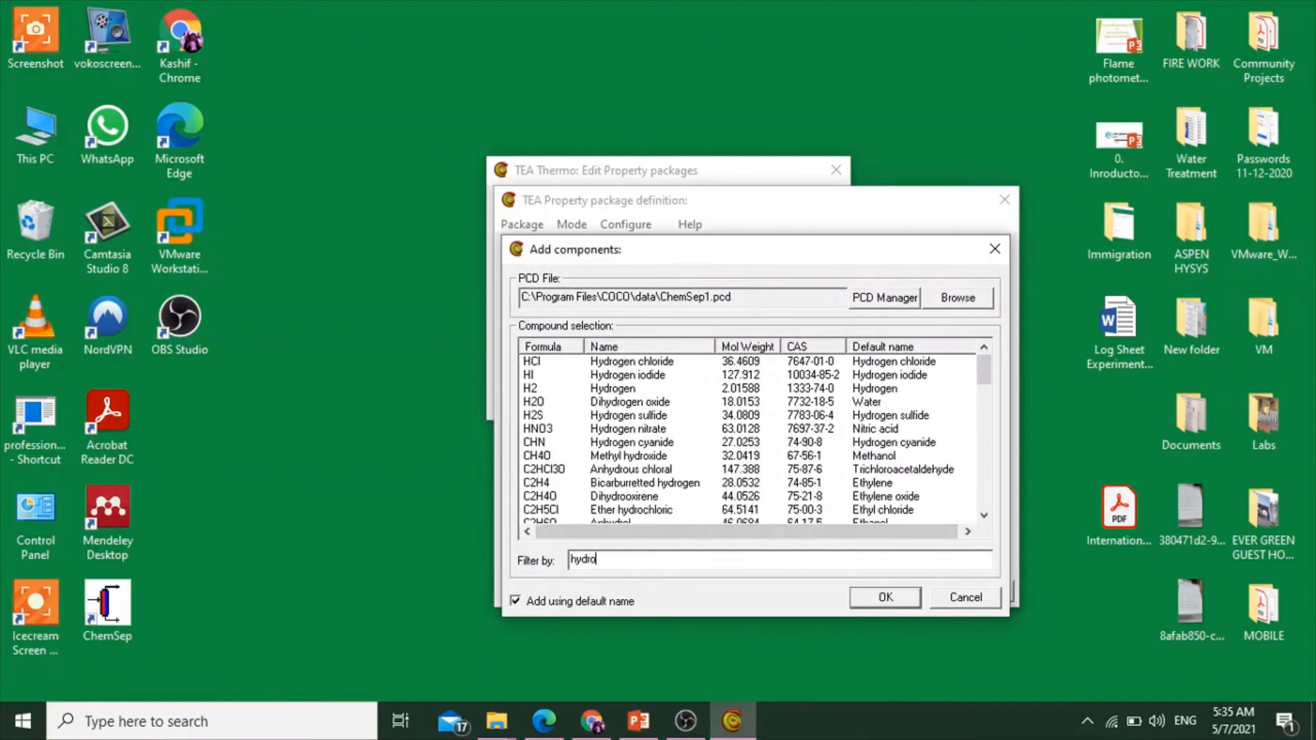
{"action": "double_click", "coordinate": [533, 388]}
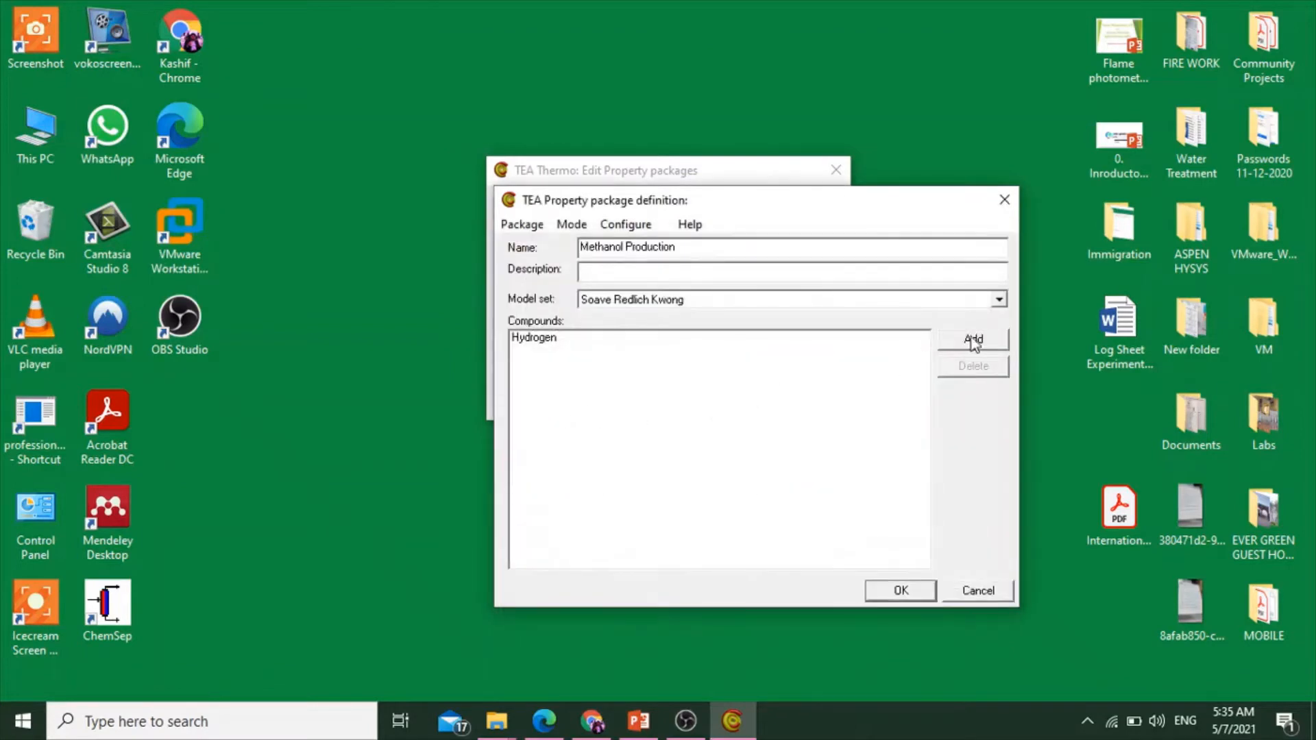
Find Carbon monoxide in the compound list and add it to the package's compounds
{"action": "left_click", "coordinate": [974, 340]}
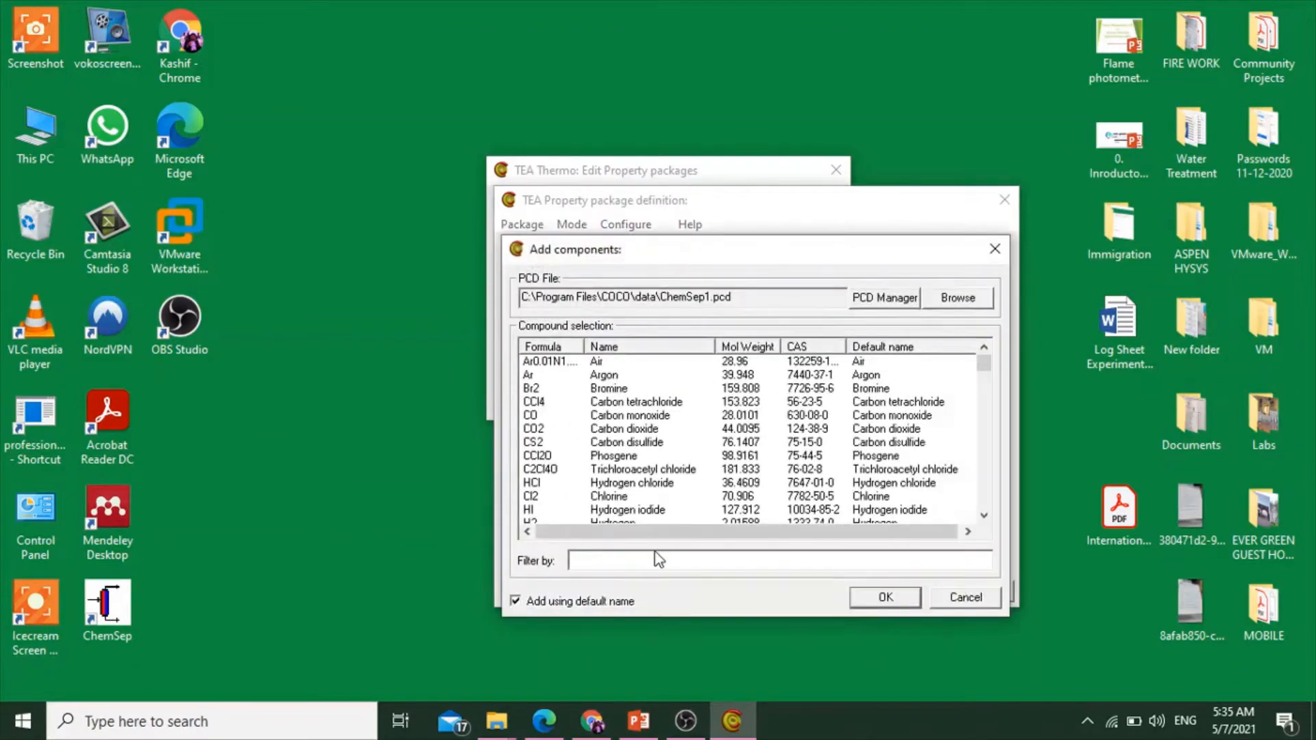
{"action": "type", "text": "c"}
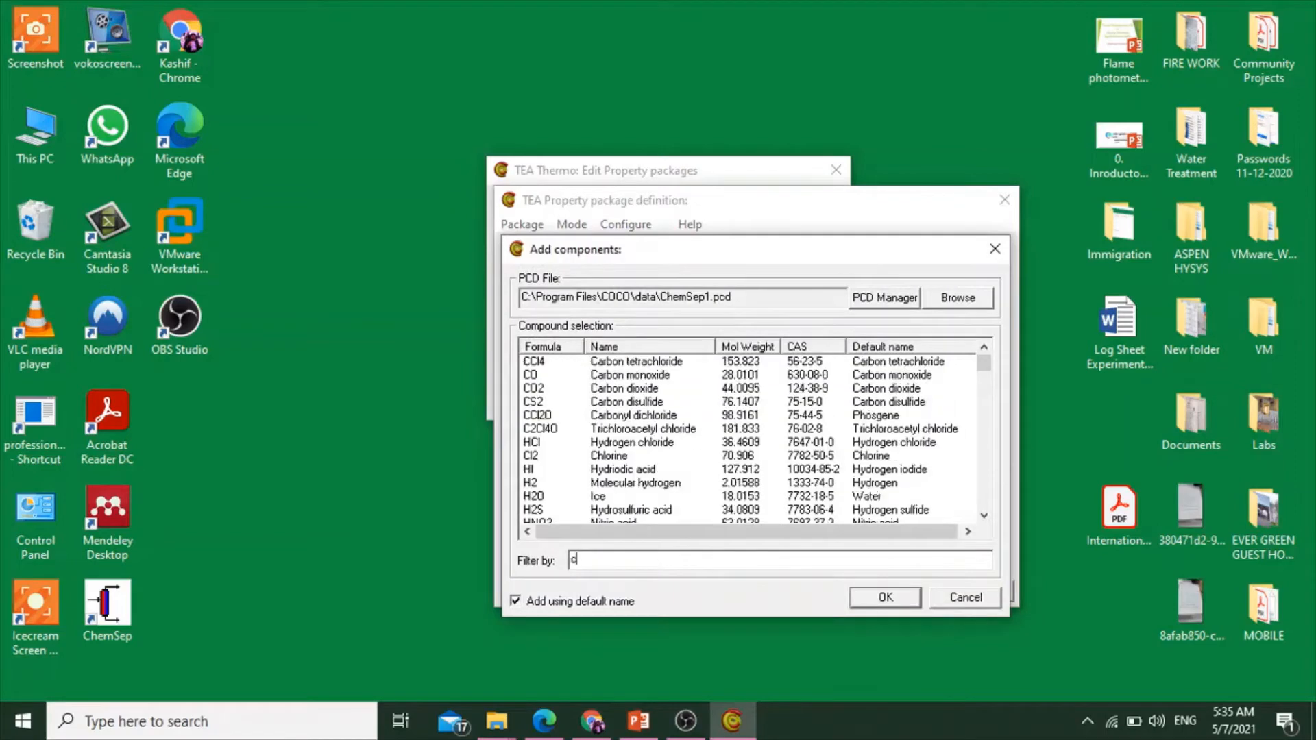
{"action": "type", "text": "arbon"}
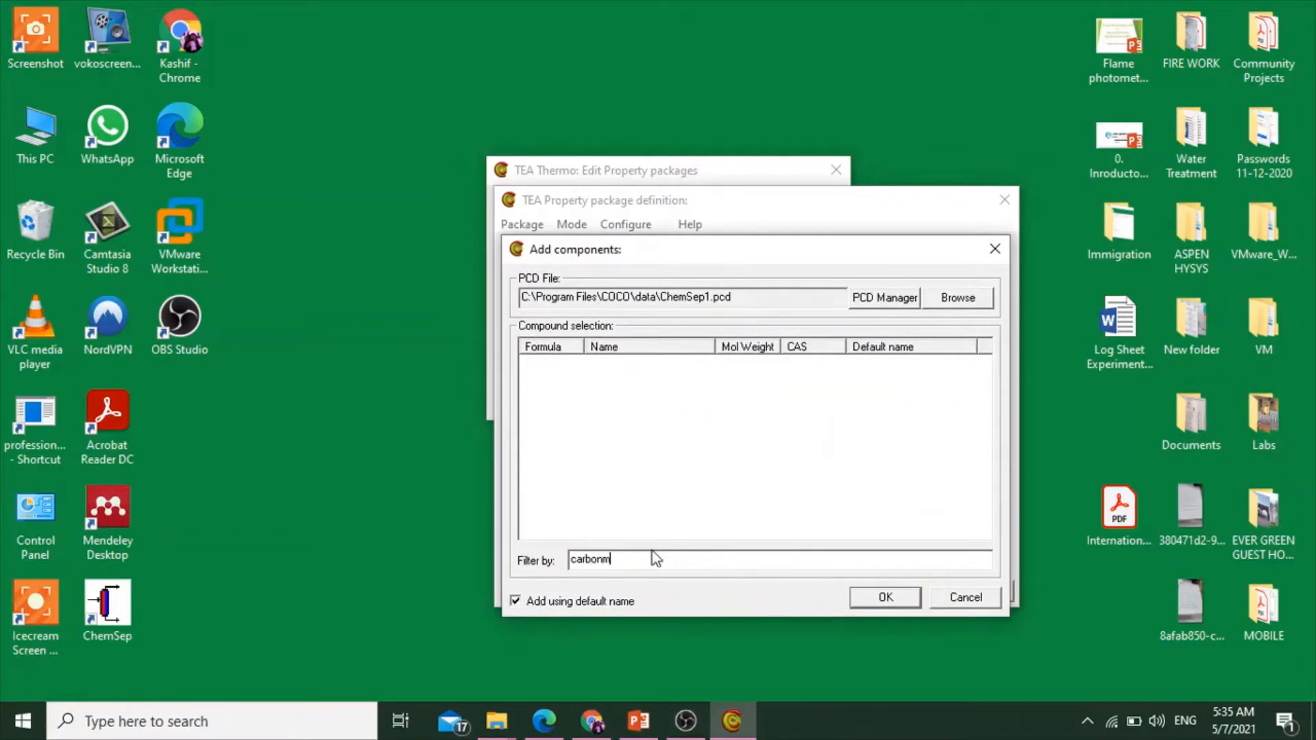
{"action": "type", "text": " mo"}
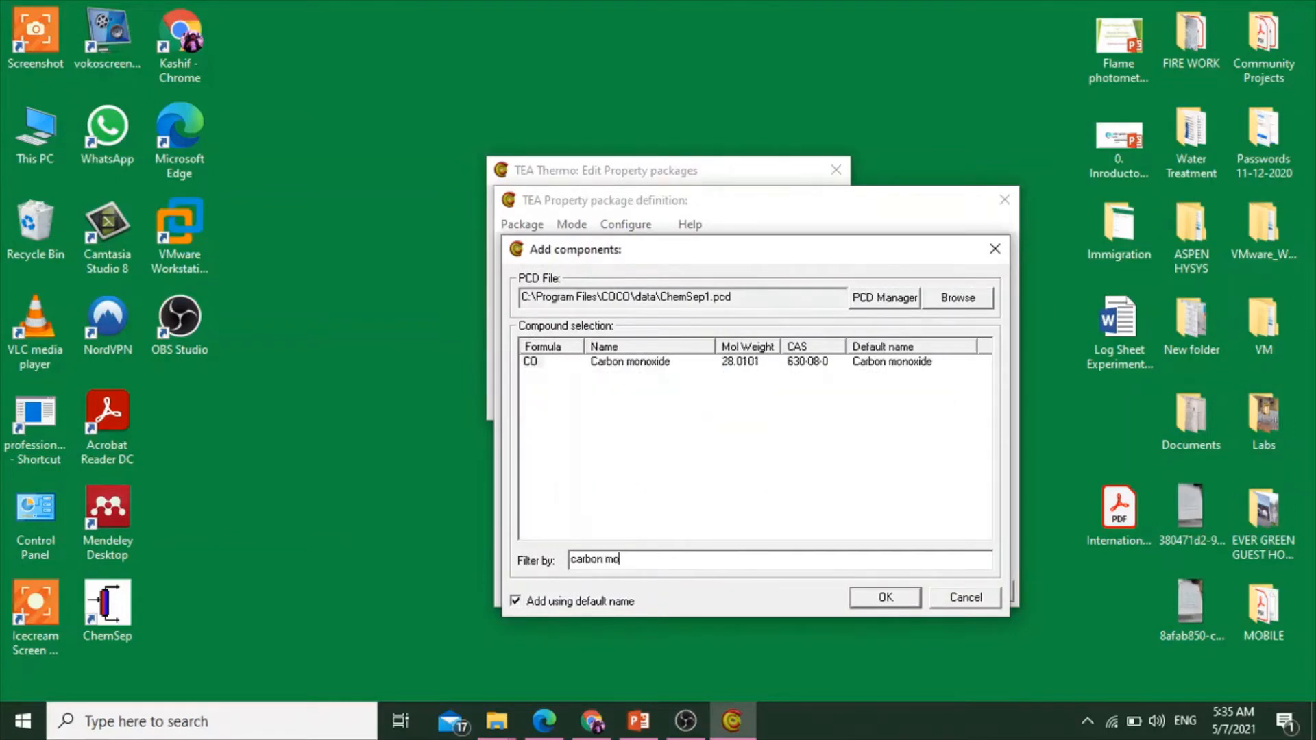
{"action": "double_click", "coordinate": [538, 362]}
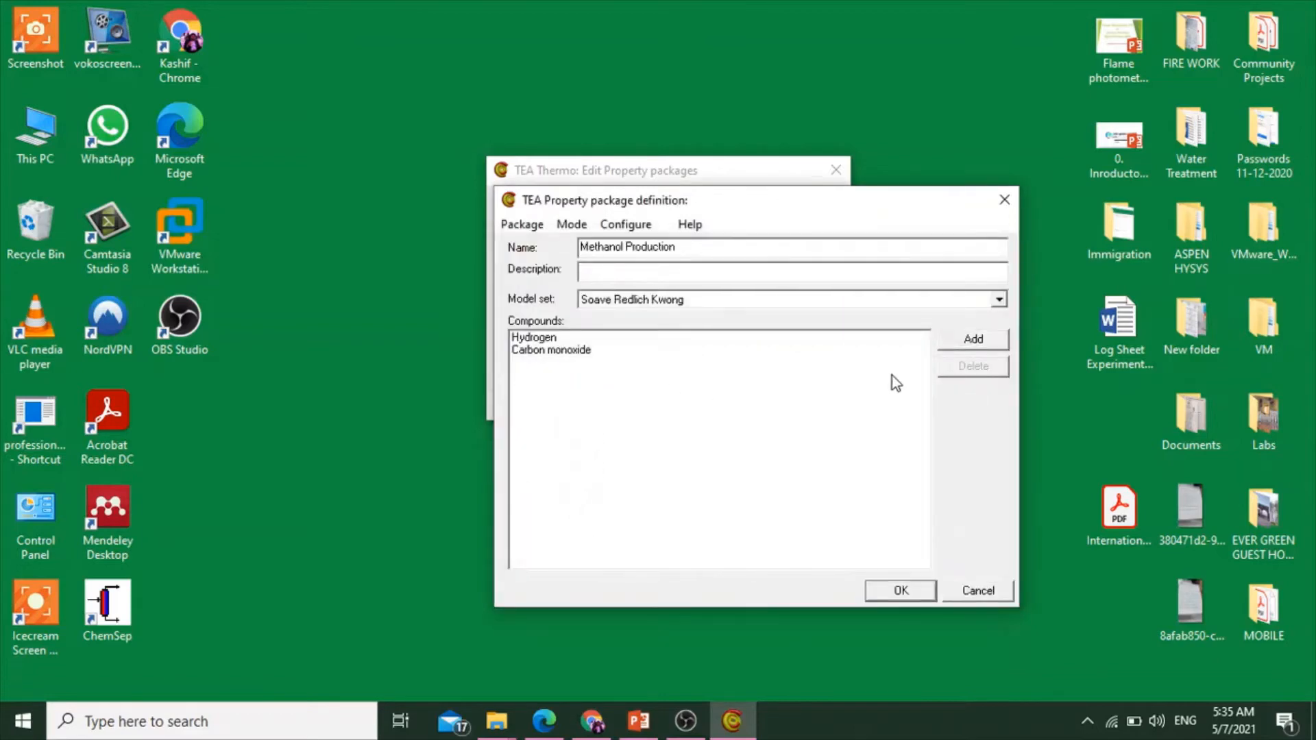
Add Methane and Methanol to the compounds of the Methanol Production package
{"action": "left_click", "coordinate": [960, 343]}
{"action": "type", "text": "methane"}
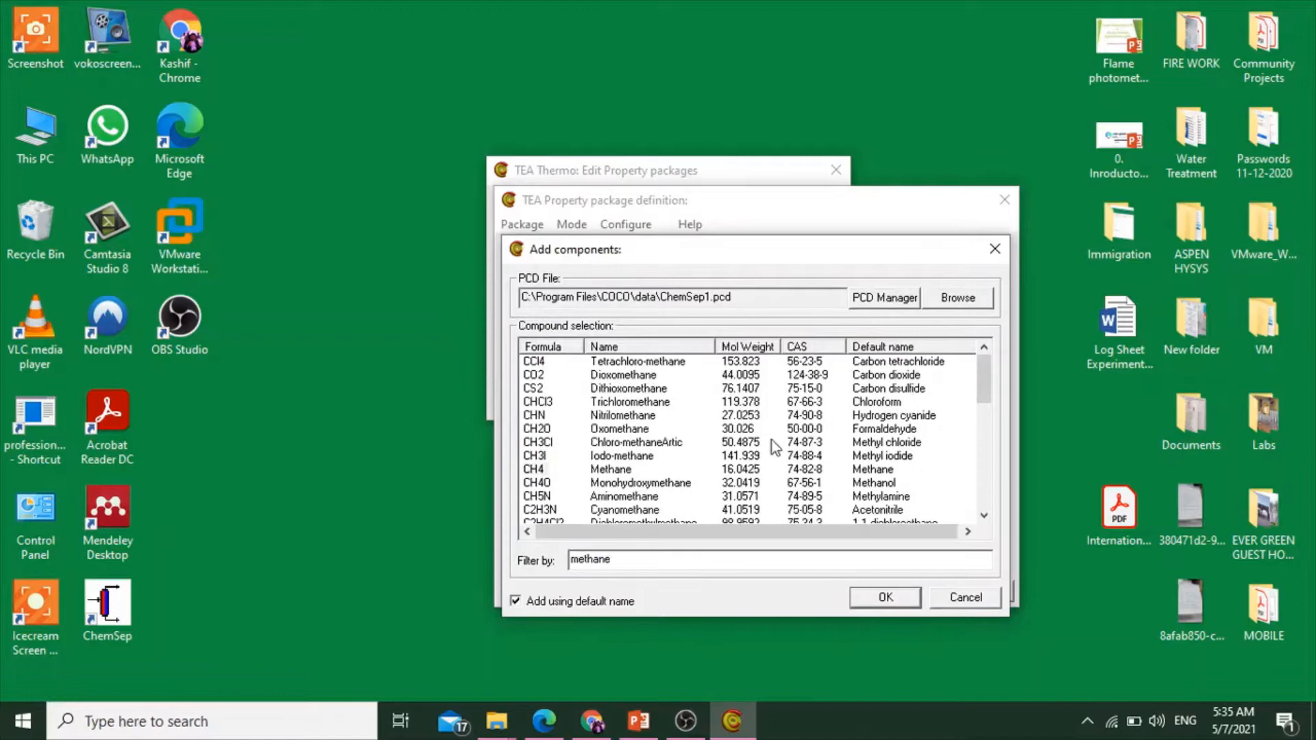
{"action": "double_click", "coordinate": [540, 470]}
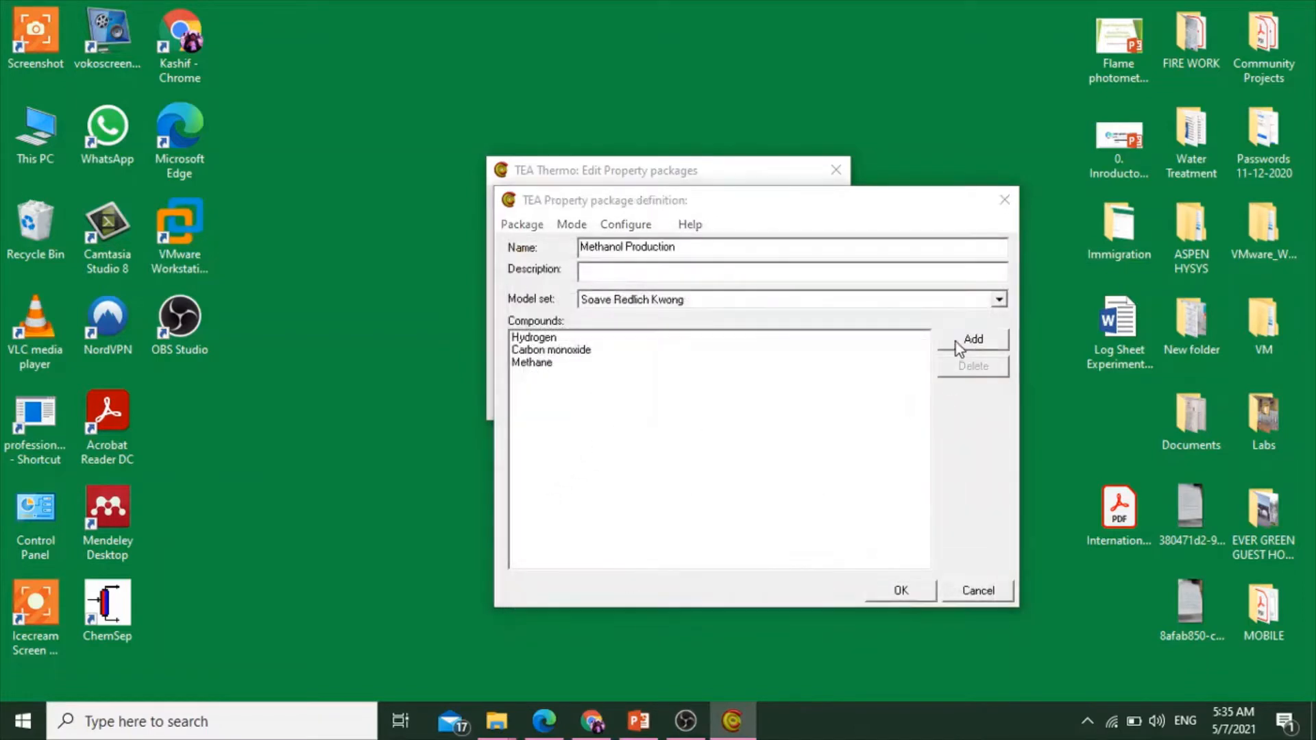
{"action": "left_click", "coordinate": [969, 340]}
{"action": "type", "text": "methanol"}
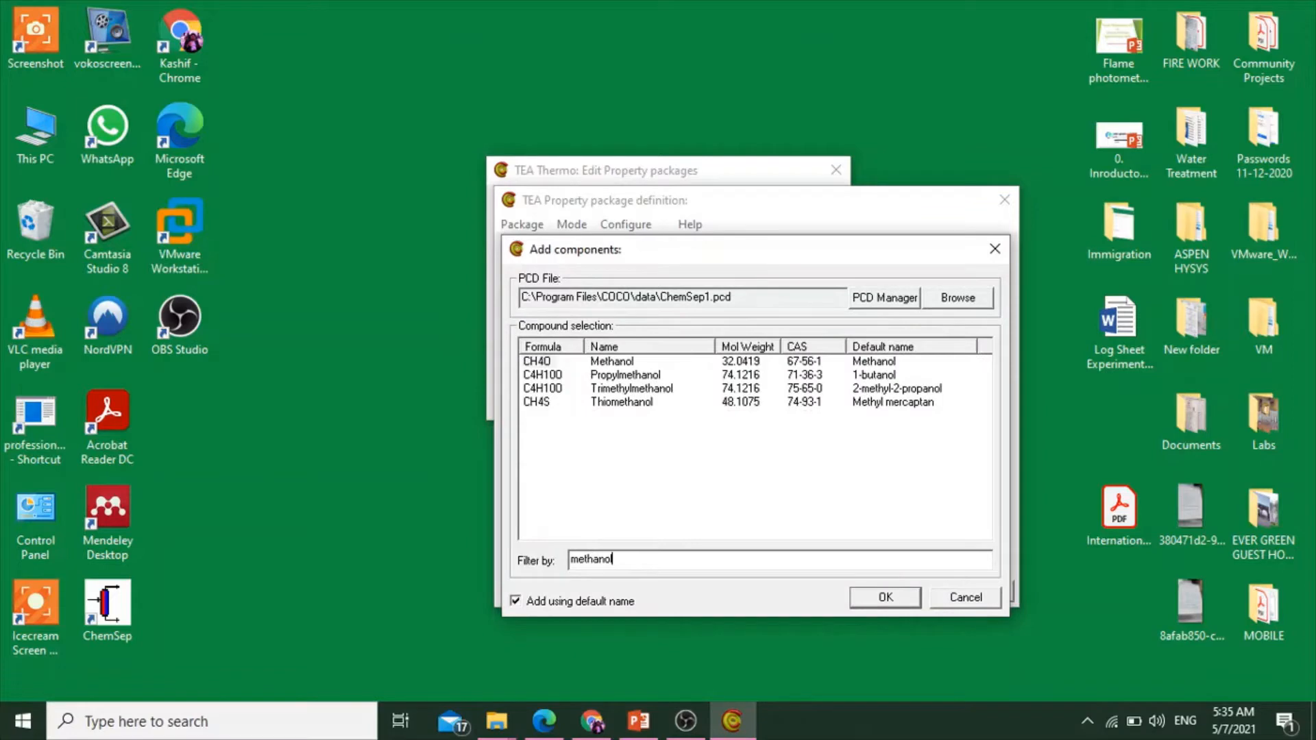
{"action": "double_click", "coordinate": [548, 363]}
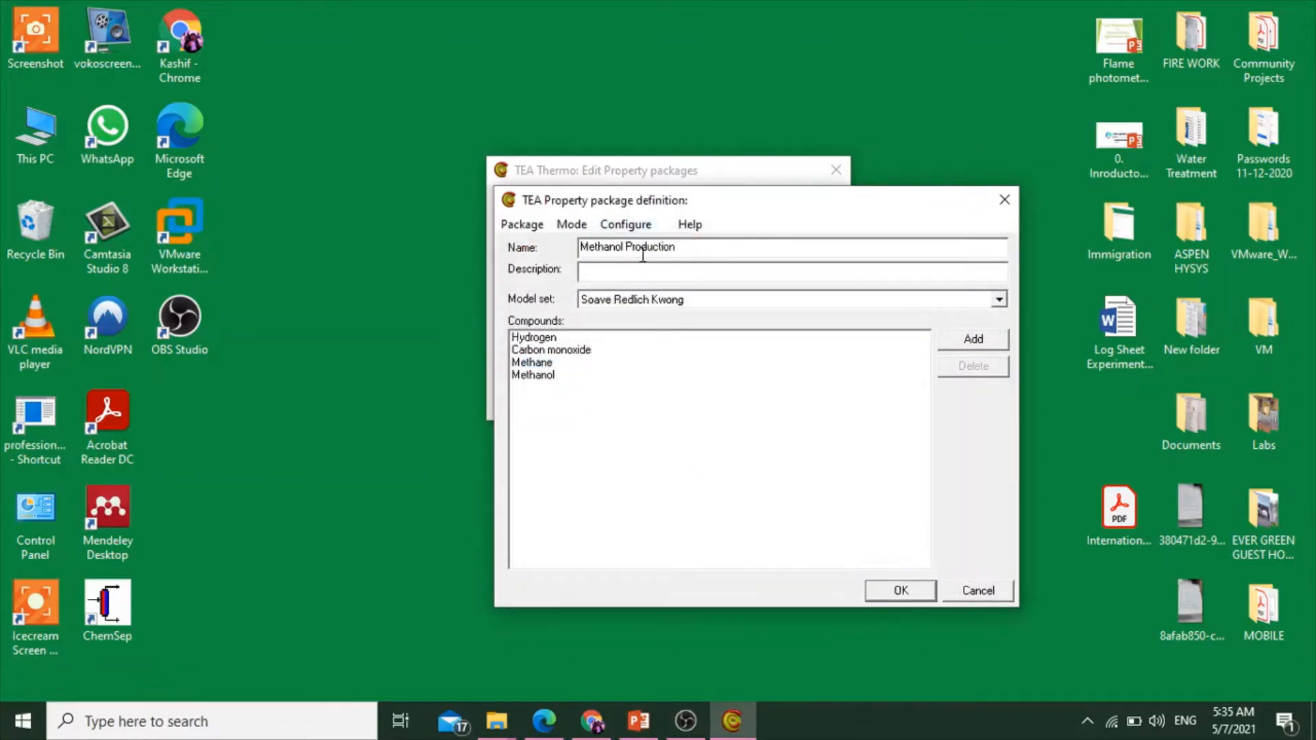
Save the Methanol Production property package and finish editing the property package templates
{"action": "left_click", "coordinate": [674, 255]}
{"action": "left_click", "coordinate": [900, 592]}
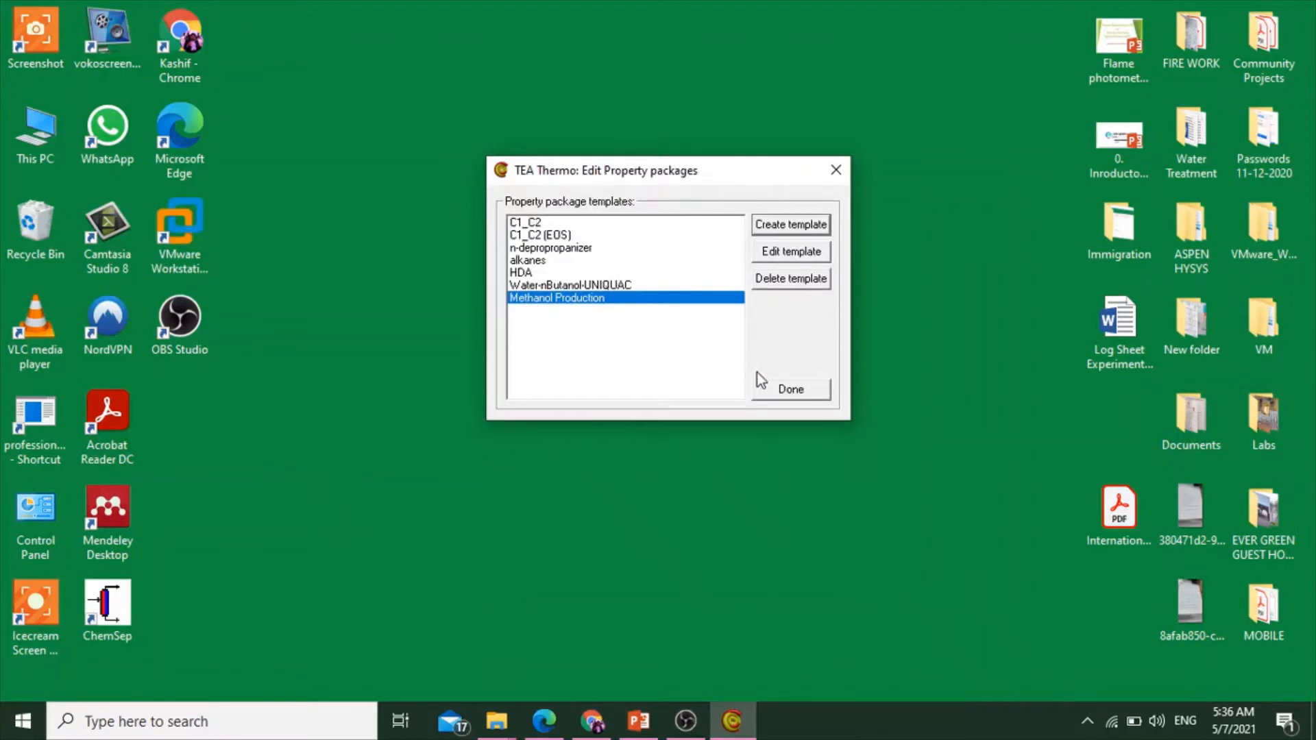
{"action": "left_click", "coordinate": [790, 390]}
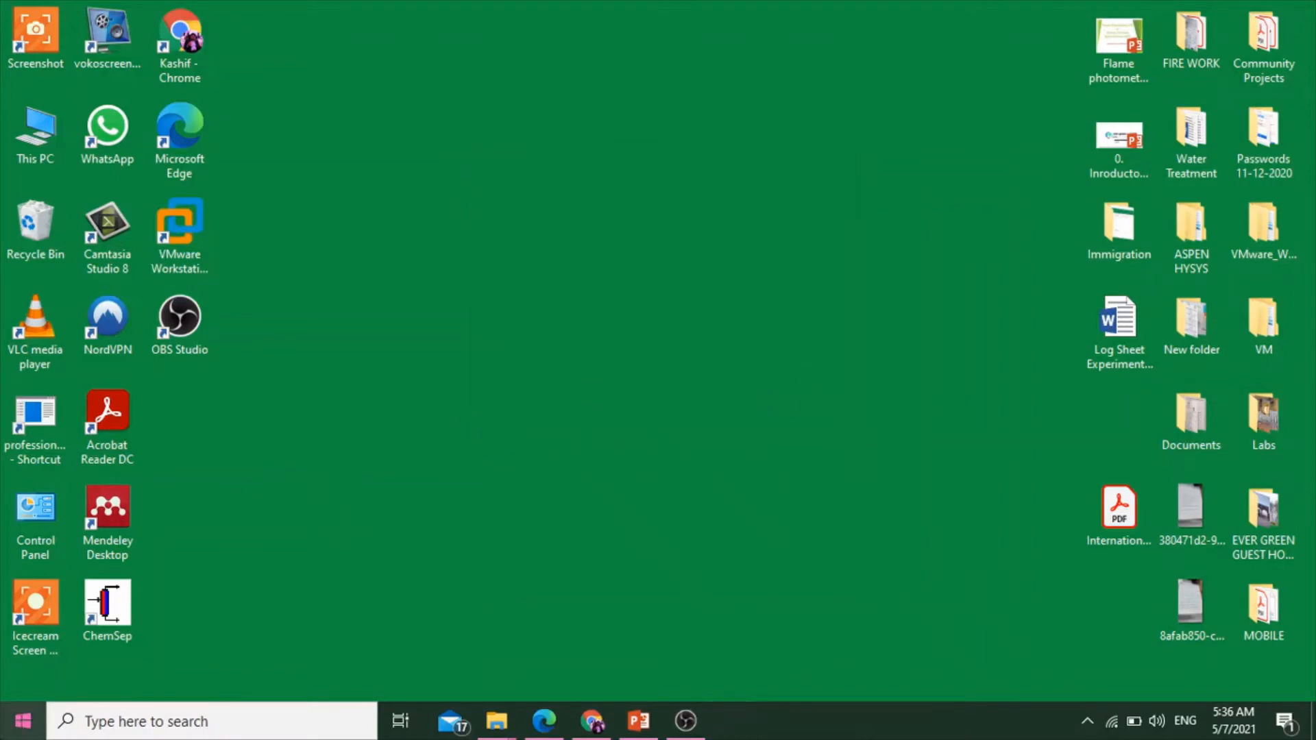
Open the ConfigureCORN application from the COCO suite and move its window toward the middle of the desktop
{"action": "left_click", "coordinate": [22, 720]}
{"action": "scroll", "coordinate": [225, 419], "scroll_direction": "down", "scroll_amount": 8}
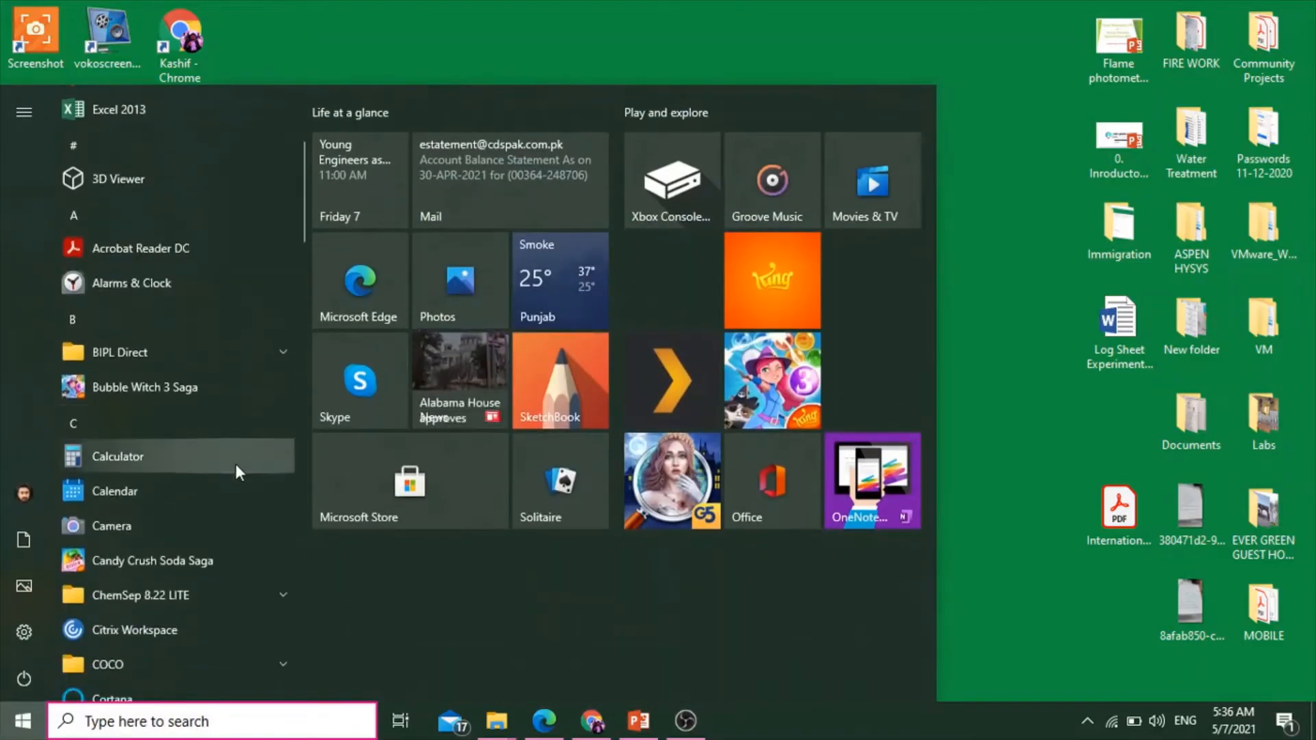
{"action": "left_click", "coordinate": [273, 394]}
{"action": "scroll", "coordinate": [282, 412], "scroll_direction": "down", "scroll_amount": 3}
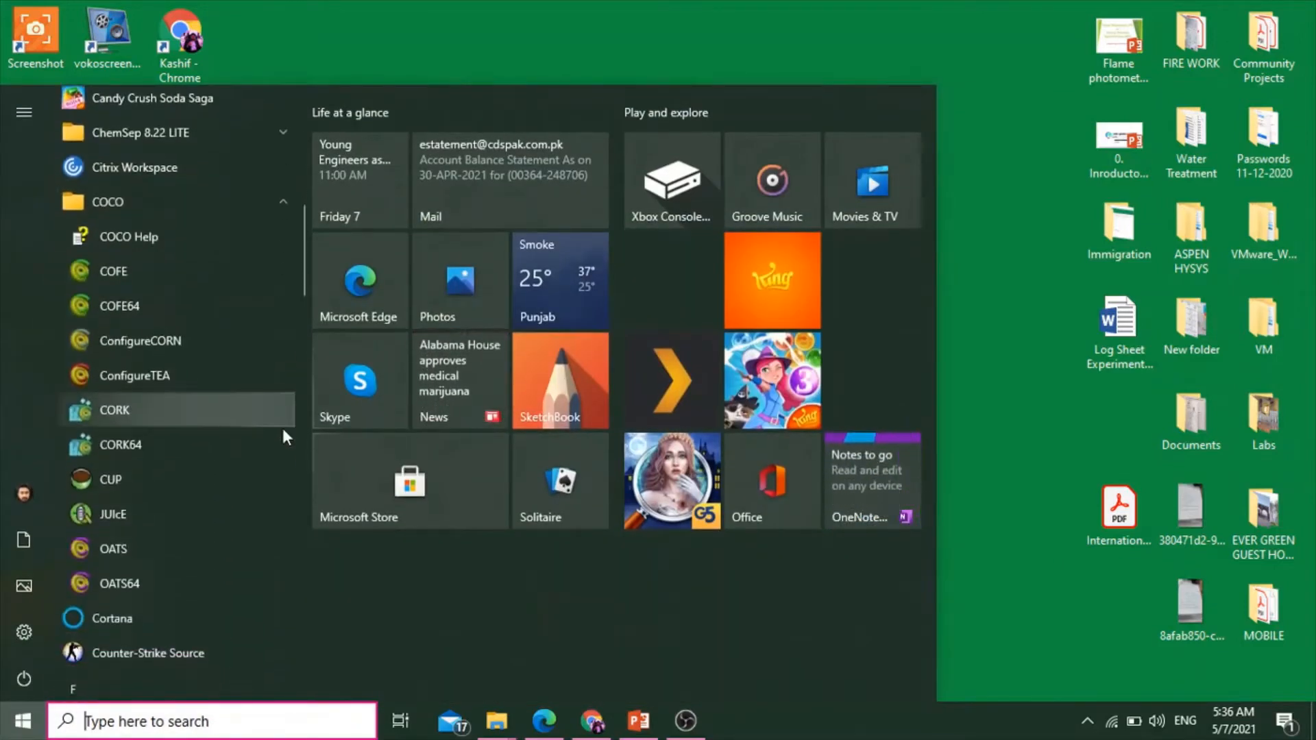
{"action": "left_click", "coordinate": [170, 343]}
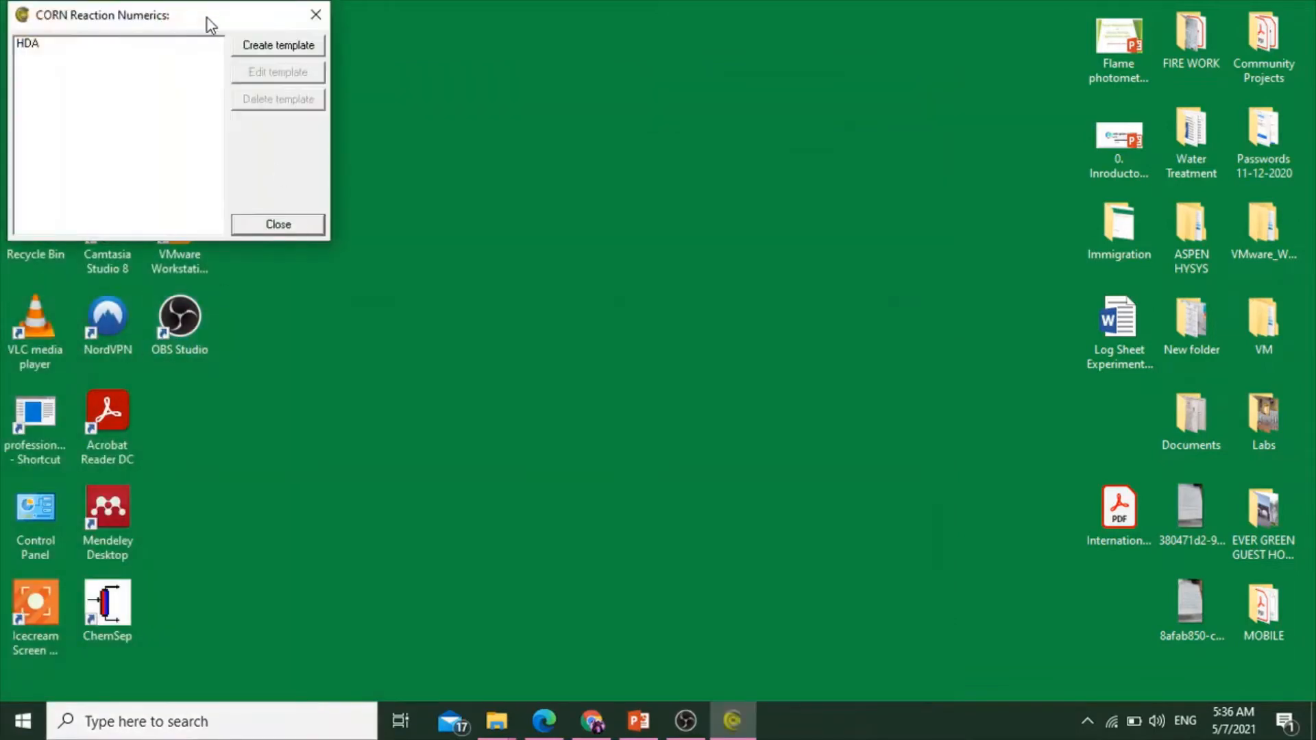
{"action": "left_click_drag", "start_coordinate": [207, 18], "coordinate": [674, 74]}
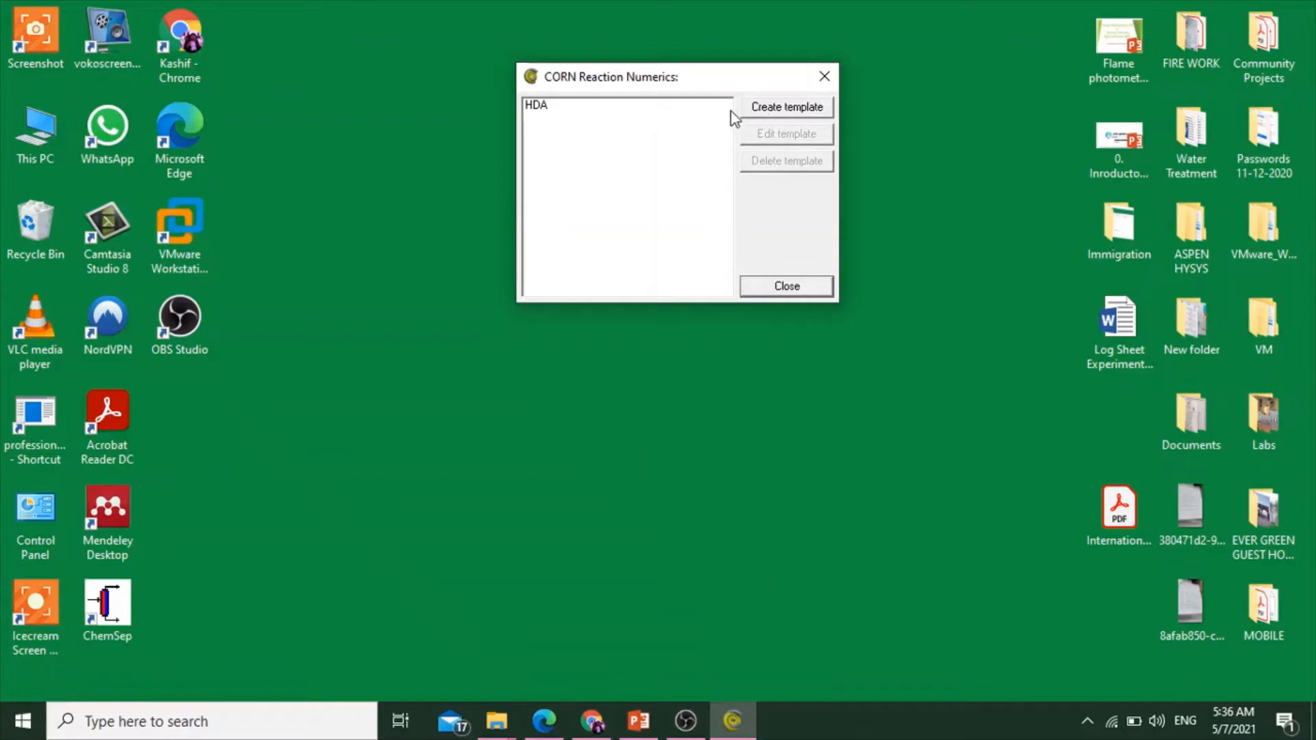
Create a reaction package template named Methanol Production
{"action": "left_click", "coordinate": [795, 110]}
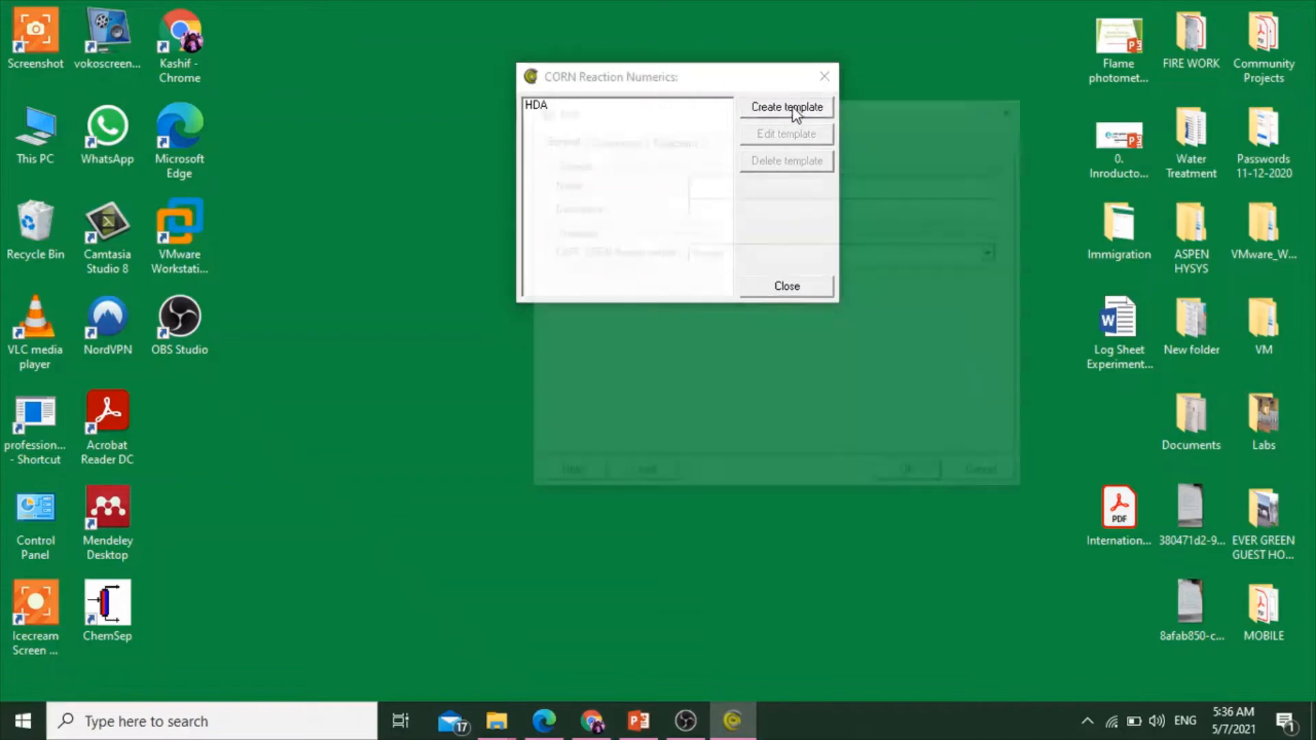
{"action": "left_click", "coordinate": [706, 184]}
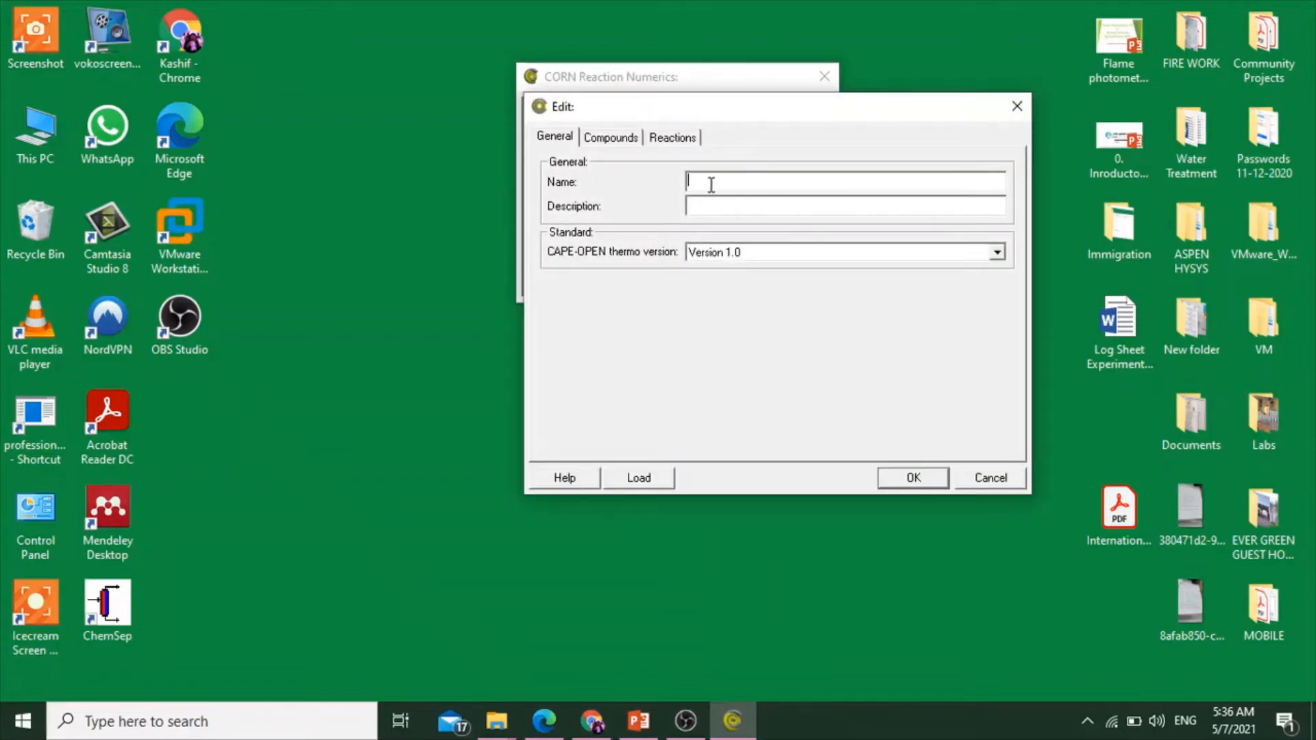
{"action": "type", "text": "Methanol Production"}
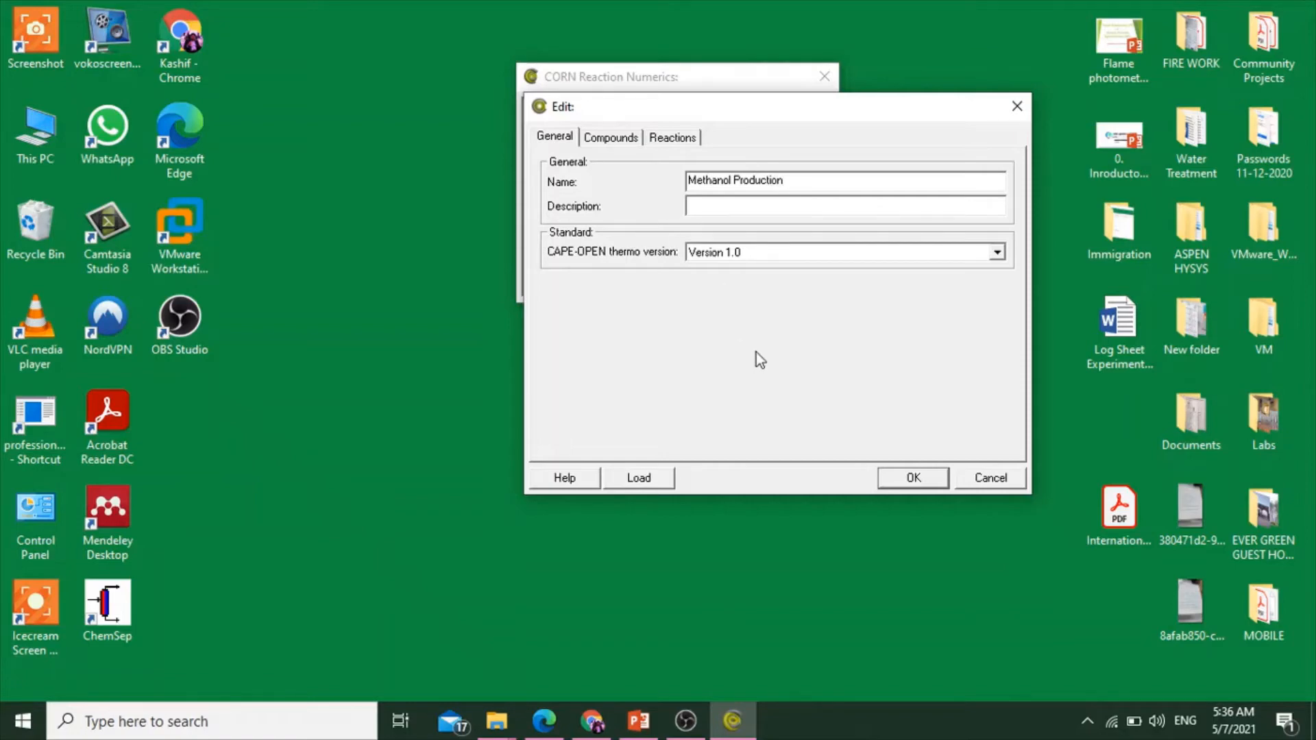
Add Hydrogen and Carbon monoxide from the ChemSep1 data file to the reaction package's compounds
{"action": "left_click", "coordinate": [615, 140]}
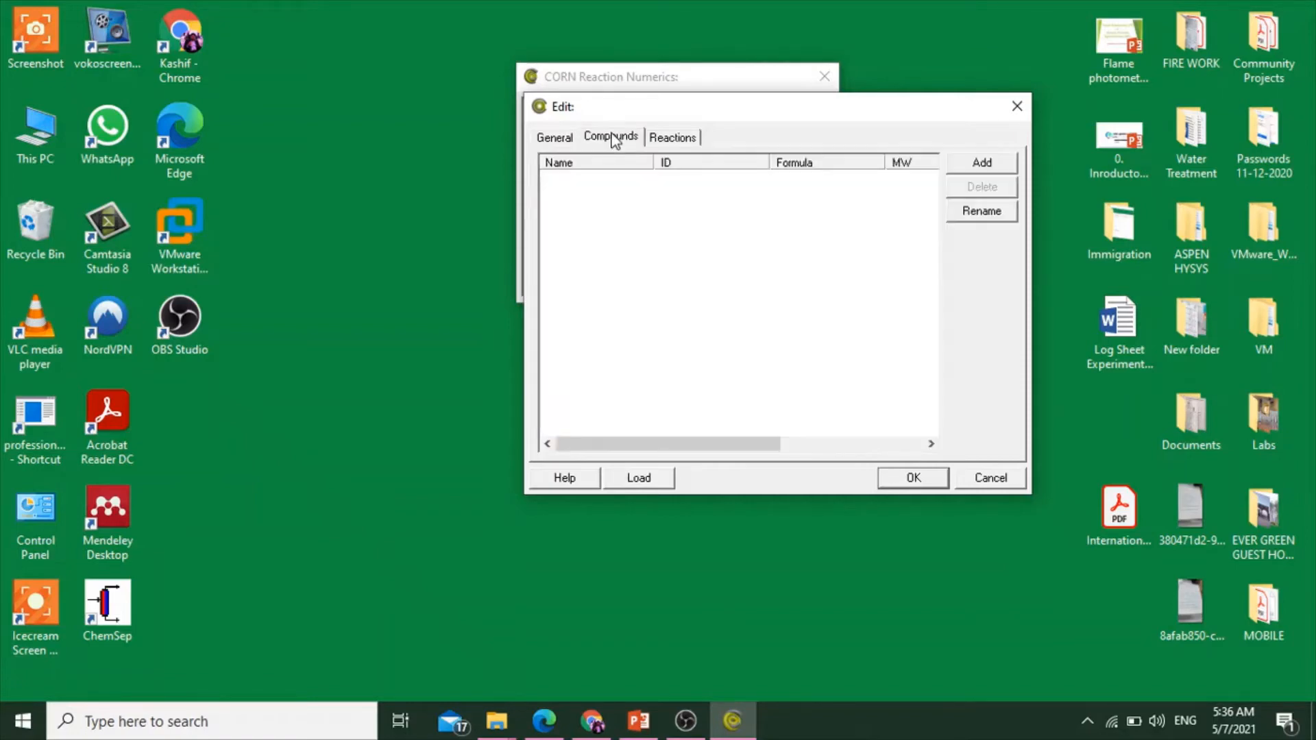
{"action": "left_click", "coordinate": [982, 165]}
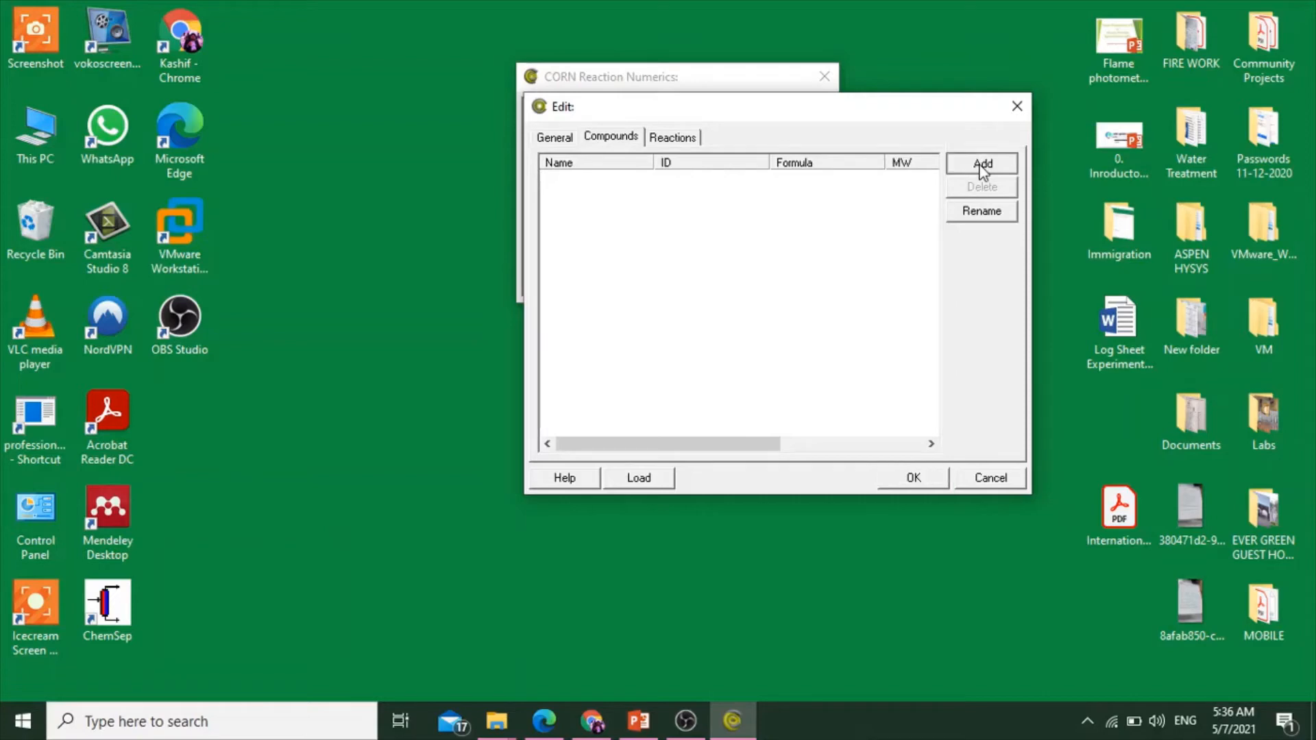
{"action": "type", "text": "hydr"}
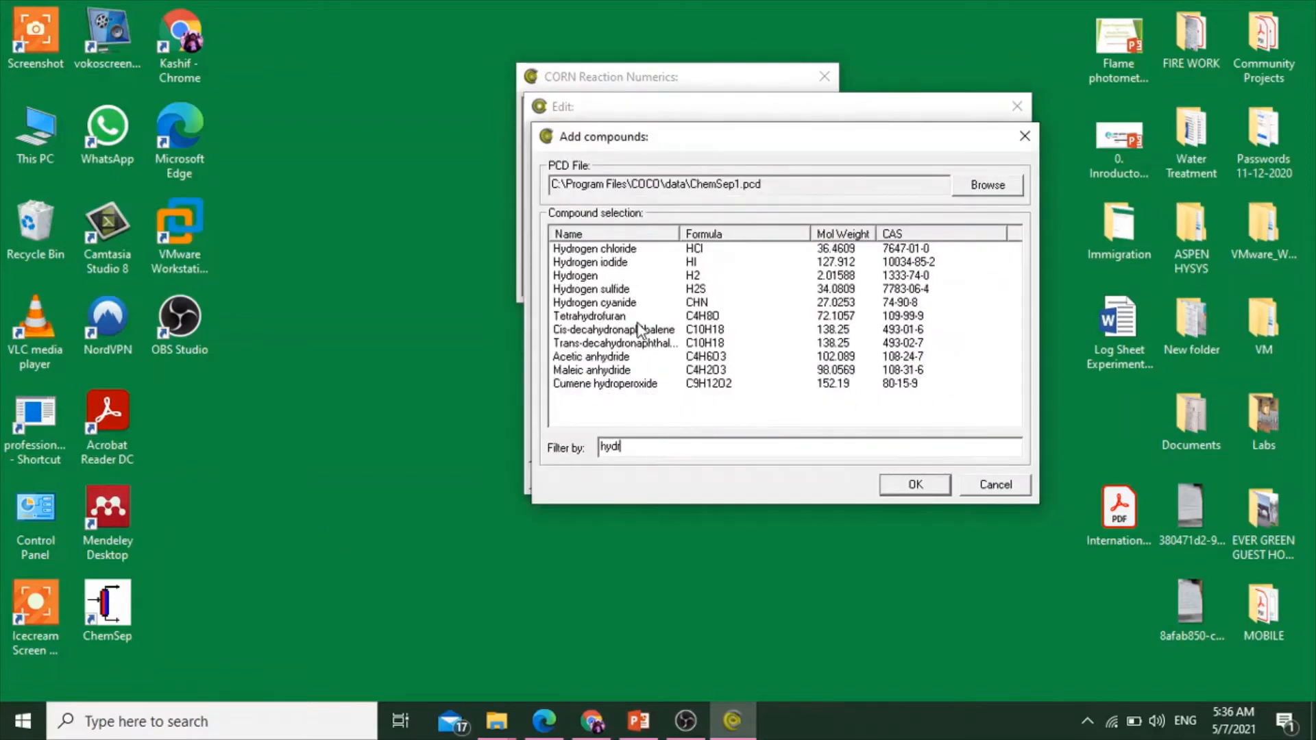
{"action": "double_click", "coordinate": [591, 276]}
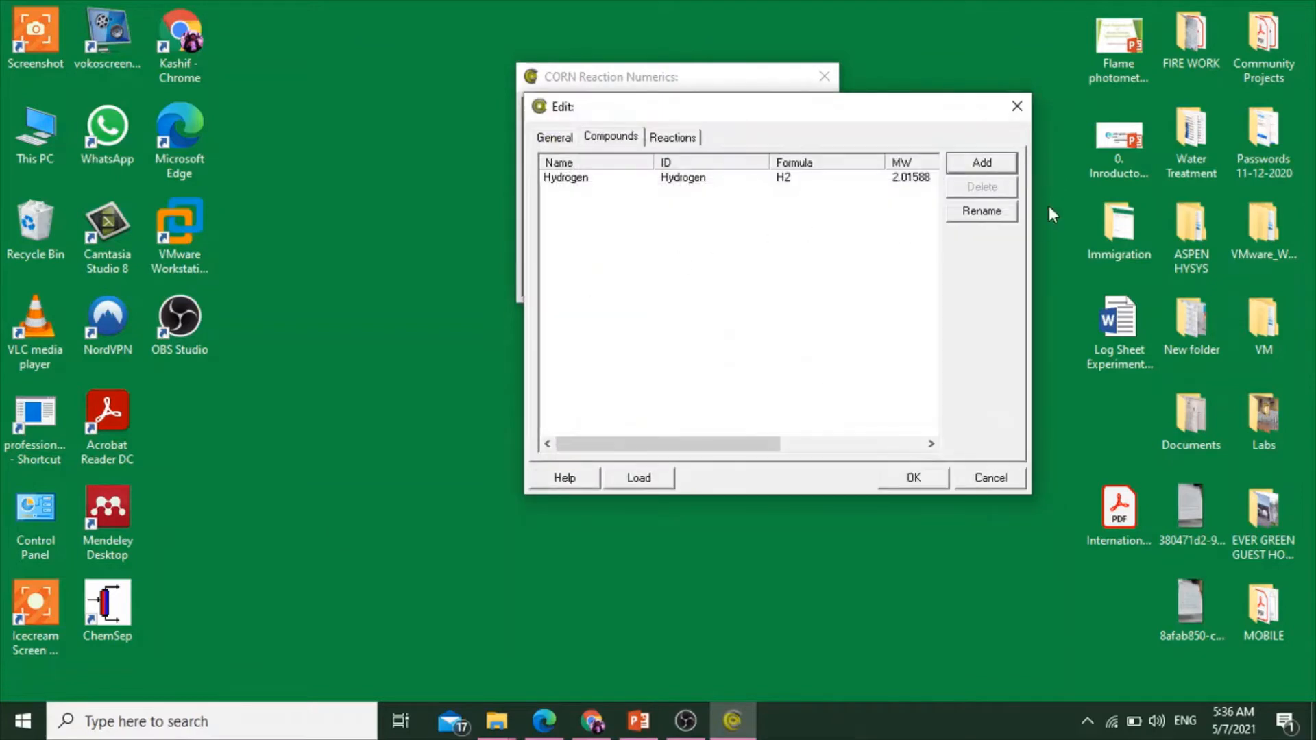
{"action": "left_click", "coordinate": [989, 165]}
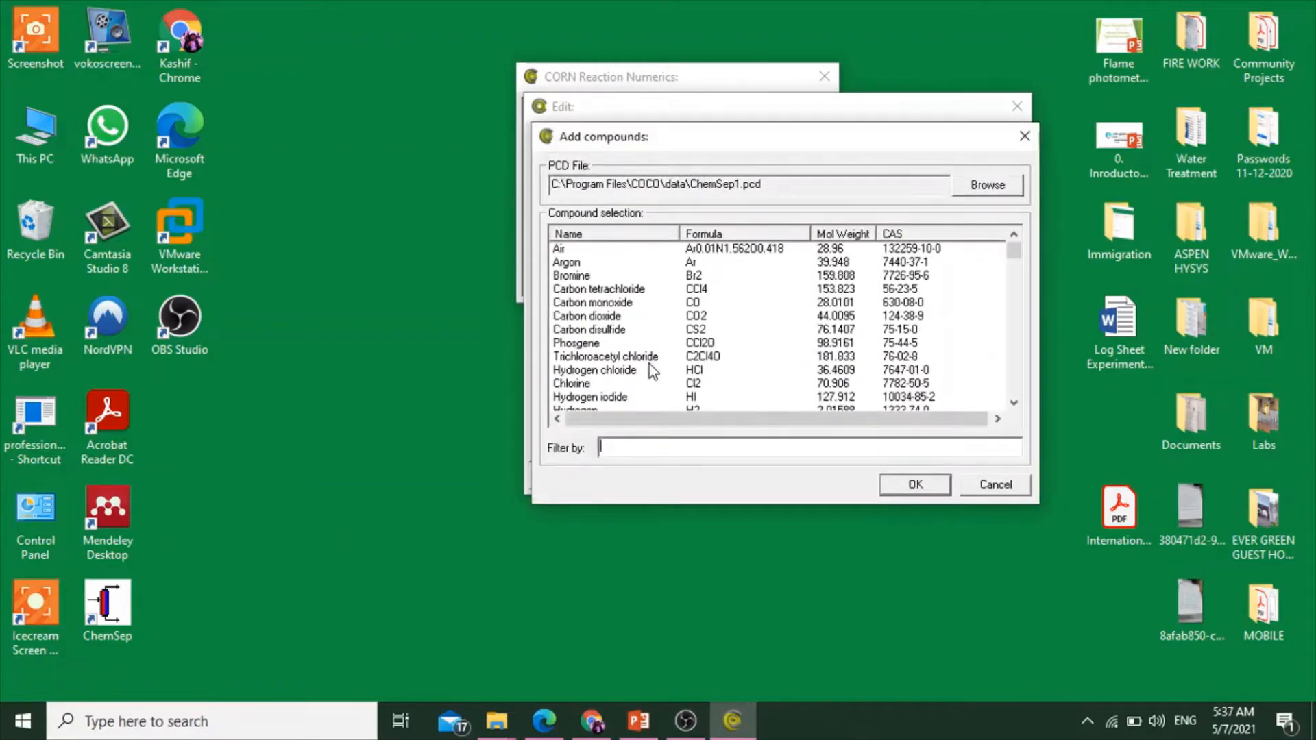
{"action": "type", "text": "carbon"}
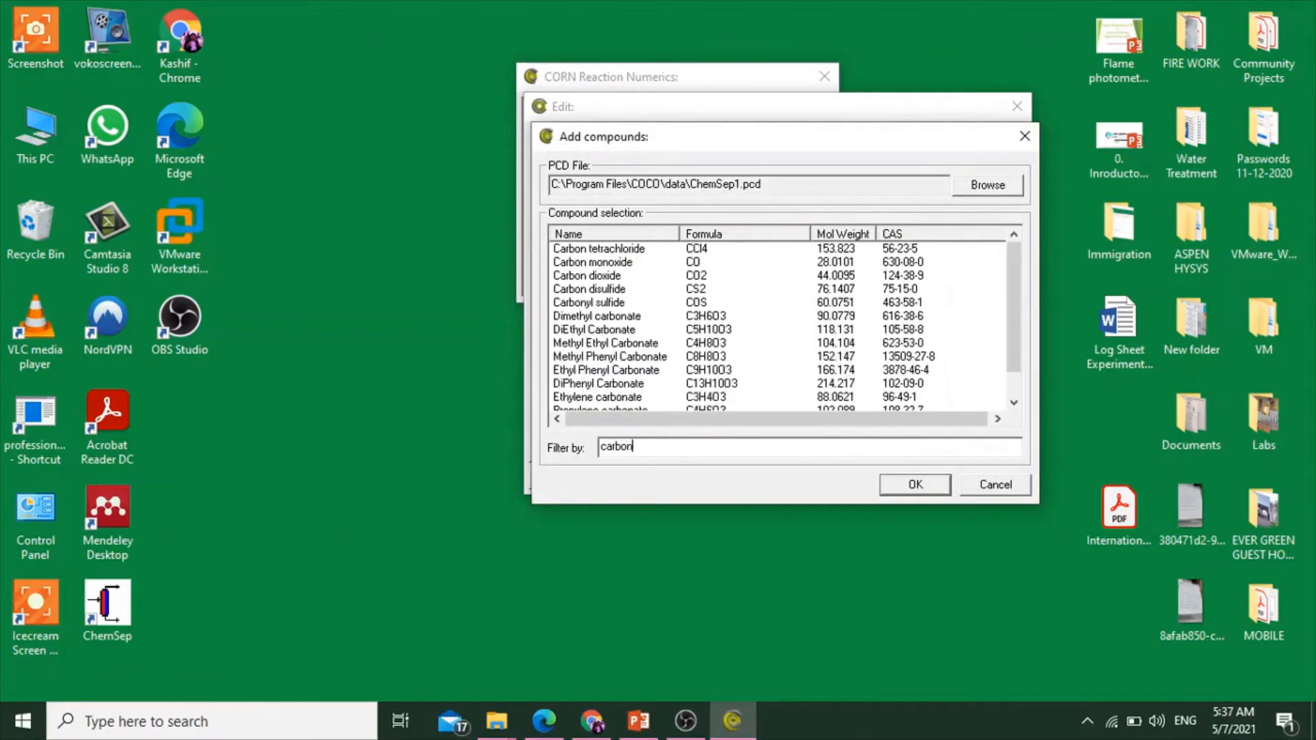
{"action": "type", "text": " m"}
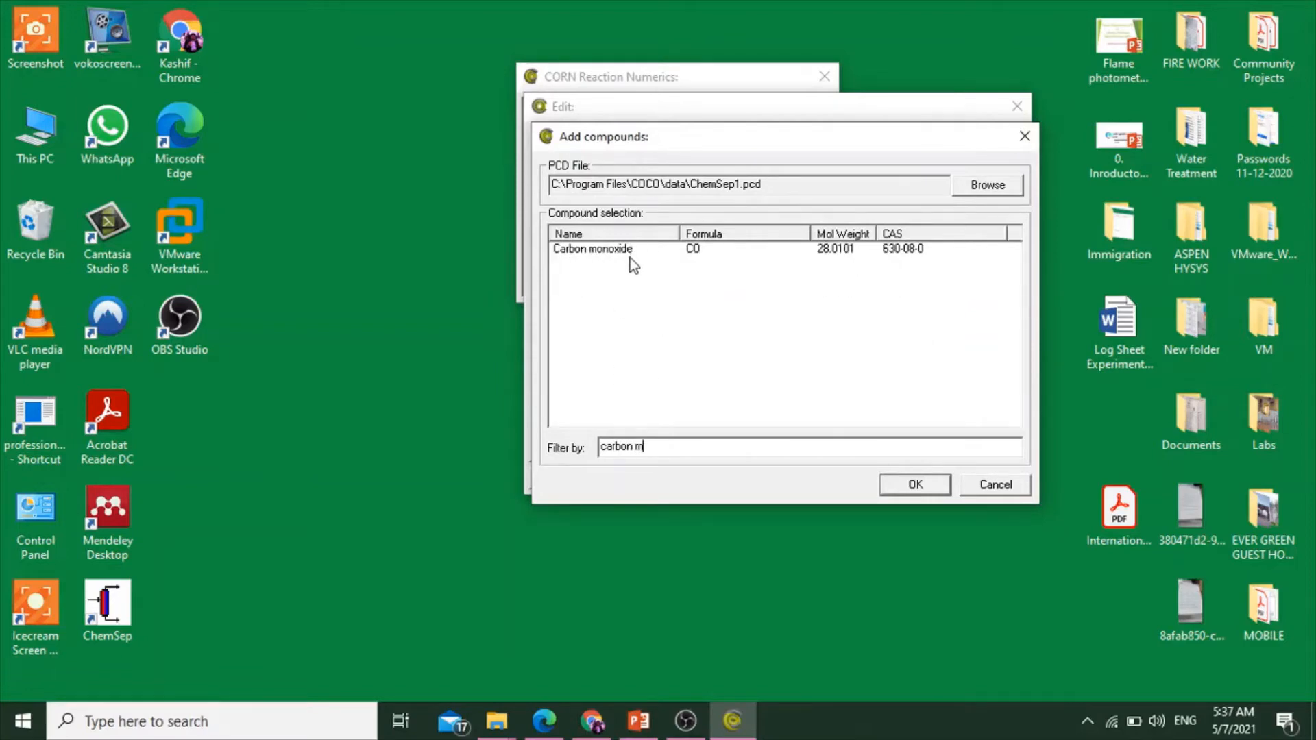
{"action": "left_click", "coordinate": [630, 256]}
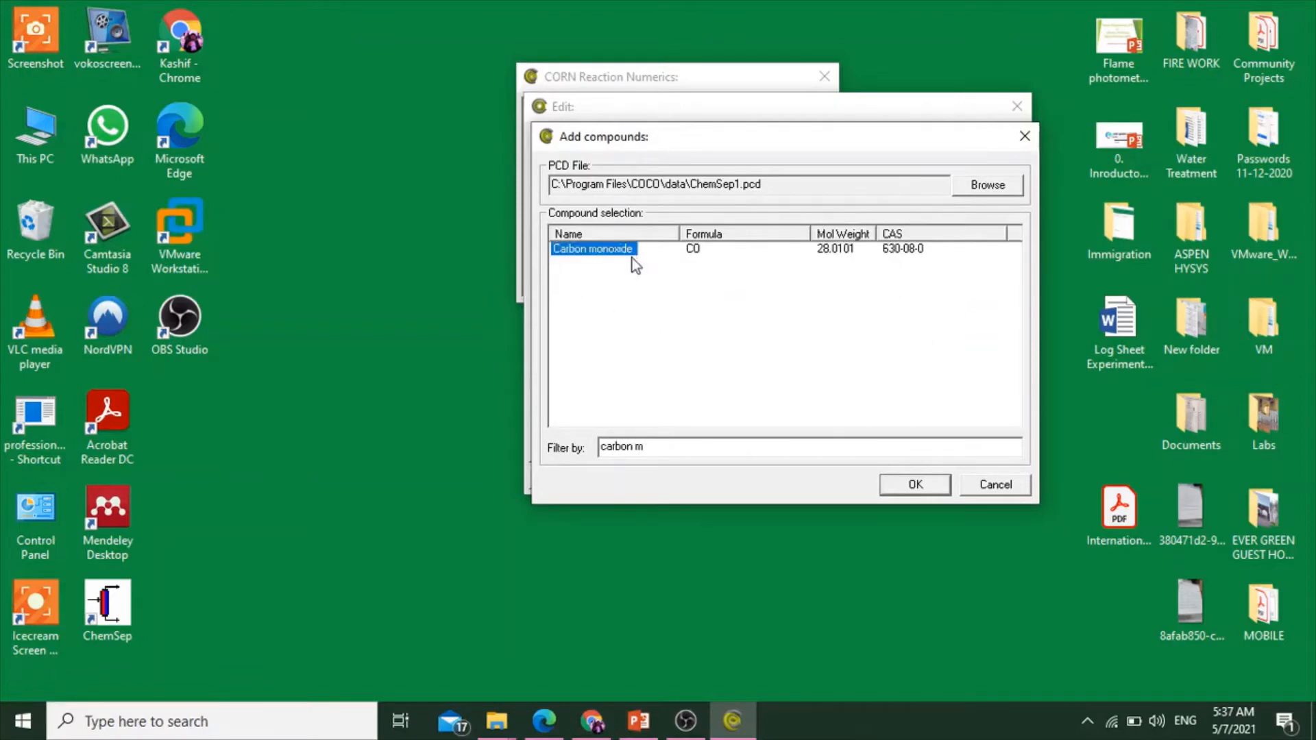
{"action": "double_click", "coordinate": [567, 254]}
Add Methane and Methanol to the reaction package's compounds
{"action": "left_click", "coordinate": [992, 167]}
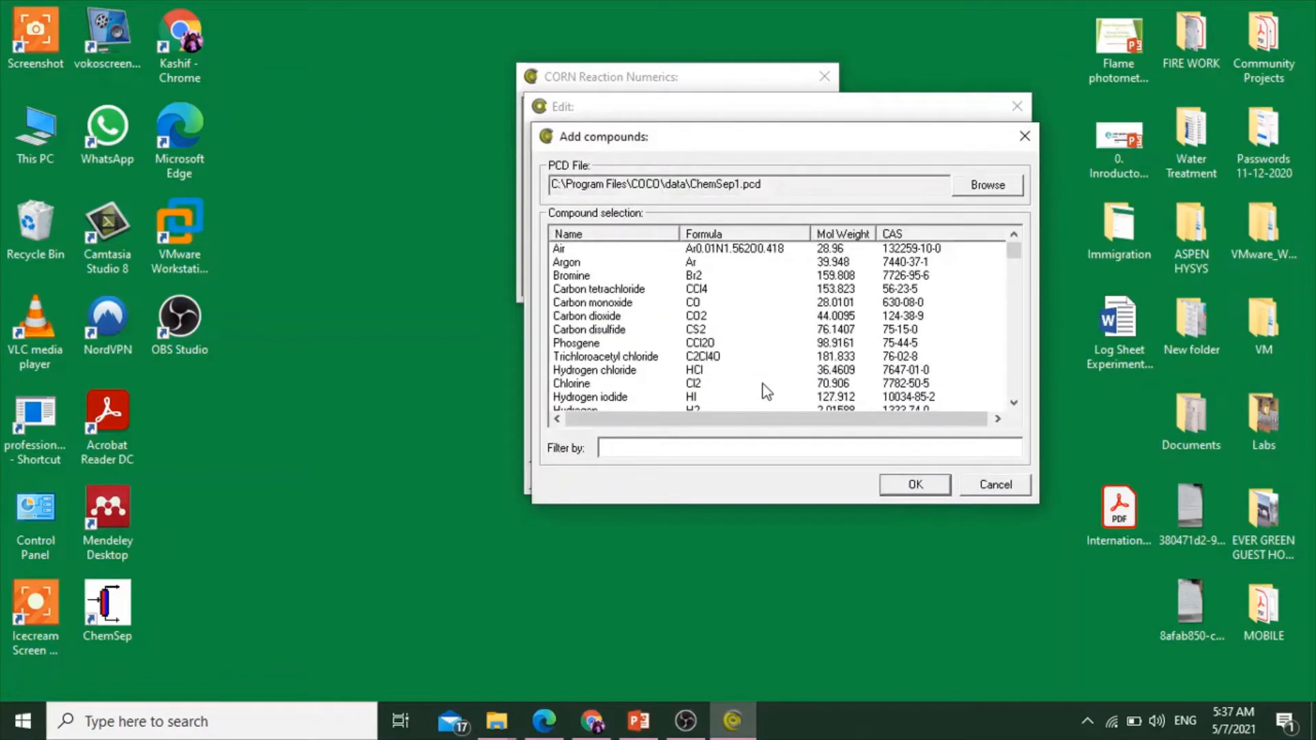
{"action": "type", "text": "methane"}
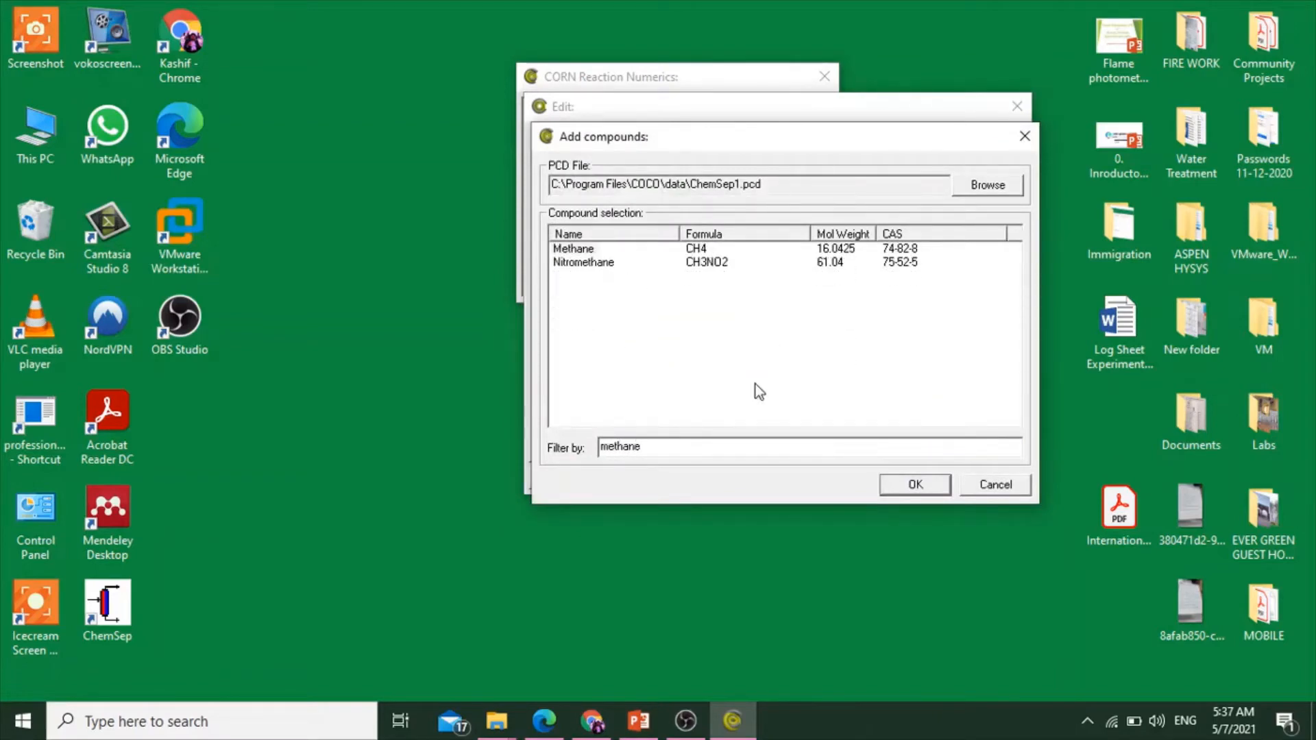
{"action": "double_click", "coordinate": [569, 251]}
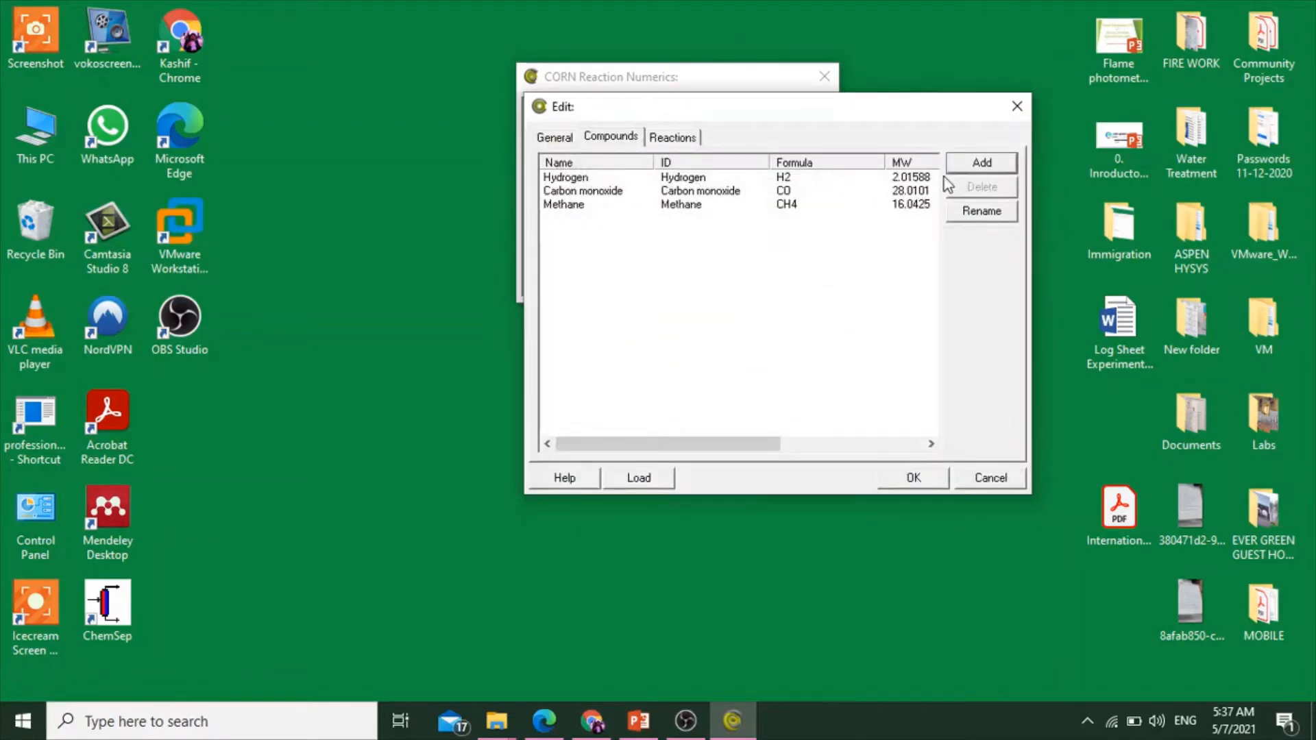
{"action": "left_click", "coordinate": [963, 165]}
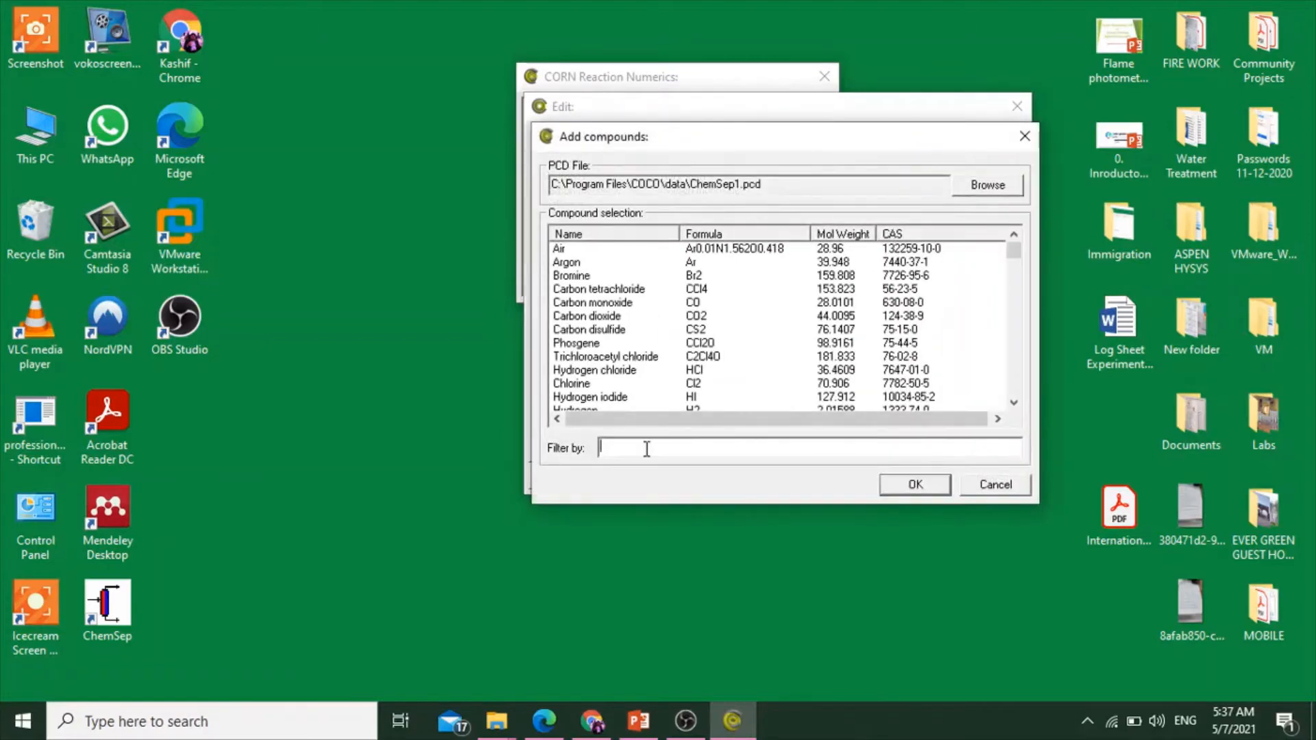
{"action": "type", "text": "methanol"}
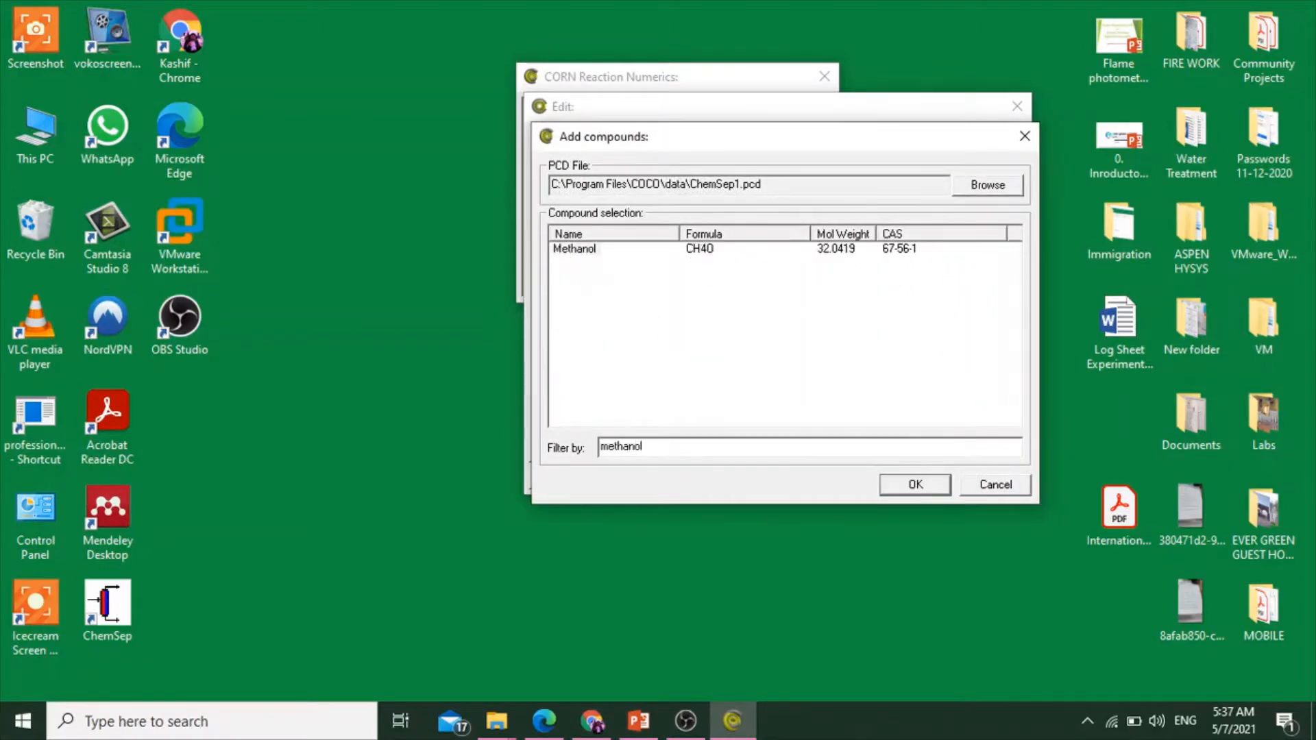
{"action": "double_click", "coordinate": [575, 250]}
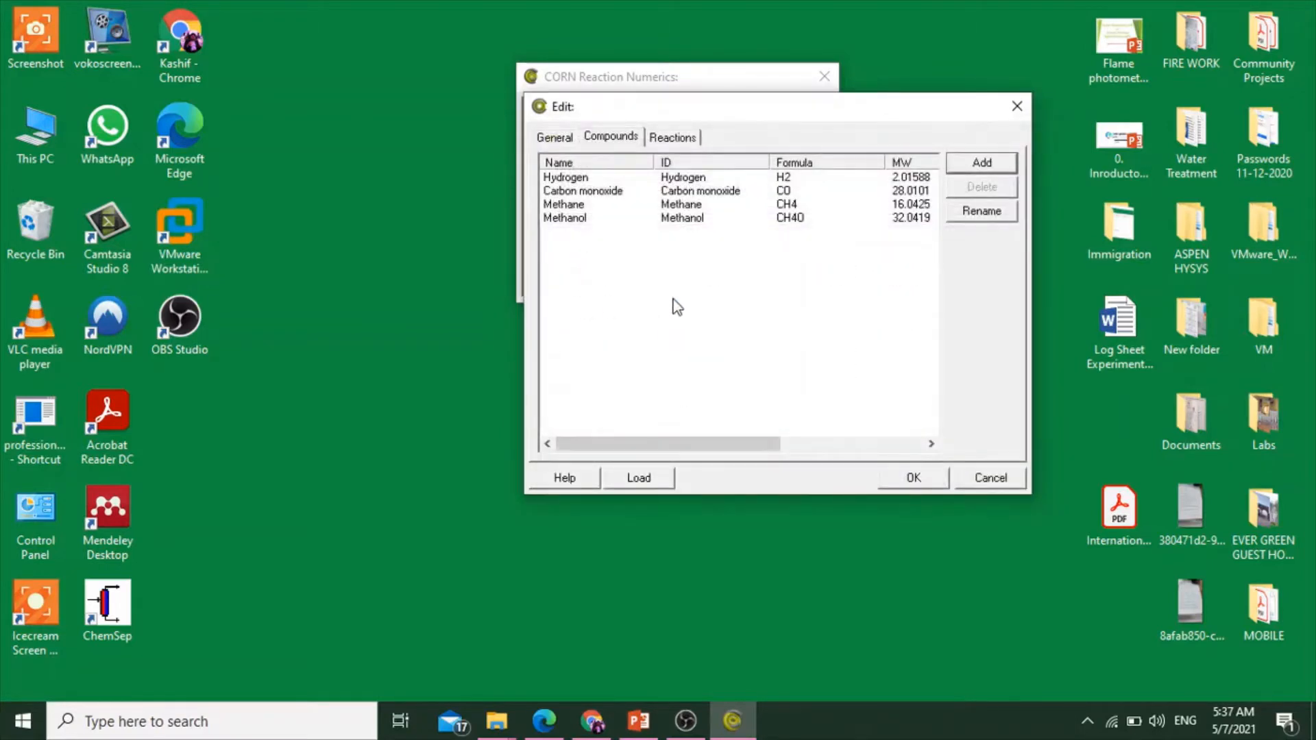
Create a reaction with ID 1 in the Methanol Production reaction package
{"action": "left_click", "coordinate": [679, 140]}
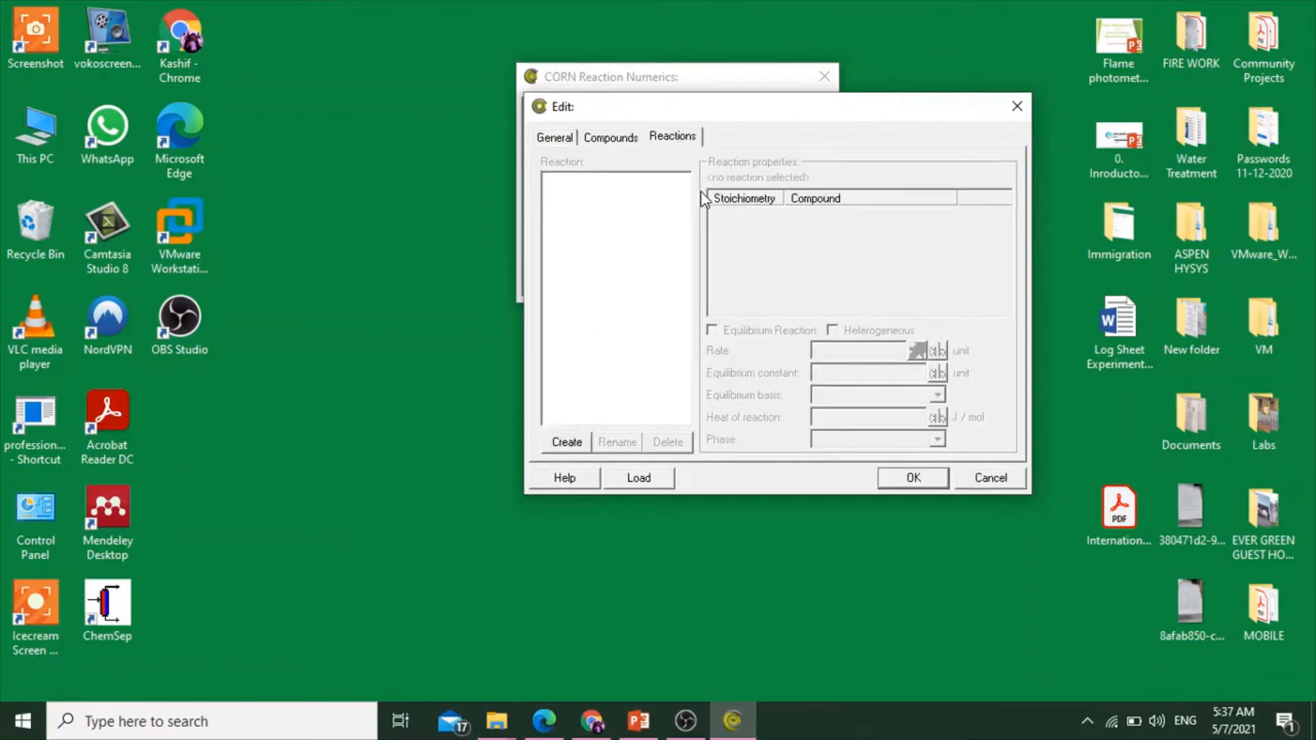
{"action": "left_click", "coordinate": [567, 442]}
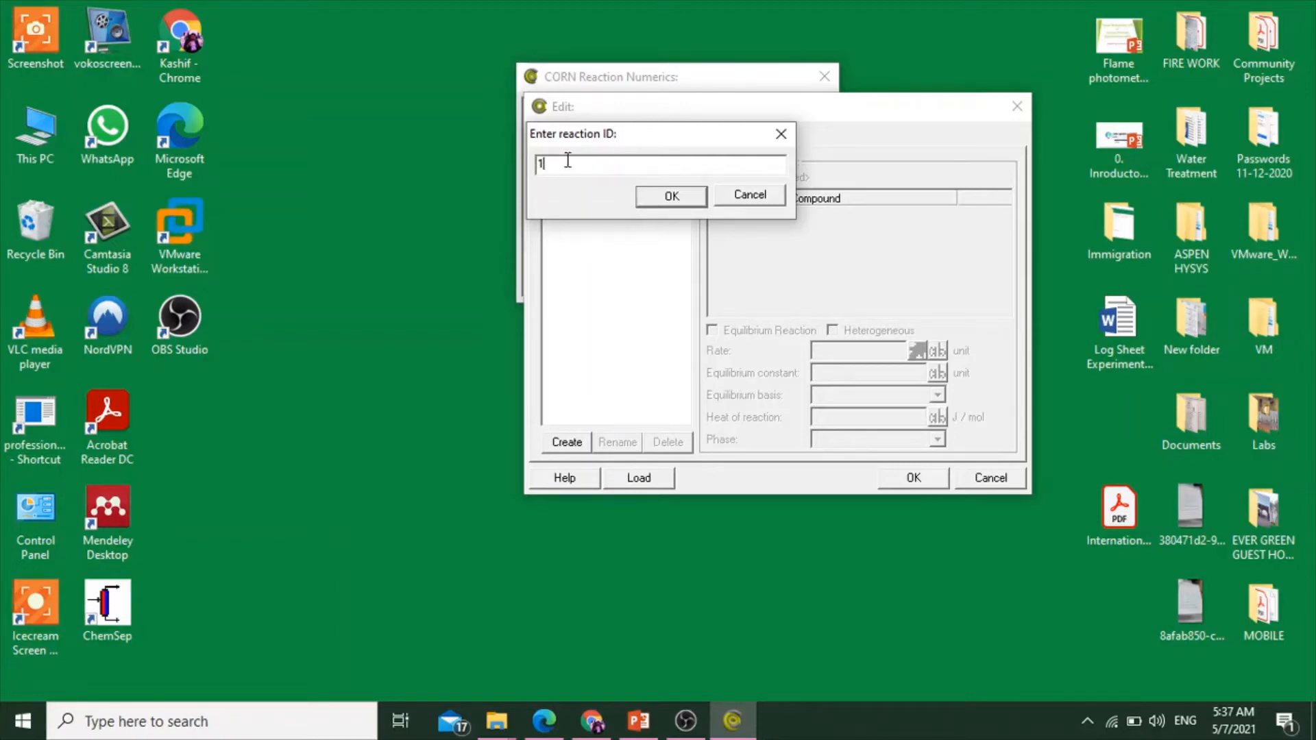
{"action": "left_click", "coordinate": [672, 197]}
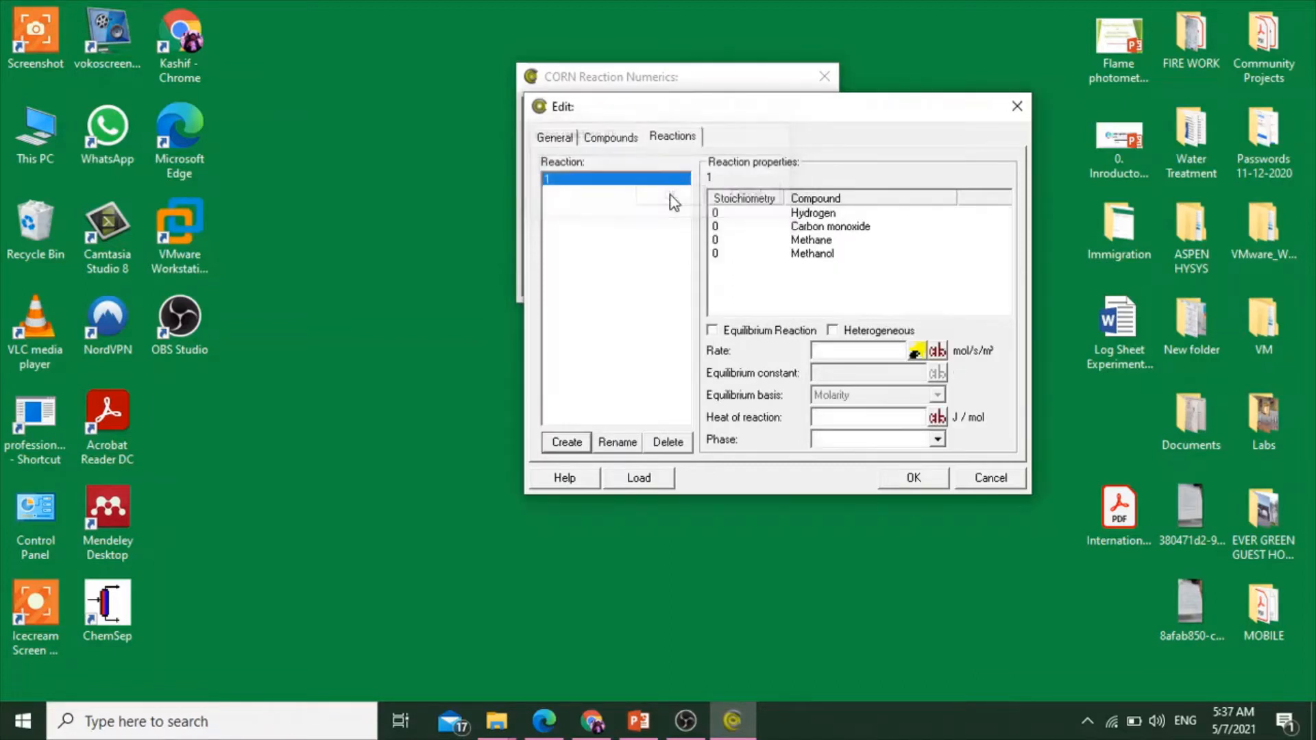
Set reaction 1's stoichiometry to -2 for Hydrogen, -1 for Carbon monoxide and 1 for Methanol
{"action": "left_click", "coordinate": [722, 215]}
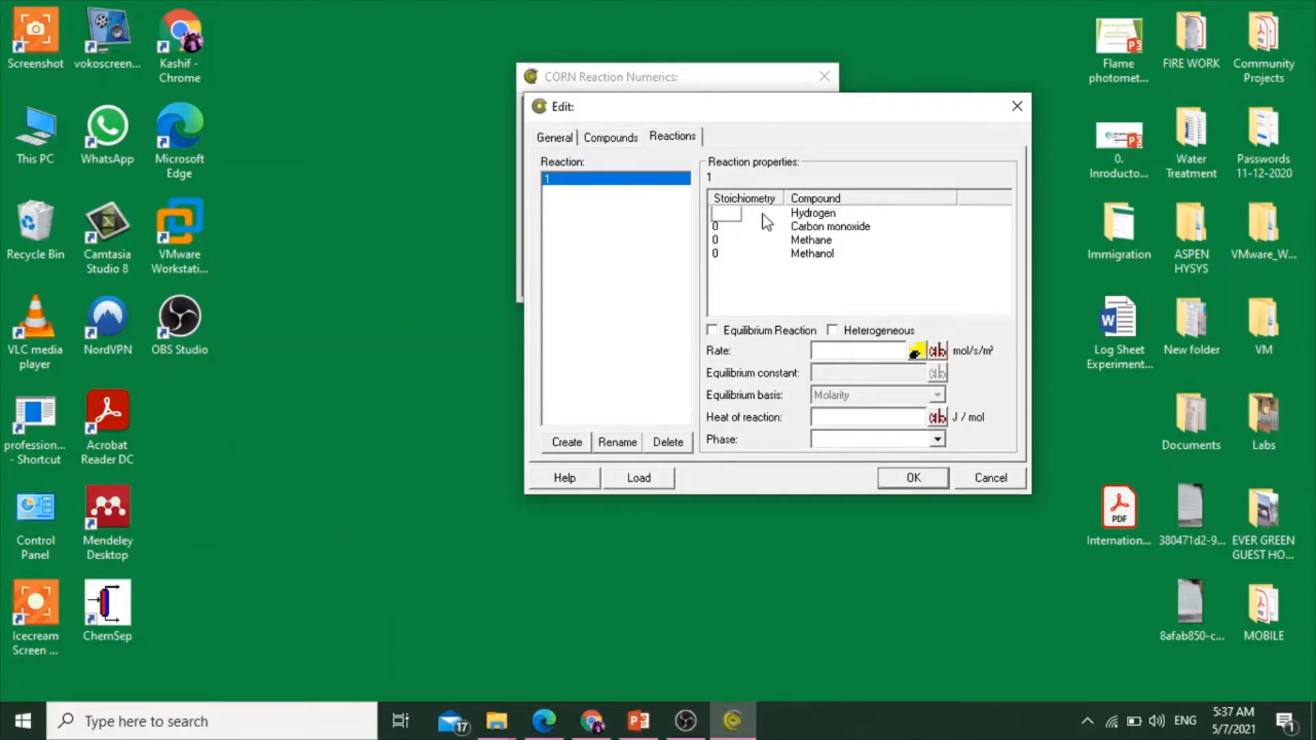
{"action": "type", "text": "-2"}
{"action": "key", "text": "Return"}
{"action": "left_click", "coordinate": [717, 227]}
{"action": "type", "text": "-1"}
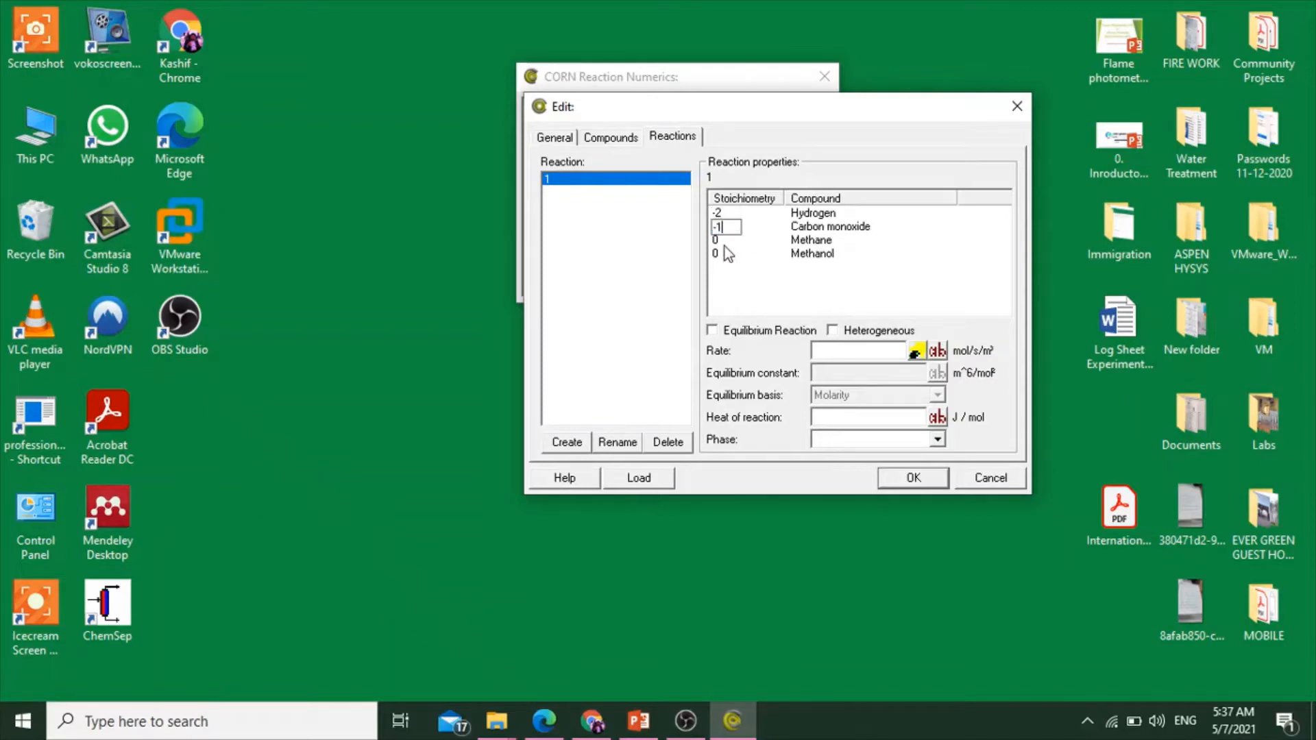
{"action": "left_click", "coordinate": [717, 240]}
{"action": "left_click", "coordinate": [720, 254]}
{"action": "type", "text": "1"}
{"action": "left_click", "coordinate": [780, 296]}
Define reaction 1 as an equilibrium reaction in the Vapor phase, then save the template and close CORN Reaction Numerics
{"action": "left_click", "coordinate": [713, 332]}
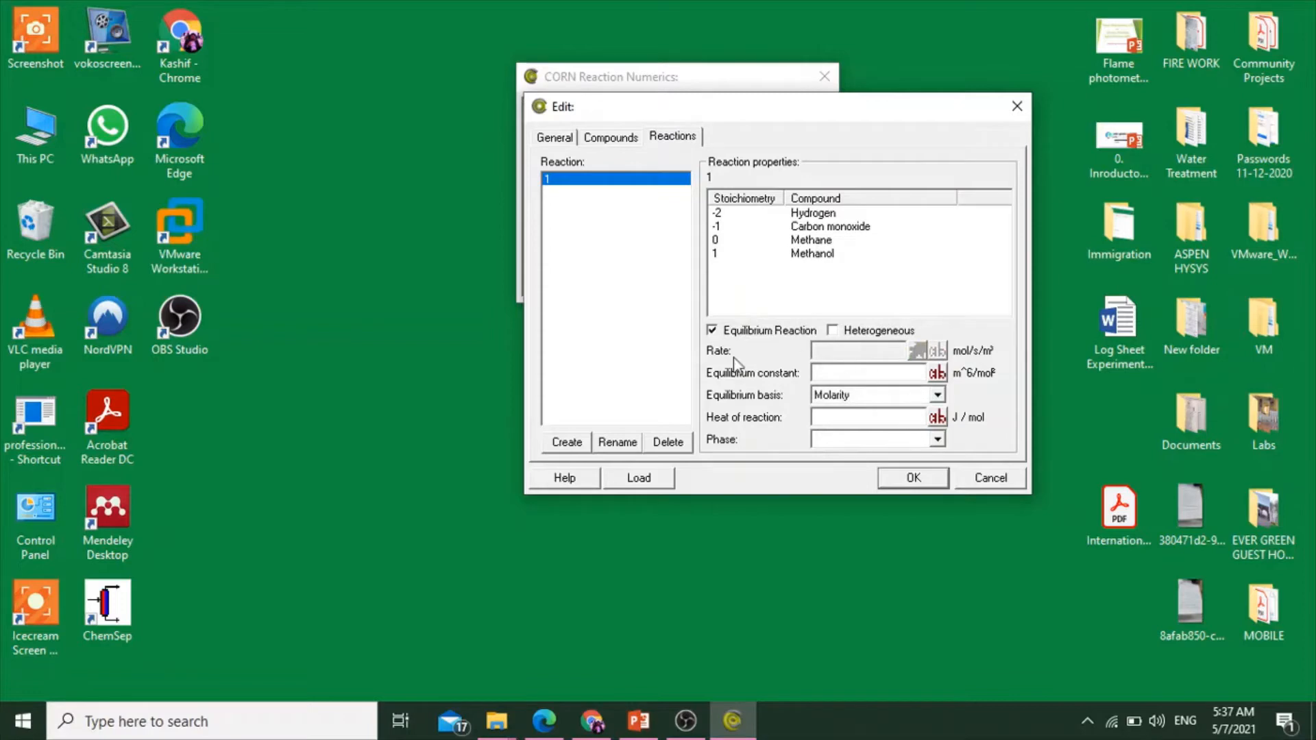
{"action": "left_click", "coordinate": [941, 439]}
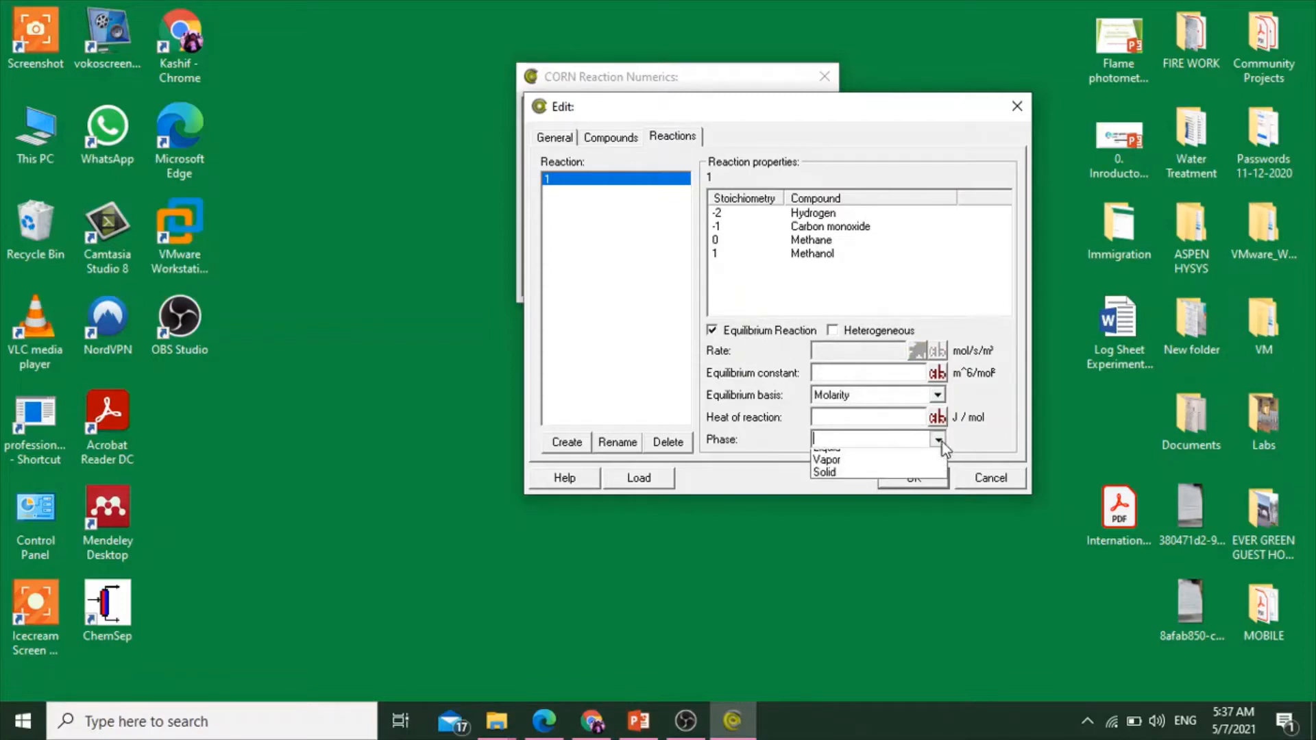
{"action": "left_click", "coordinate": [848, 470]}
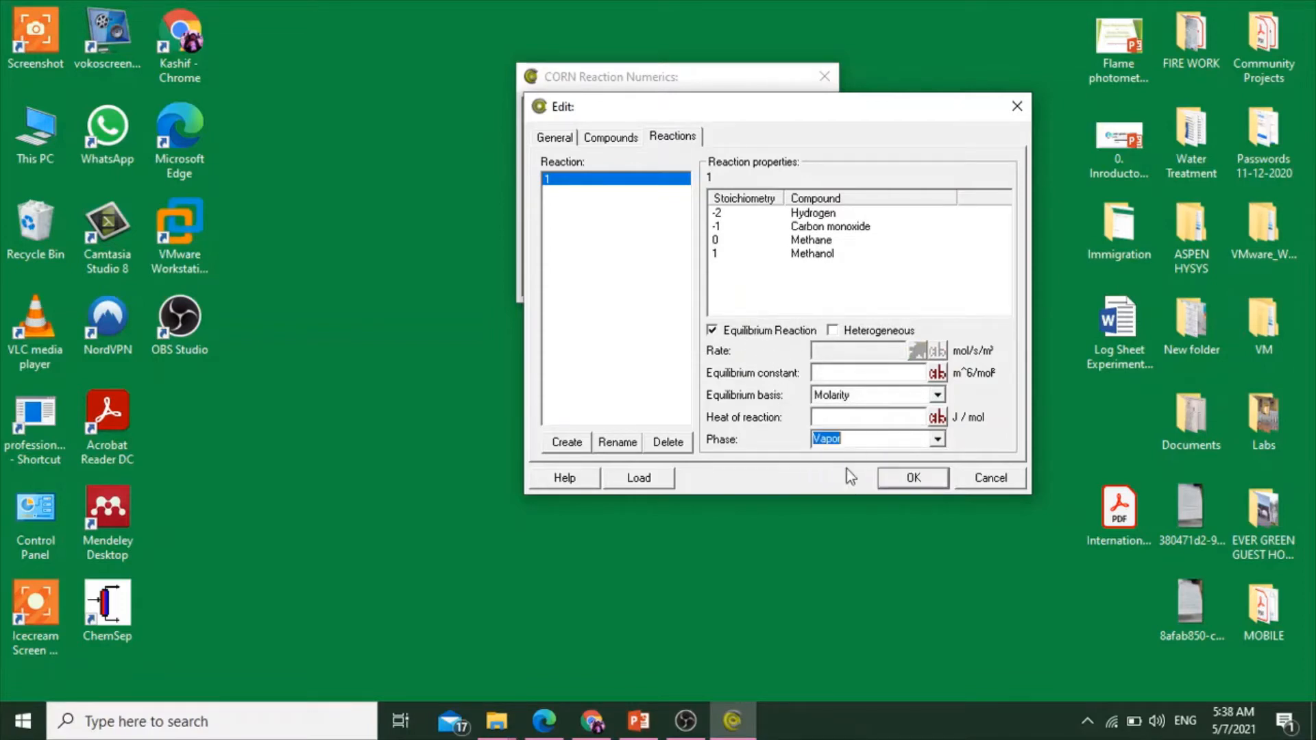
{"action": "left_click", "coordinate": [914, 478]}
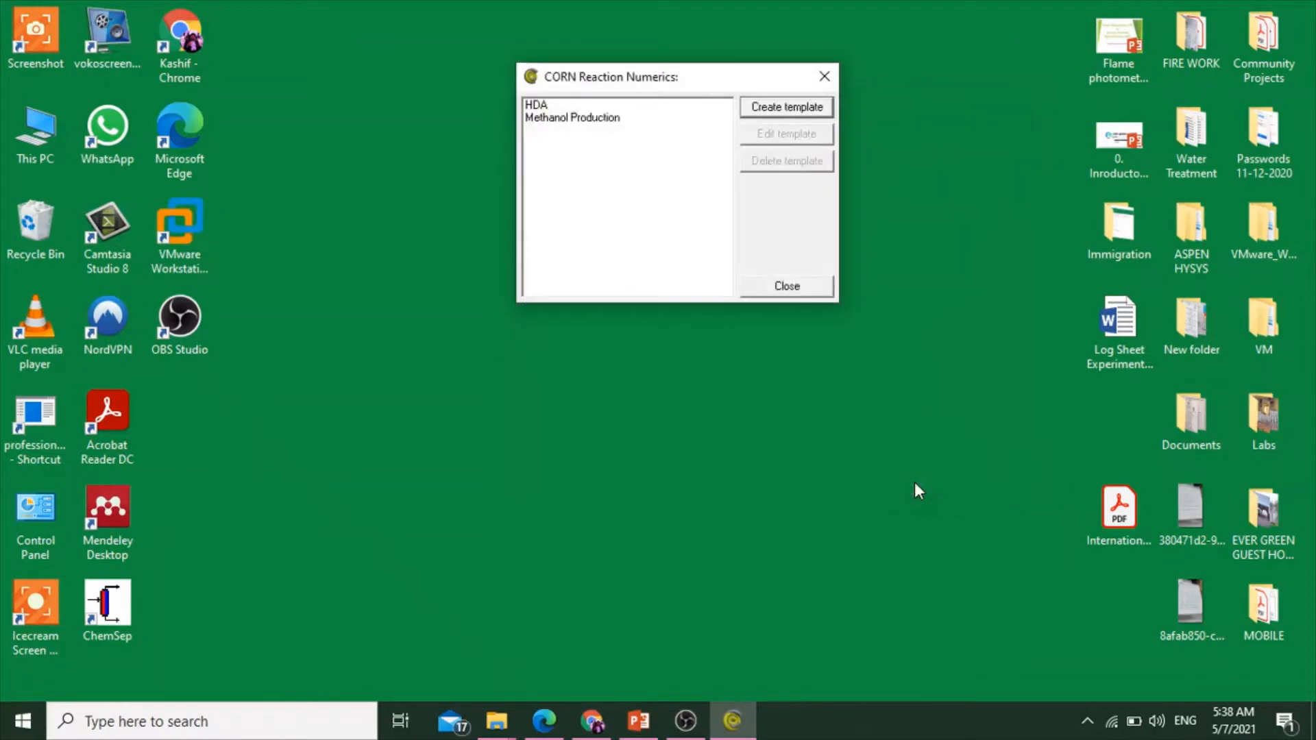
{"action": "left_click", "coordinate": [792, 288]}
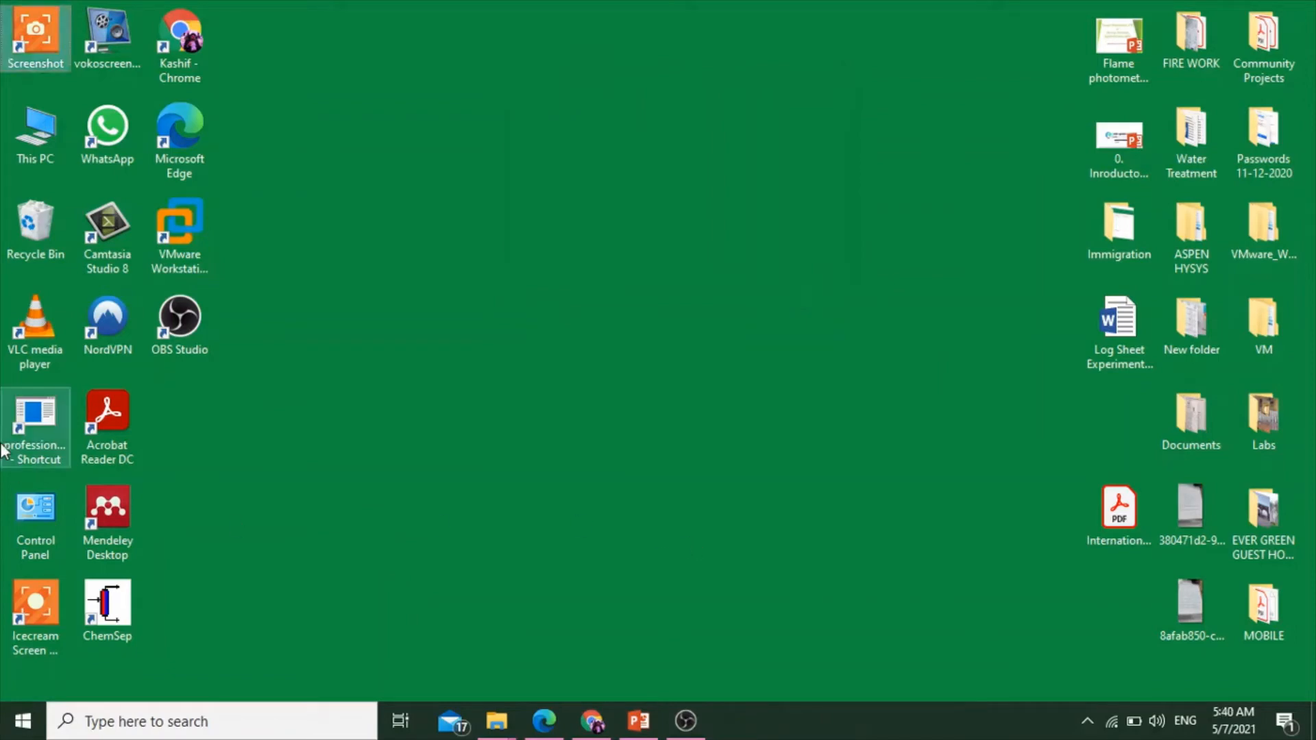
Launch the COFE flowsheeting program from the installed COCO applications and maximize its window
{"action": "left_click", "coordinate": [20, 719]}
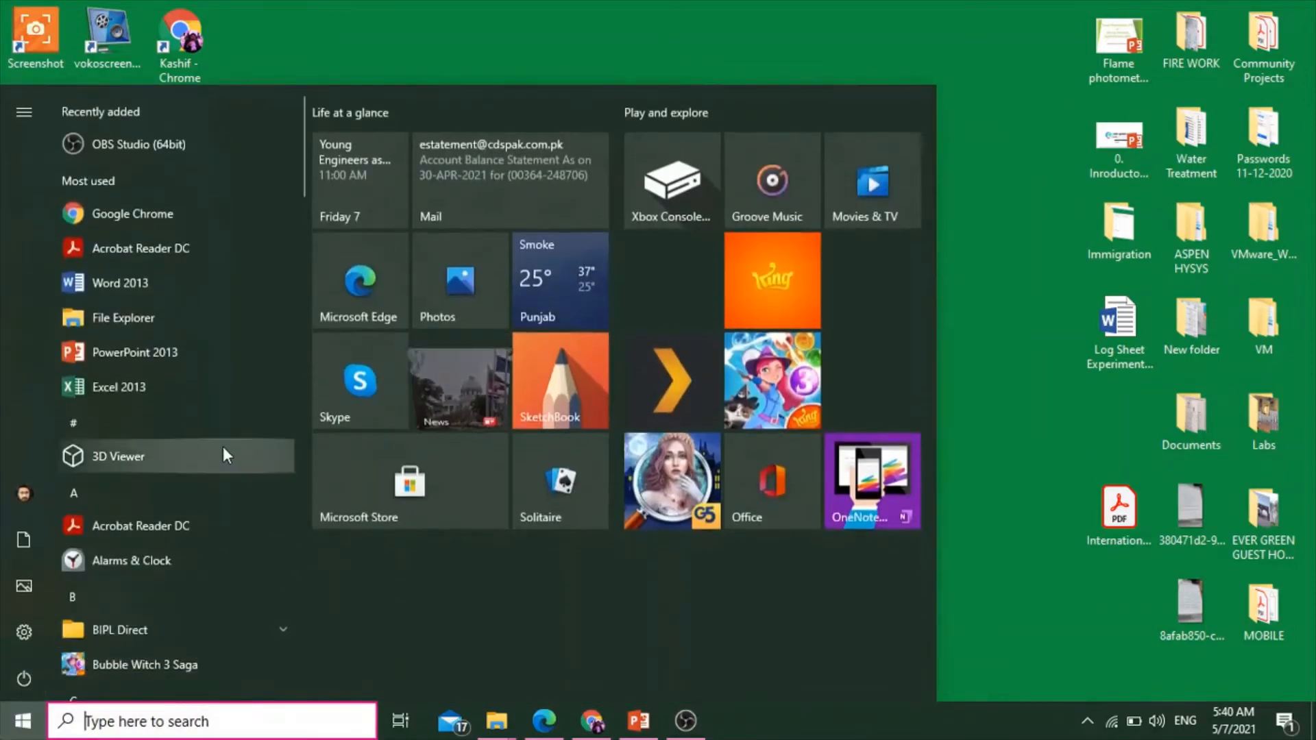
{"action": "scroll", "coordinate": [253, 376], "scroll_direction": "down", "scroll_amount": 5}
{"action": "scroll", "coordinate": [264, 428], "scroll_direction": "down", "scroll_amount": 2}
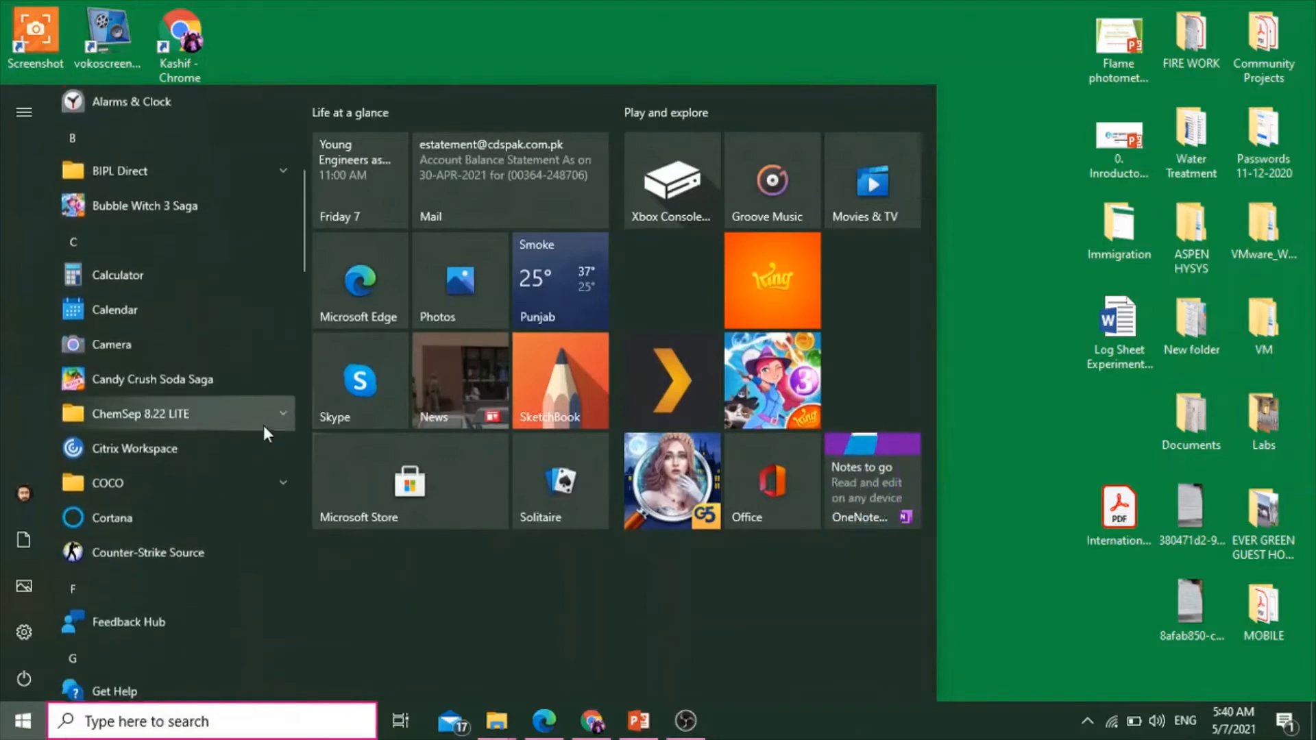
{"action": "left_click", "coordinate": [286, 478]}
{"action": "scroll", "coordinate": [271, 431], "scroll_direction": "down", "scroll_amount": 4}
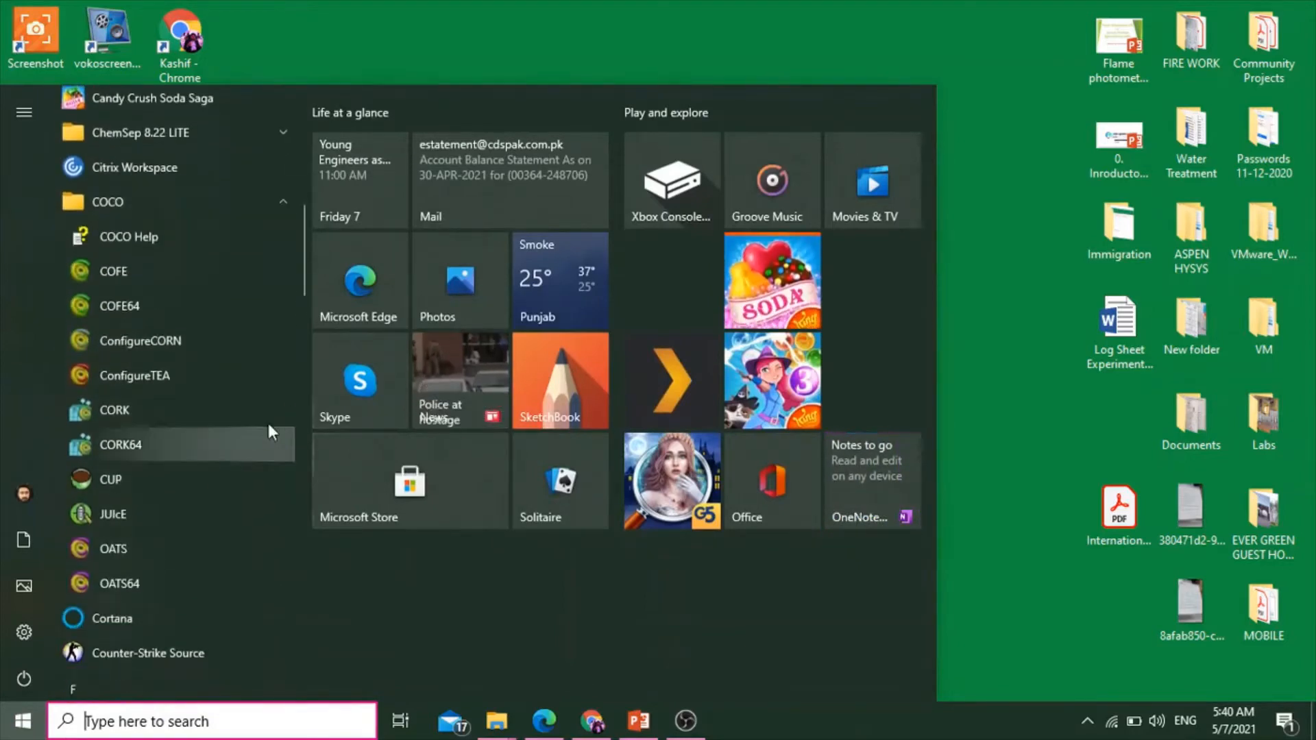
{"action": "left_click", "coordinate": [160, 275]}
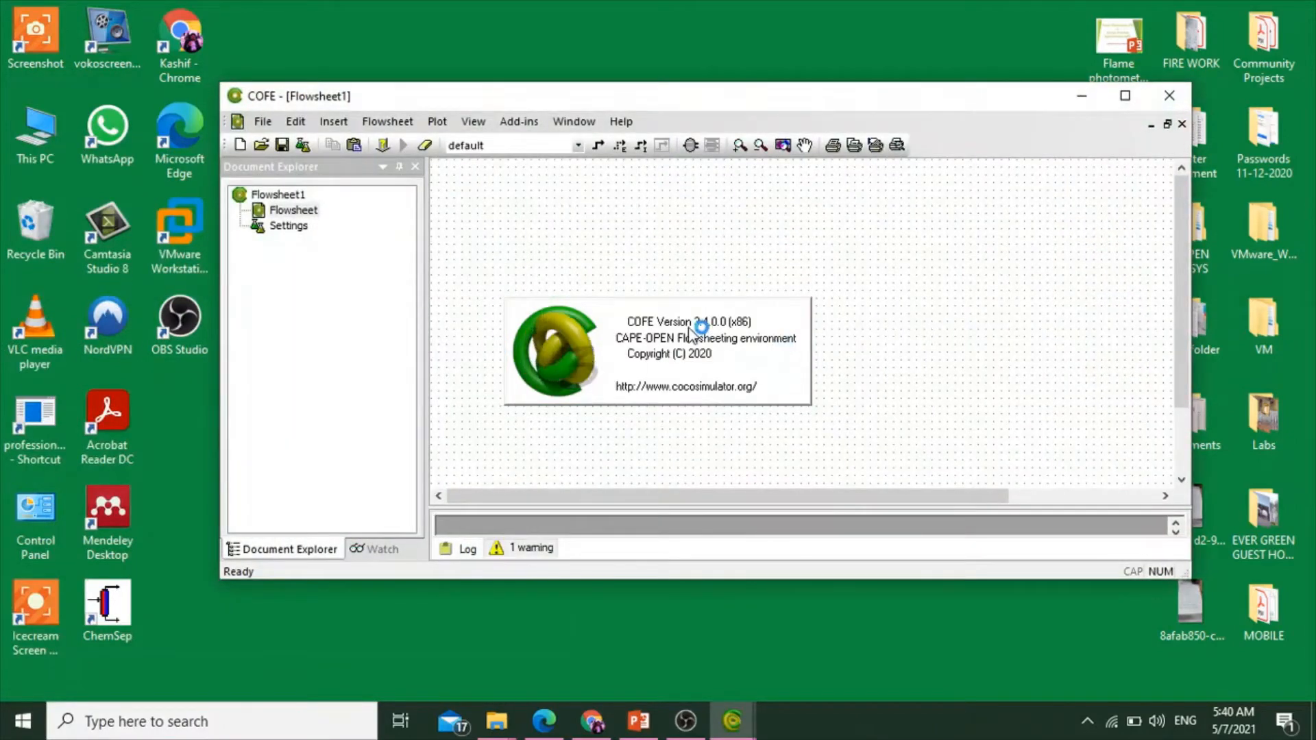
{"action": "left_click", "coordinate": [1136, 101]}
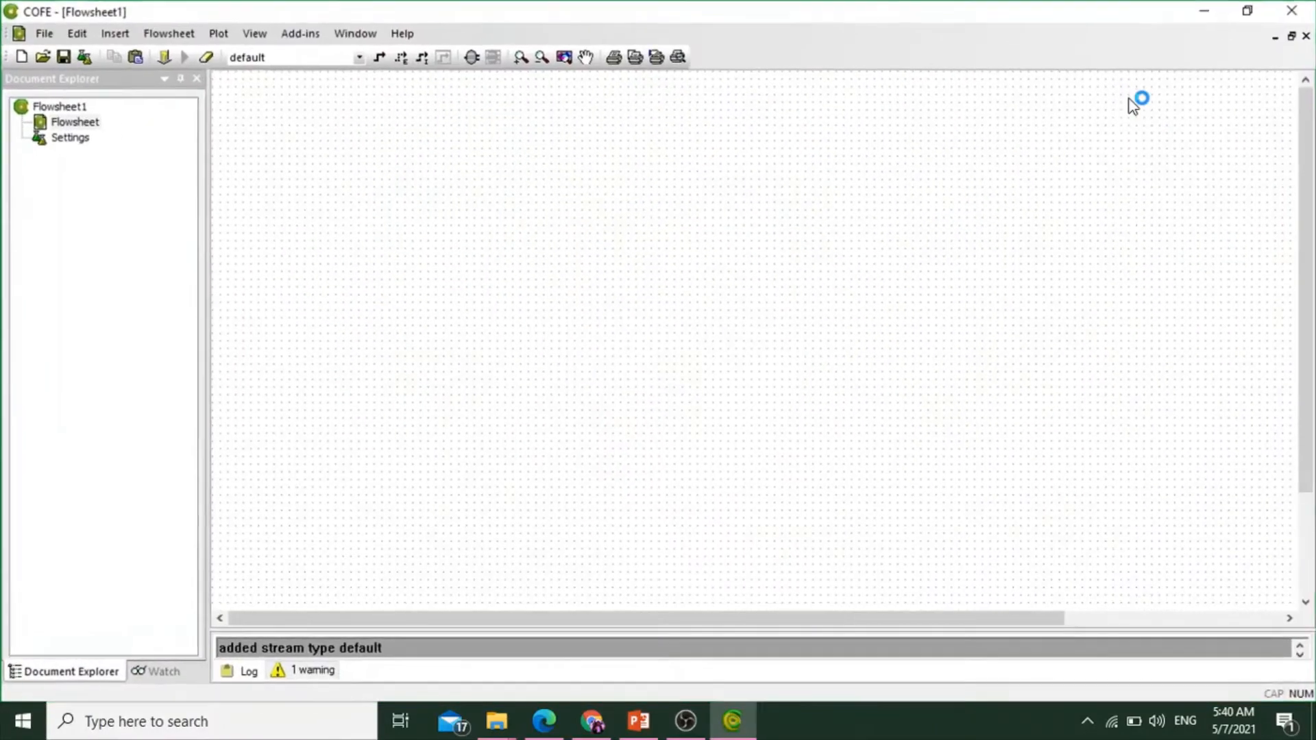
Add the Methanol Production property package from TEA (CAPE-OPEN 1.1) to the flowsheet and assign it to the default stream type
{"action": "double_click", "coordinate": [71, 137]}
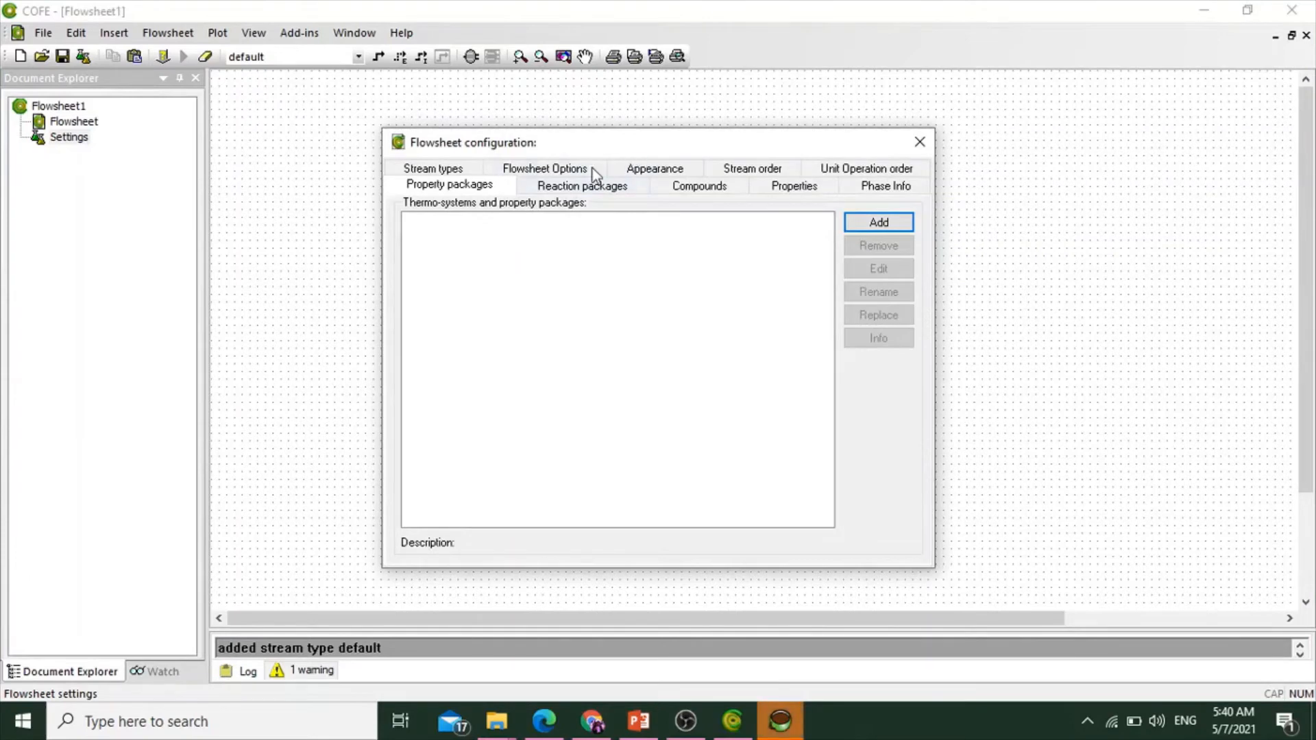
{"action": "left_click", "coordinate": [442, 188]}
{"action": "left_click", "coordinate": [875, 222]}
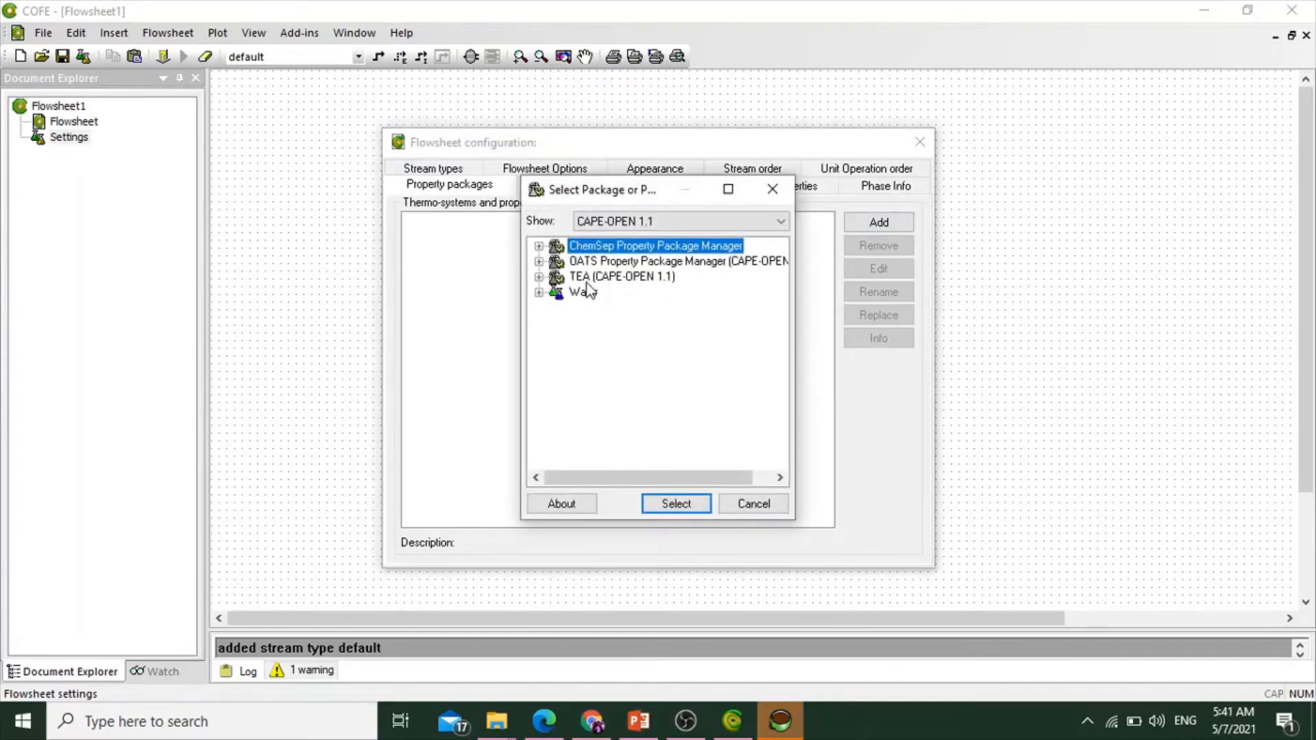
{"action": "left_click", "coordinate": [599, 280]}
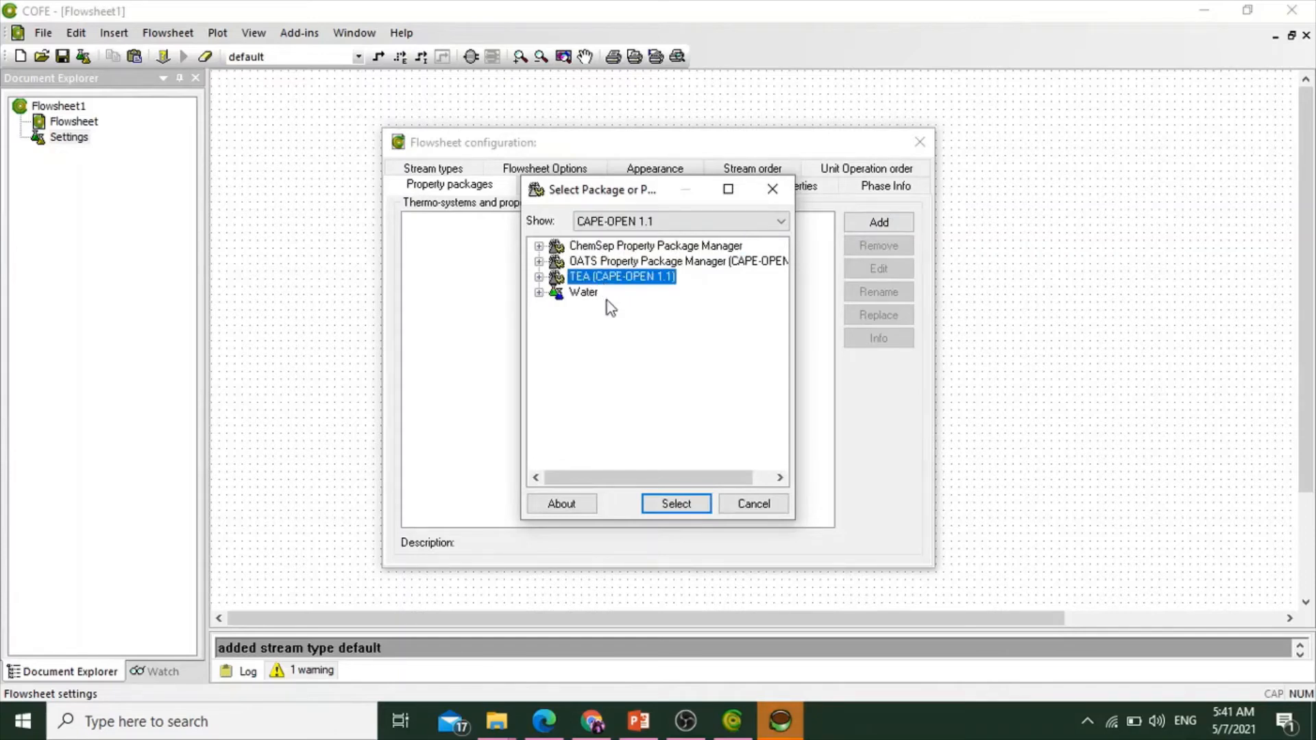
{"action": "left_click", "coordinate": [685, 513]}
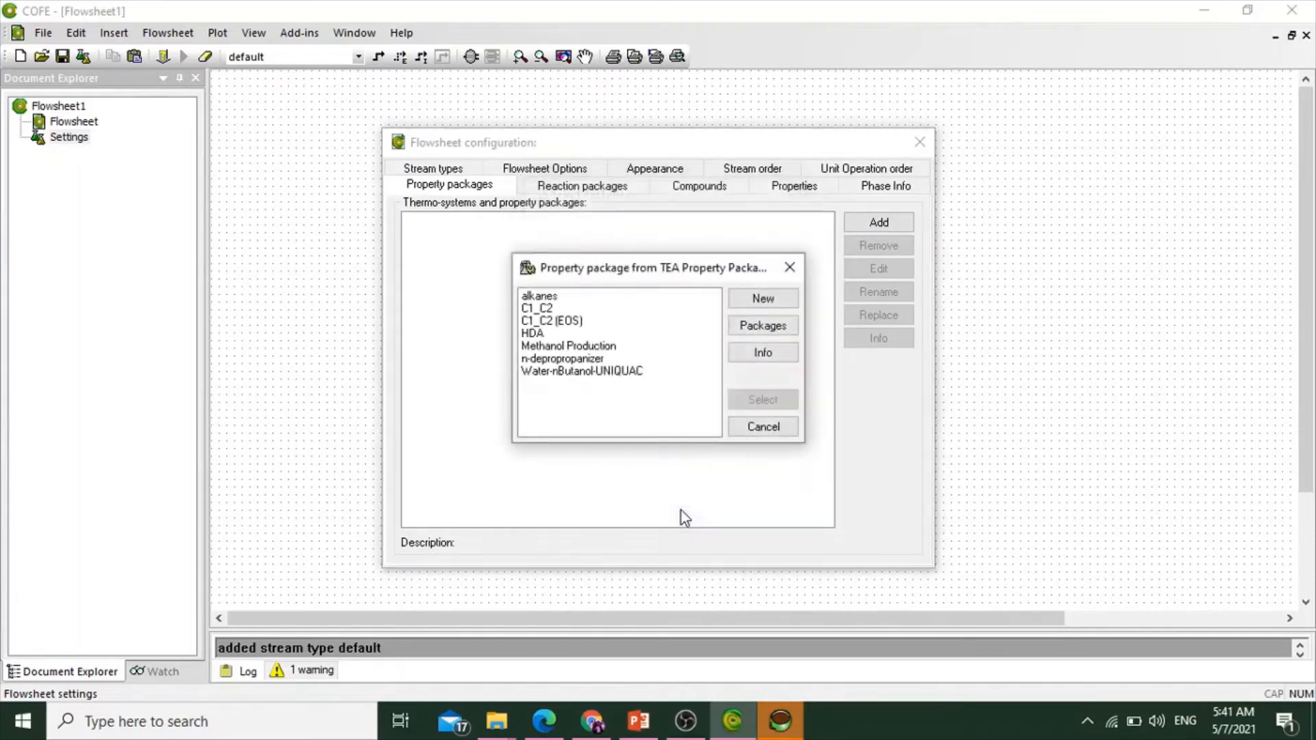
{"action": "left_click", "coordinate": [574, 347]}
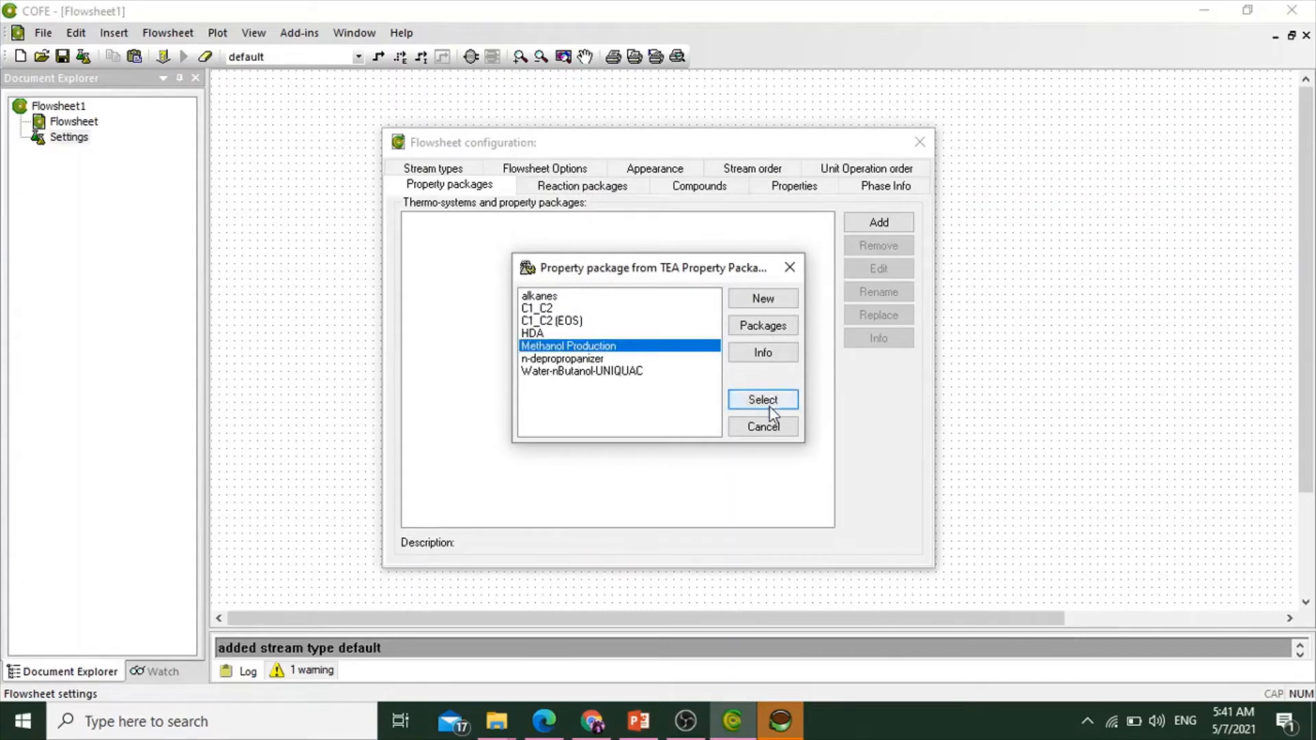
{"action": "left_click", "coordinate": [769, 405]}
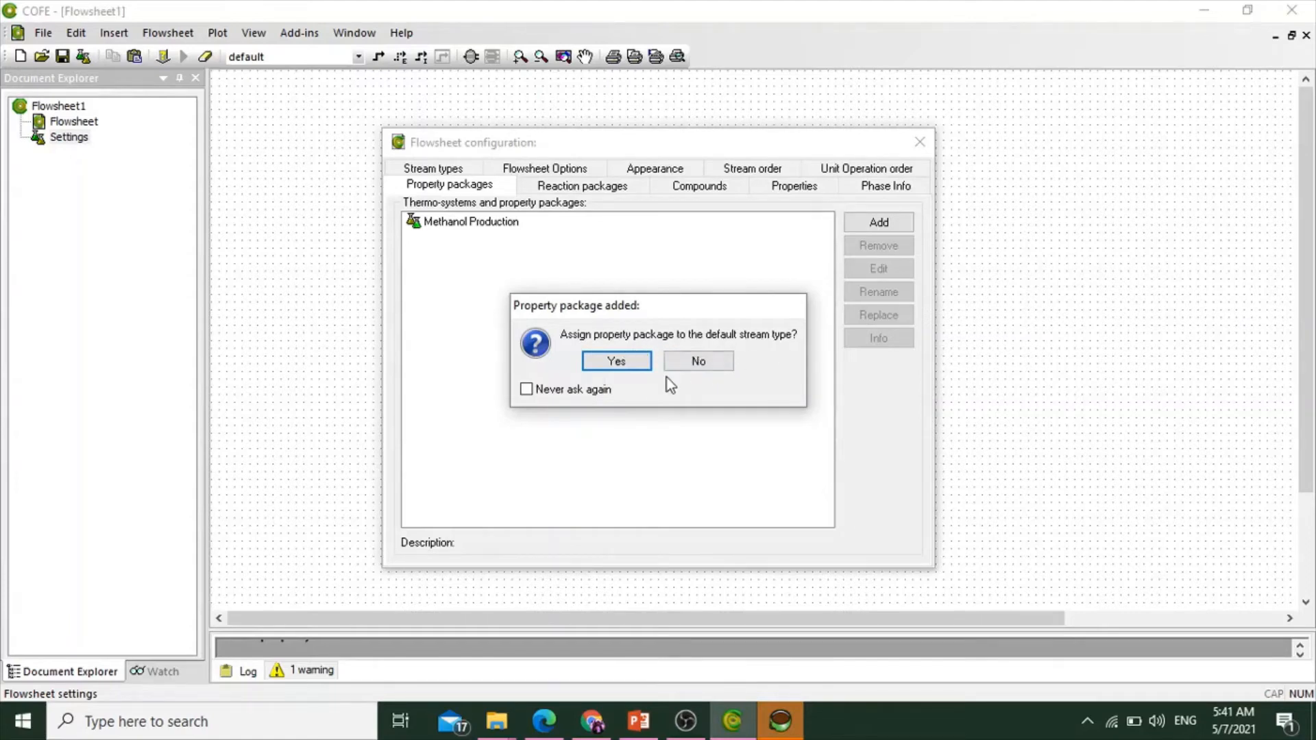
{"action": "left_click", "coordinate": [597, 389]}
{"action": "left_click", "coordinate": [616, 362]}
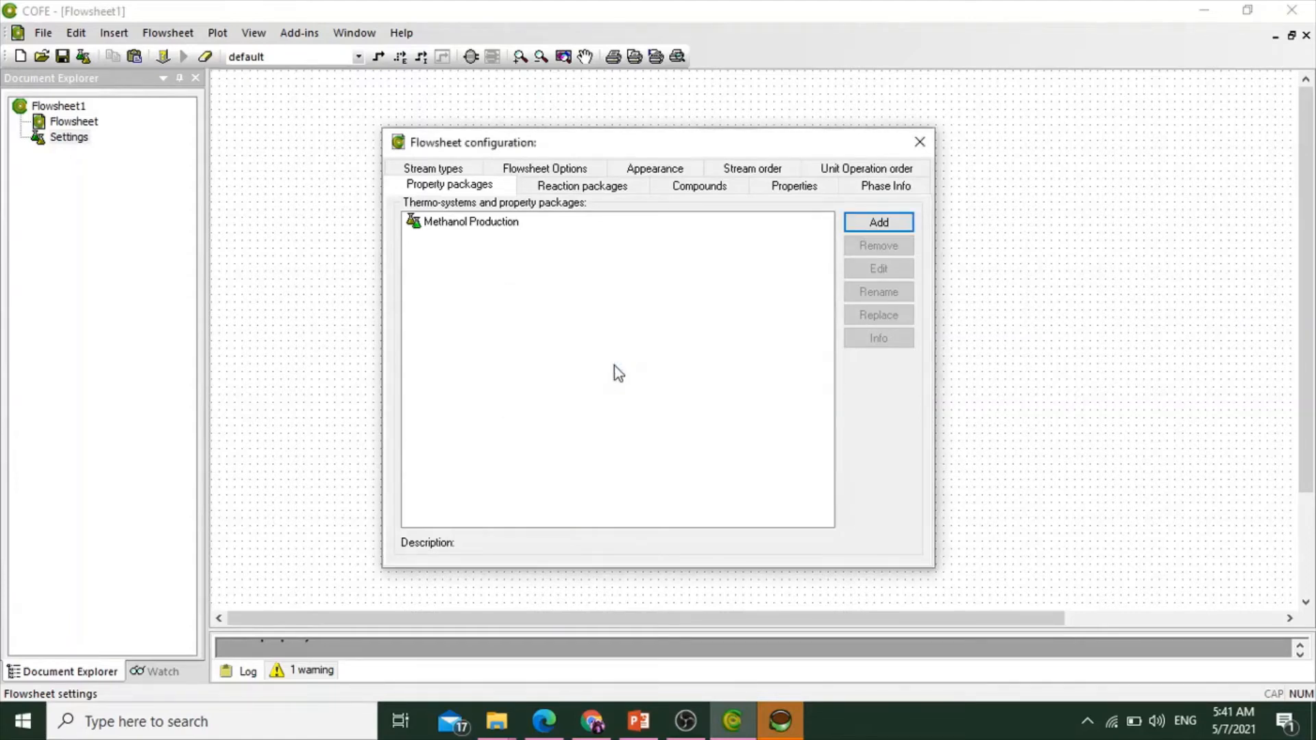
Add the Methanol Production reaction package from the CORN Reaction Package Manager, then close the flowsheet configuration
{"action": "left_click", "coordinate": [588, 186]}
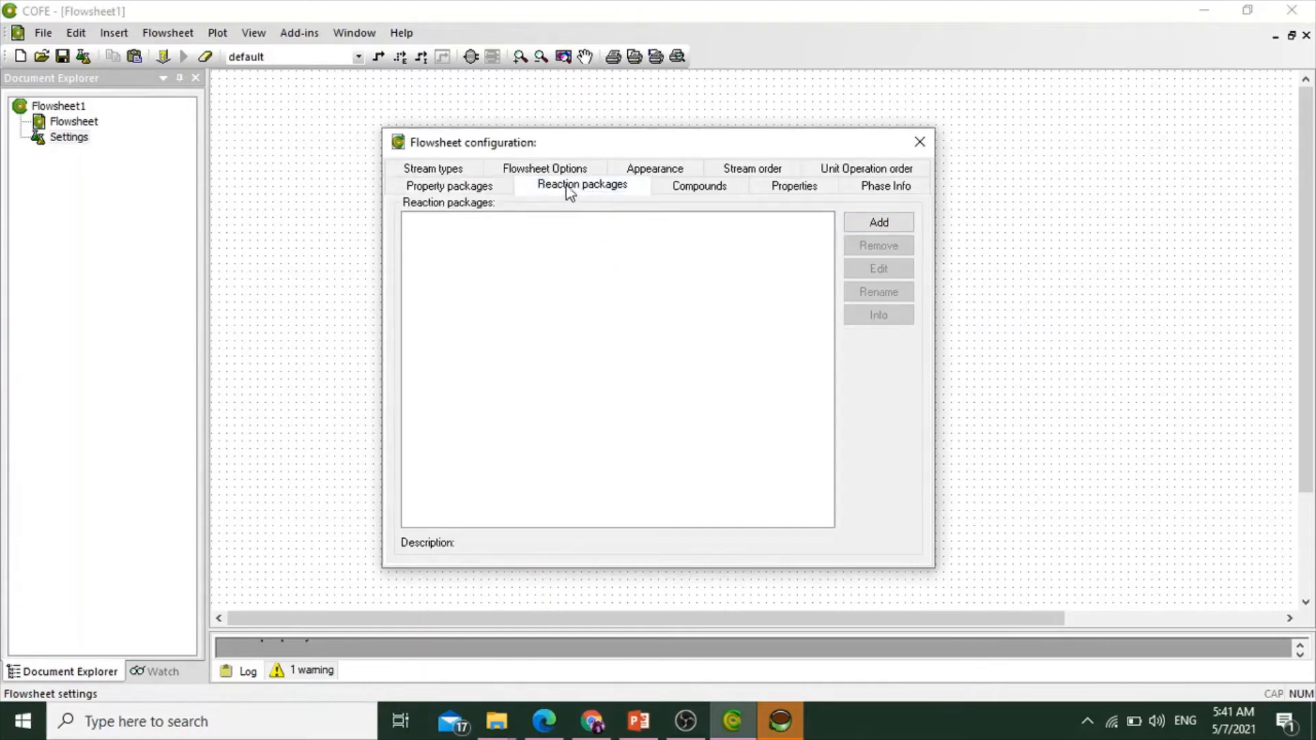
{"action": "left_click", "coordinate": [880, 225]}
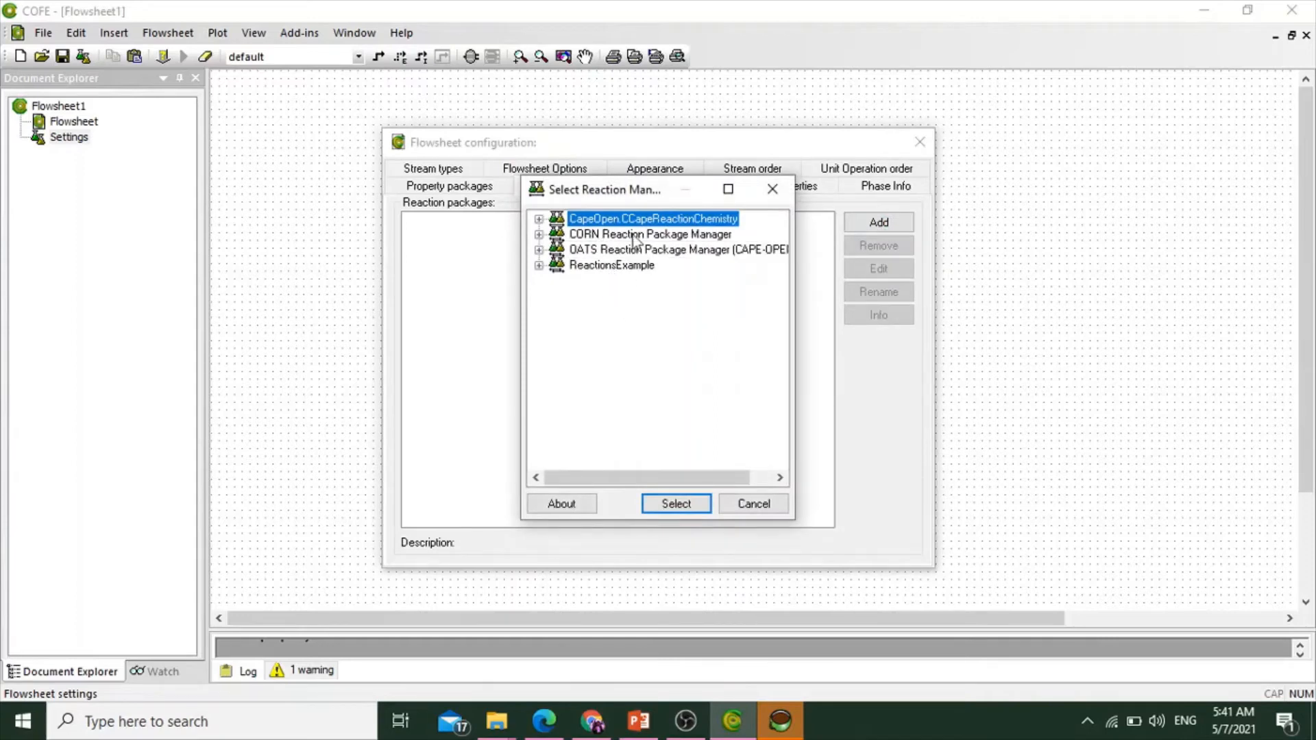
{"action": "left_click", "coordinate": [690, 235]}
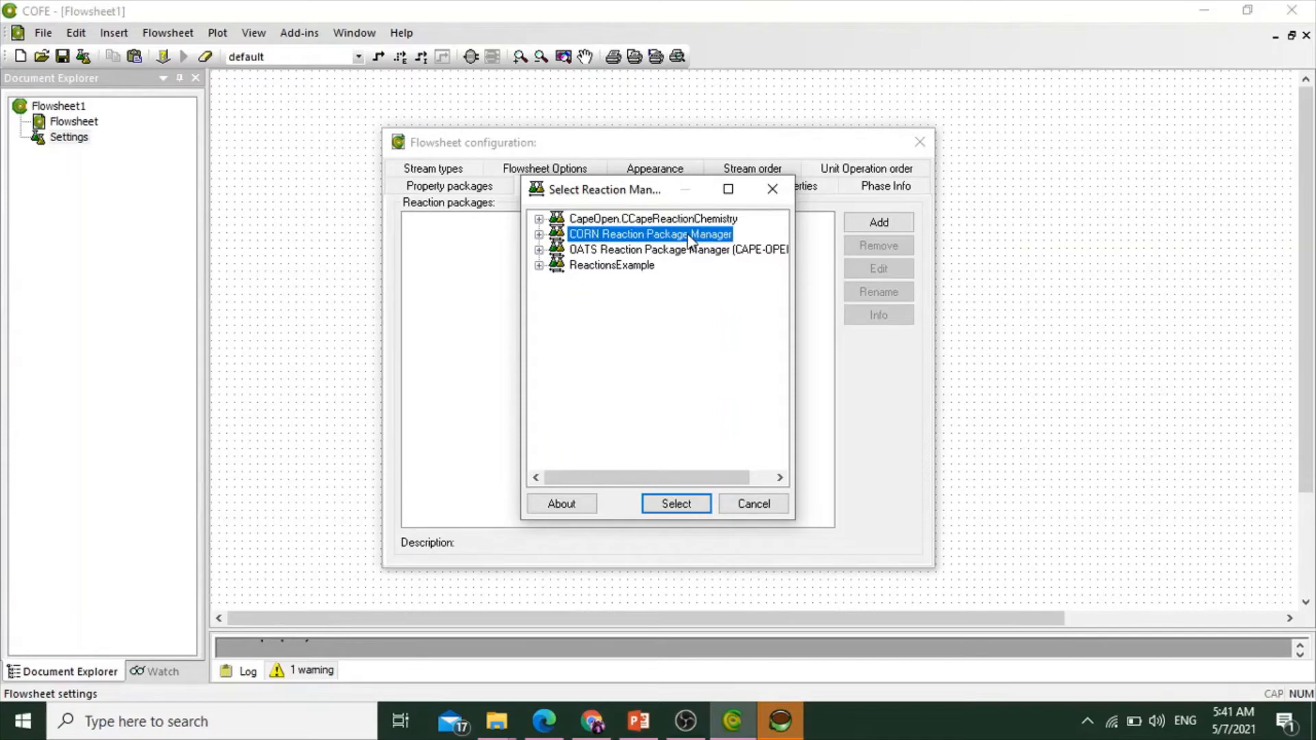
{"action": "left_click", "coordinate": [676, 504]}
{"action": "left_click", "coordinate": [549, 309]}
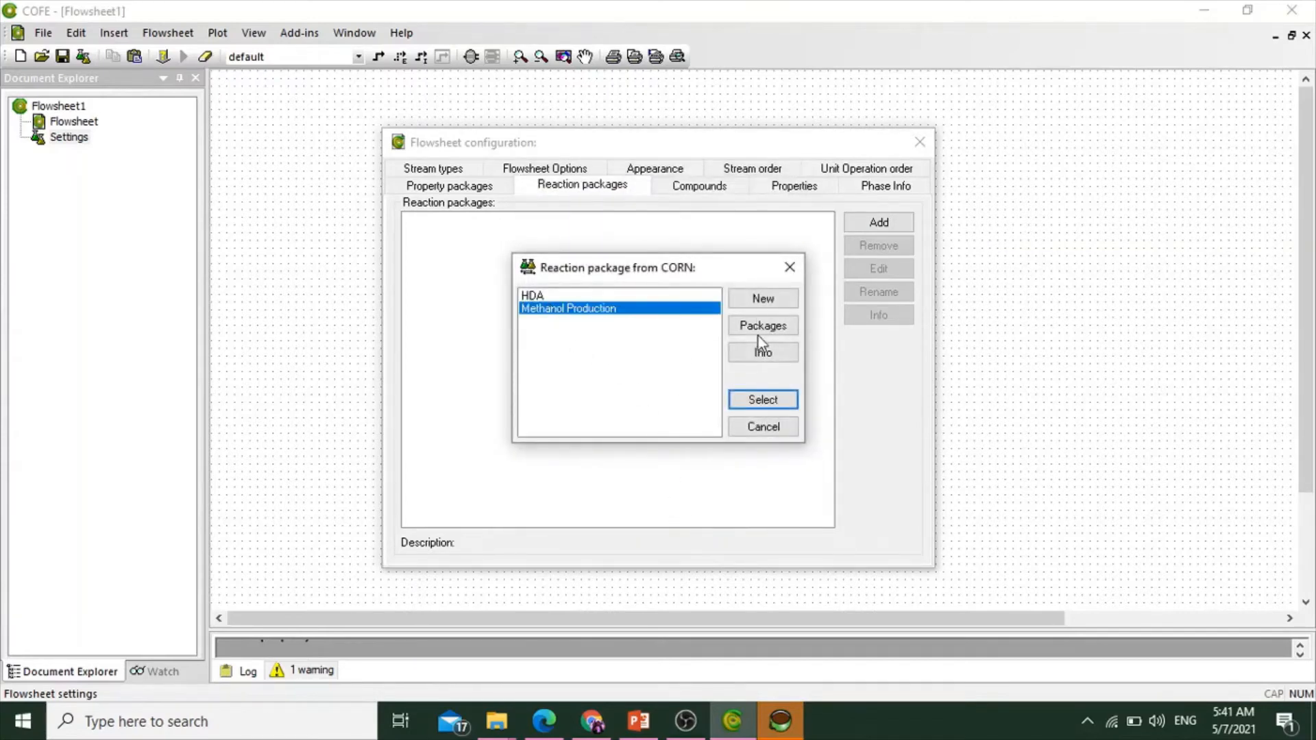
{"action": "left_click", "coordinate": [763, 402]}
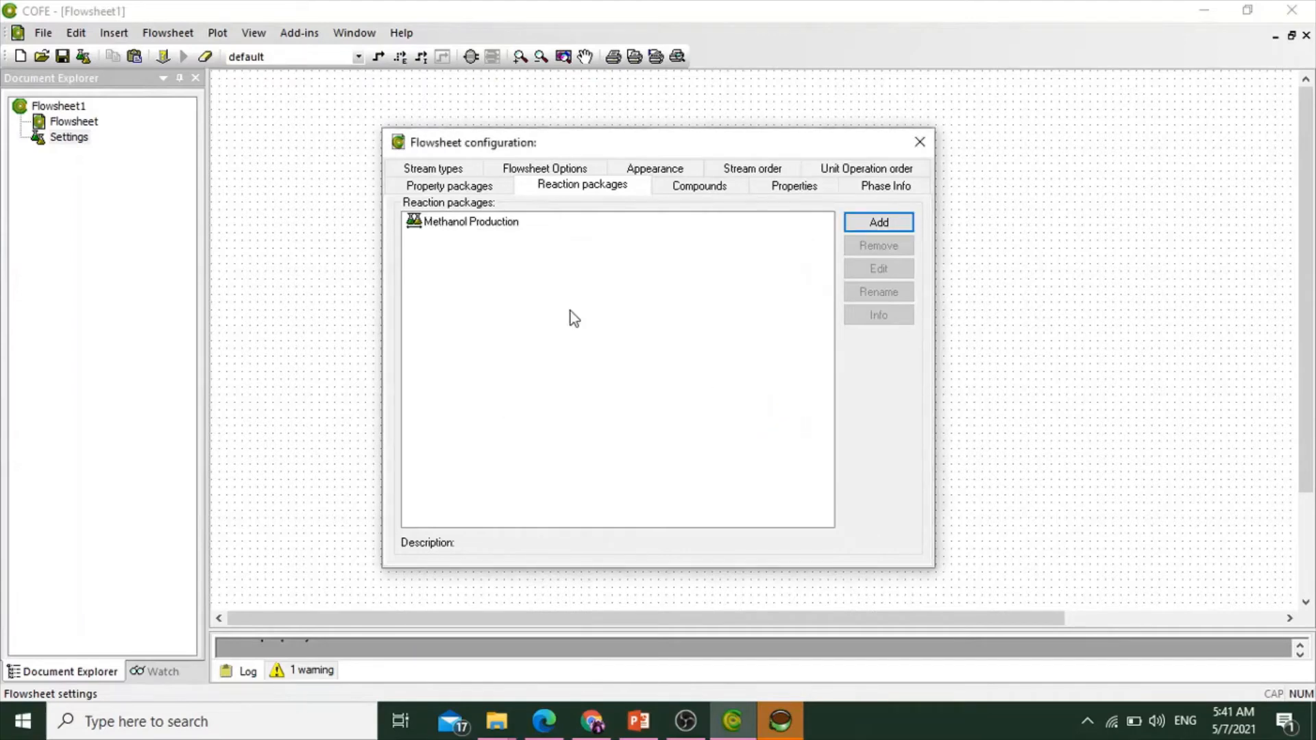
{"action": "left_click", "coordinate": [568, 310]}
{"action": "left_click", "coordinate": [920, 142]}
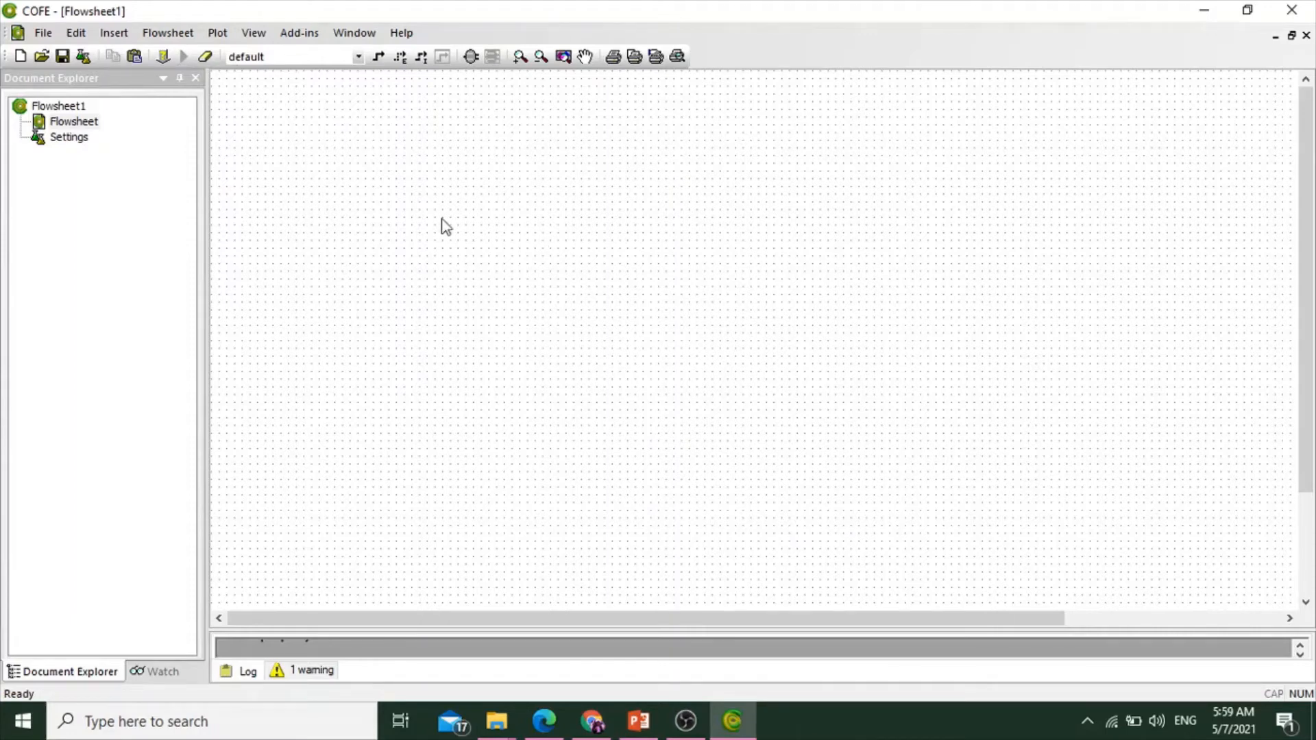
Draw a short horizontal material stream in the upper-left part of the flowsheet and name it 1
{"action": "left_click", "coordinate": [378, 60]}
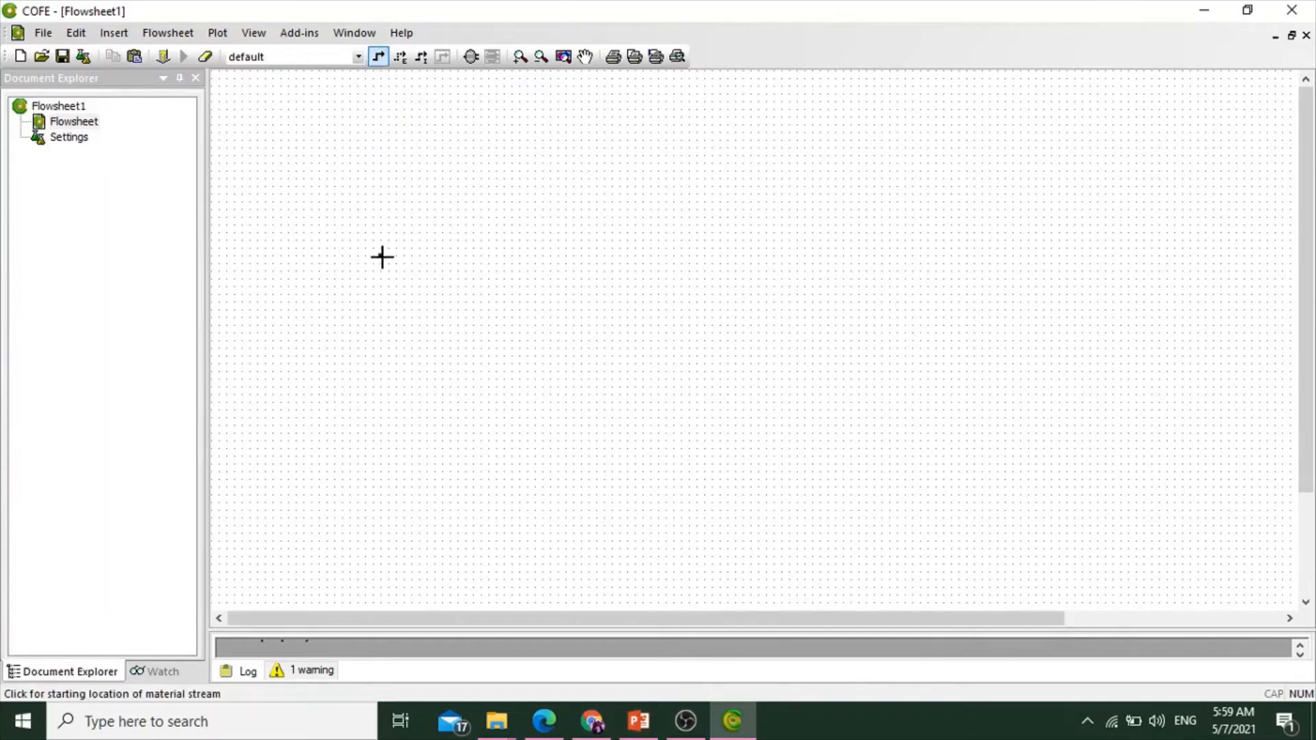
{"action": "left_click", "coordinate": [410, 256]}
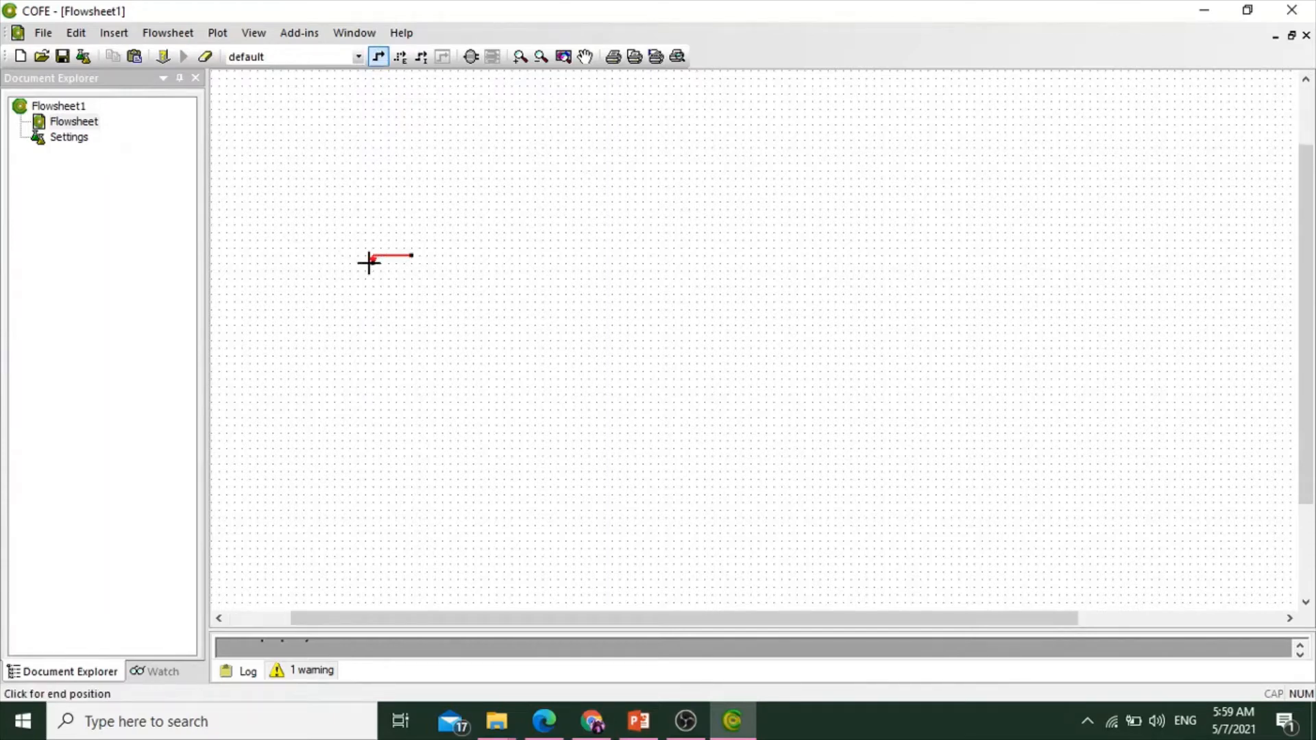
{"action": "left_click", "coordinate": [482, 256]}
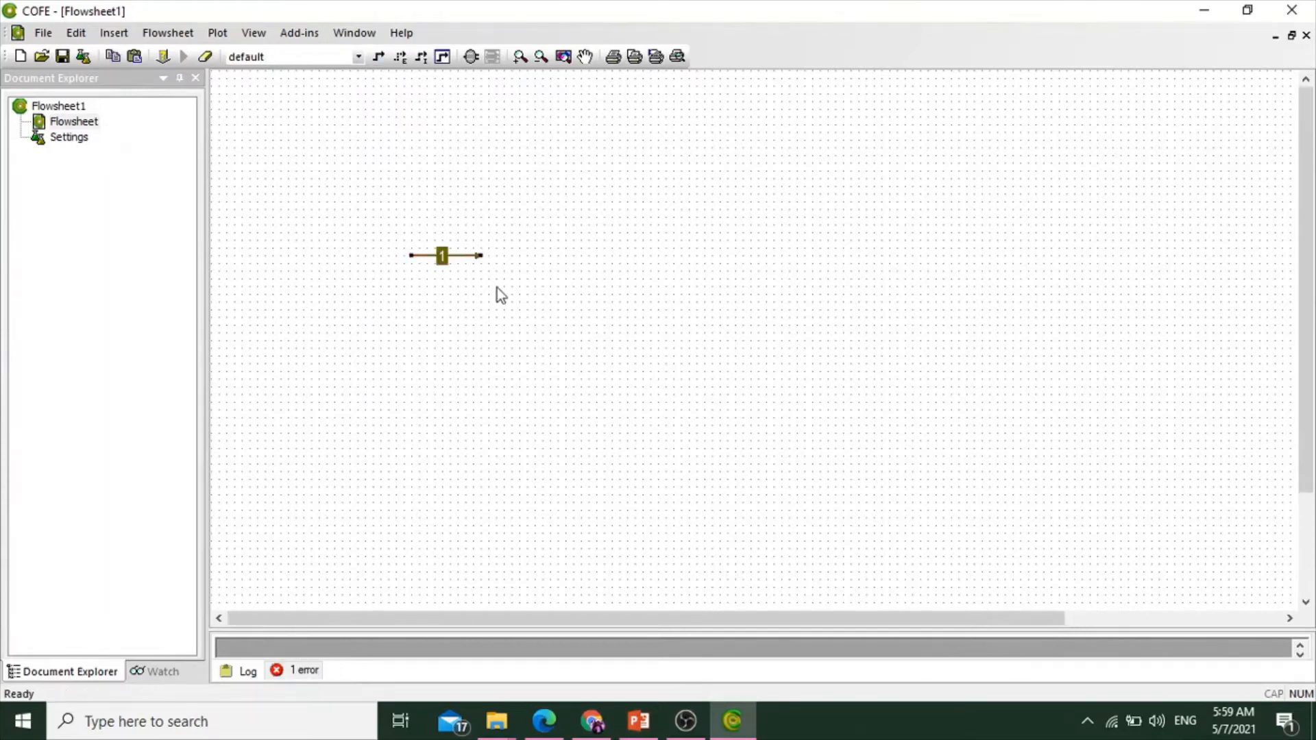
{"action": "double_click", "coordinate": [443, 258]}
{"action": "key", "text": "BackSpace"}
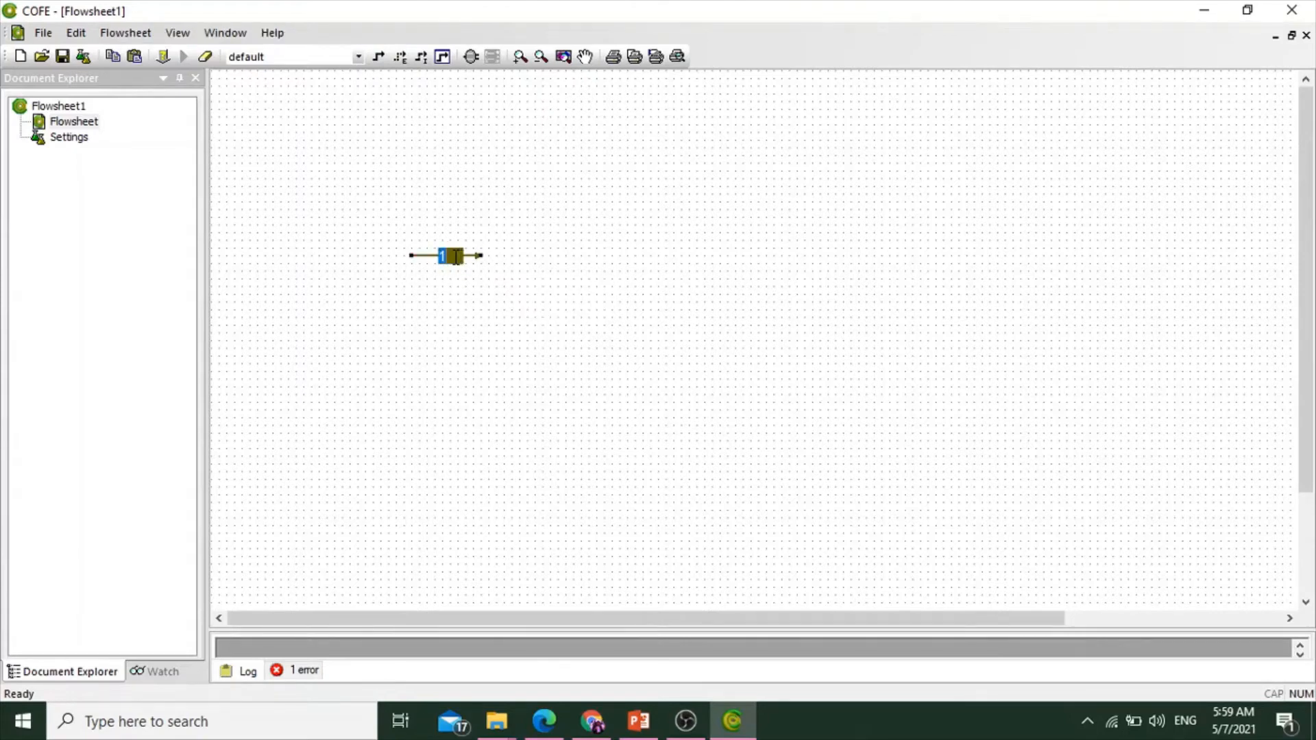
{"action": "type", "text": "1"}
{"action": "key", "text": "Return"}
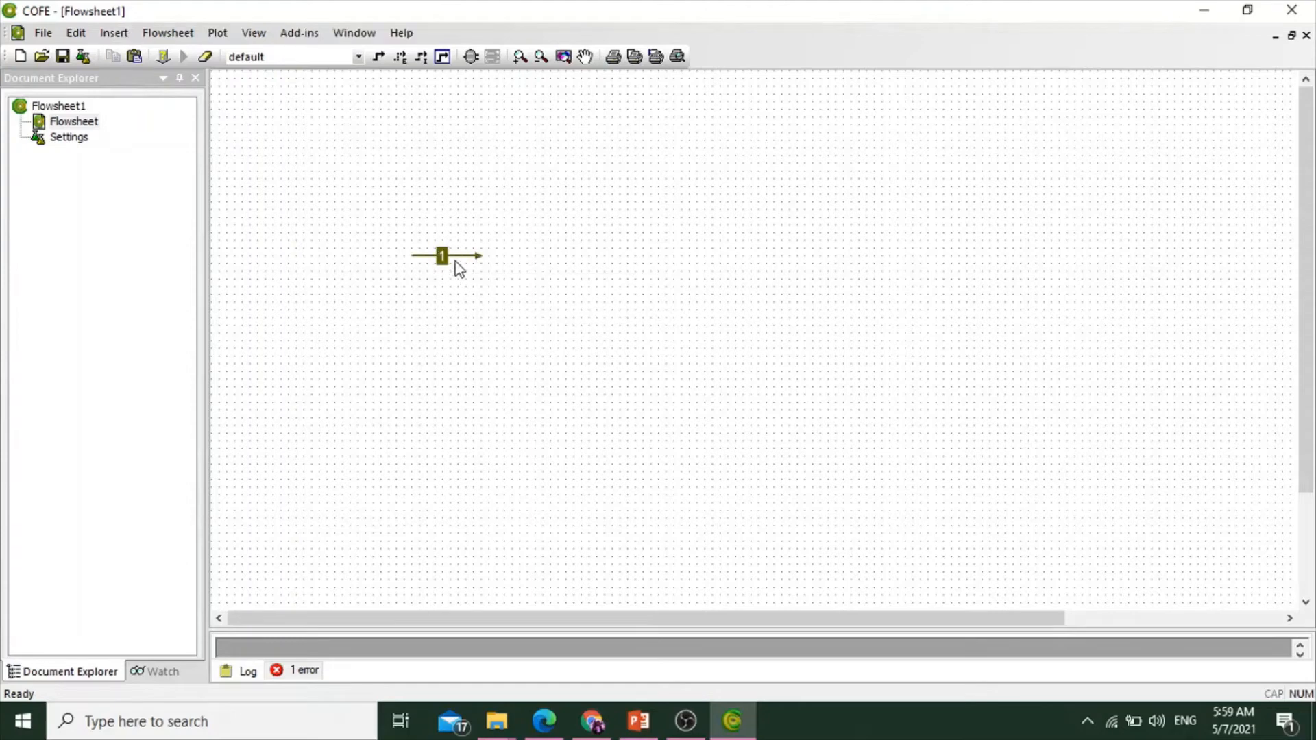
Open stream 1's data, enter an overall pressure of 500 Pa and change the pressure unit to kiloPascal
{"action": "left_click", "coordinate": [476, 256]}
{"action": "left_click", "coordinate": [445, 261]}
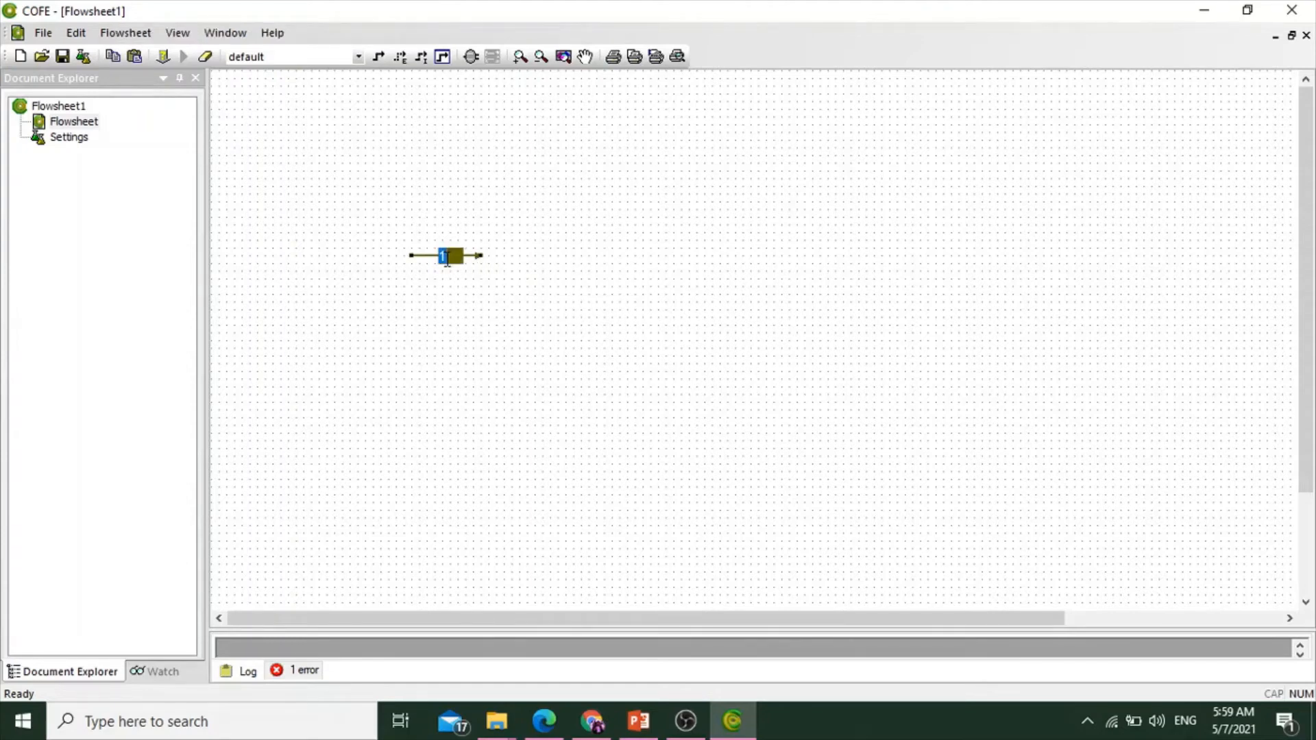
{"action": "double_click", "coordinate": [447, 259]}
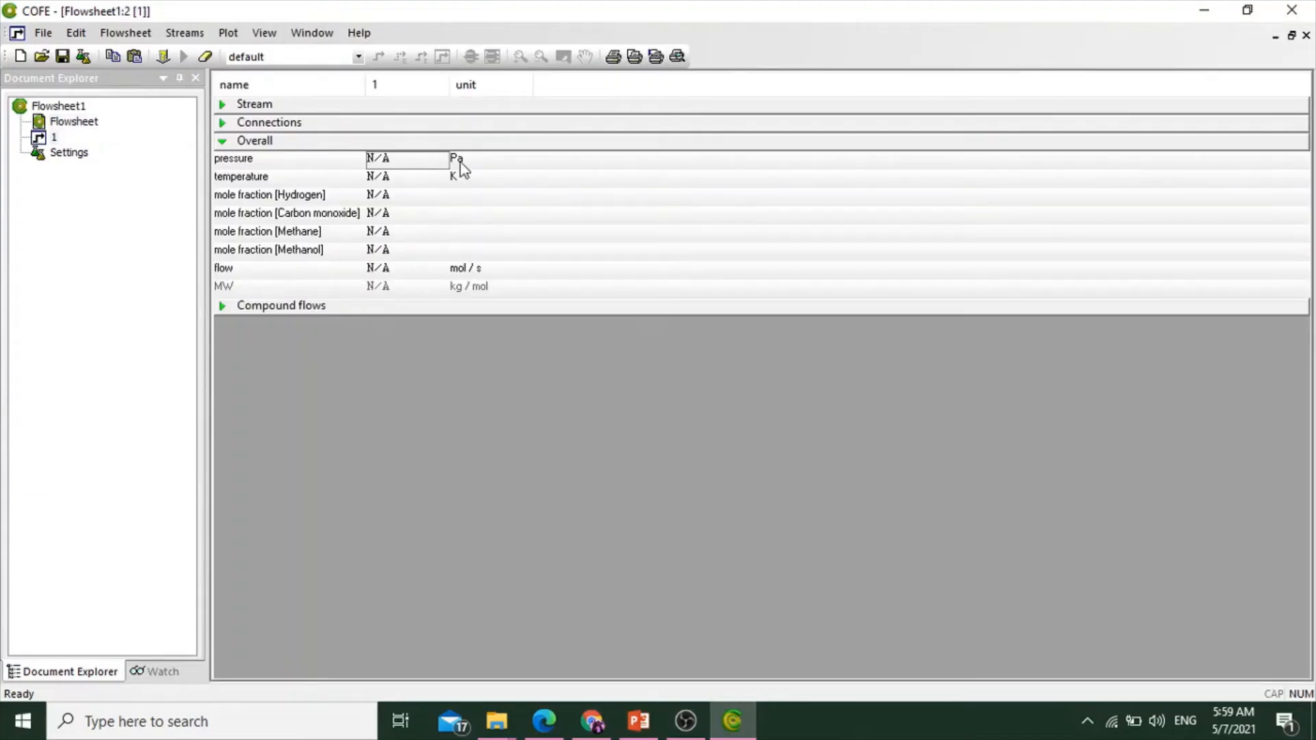
{"action": "left_click", "coordinate": [458, 161]}
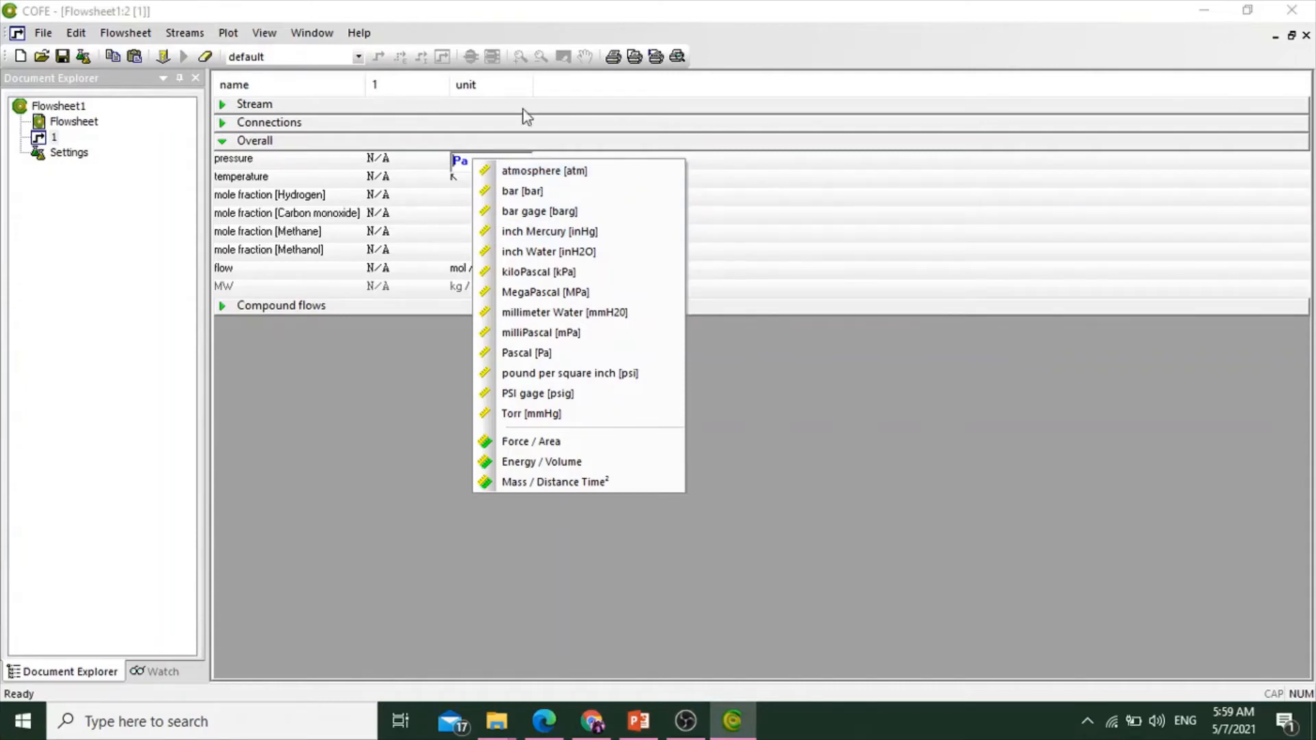
{"action": "left_click", "coordinate": [388, 164]}
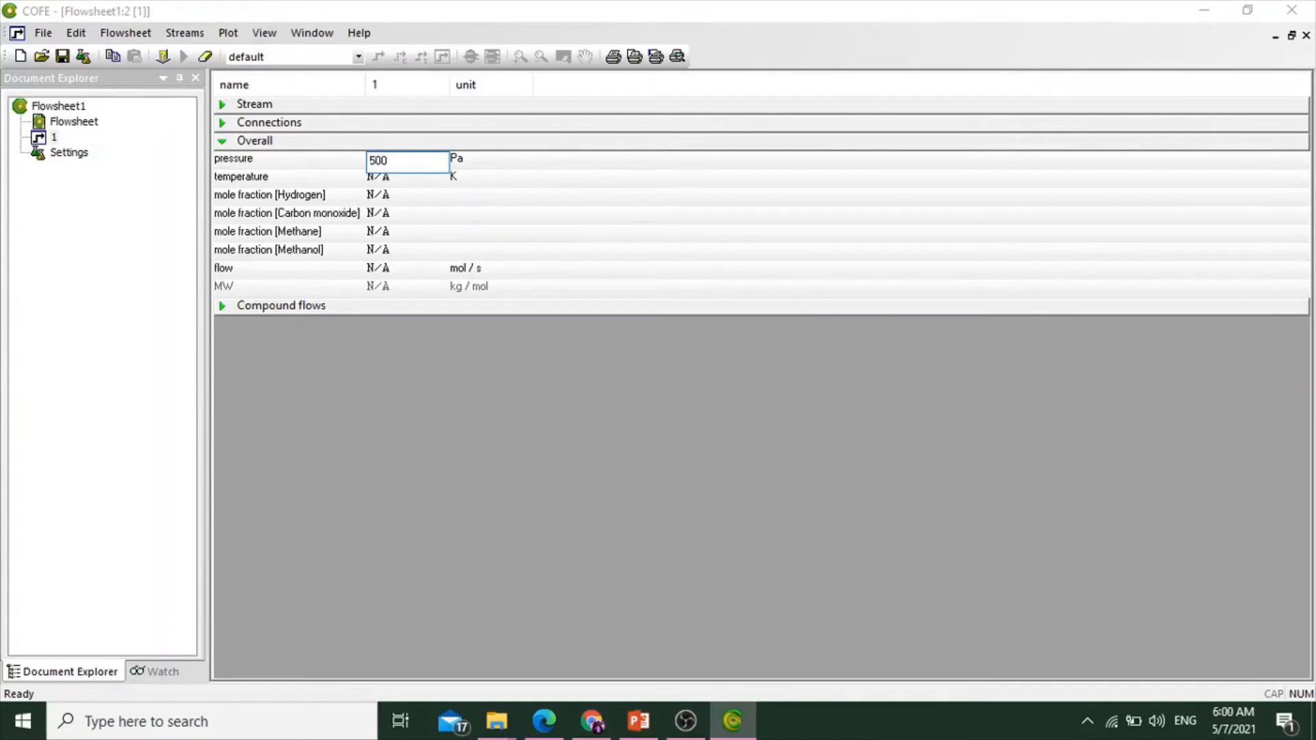
{"action": "type", "text": "500"}
{"action": "key", "text": "Return"}
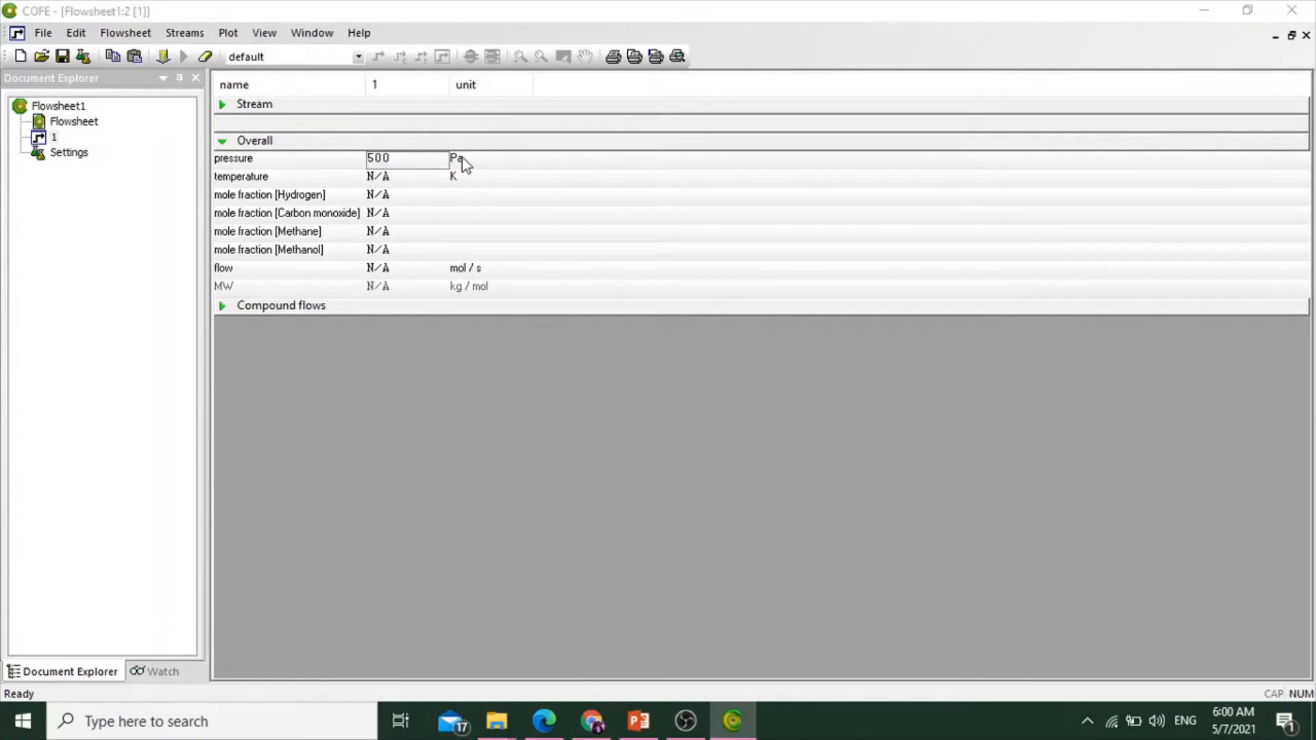
{"action": "left_click", "coordinate": [462, 159]}
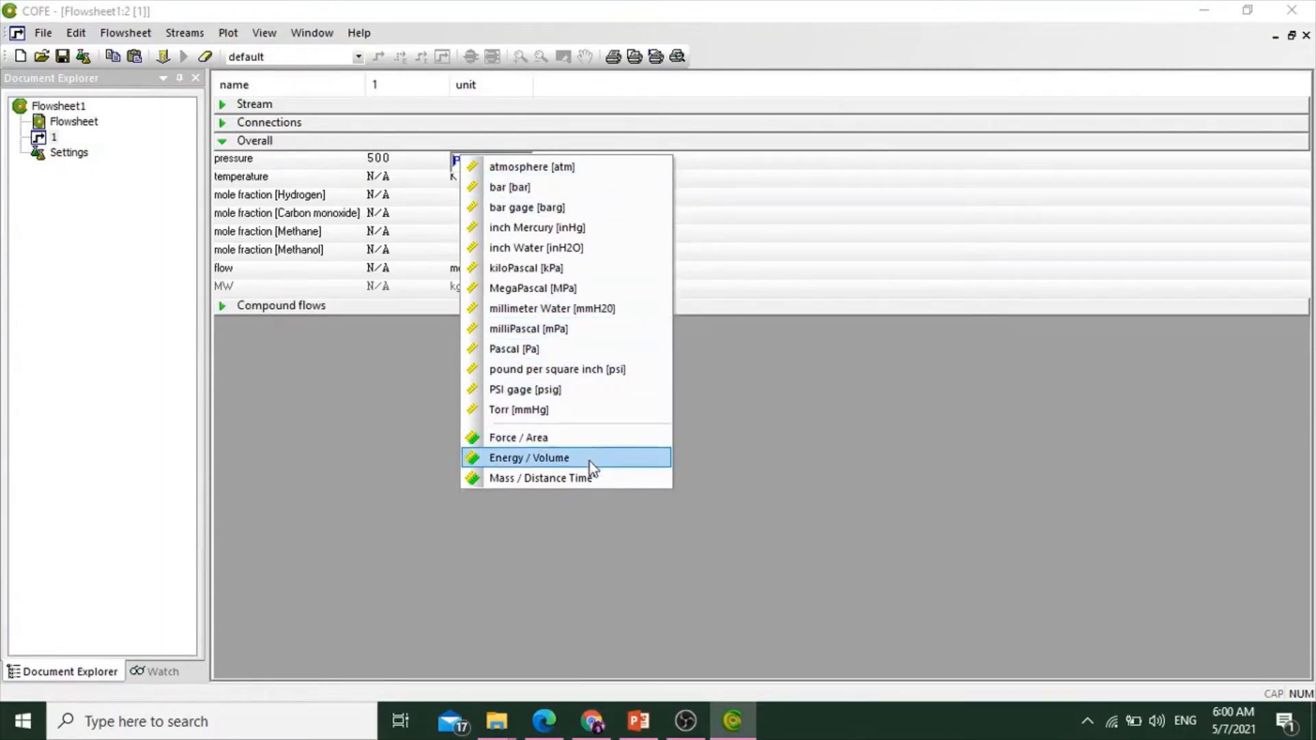
{"action": "left_click", "coordinate": [602, 269]}
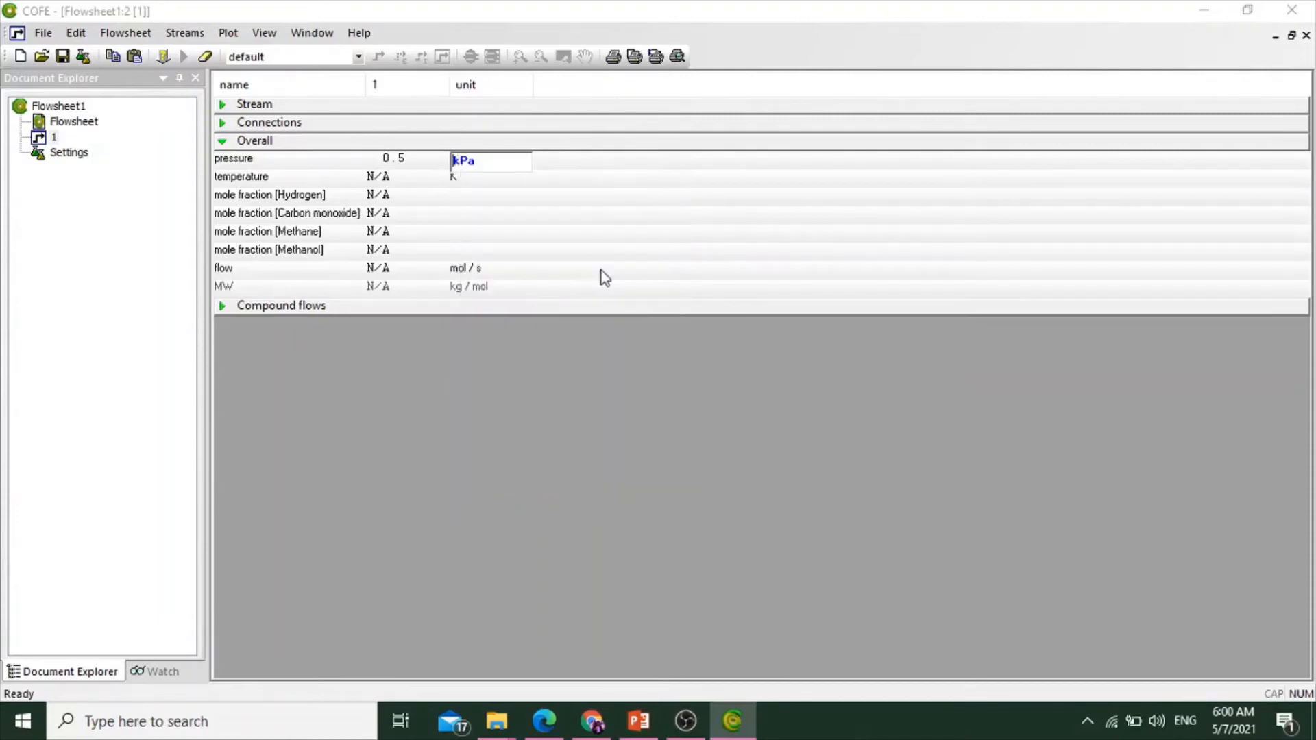
Set stream 1's overall temperature to 298 K
{"action": "left_click", "coordinate": [384, 180]}
{"action": "left_click", "coordinate": [465, 181]}
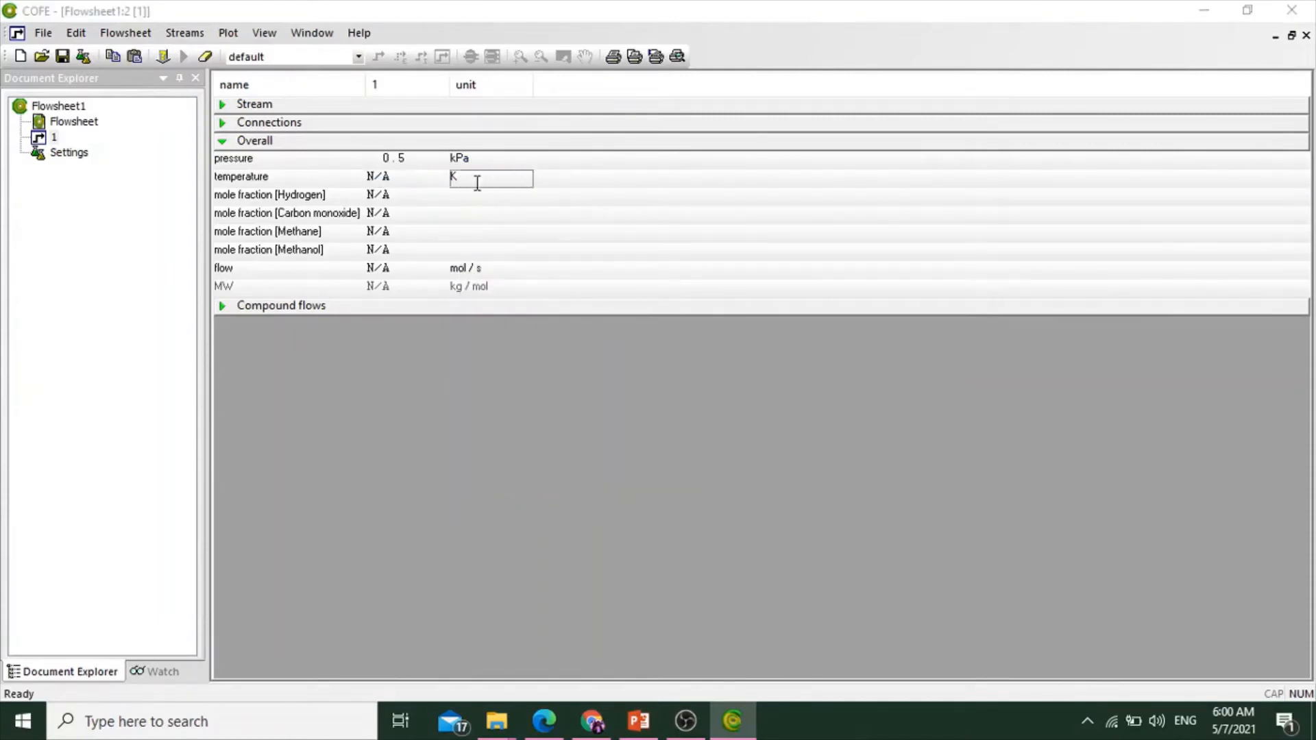
{"action": "left_click", "coordinate": [413, 176]}
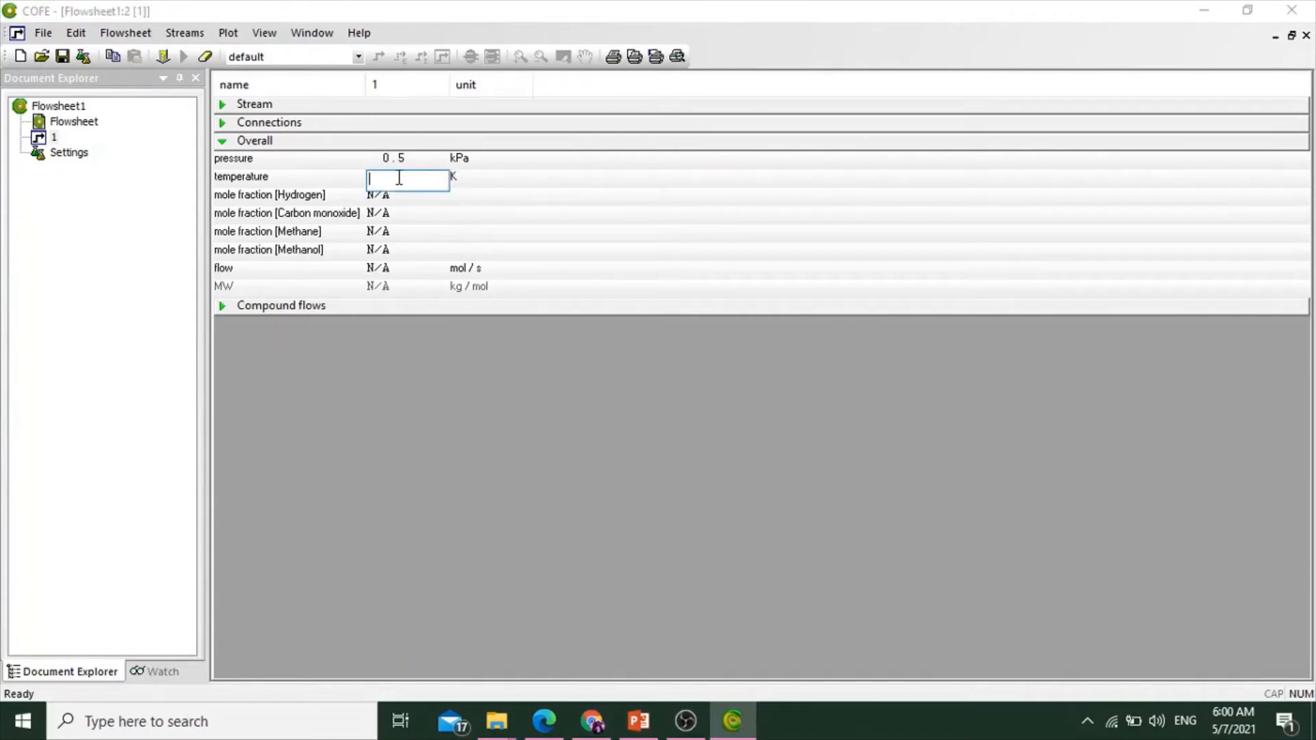
{"action": "type", "text": "298"}
{"action": "key", "text": "Return"}
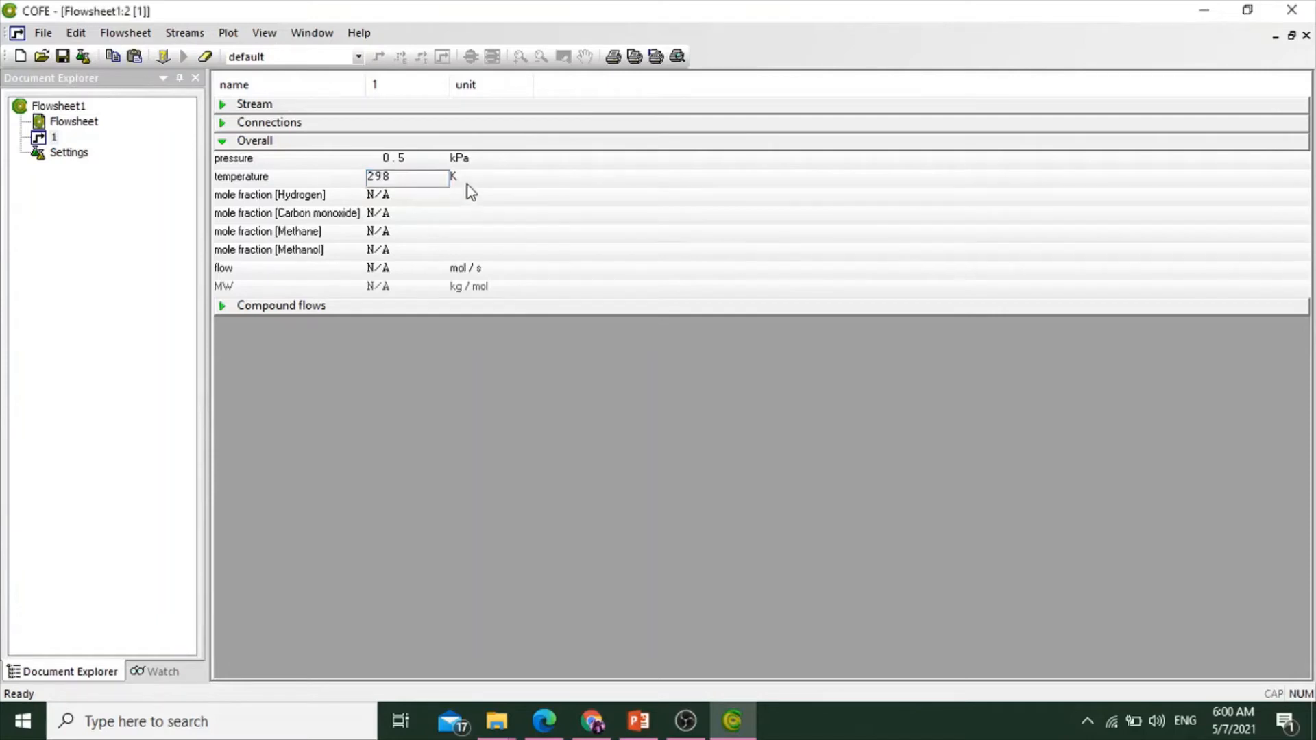
Set stream 1's overall mole fractions to 0.31 for hydrogen, 0.67 for carbon monoxide and 0.02 for methane
{"action": "left_click", "coordinate": [402, 197]}
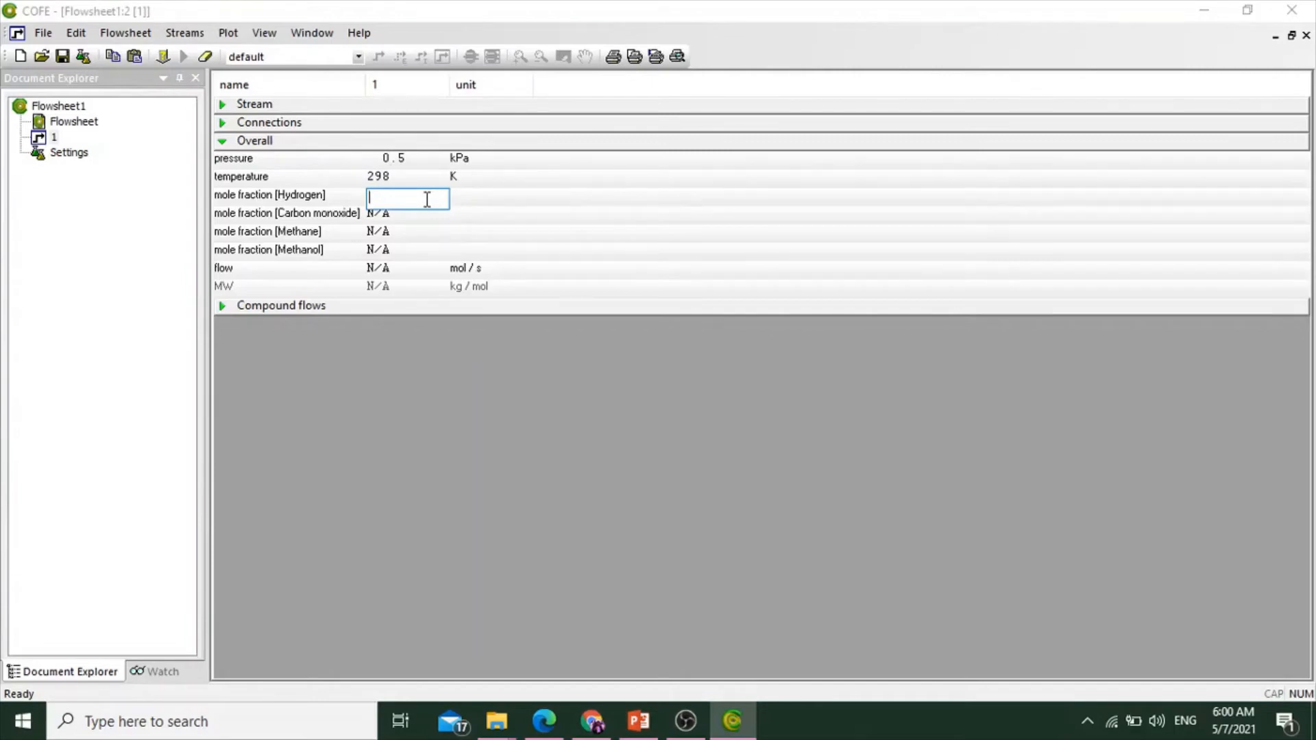
{"action": "type", "text": ".31"}
{"action": "left_click", "coordinate": [384, 214]}
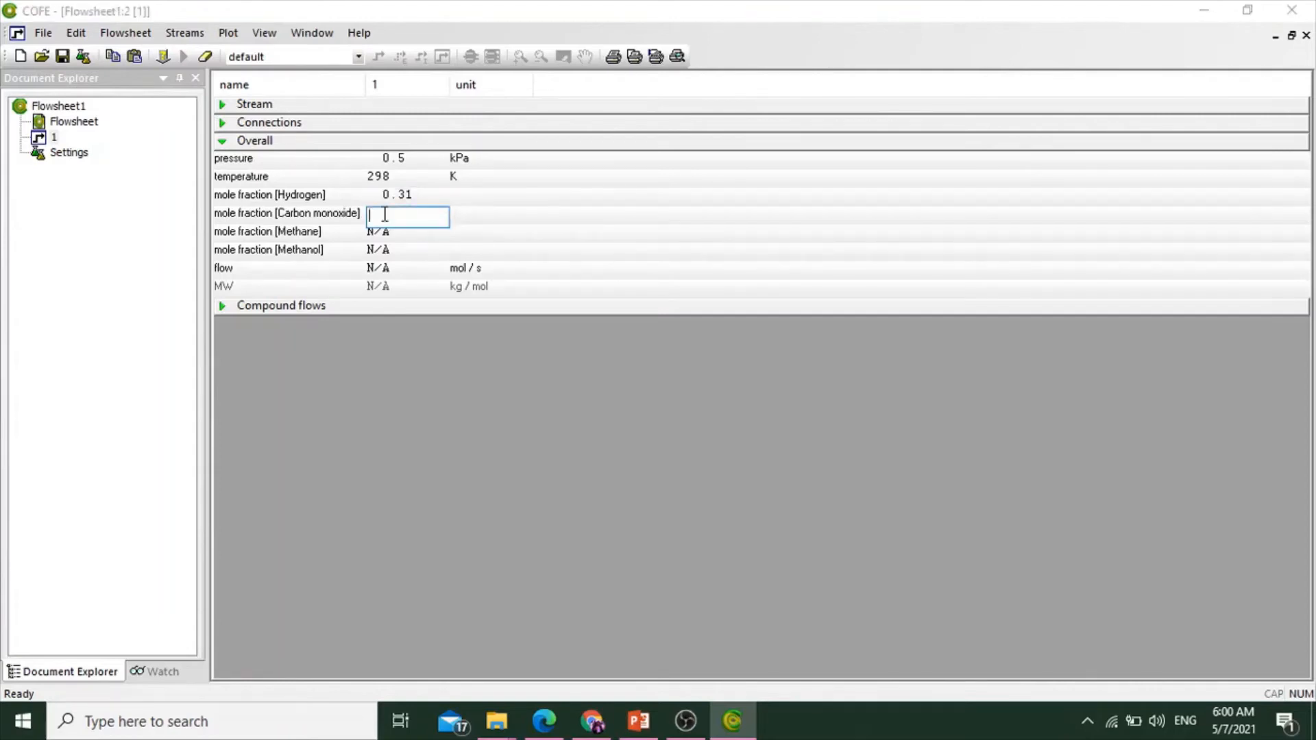
{"action": "type", "text": ".67"}
{"action": "key", "text": "Return"}
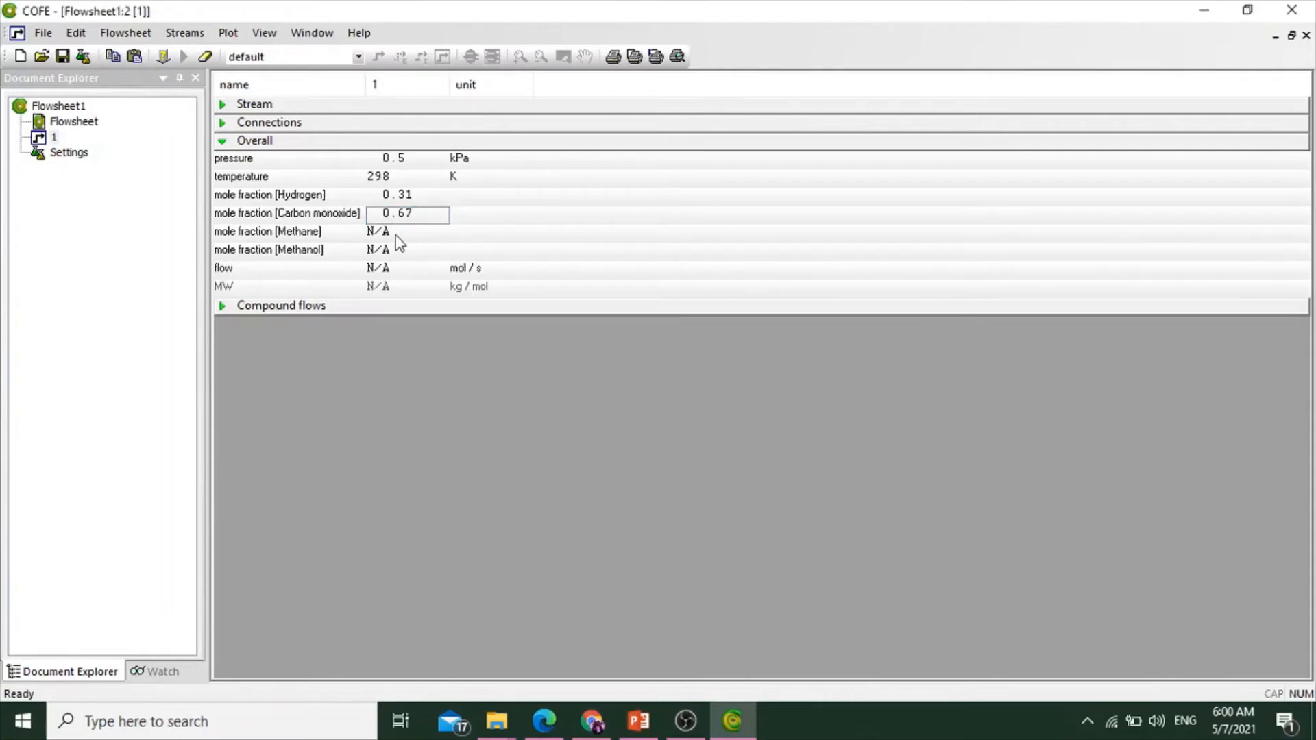
{"action": "left_click", "coordinate": [405, 236]}
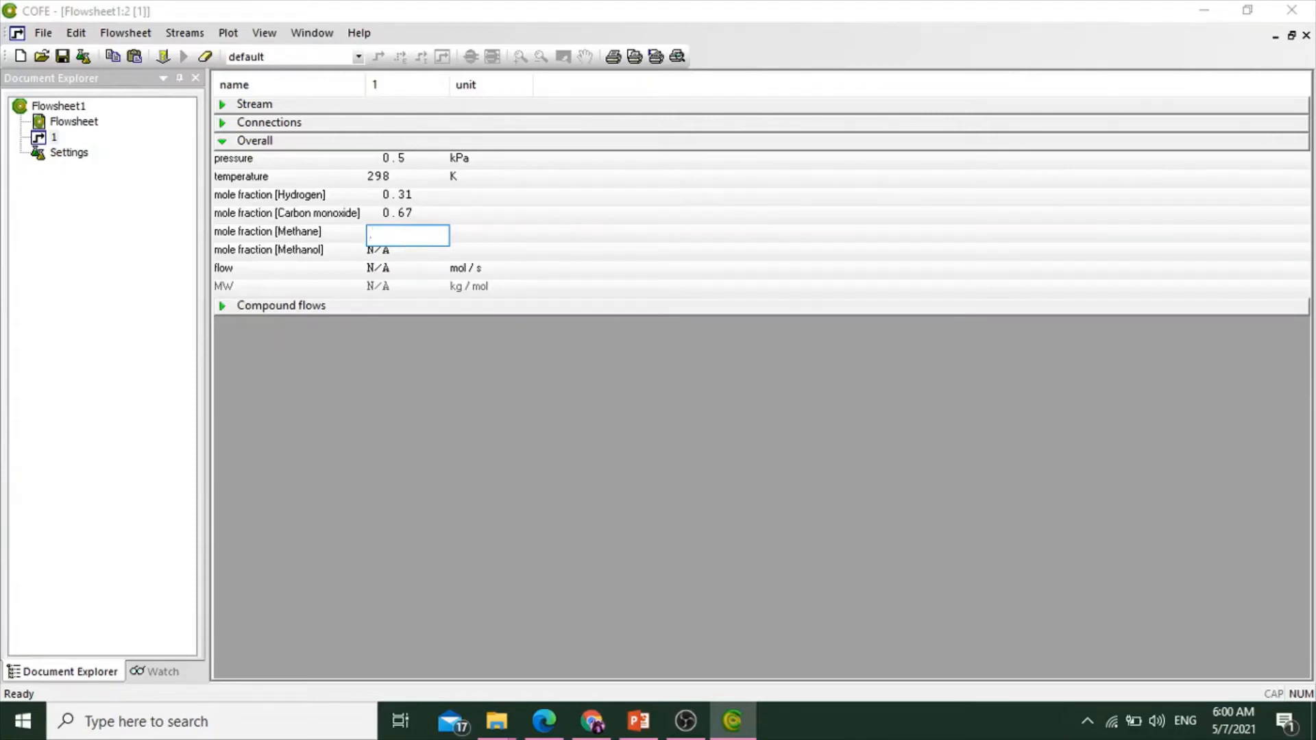
{"action": "type", "text": "0.02"}
{"action": "key", "text": "Return"}
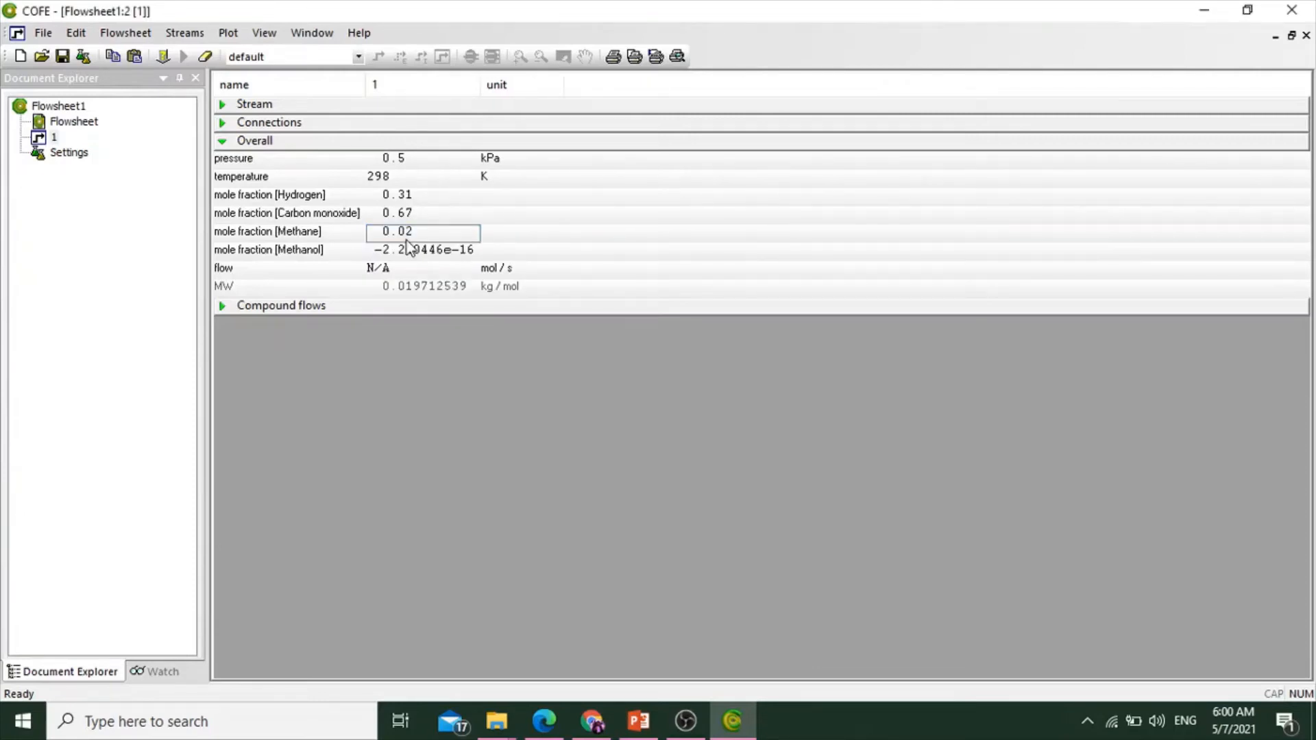
Clear stream 1's methane mole fraction and set its methanol mole fraction to 0
{"action": "left_click", "coordinate": [394, 257]}
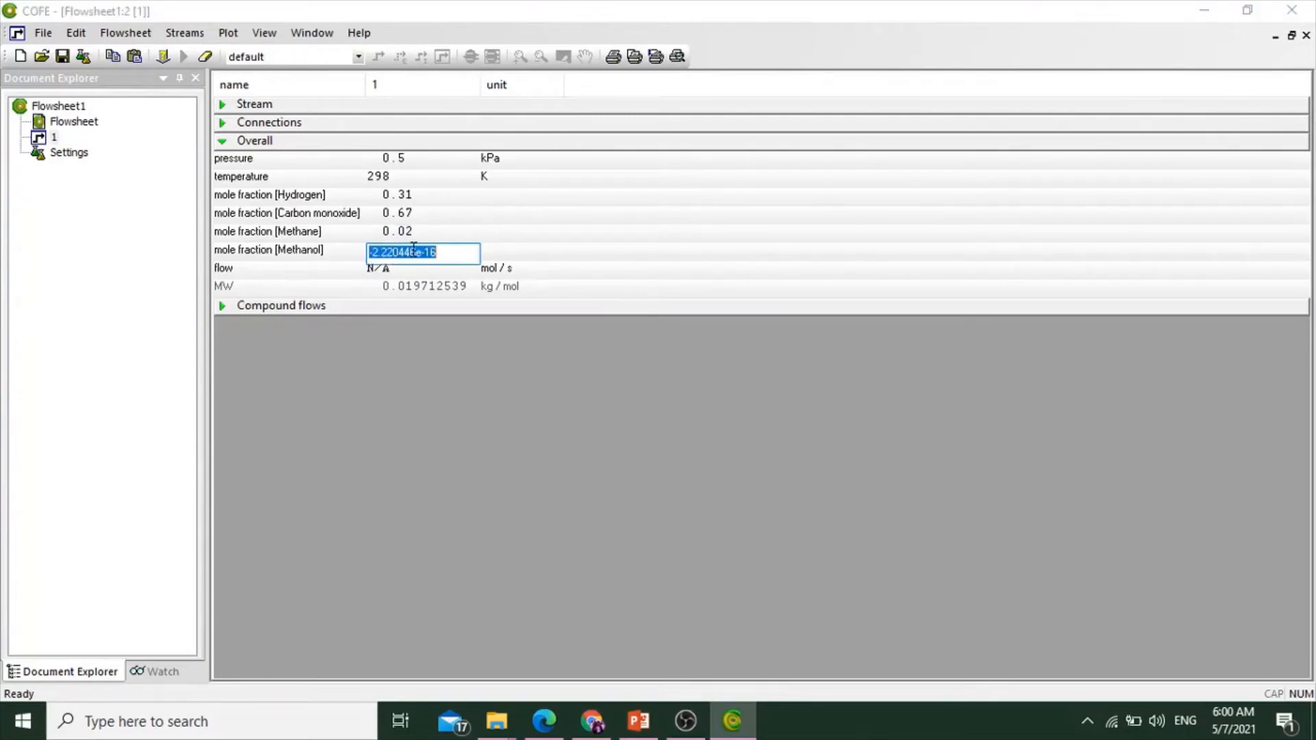
{"action": "key", "text": "Escape"}
{"action": "left_click", "coordinate": [408, 232]}
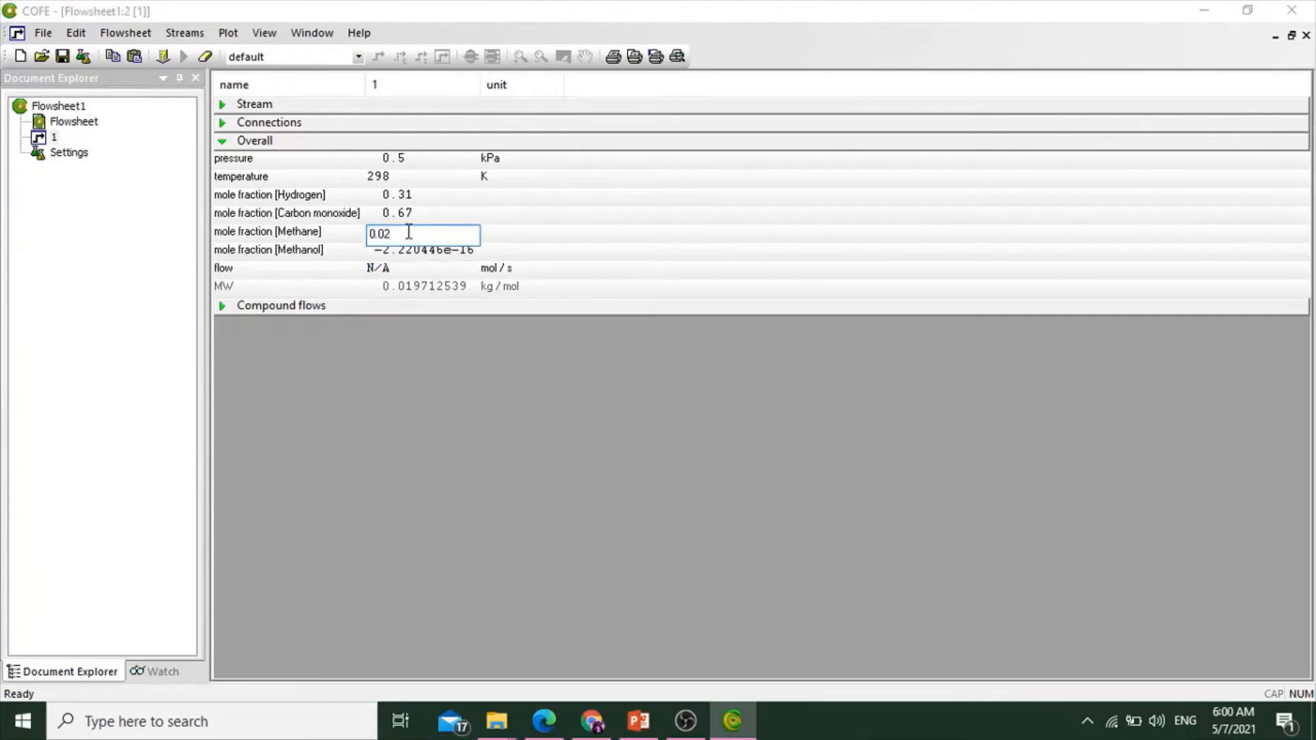
{"action": "key", "text": "BackSpace"}
{"action": "key", "text": "BackSpace"}
{"action": "key", "text": "BackSpace"}
{"action": "key", "text": "BackSpace"}
{"action": "left_click", "coordinate": [406, 248]}
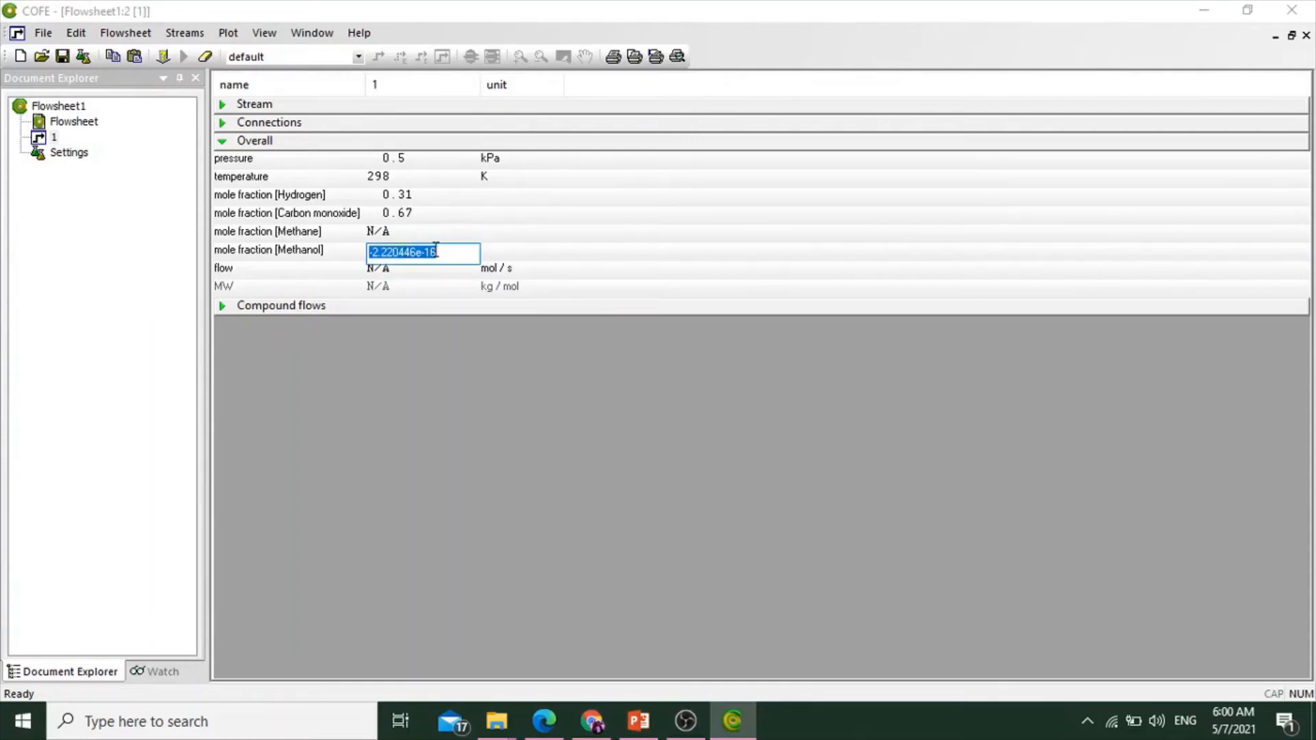
{"action": "type", "text": "0"}
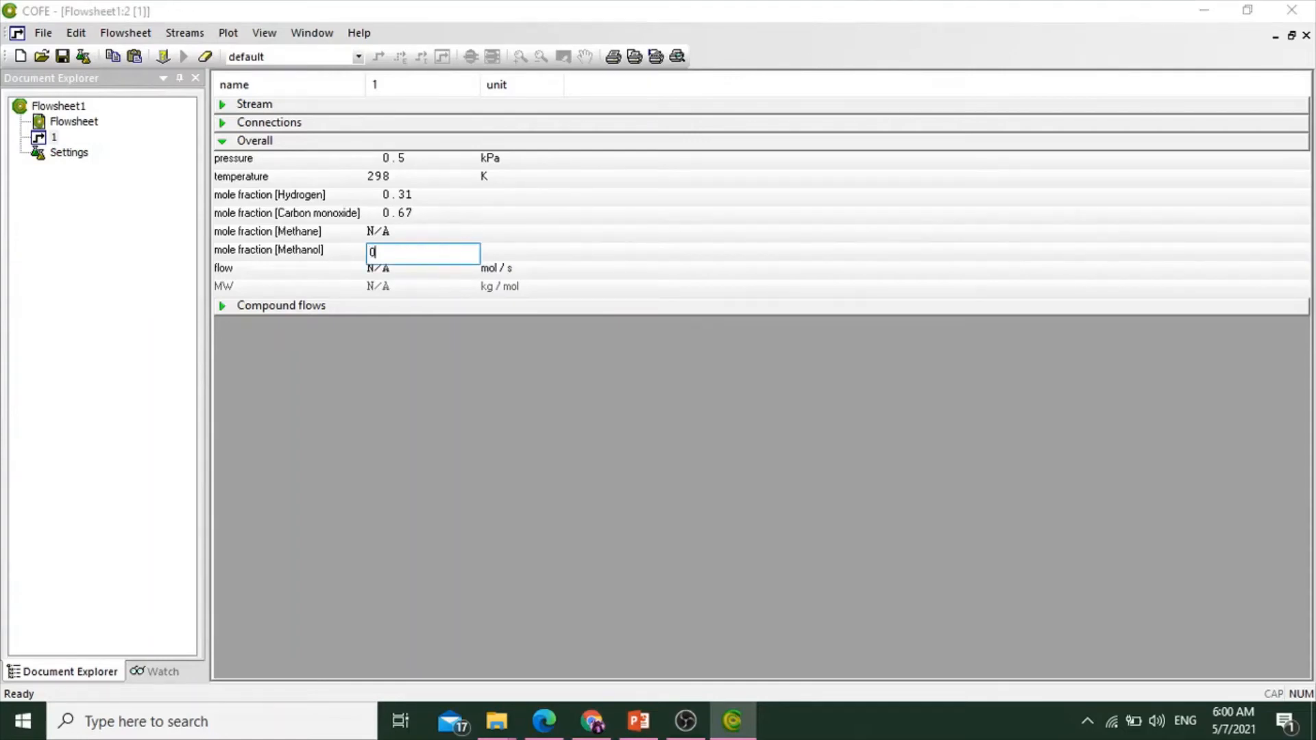
{"action": "key", "text": "Return"}
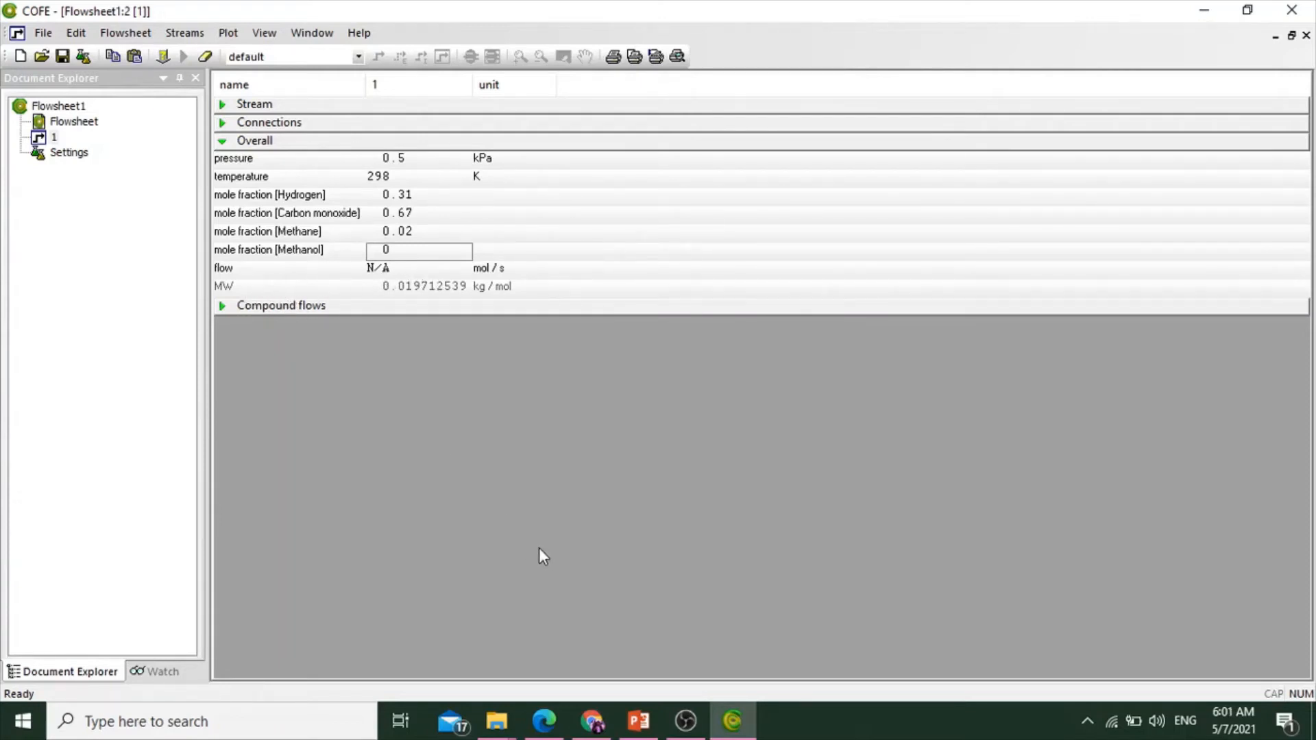
Enter an overall flow of 100 mol/s for stream 1 and change the flow's amount unit to kiloMole
{"action": "left_click", "coordinate": [381, 271]}
{"action": "type", "text": "100"}
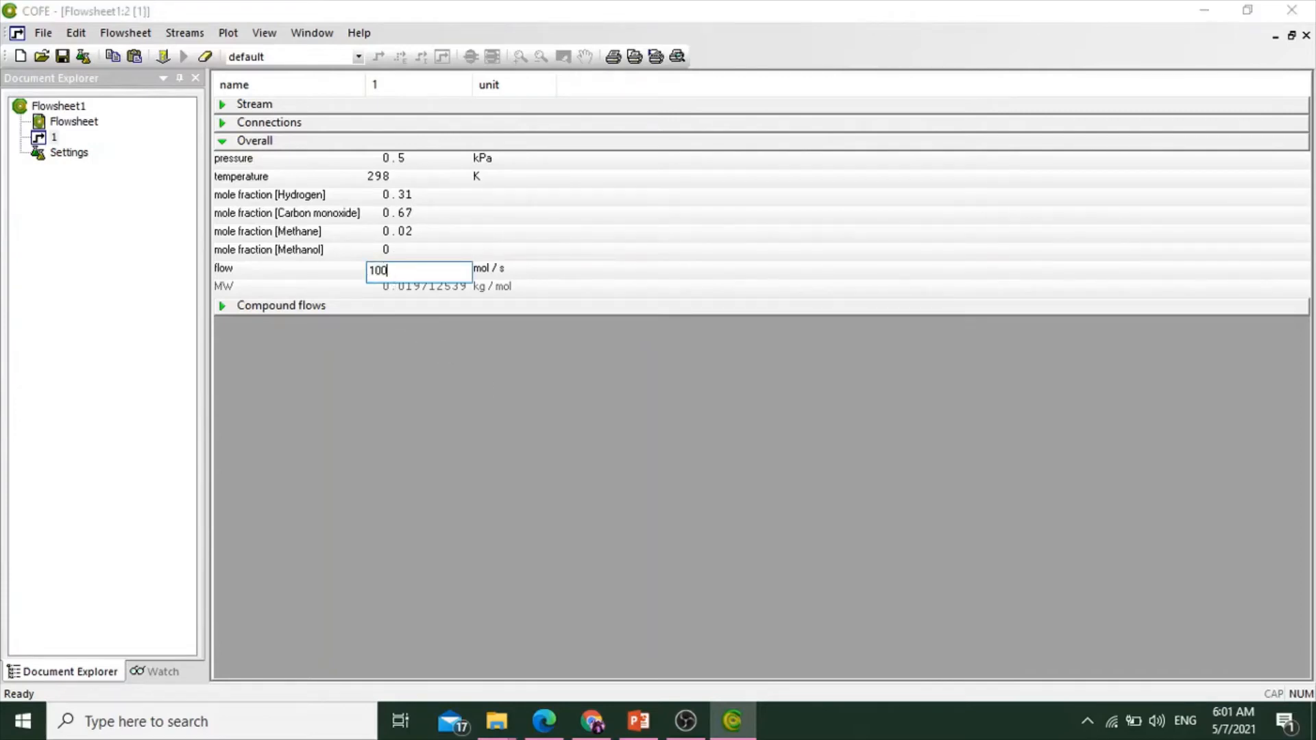
{"action": "key", "text": "Return"}
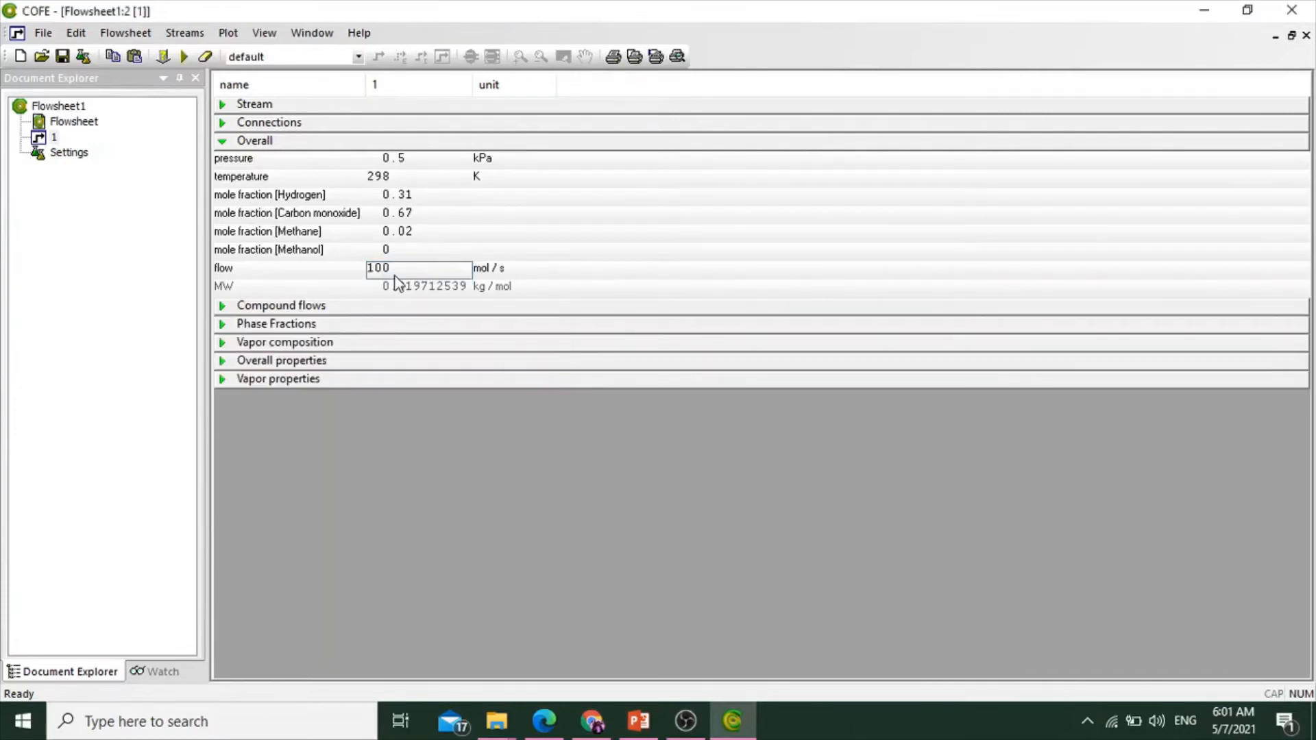
{"action": "left_click", "coordinate": [493, 271]}
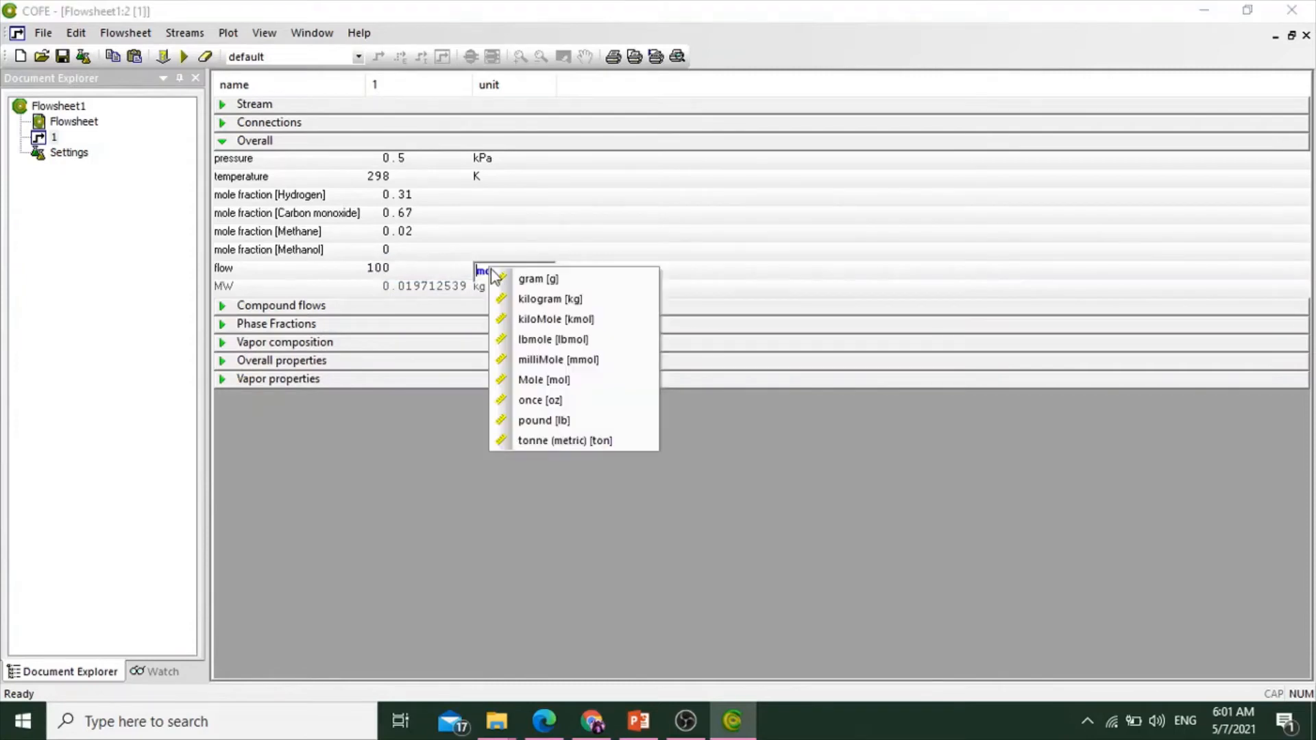
{"action": "left_click", "coordinate": [602, 323]}
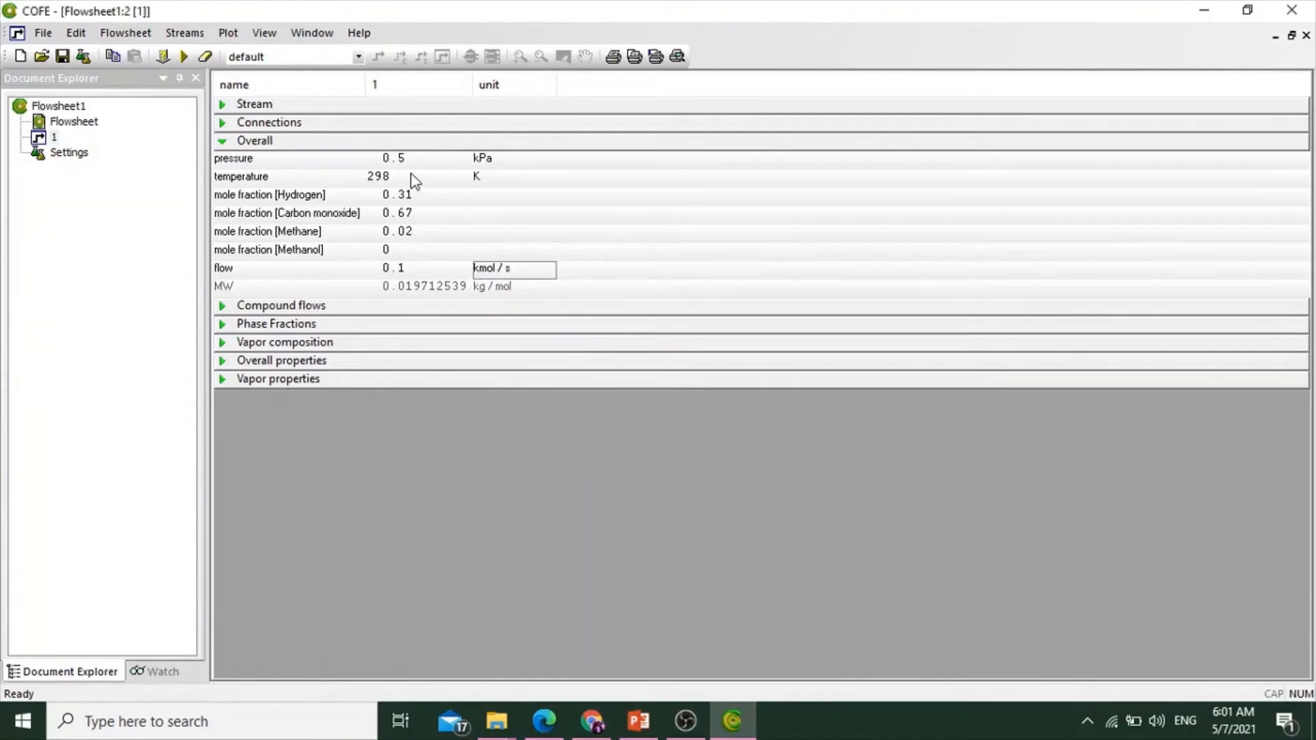
Examine stream 1's compound flows, phase fractions, vapor composition, overall properties and vapor properties, then collapse those sections
{"action": "left_click", "coordinate": [295, 309]}
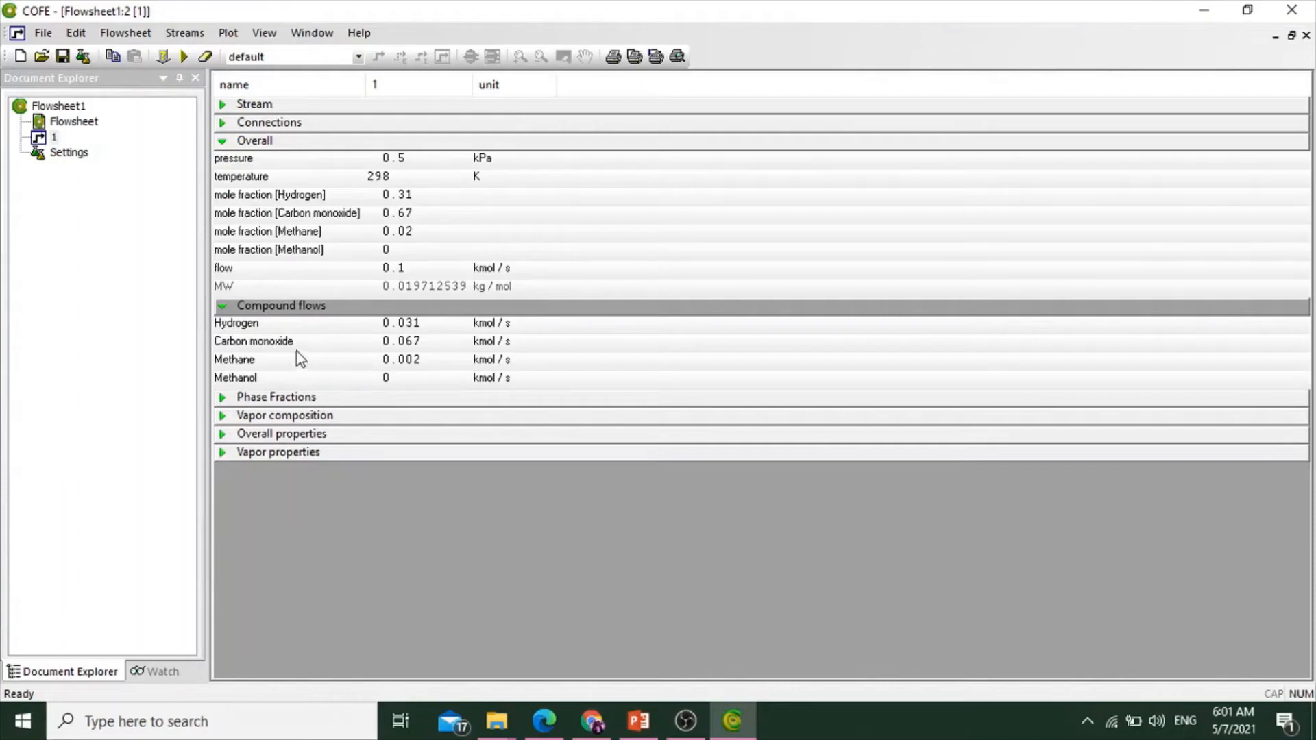
{"action": "left_click", "coordinate": [327, 398]}
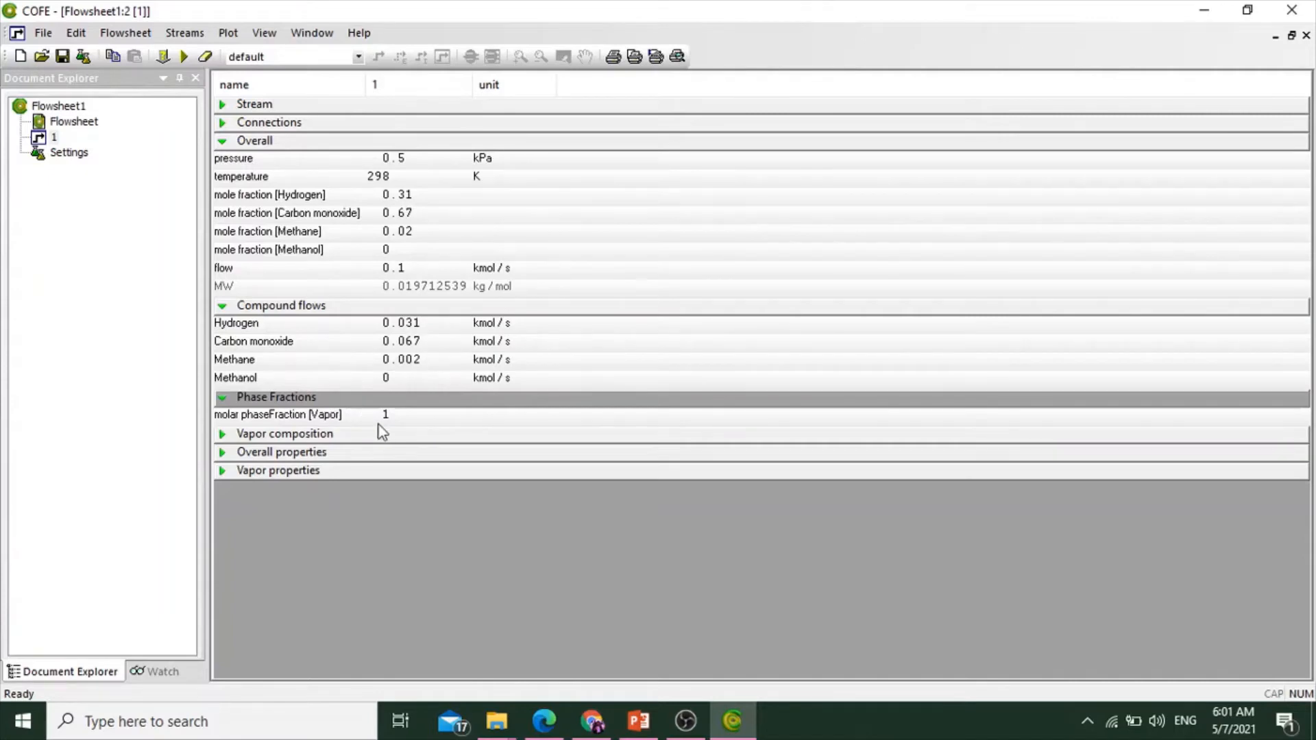
{"action": "left_click", "coordinate": [329, 434]}
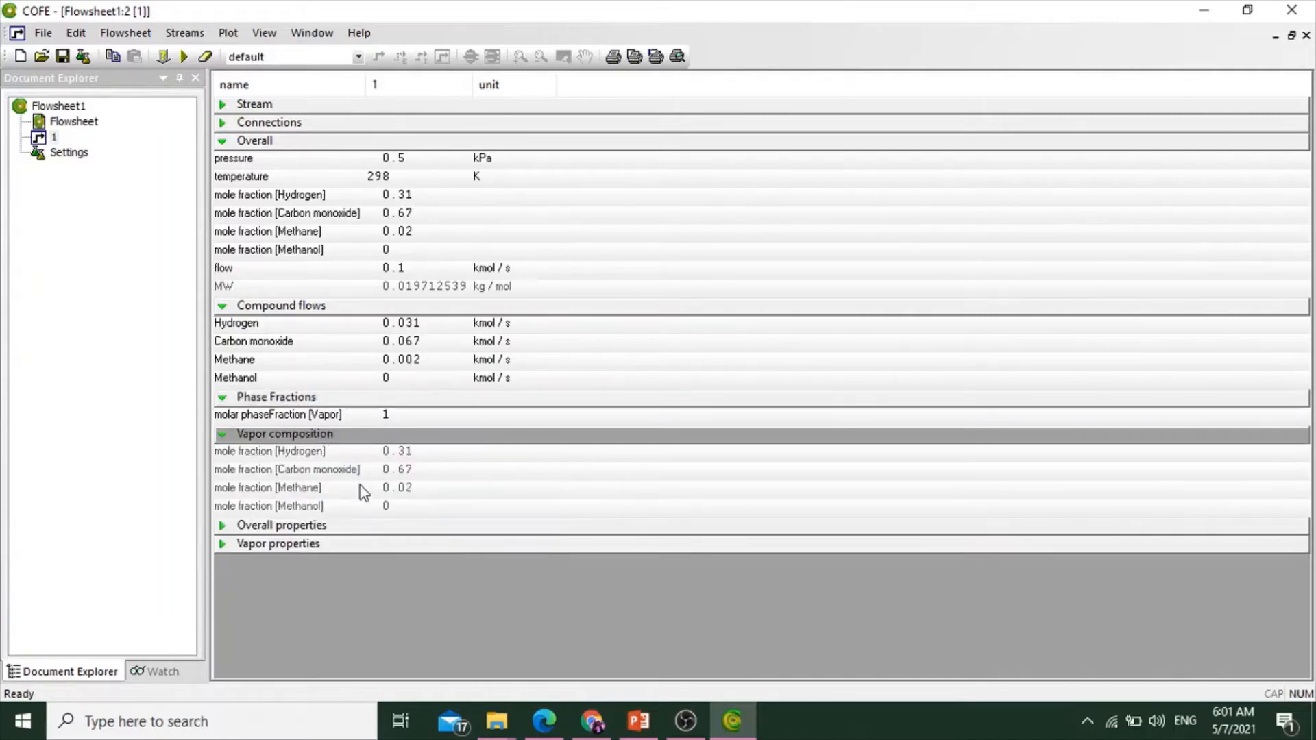
{"action": "left_click", "coordinate": [315, 525]}
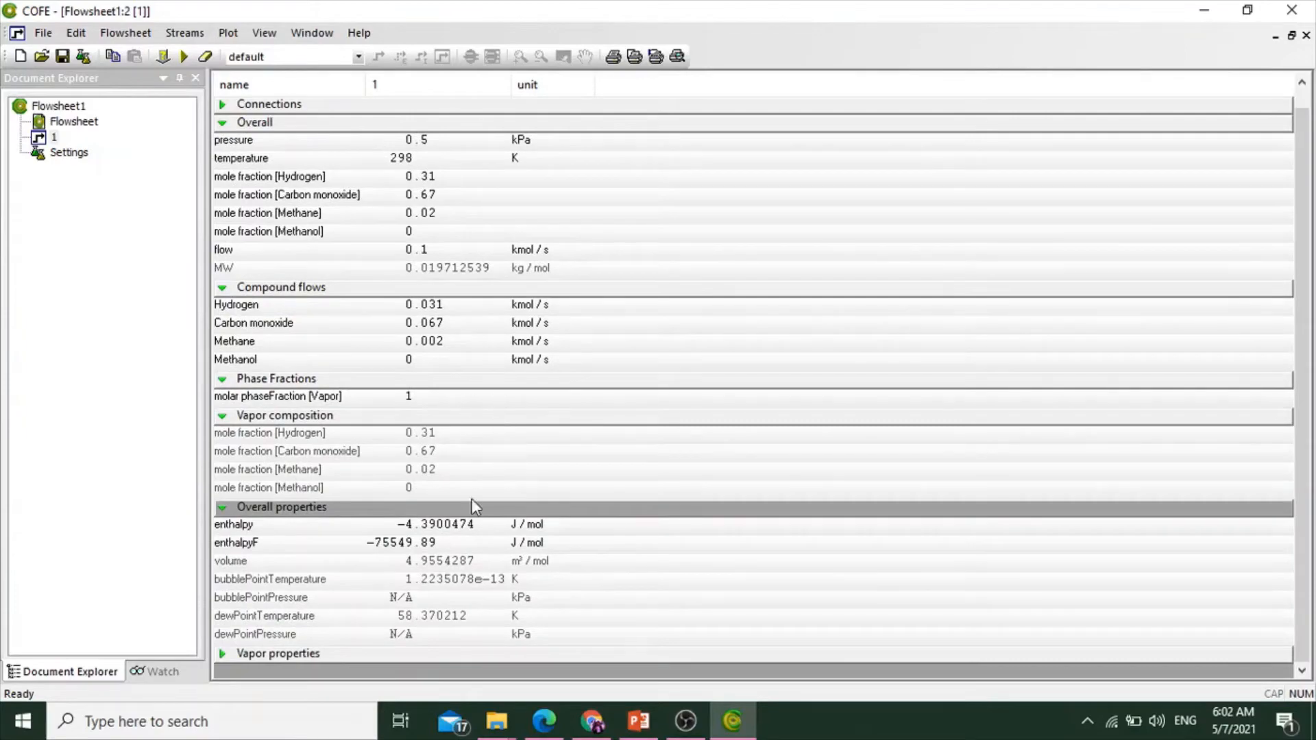
{"action": "left_click", "coordinate": [256, 654]}
{"action": "scroll", "coordinate": [459, 590], "scroll_direction": "down", "scroll_amount": 4}
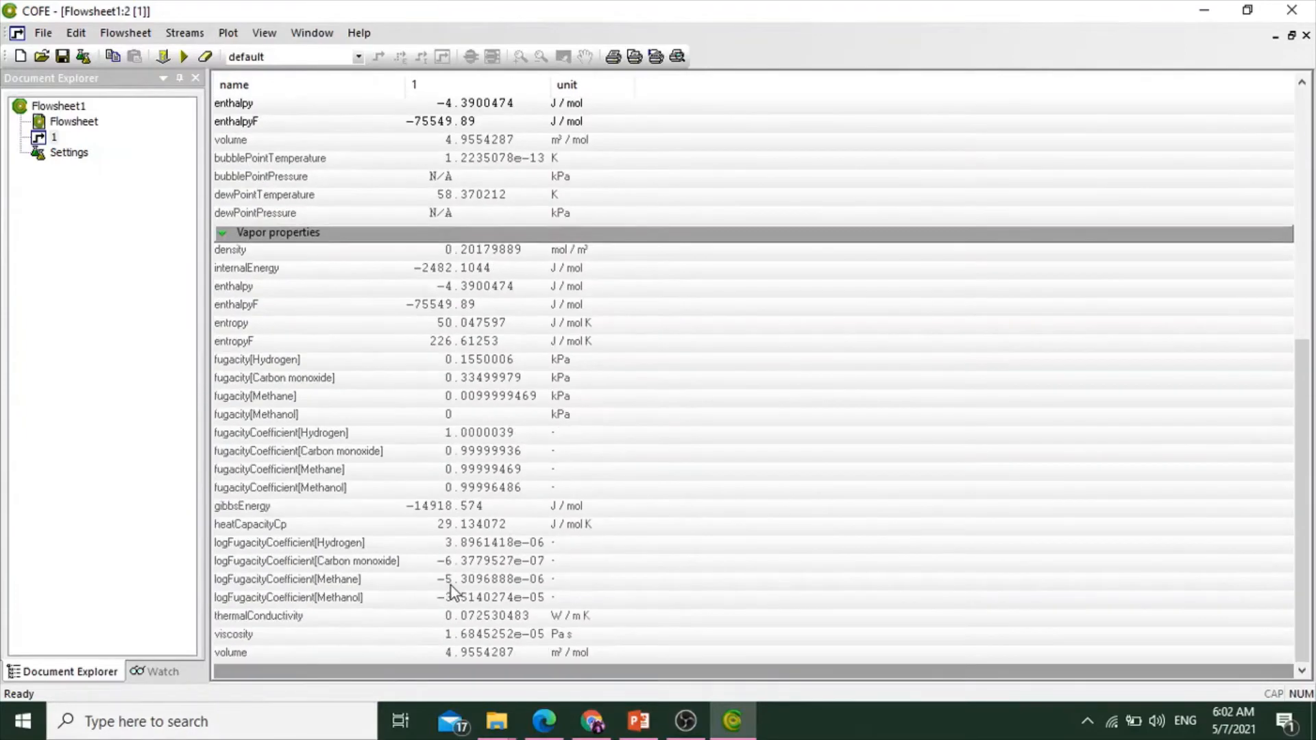
{"action": "scroll", "coordinate": [450, 586], "scroll_direction": "up", "scroll_amount": 8}
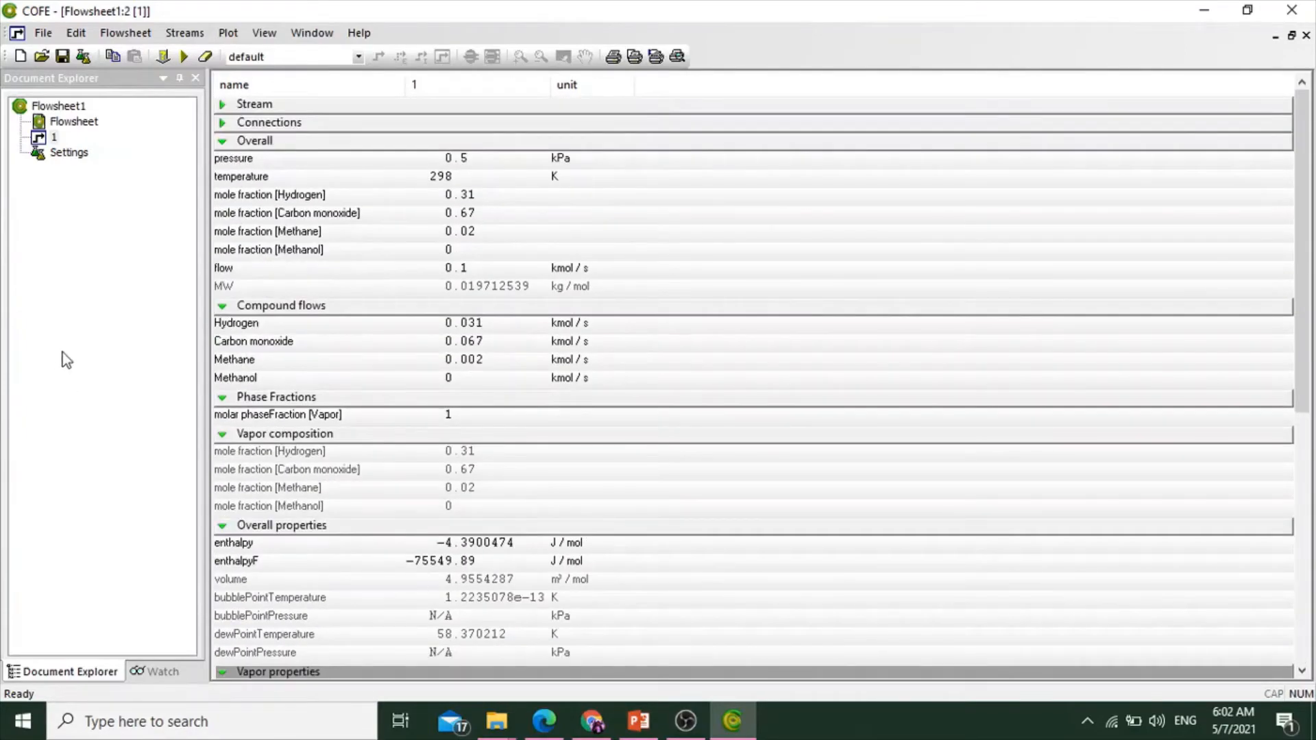
{"action": "left_click", "coordinate": [255, 307]}
{"action": "left_click", "coordinate": [244, 324]}
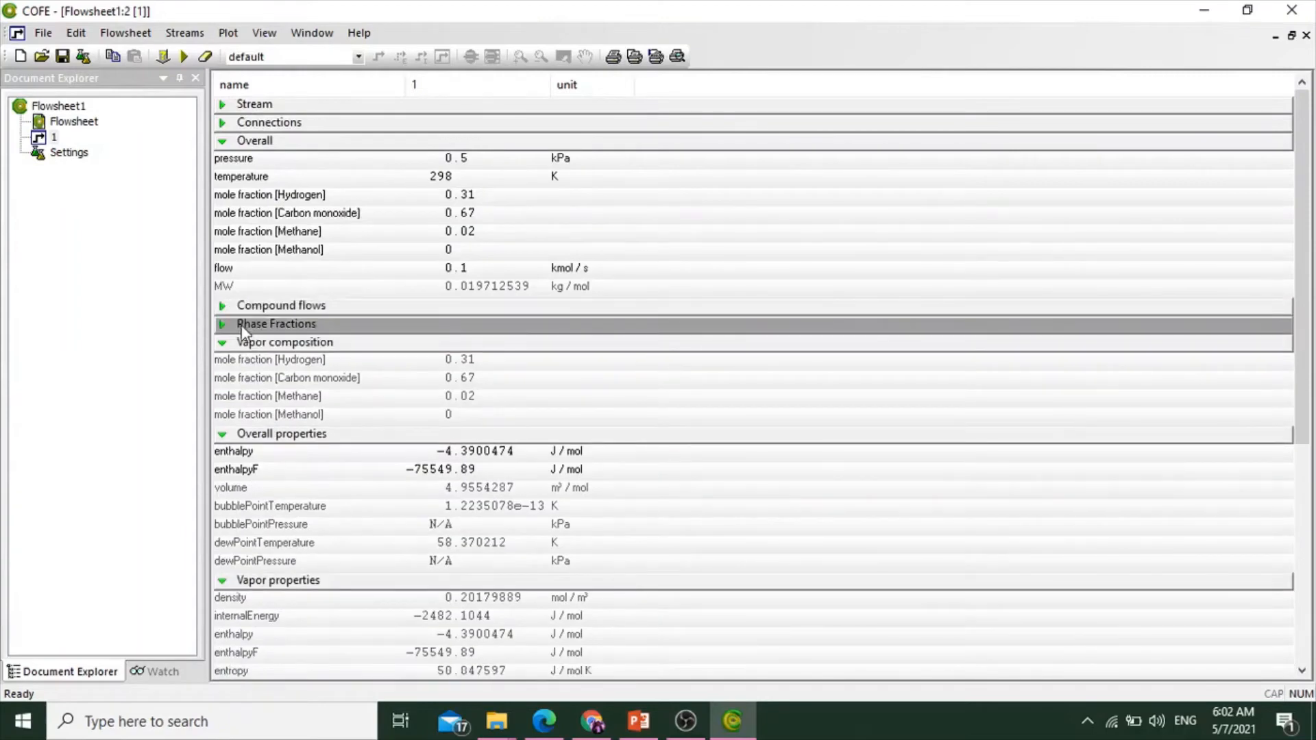
{"action": "left_click", "coordinate": [242, 345]}
{"action": "left_click", "coordinate": [245, 363]}
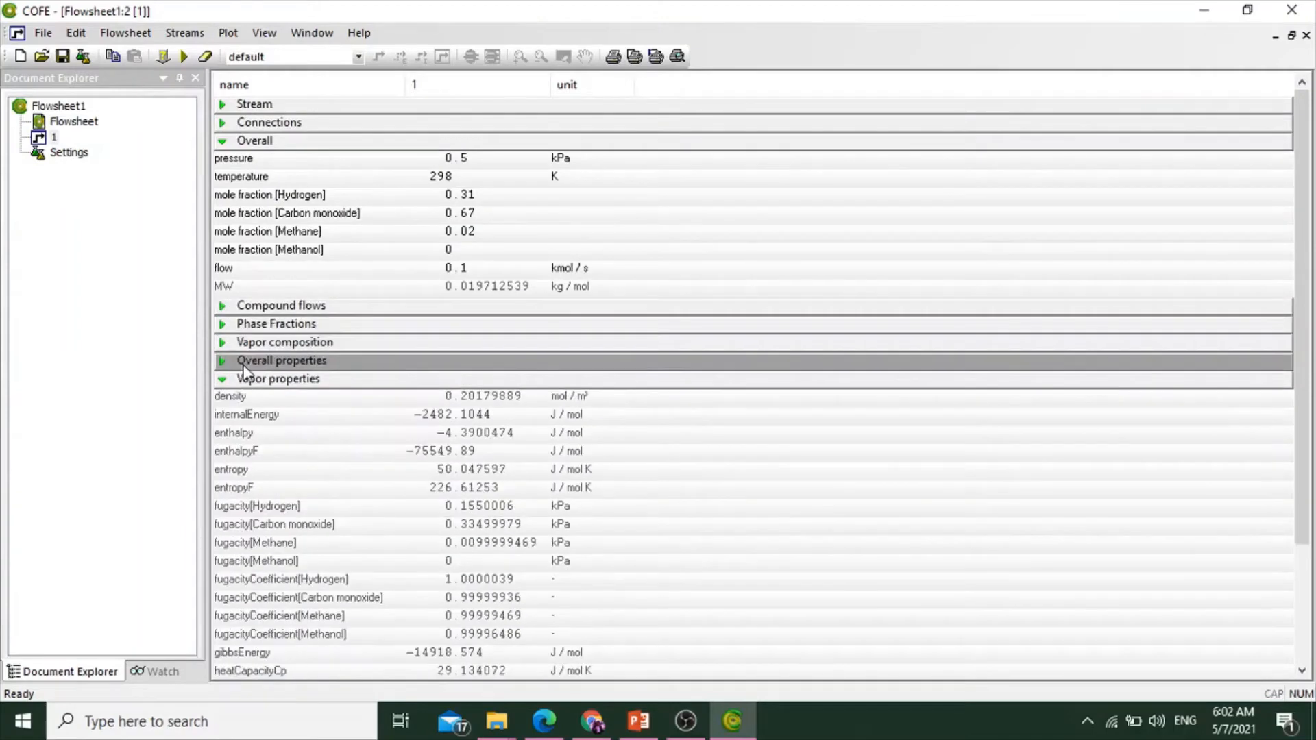
{"action": "left_click", "coordinate": [370, 380]}
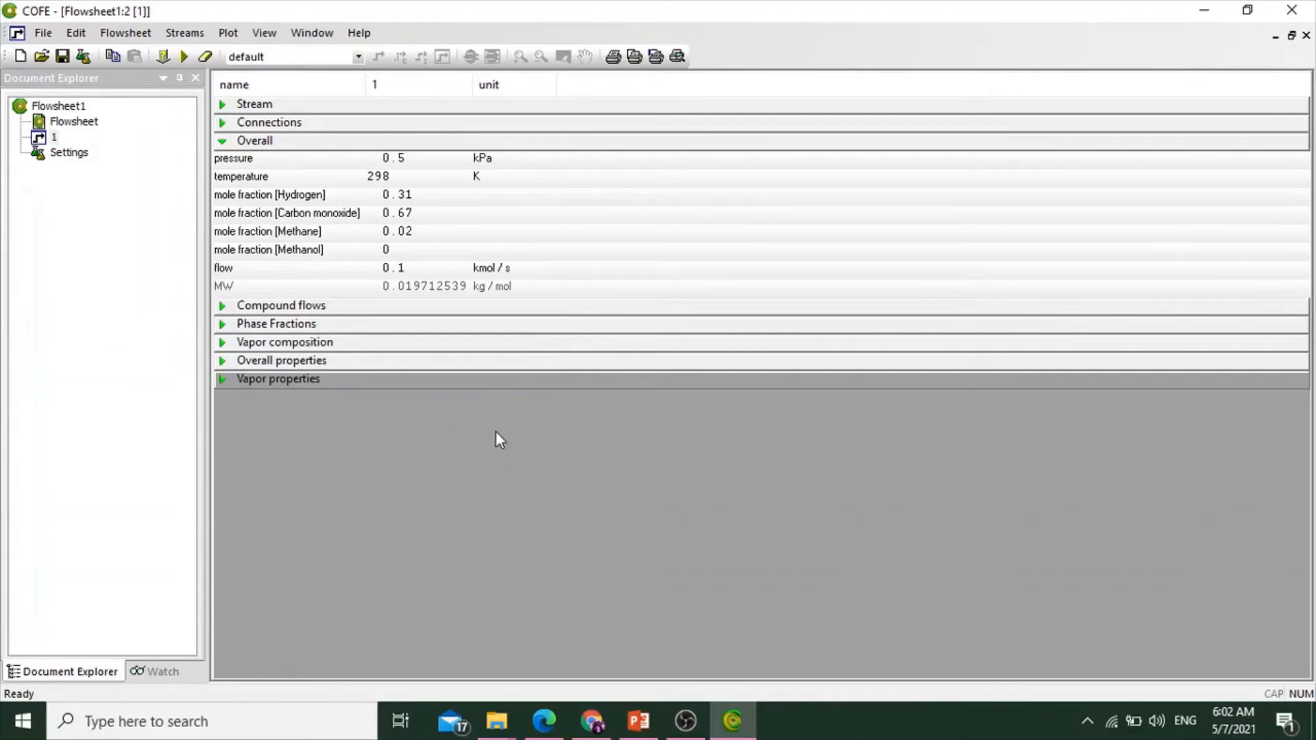
Return to the flowsheet, insert a GibbsReactor at the outlet end of stream 1 and assign it the Methanol Production reaction package
{"action": "double_click", "coordinate": [69, 124]}
{"action": "left_click", "coordinate": [463, 280]}
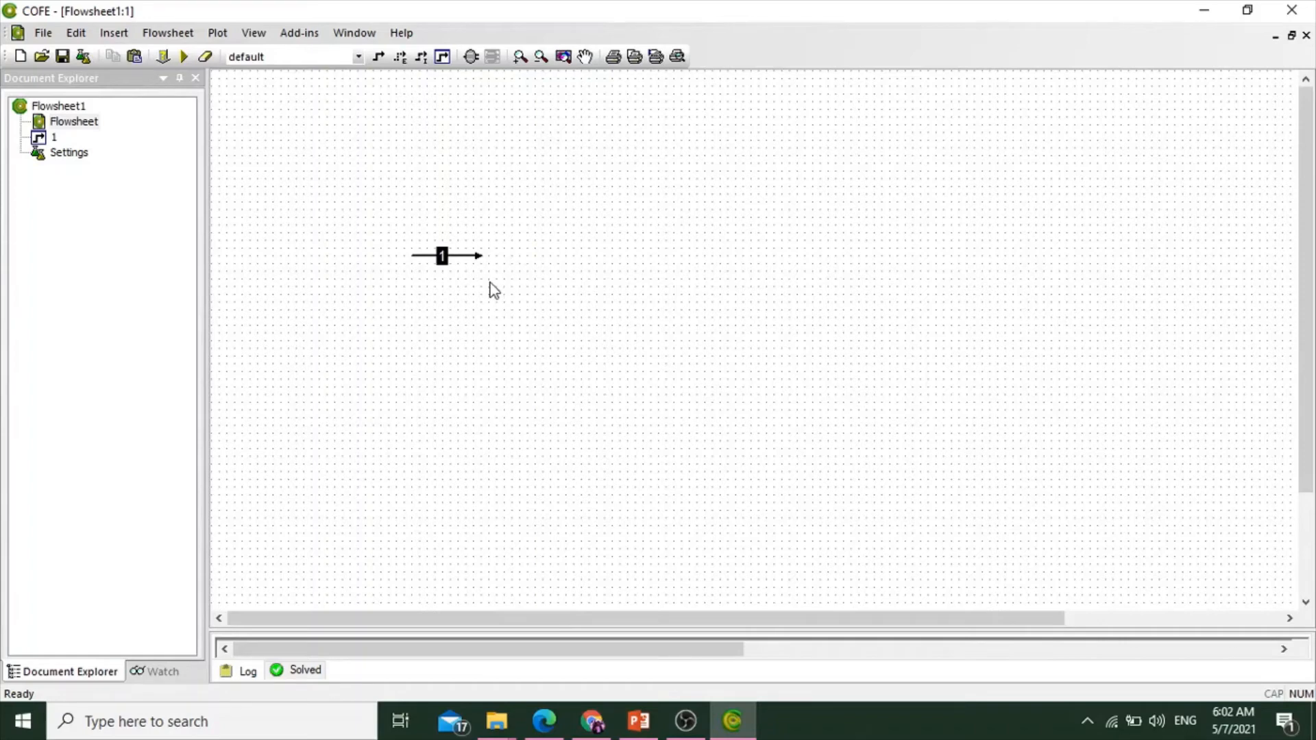
{"action": "left_click", "coordinate": [473, 63]}
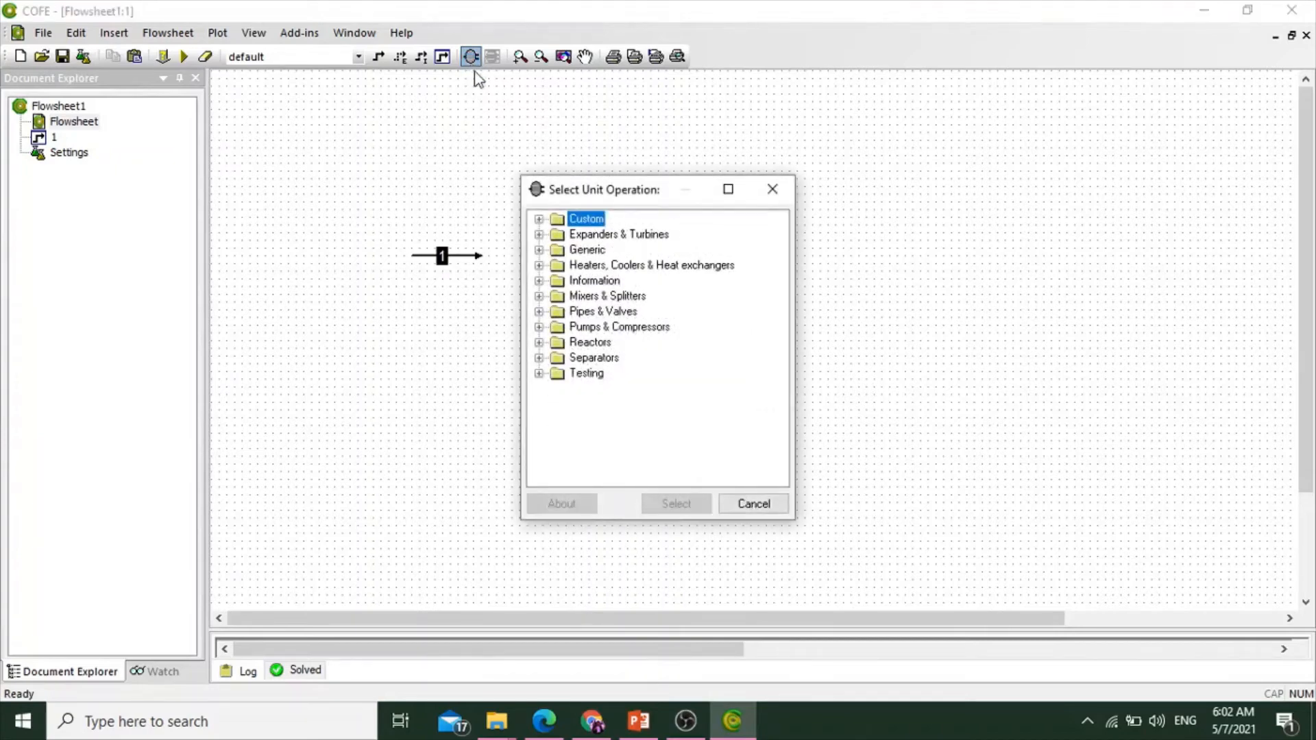
{"action": "left_click", "coordinate": [540, 343]}
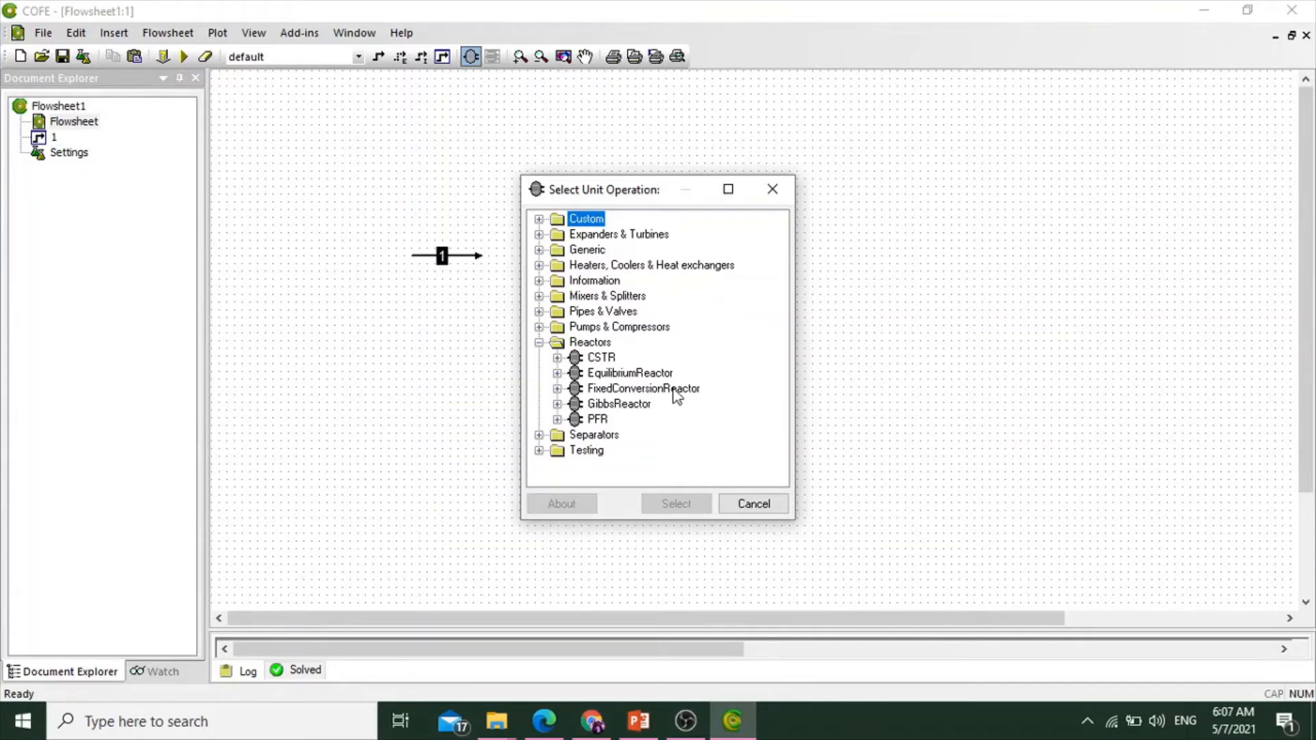
{"action": "left_click", "coordinate": [622, 405]}
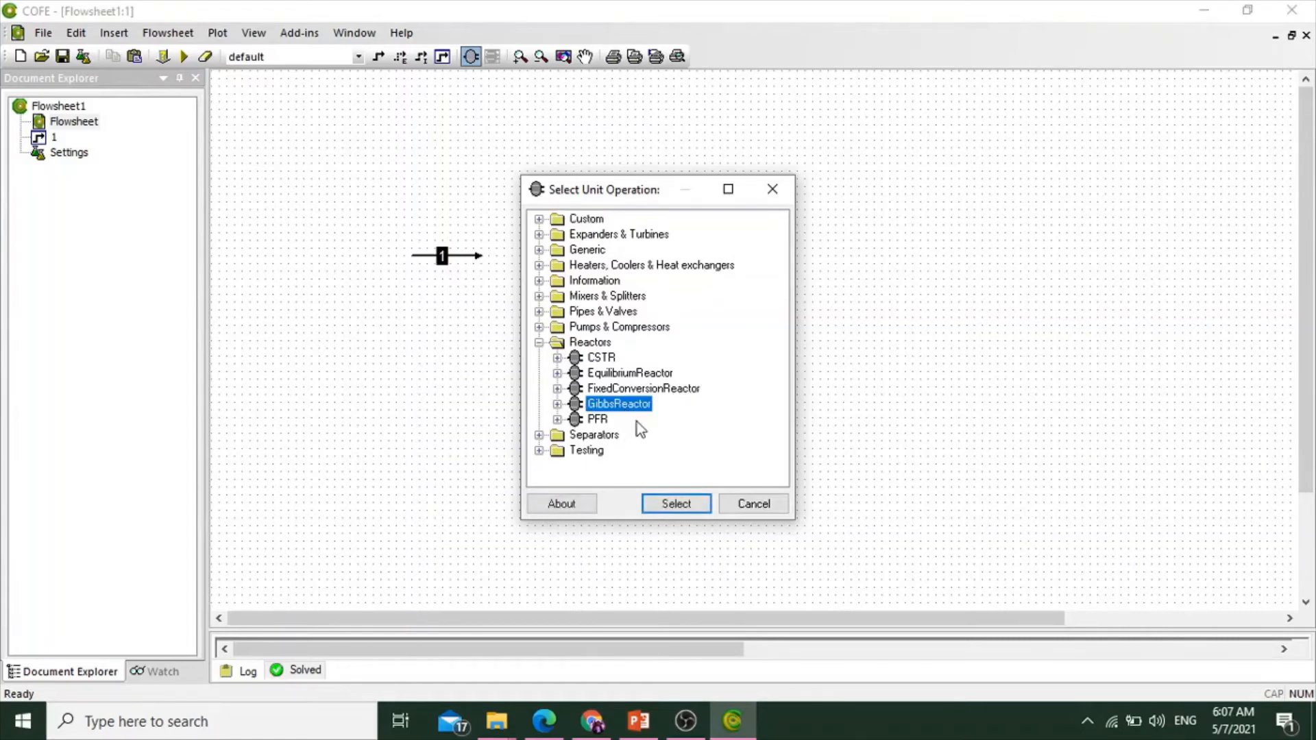
{"action": "left_click", "coordinate": [685, 506]}
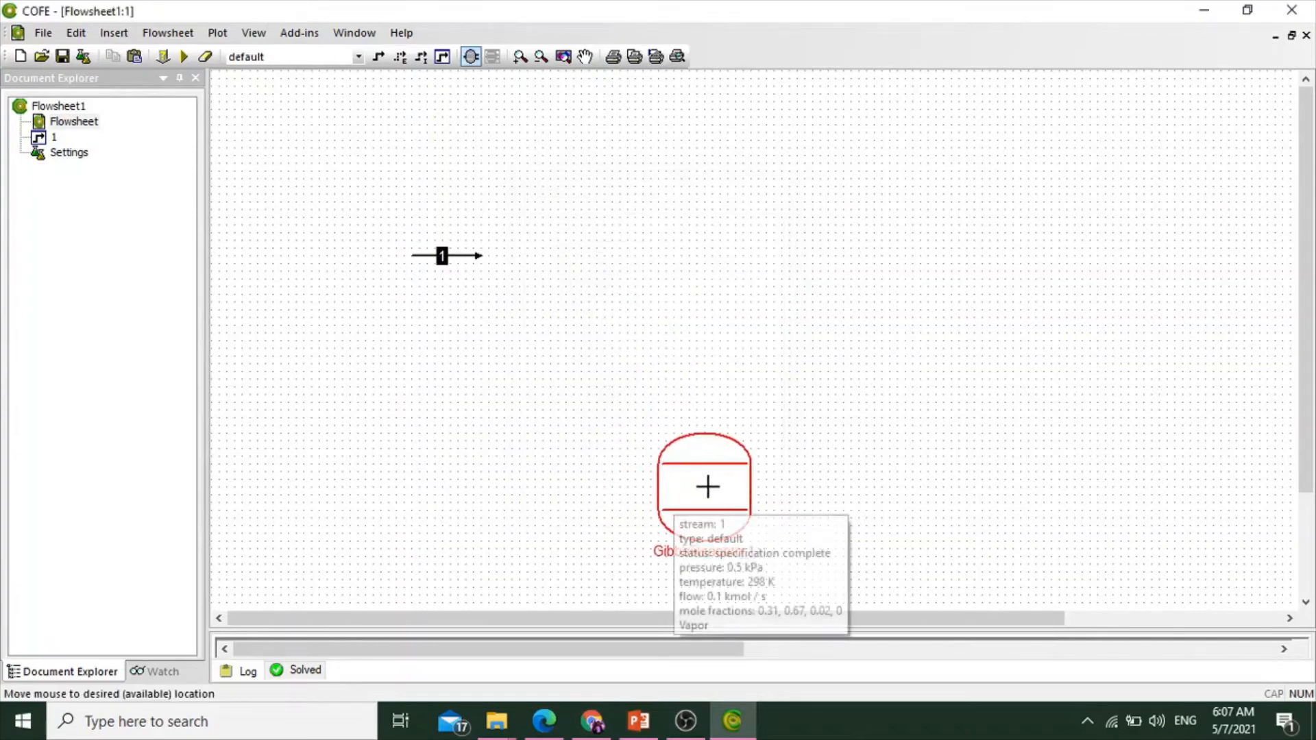
{"action": "left_click", "coordinate": [527, 251]}
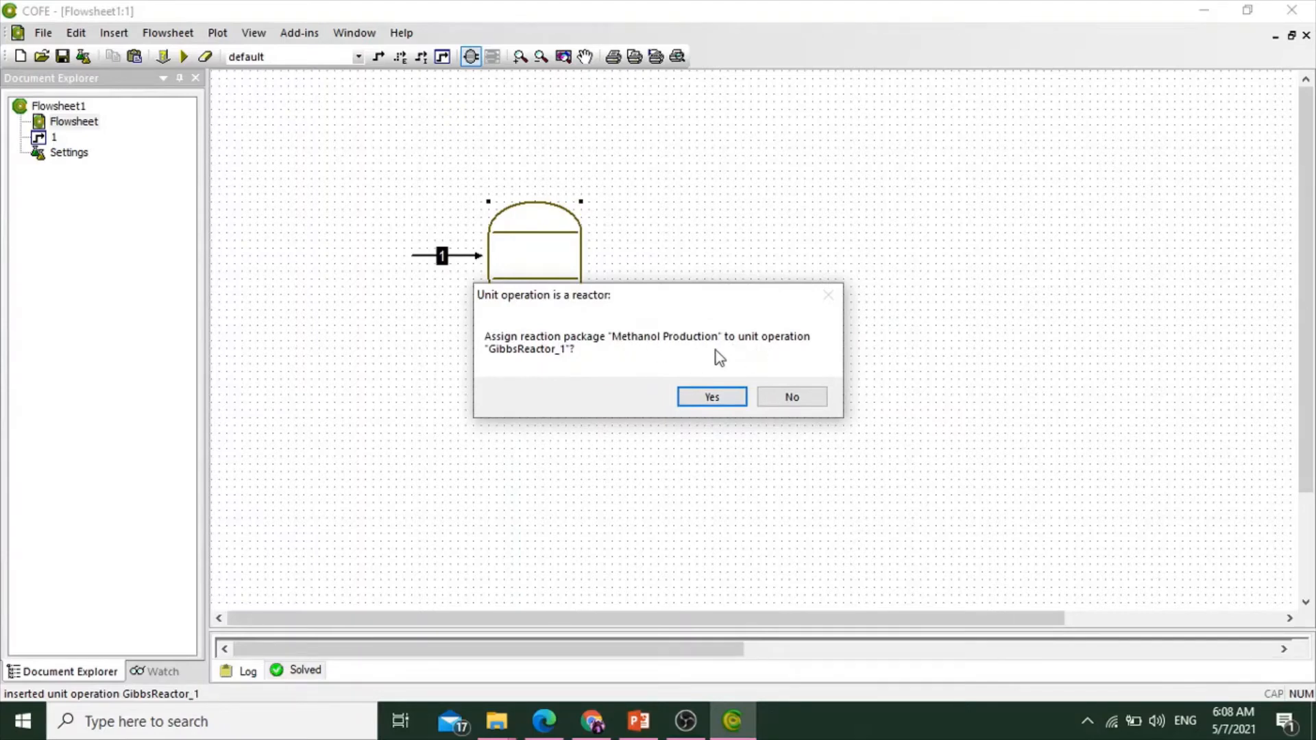
{"action": "left_click", "coordinate": [711, 399]}
Connect the arrow end of stream 1 to the inlet of the Gibbs reactor
{"action": "left_click", "coordinate": [532, 249]}
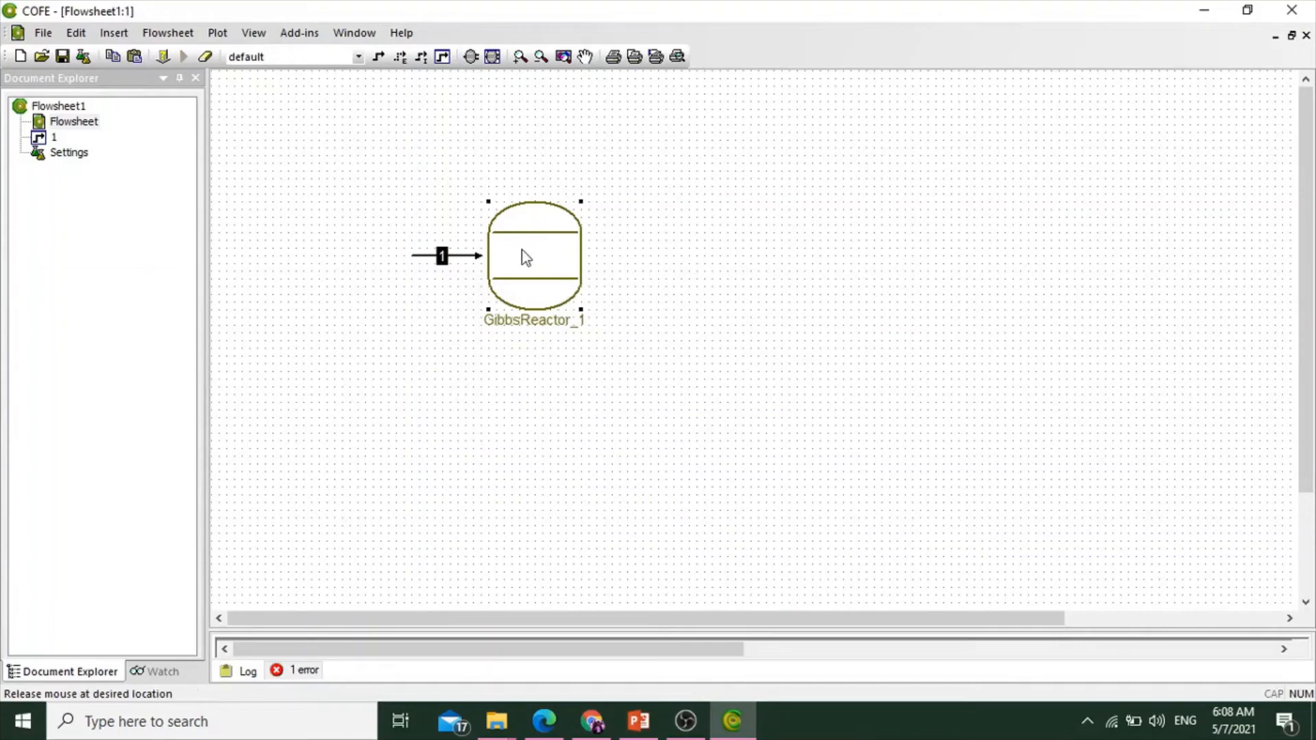
{"action": "left_click_drag", "start_coordinate": [478, 259], "coordinate": [489, 255]}
{"action": "left_click", "coordinate": [589, 259]}
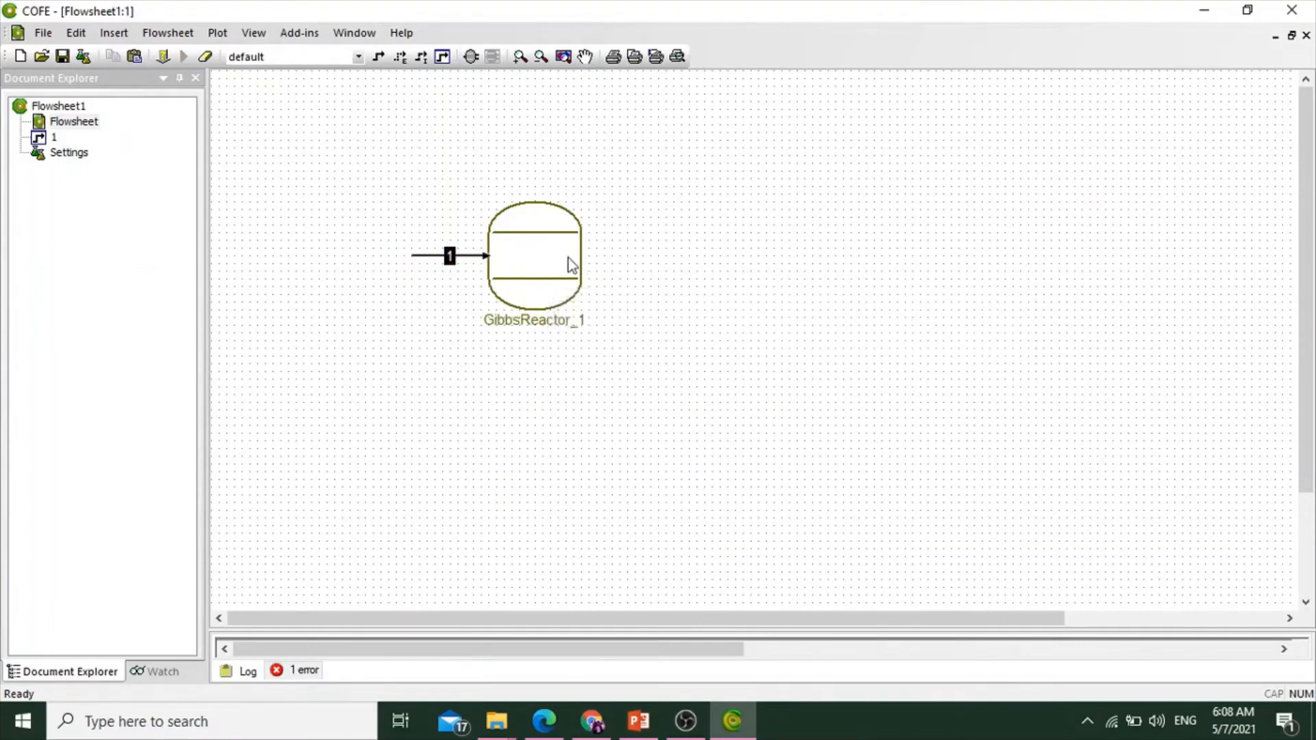
Open the Gibbs reactor's operation settings for editing and define its reactions by Reaction Package
{"action": "double_click", "coordinate": [521, 248]}
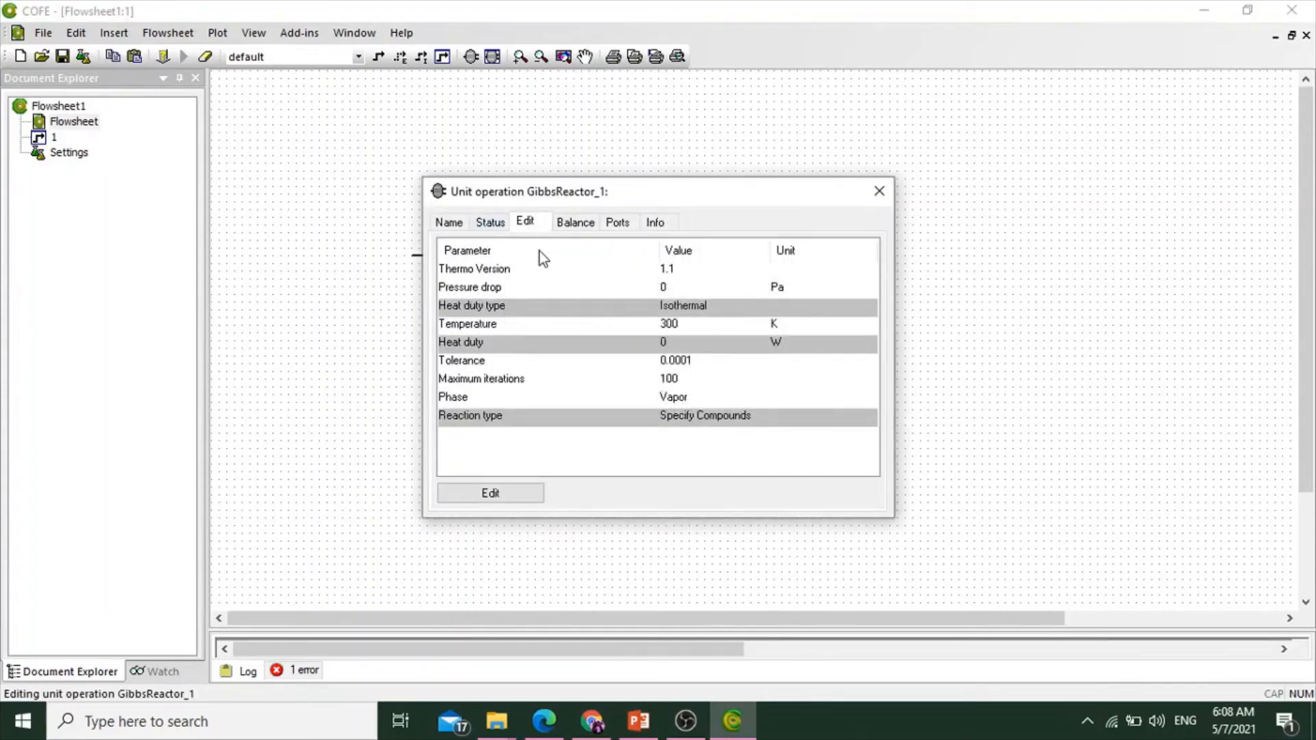
{"action": "left_click", "coordinate": [513, 495]}
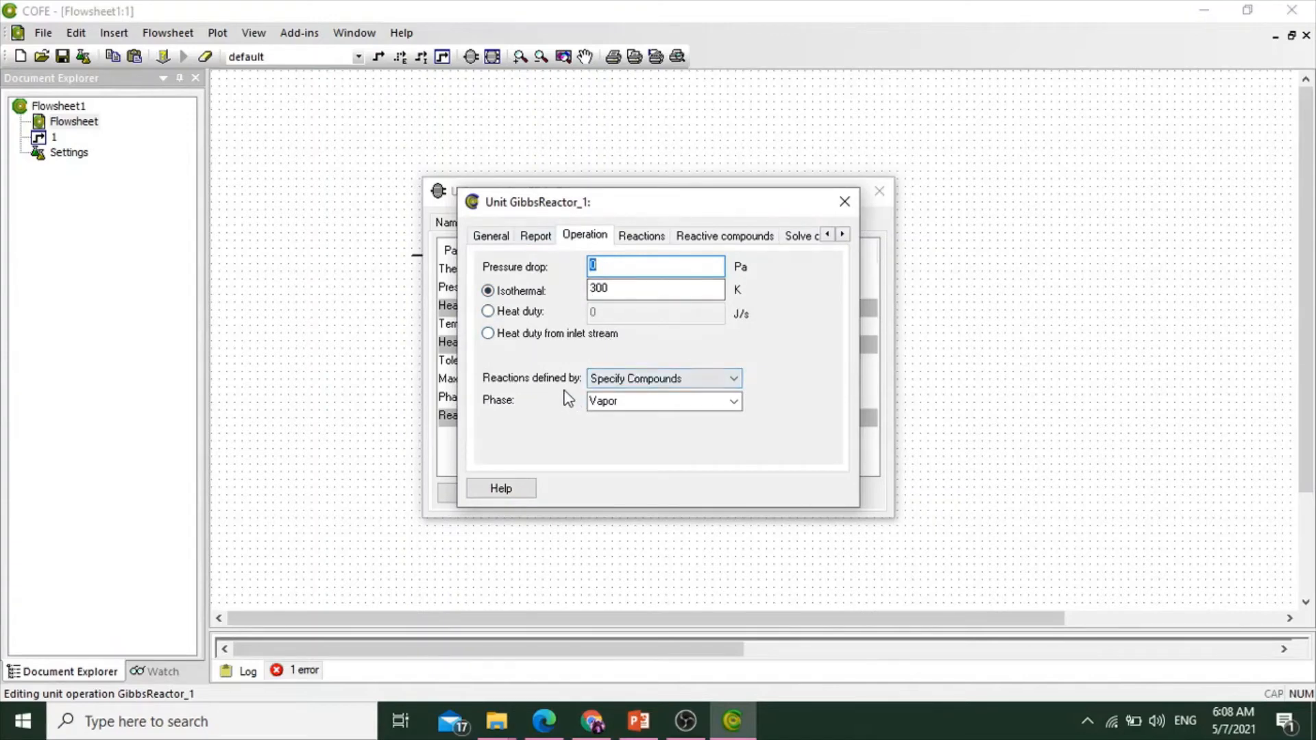
{"action": "left_click", "coordinate": [701, 381]}
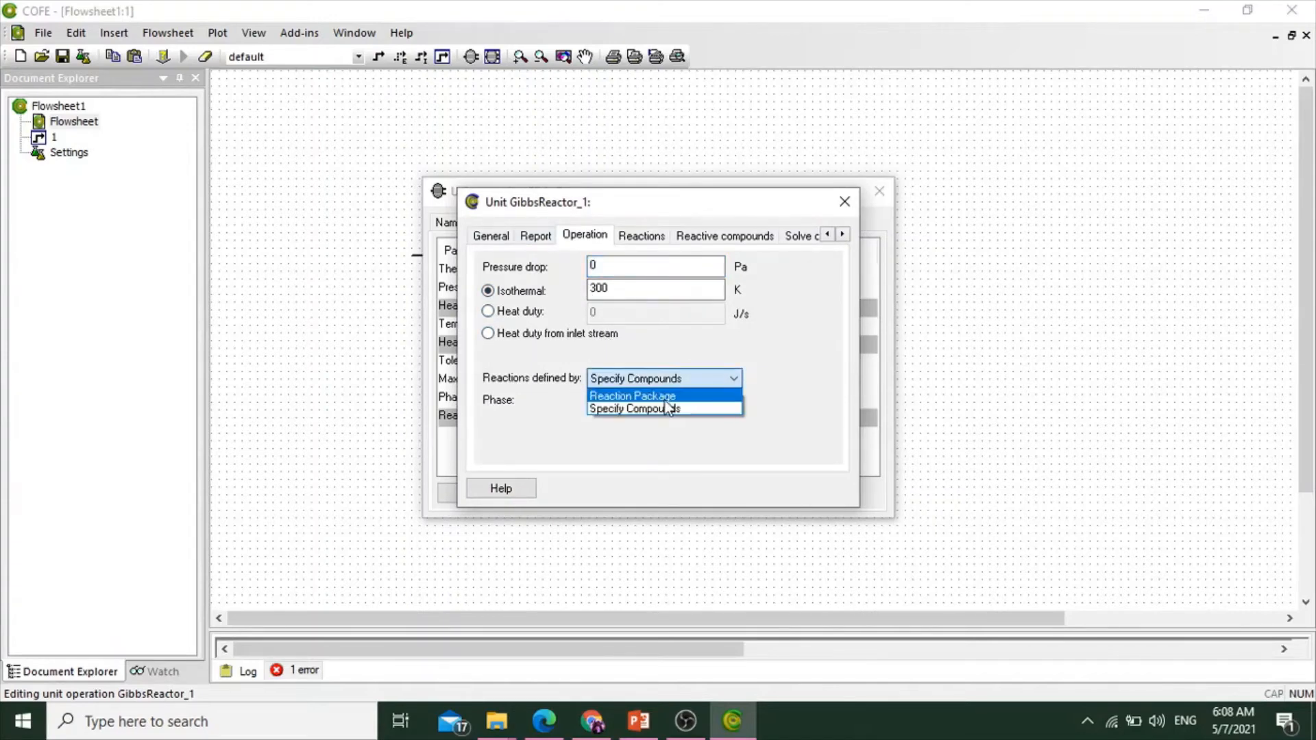
{"action": "left_click", "coordinate": [614, 397]}
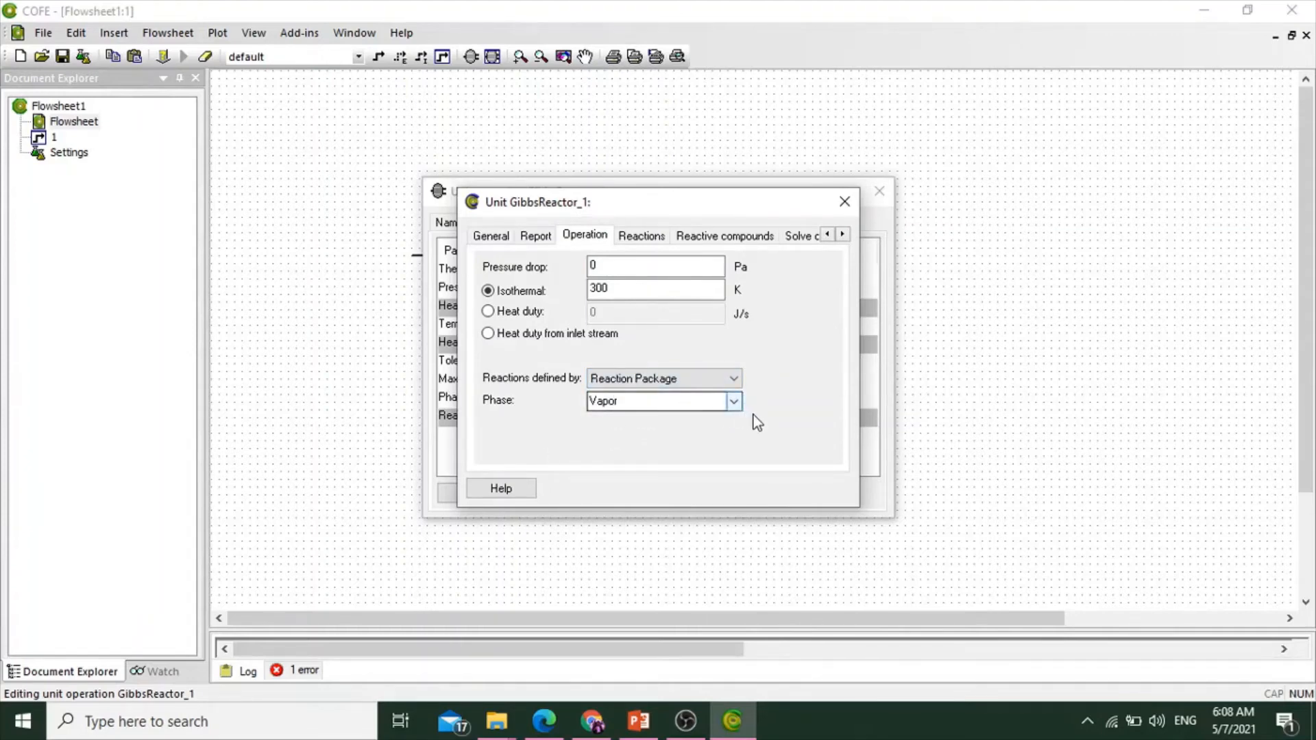
Examine the Gibbs reactor's reactions, reactive compounds, operation and solve options, then close its settings and return to the flowsheet
{"action": "left_click", "coordinate": [636, 237]}
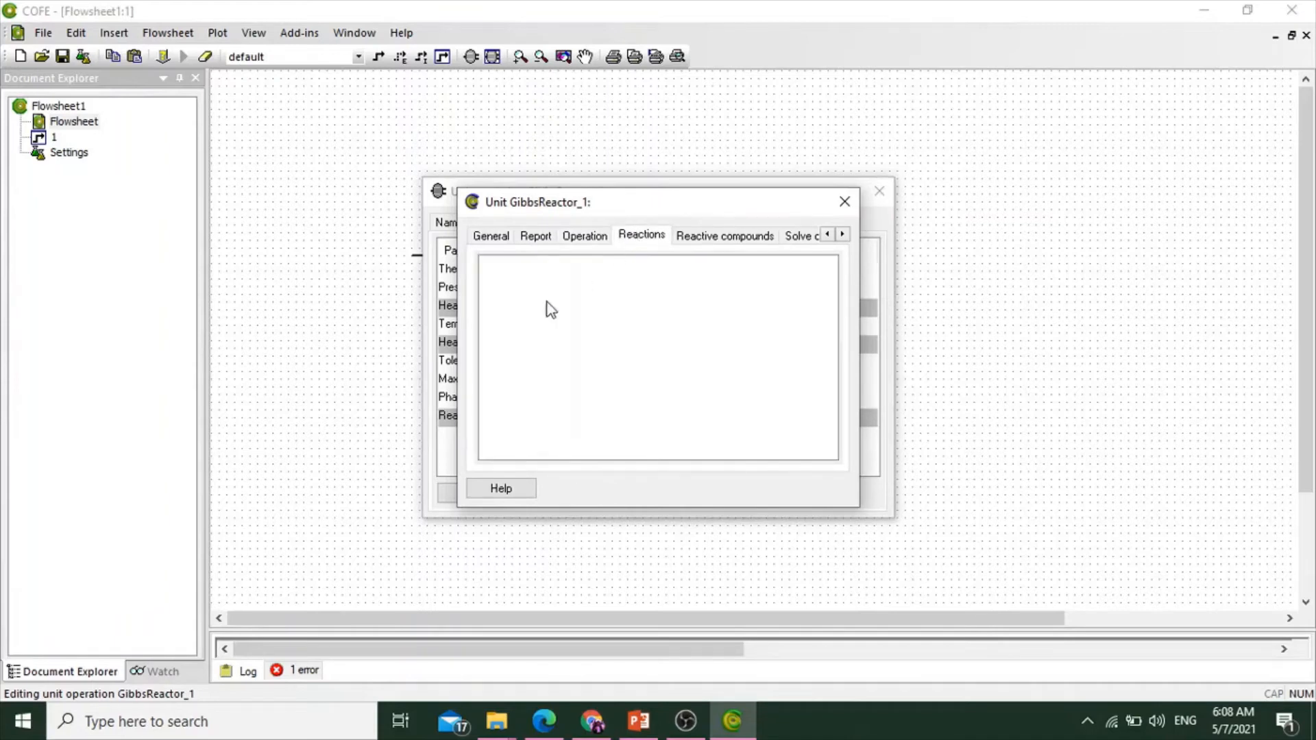
{"action": "left_click", "coordinate": [715, 239]}
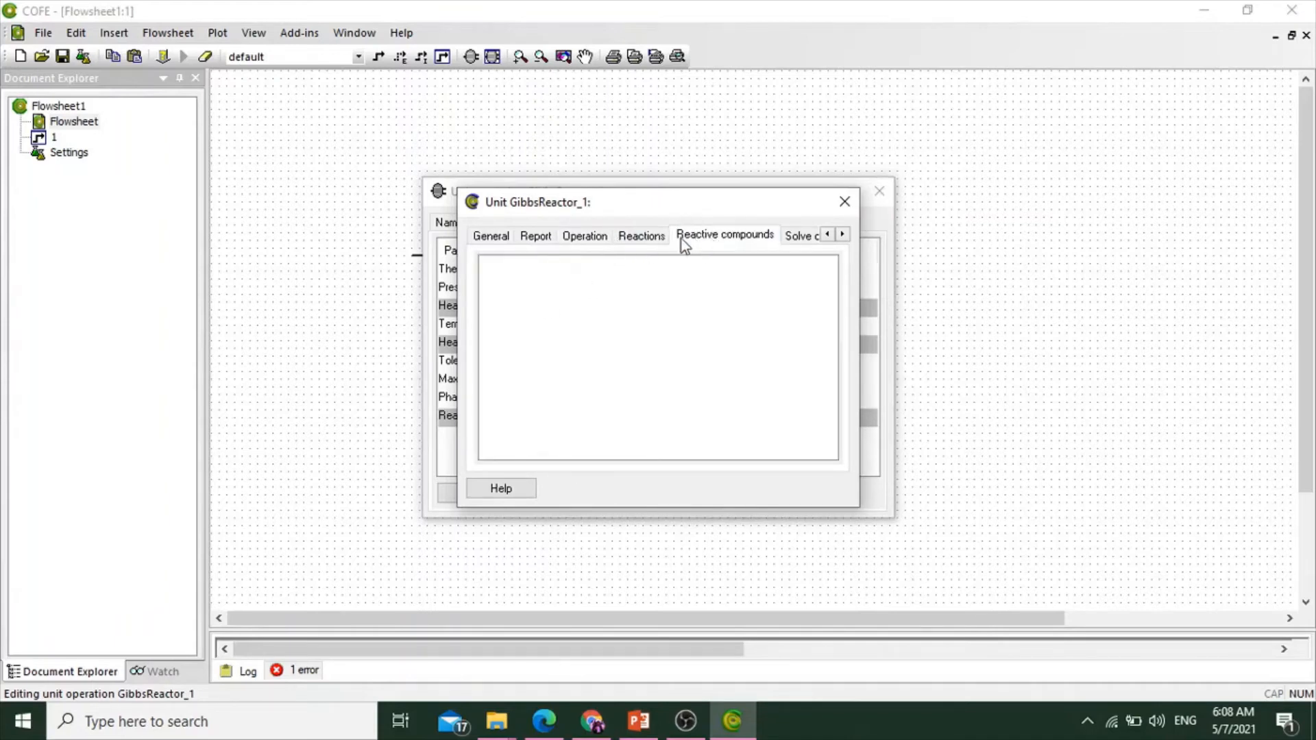
{"action": "left_click", "coordinate": [651, 237]}
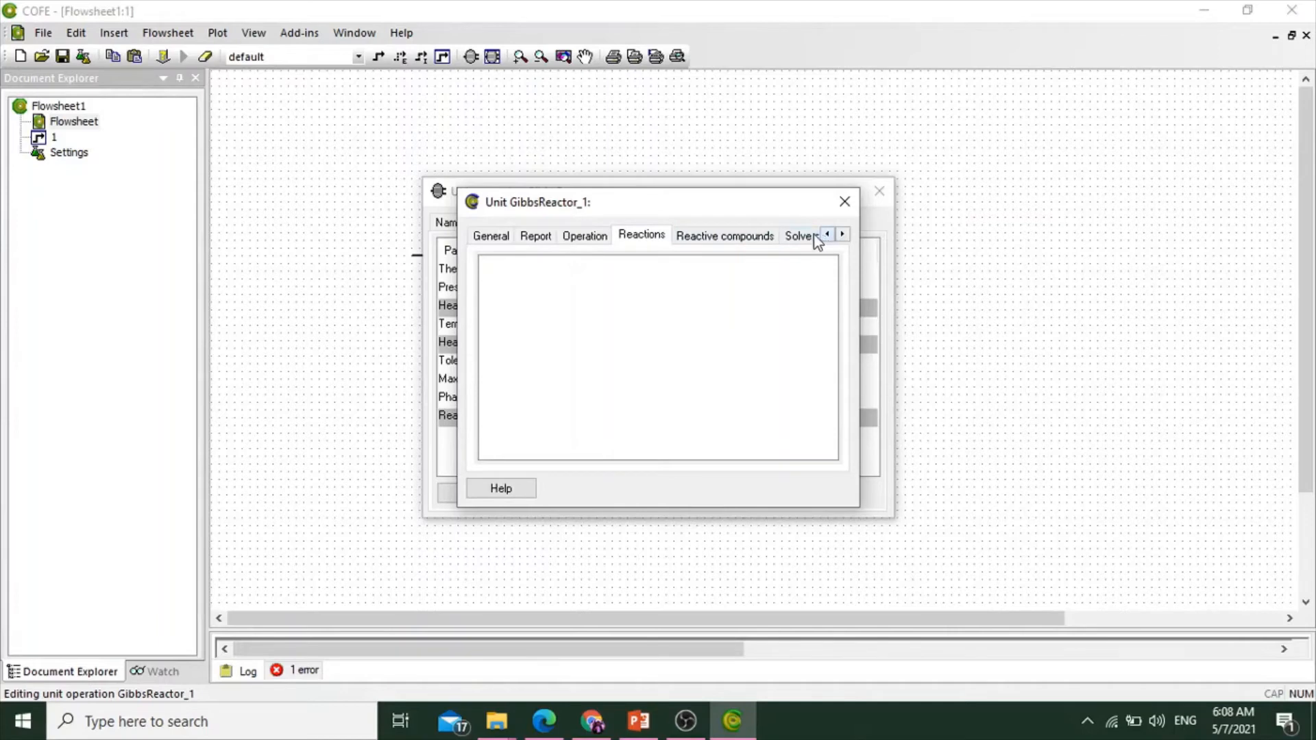
{"action": "left_click", "coordinate": [576, 238]}
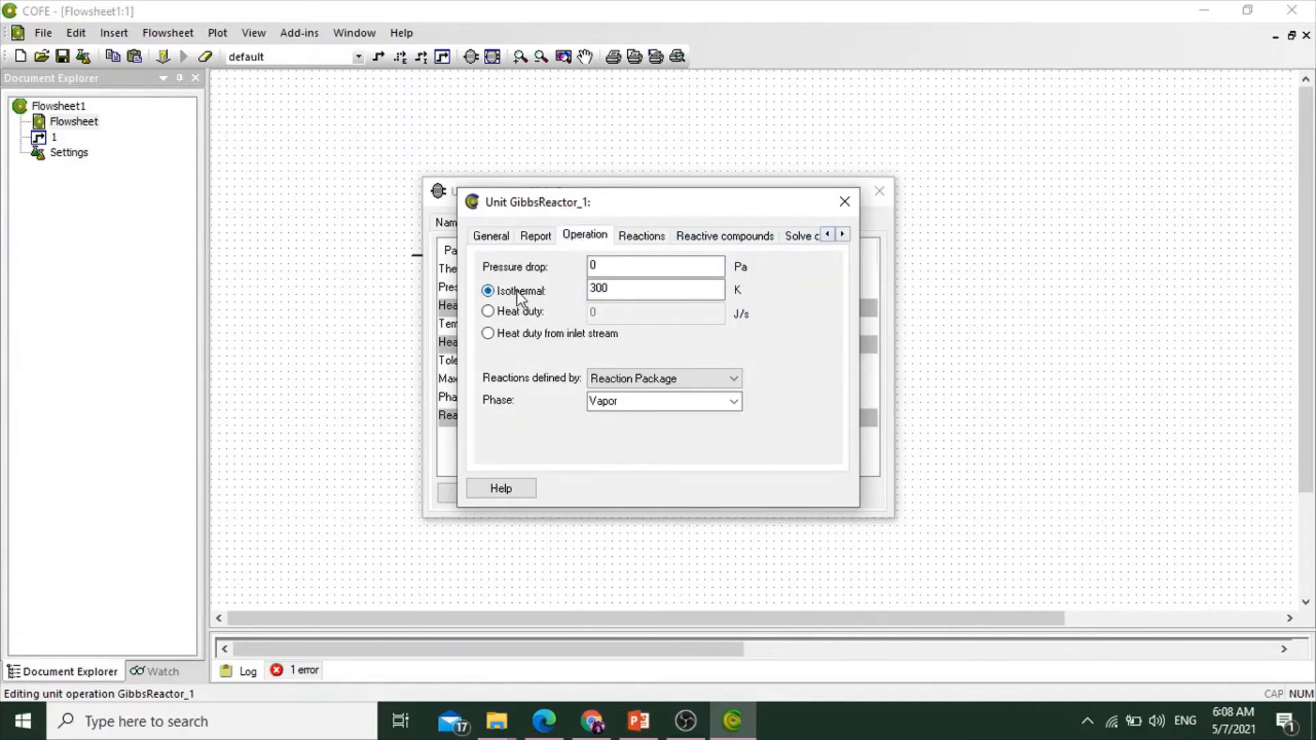
{"action": "left_click", "coordinate": [634, 291]}
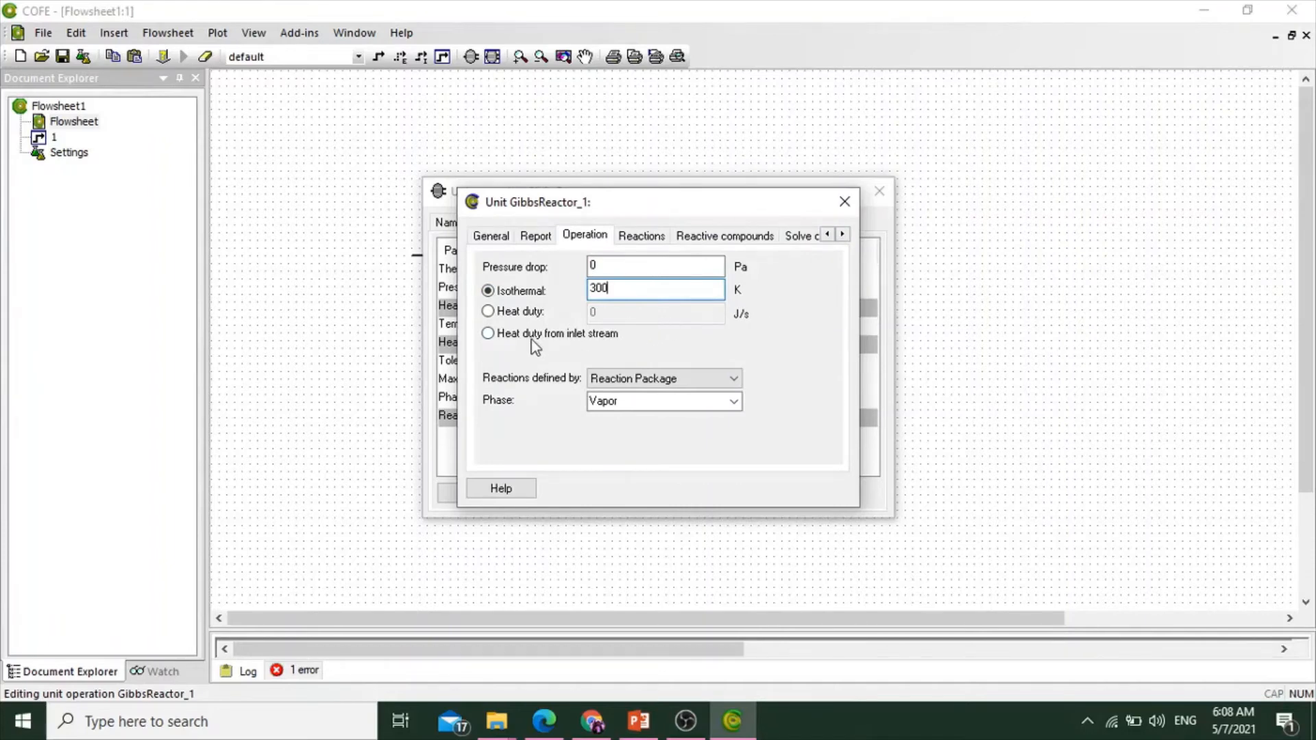
{"action": "left_click", "coordinate": [705, 400]}
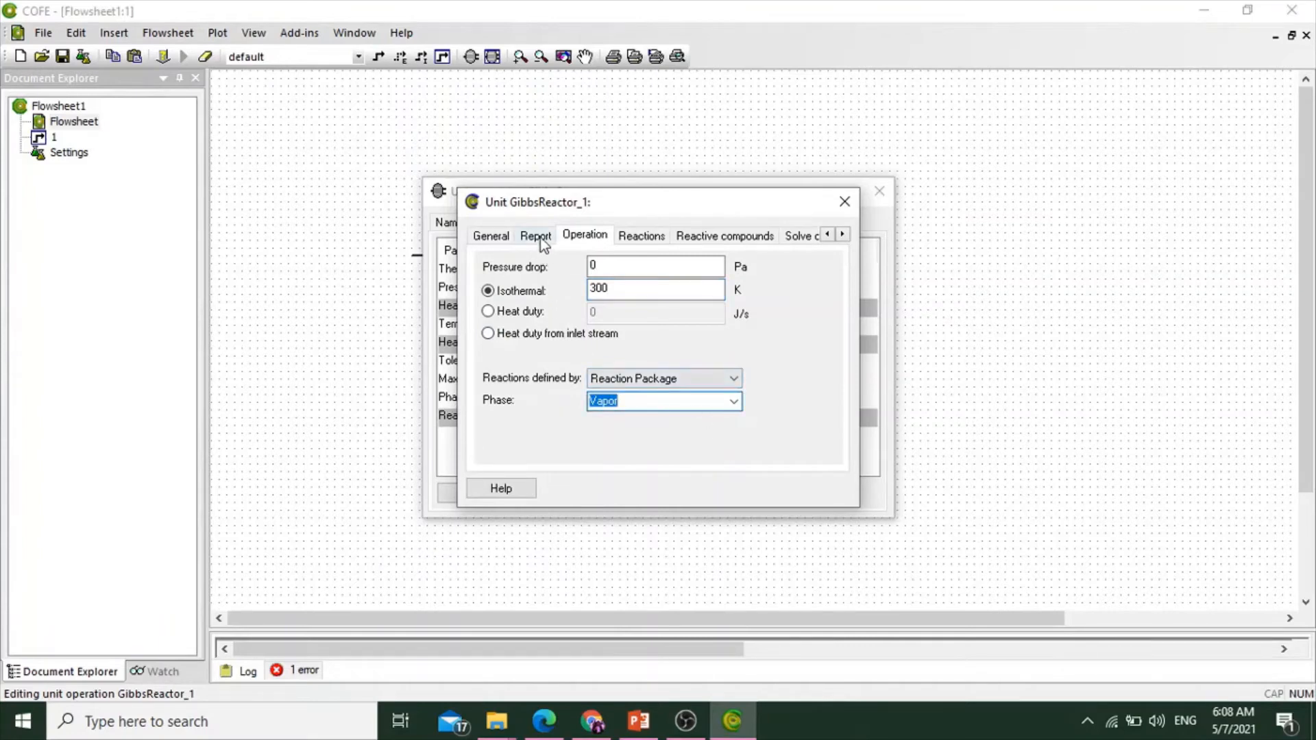
{"action": "left_click", "coordinate": [639, 237]}
{"action": "left_click", "coordinate": [686, 241]}
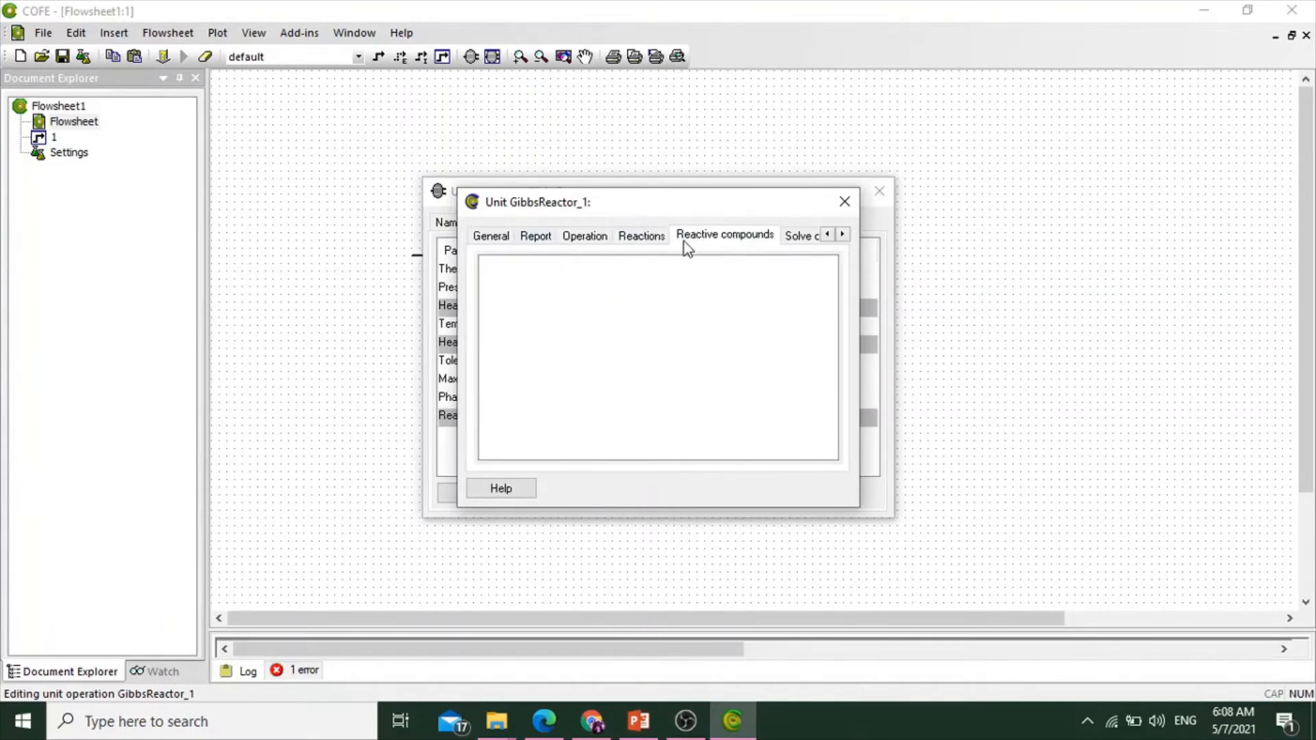
{"action": "left_click", "coordinate": [648, 244]}
{"action": "left_click", "coordinate": [585, 236]}
{"action": "left_click", "coordinate": [694, 237]}
{"action": "left_click", "coordinate": [789, 235]}
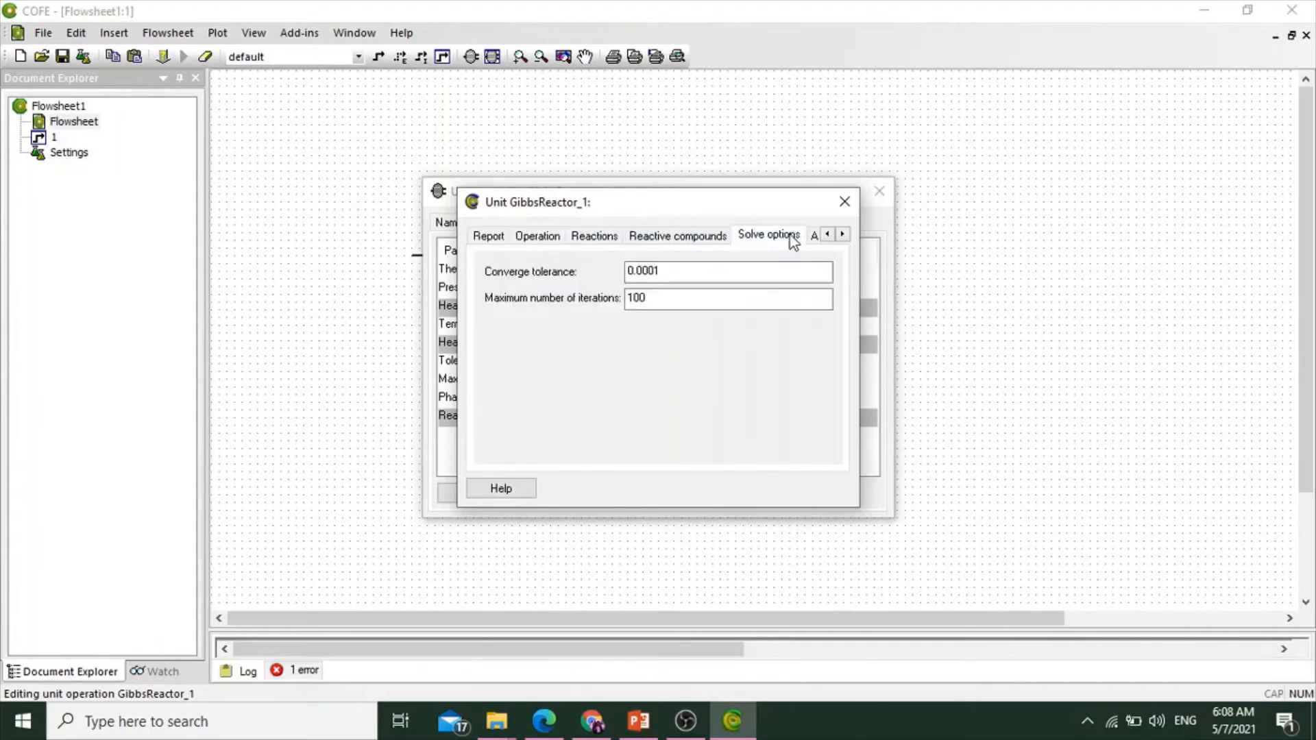
{"action": "left_click", "coordinate": [845, 201]}
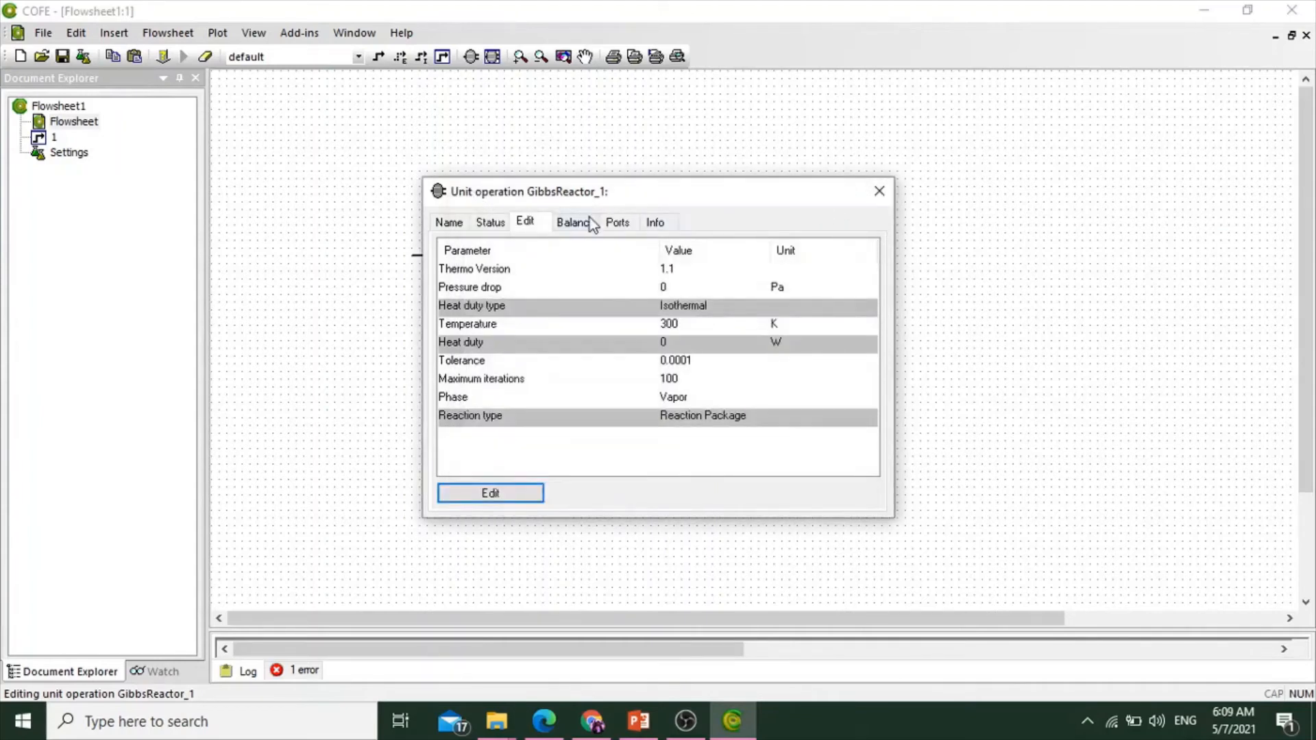
{"action": "left_click", "coordinate": [879, 194]}
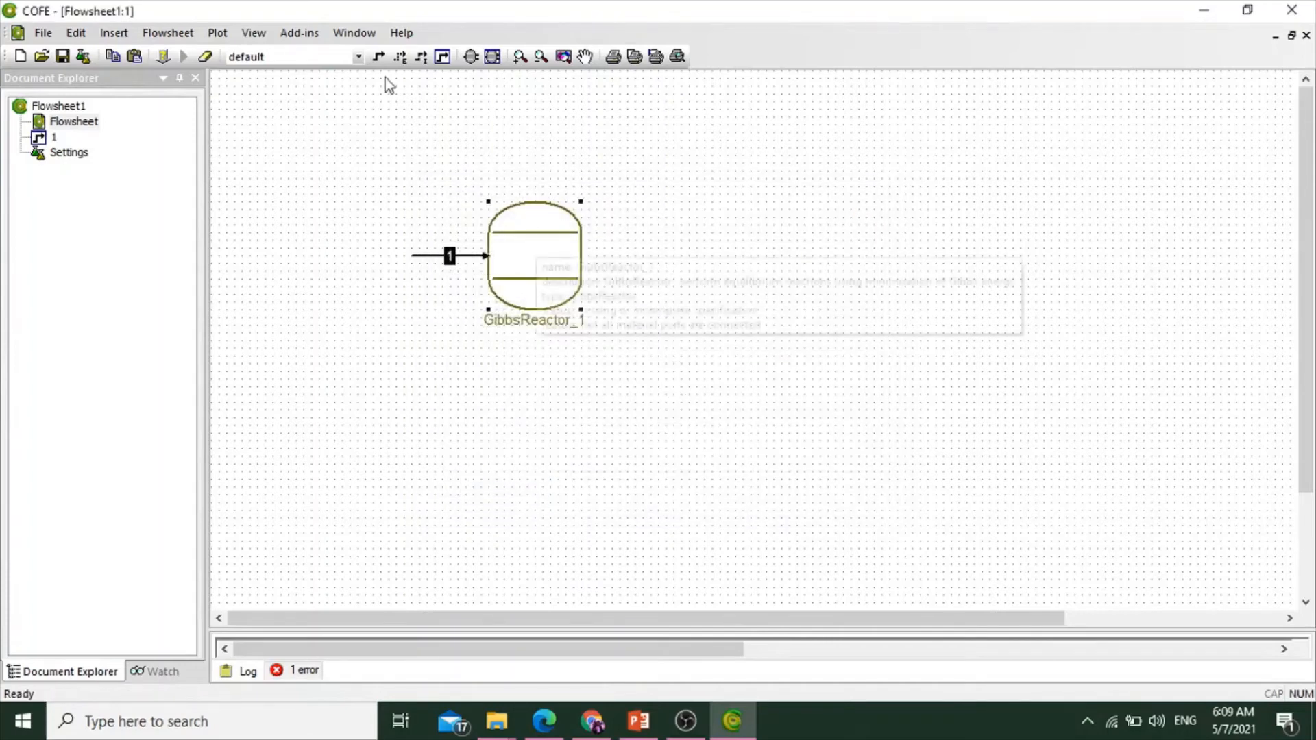
Draw a material stream beyond the Gibbs reactor and connect its starting end to the reactor's outlet
{"action": "left_click", "coordinate": [384, 61]}
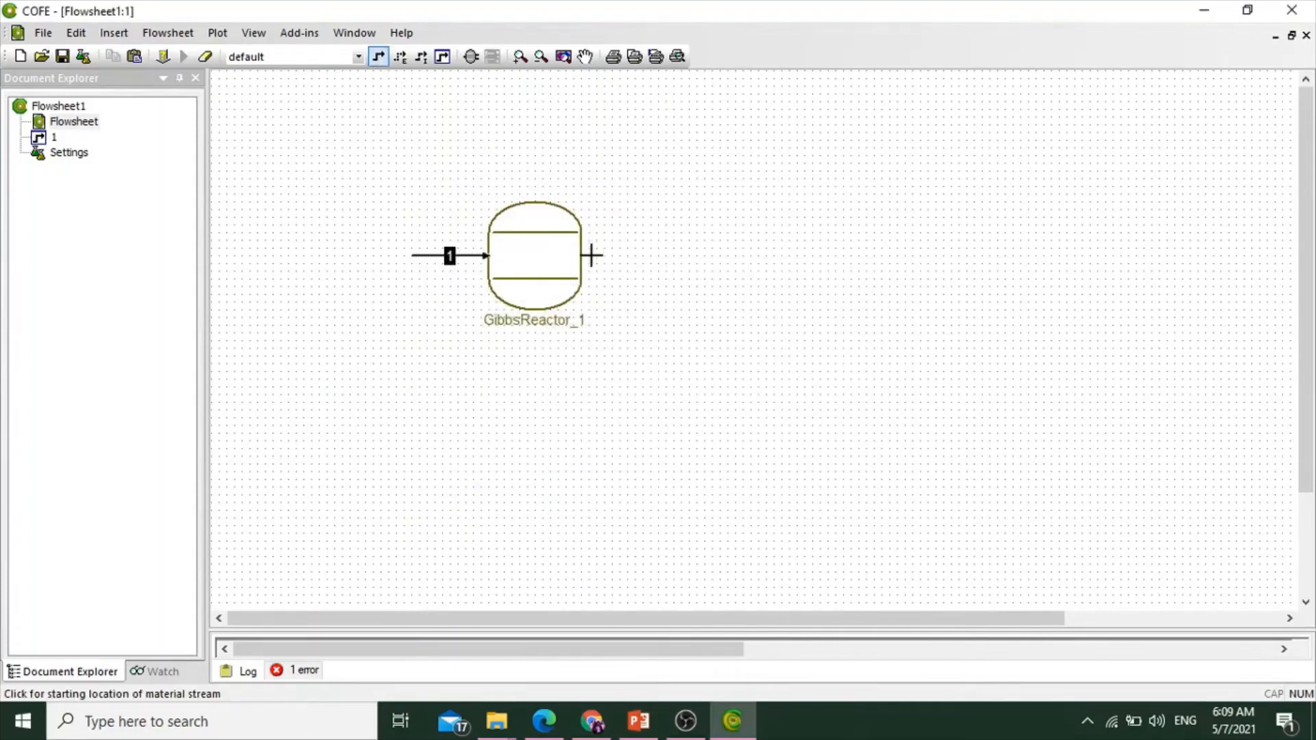
{"action": "left_click", "coordinate": [629, 255]}
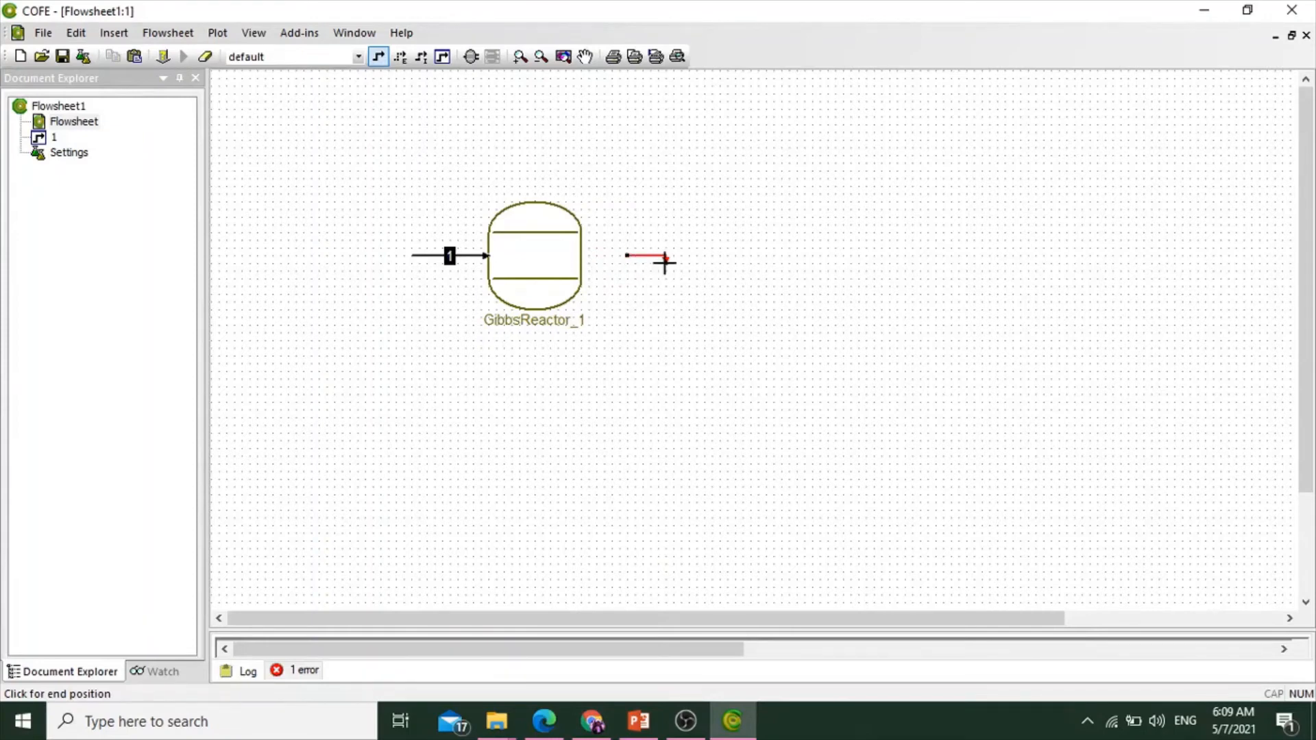
{"action": "left_click", "coordinate": [697, 254]}
{"action": "left_click_drag", "start_coordinate": [626, 255], "coordinate": [582, 256]}
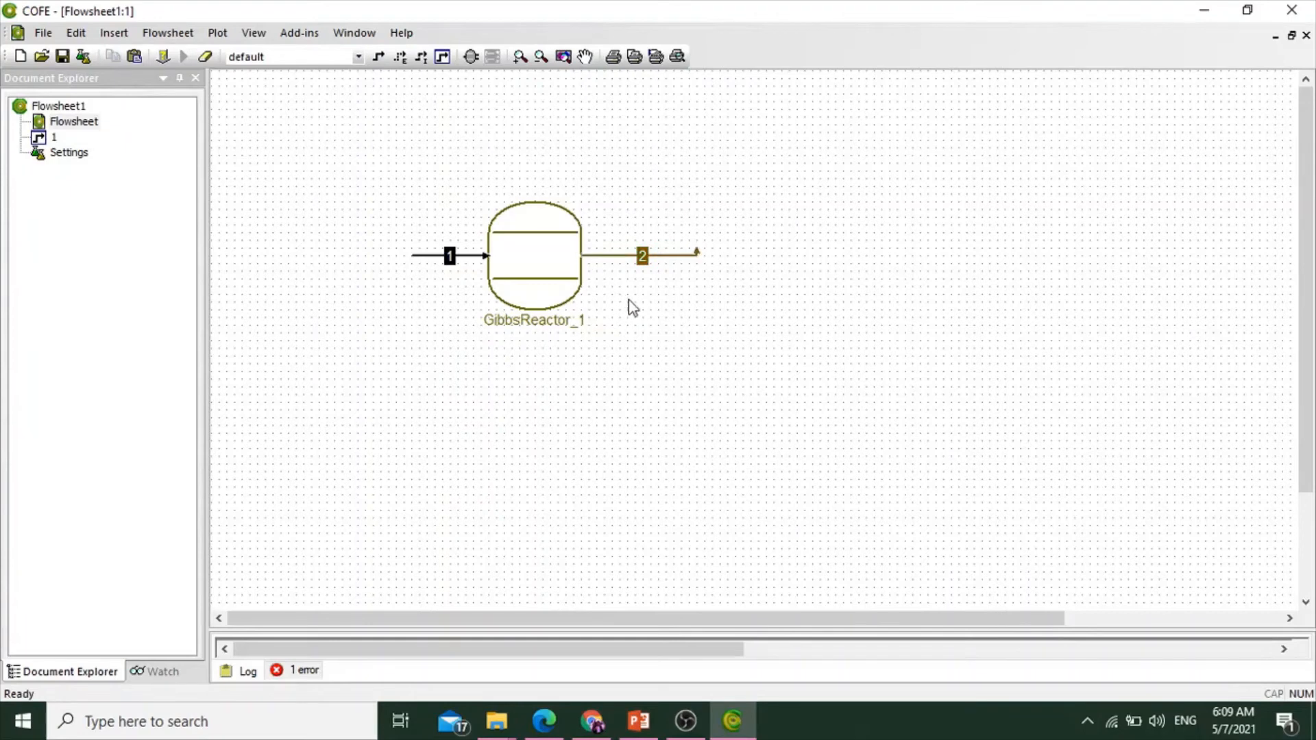
Reopen the Gibbs reactor's settings for editing and add reaction 1 to its reactions
{"action": "left_click", "coordinate": [551, 261]}
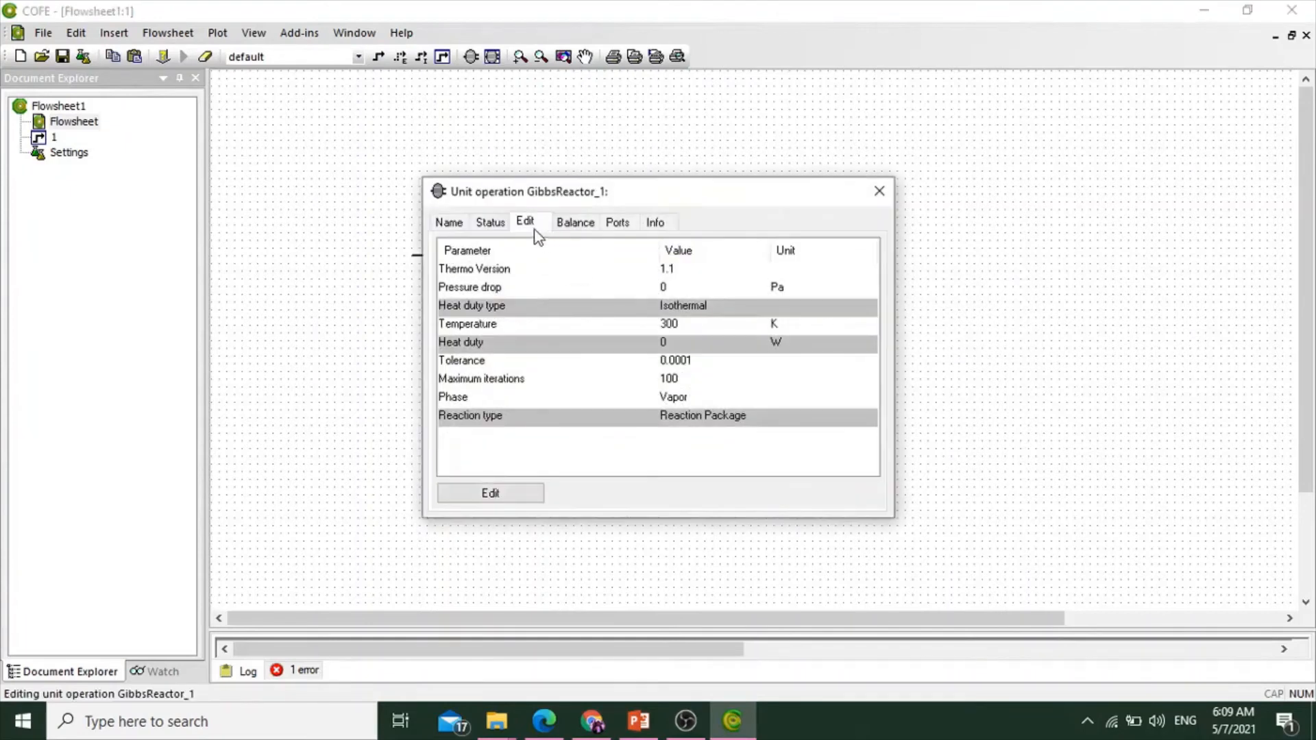
{"action": "left_click", "coordinate": [504, 495]}
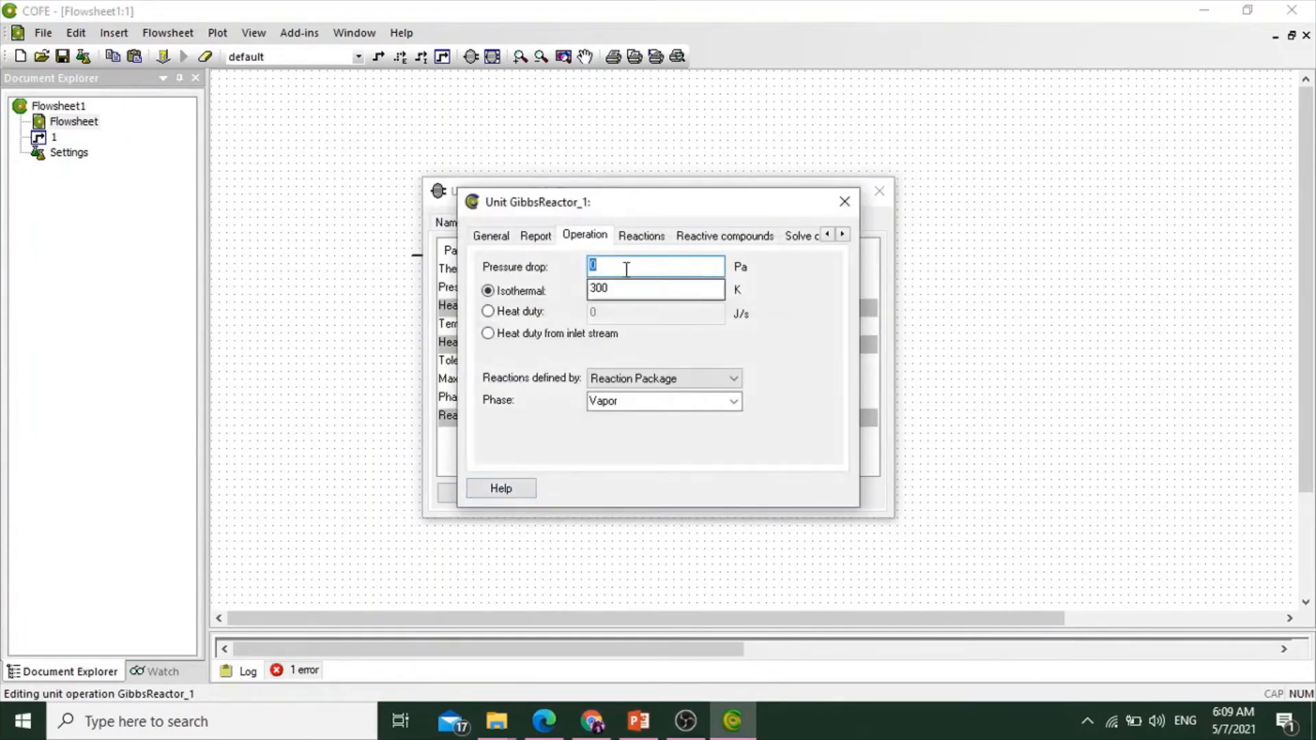
{"action": "left_click", "coordinate": [632, 246]}
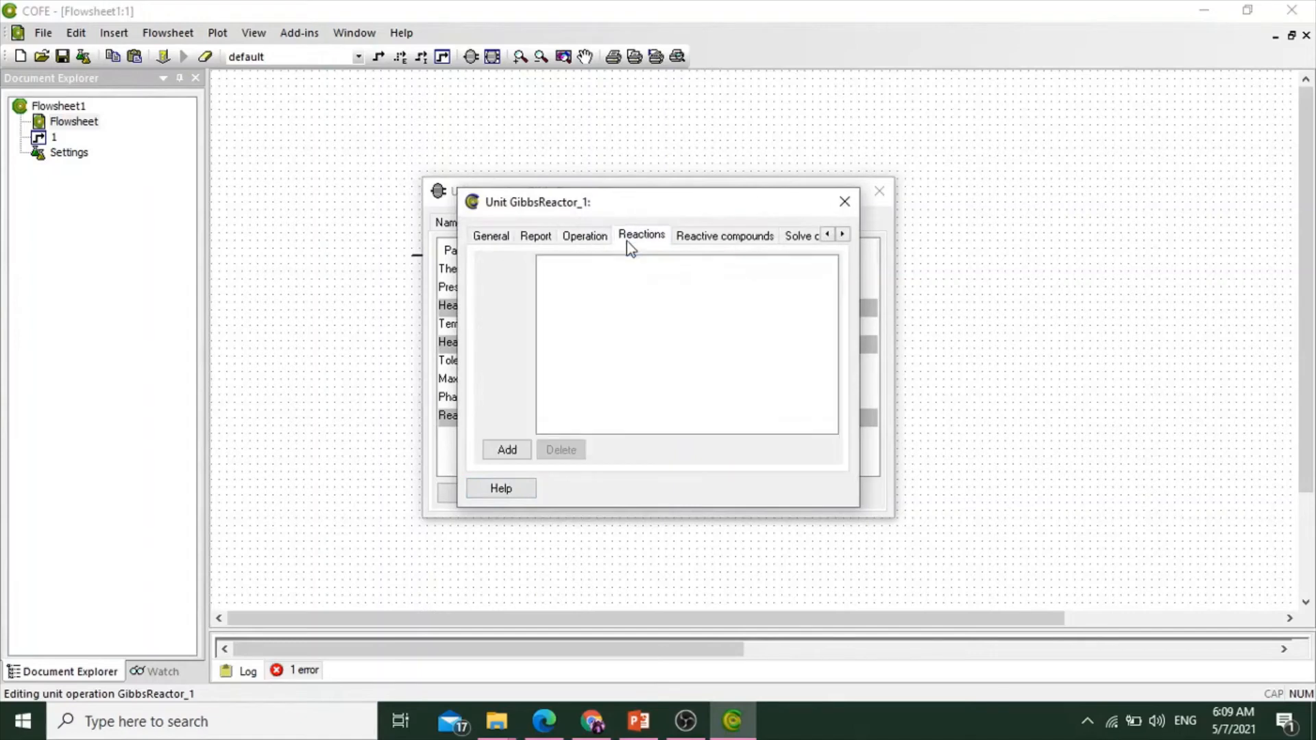
{"action": "left_click", "coordinate": [506, 452]}
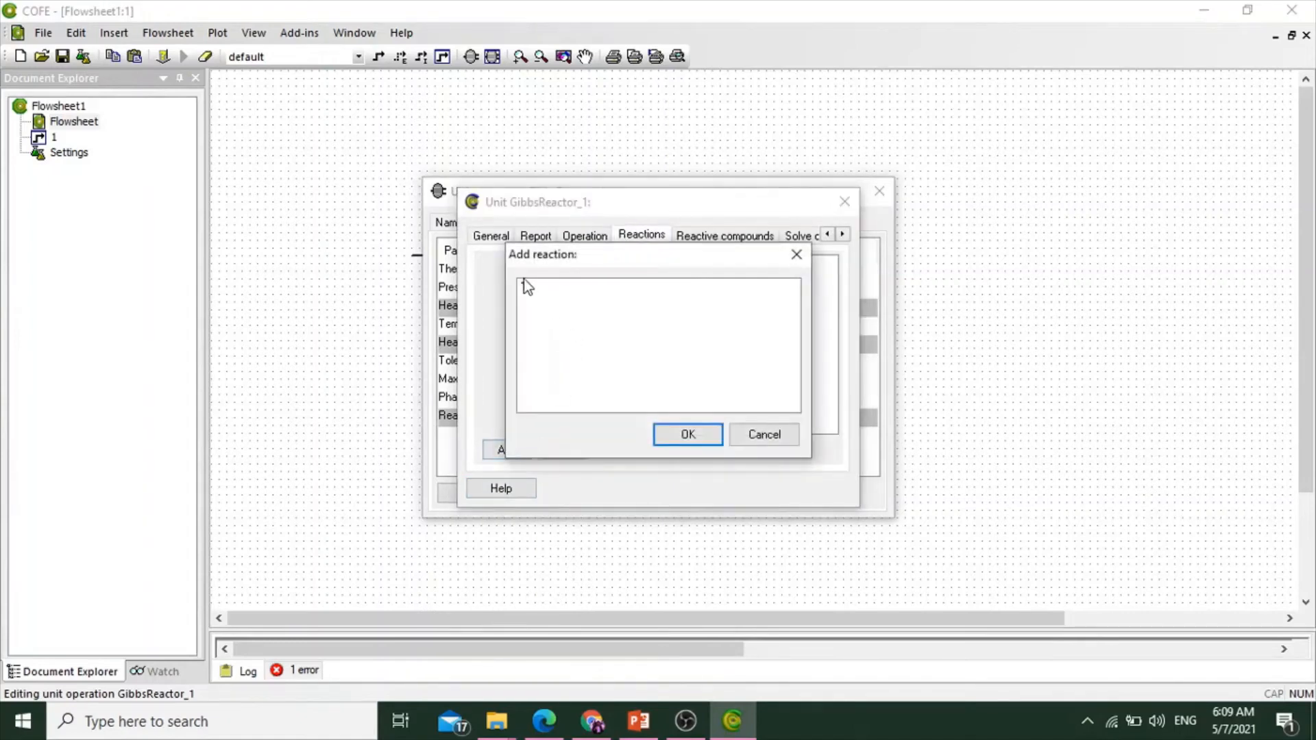
{"action": "left_click", "coordinate": [528, 282]}
{"action": "left_click", "coordinate": [681, 436]}
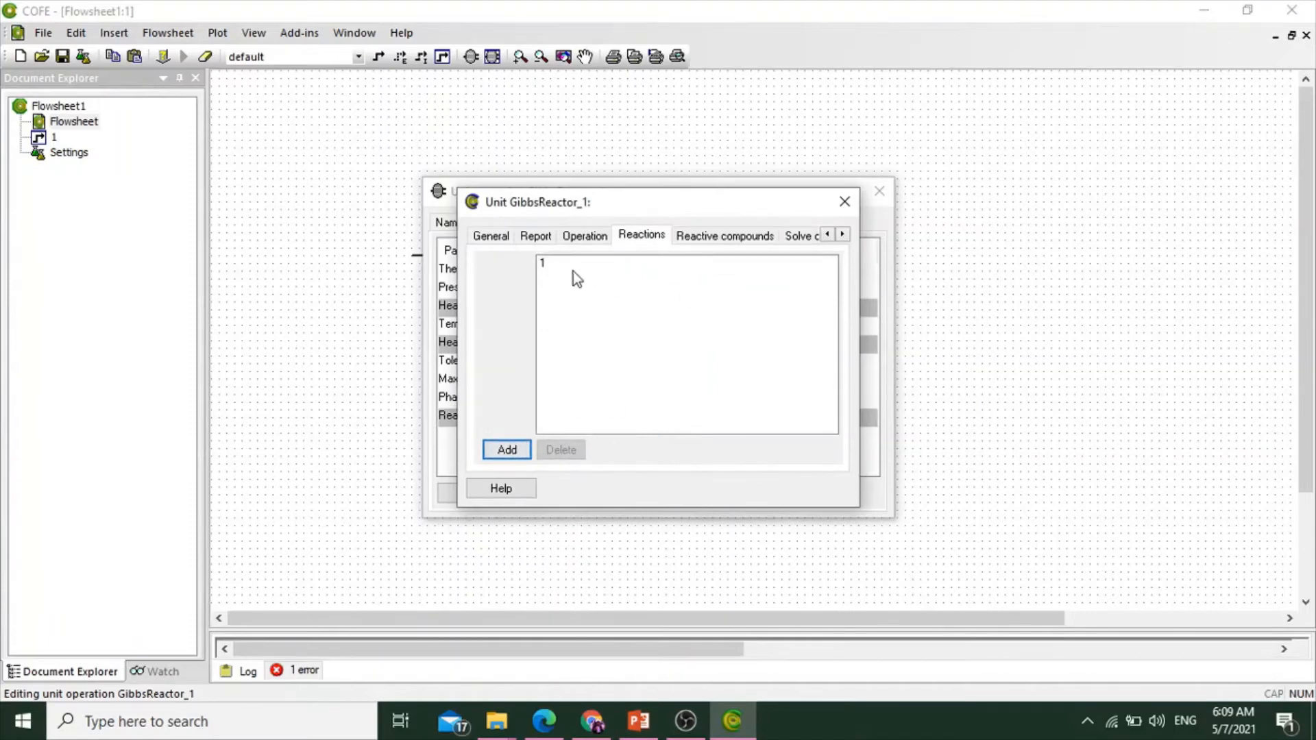
Check the Gibbs reactor's reactive compounds and solve options, then close its settings and return to the flowsheet
{"action": "left_click", "coordinate": [692, 238]}
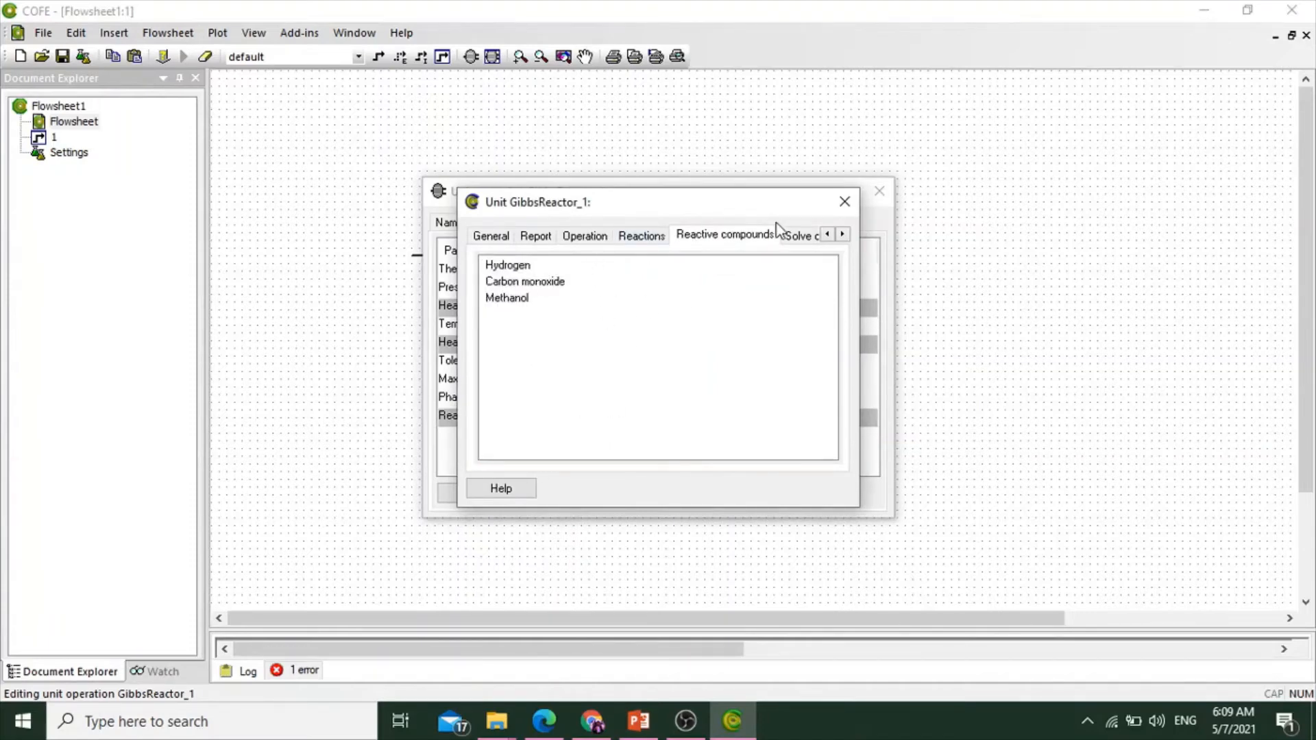
{"action": "left_click", "coordinate": [799, 238]}
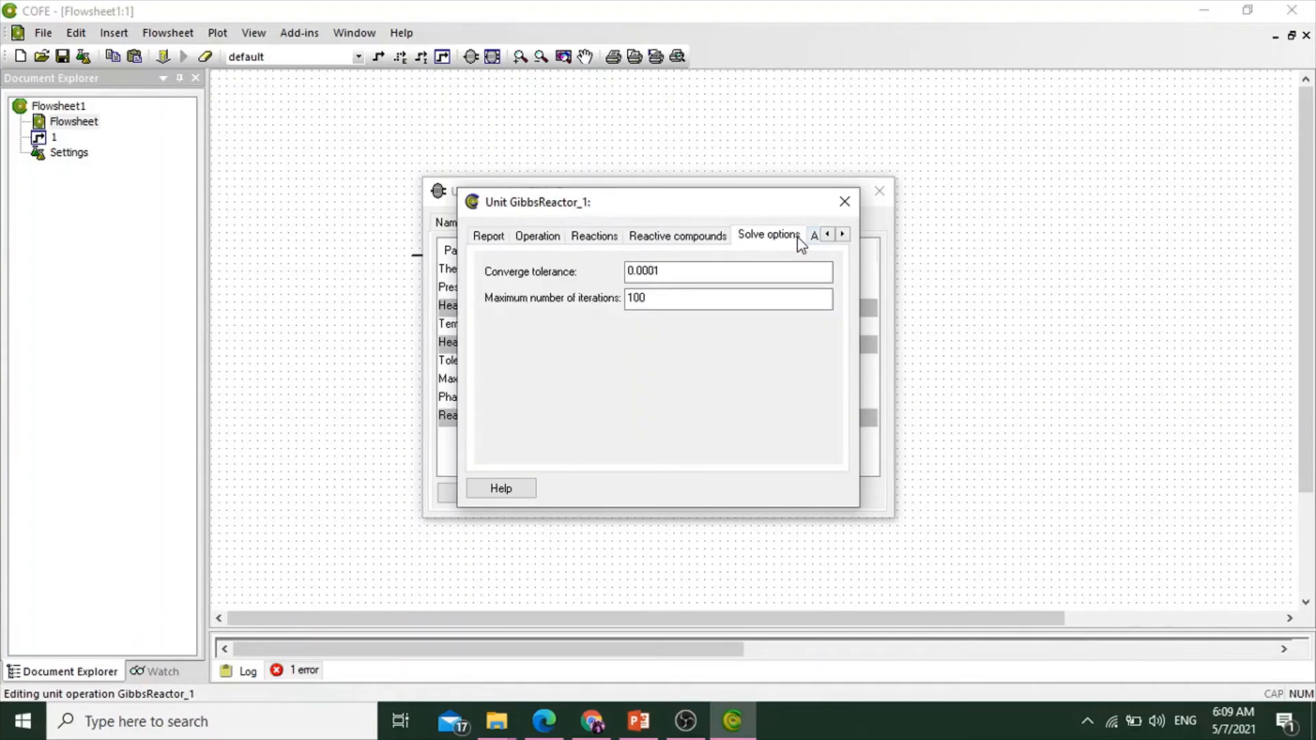
{"action": "left_click", "coordinate": [843, 235]}
{"action": "left_click", "coordinate": [842, 234]}
{"action": "left_click", "coordinate": [843, 235]}
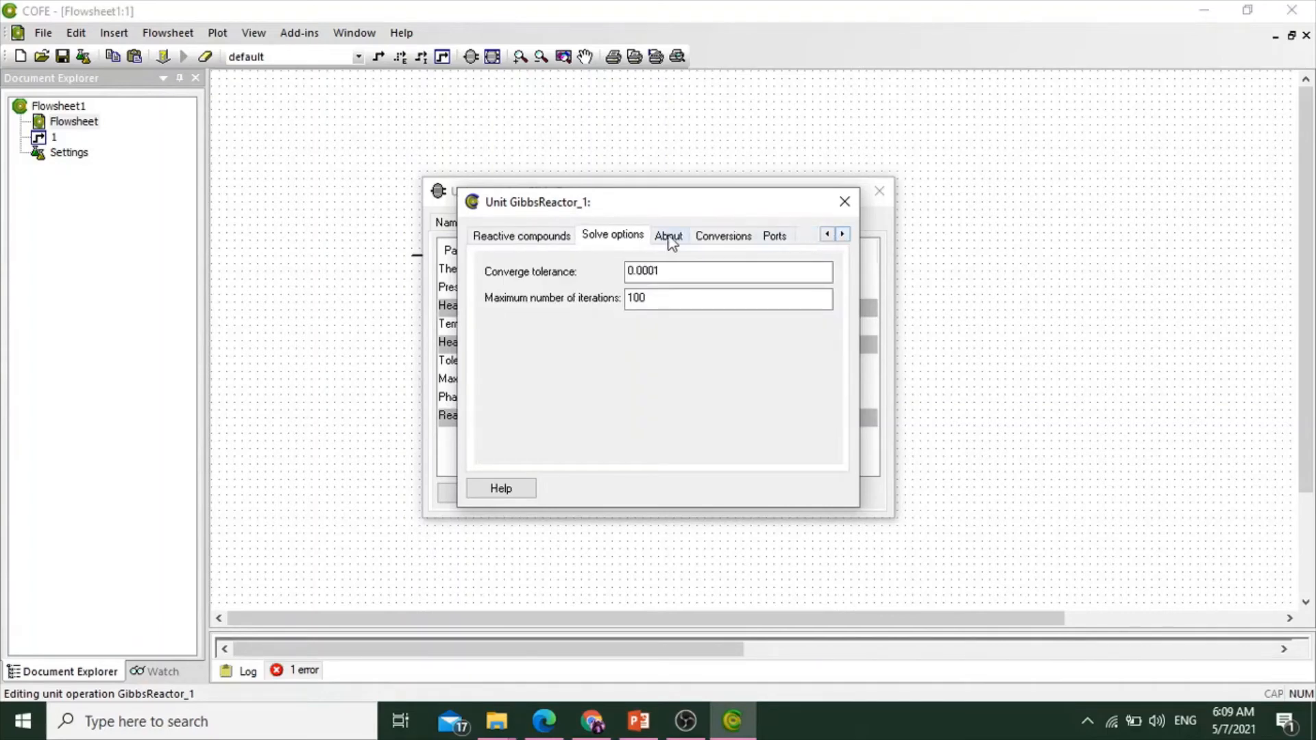
{"action": "left_click", "coordinate": [844, 201]}
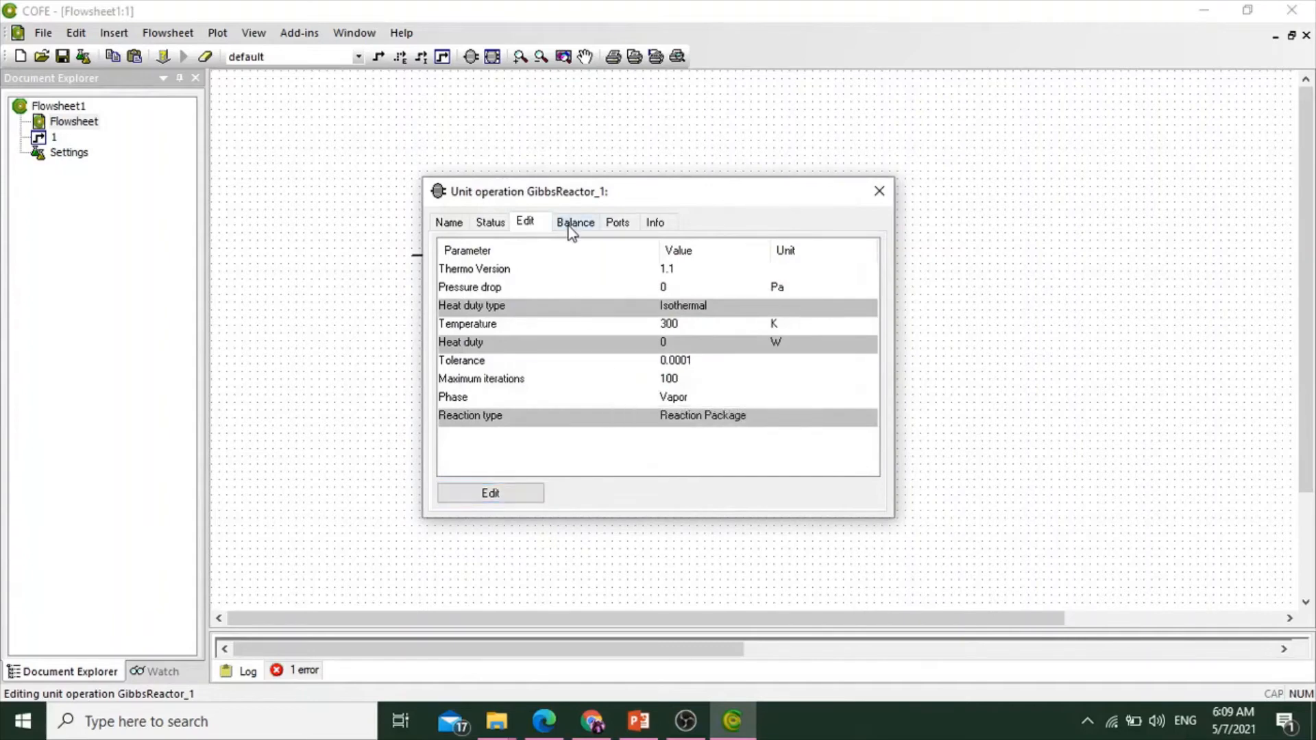
{"action": "left_click", "coordinate": [879, 192]}
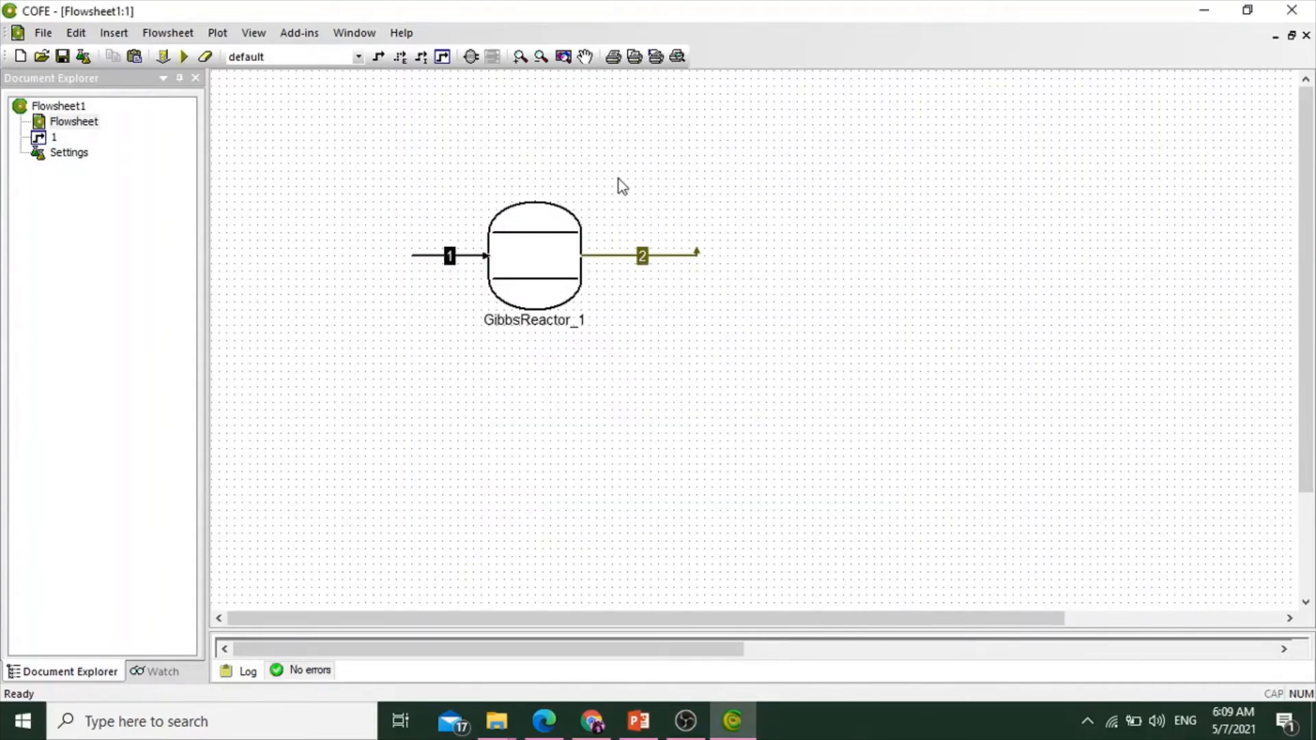
Solve the flowsheet and check the Gibbs reactor's calculated parameters
{"action": "left_click", "coordinate": [185, 56]}
{"action": "mouse_move", "coordinate": [549, 263]}
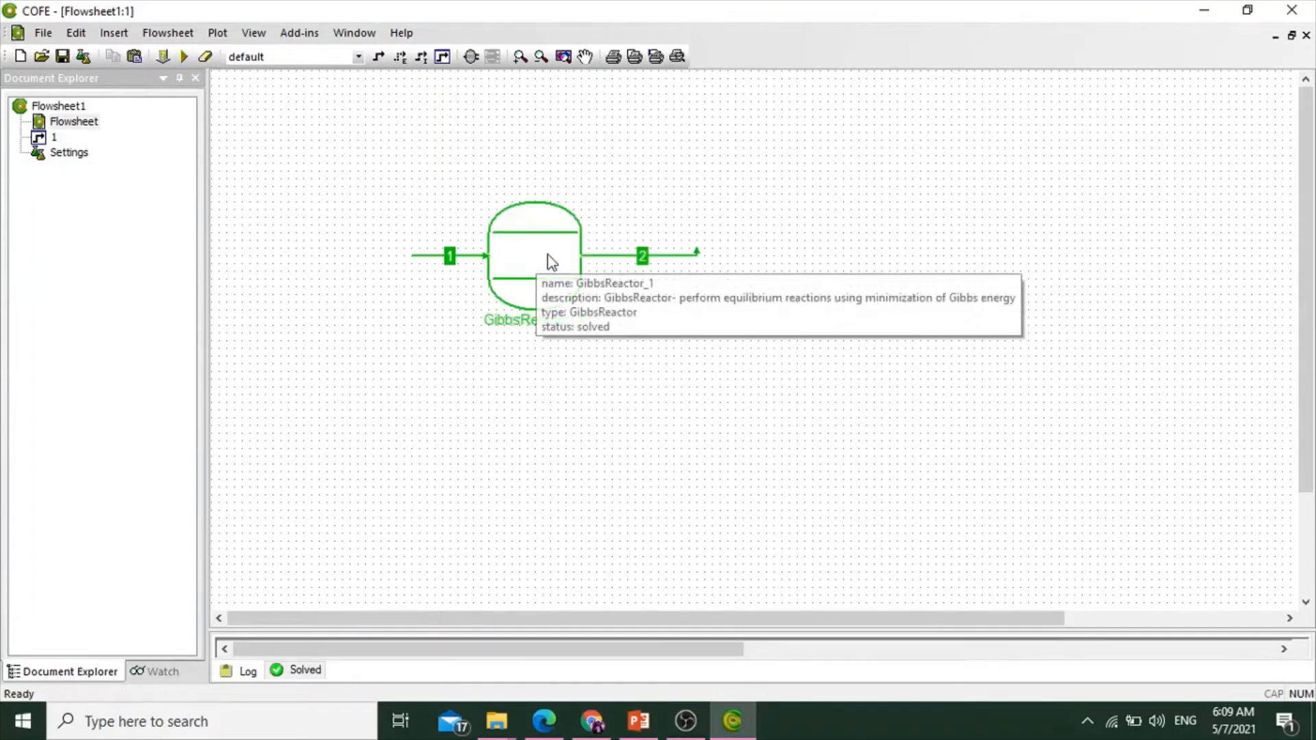
{"action": "double_click", "coordinate": [553, 262]}
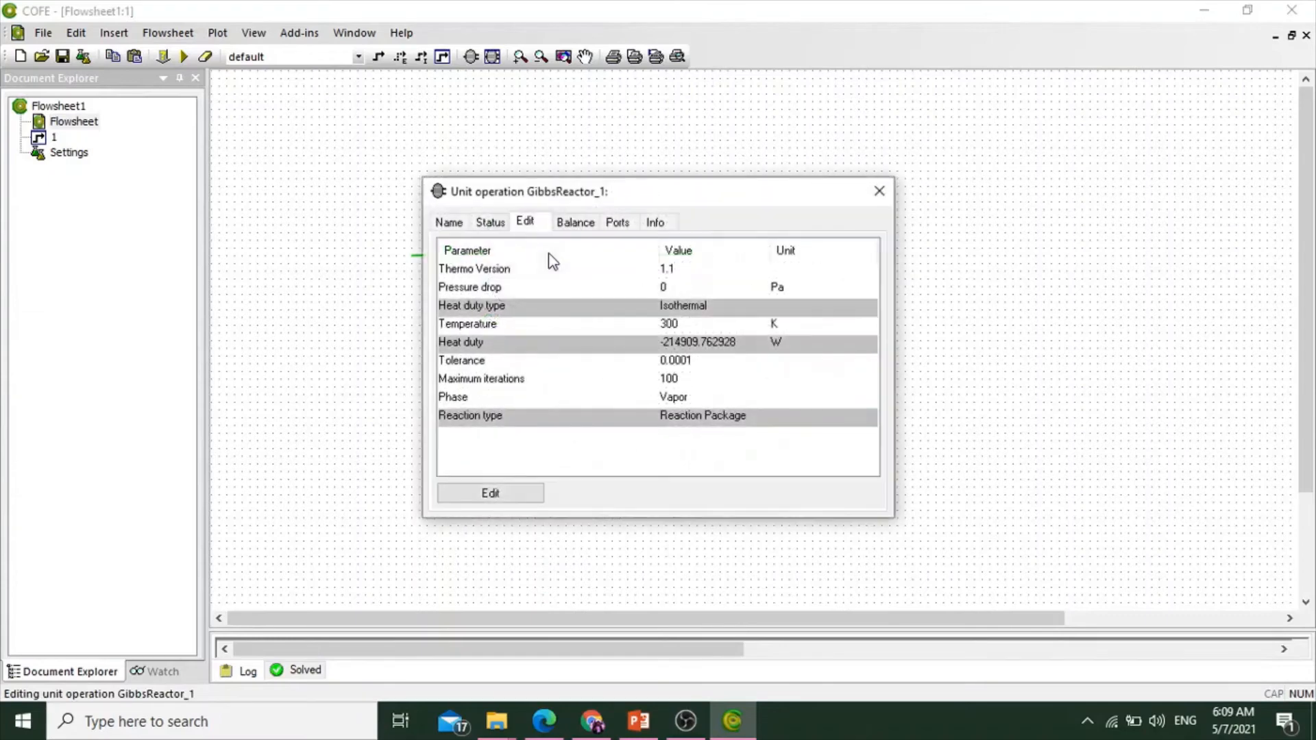
{"action": "left_click", "coordinate": [880, 191]}
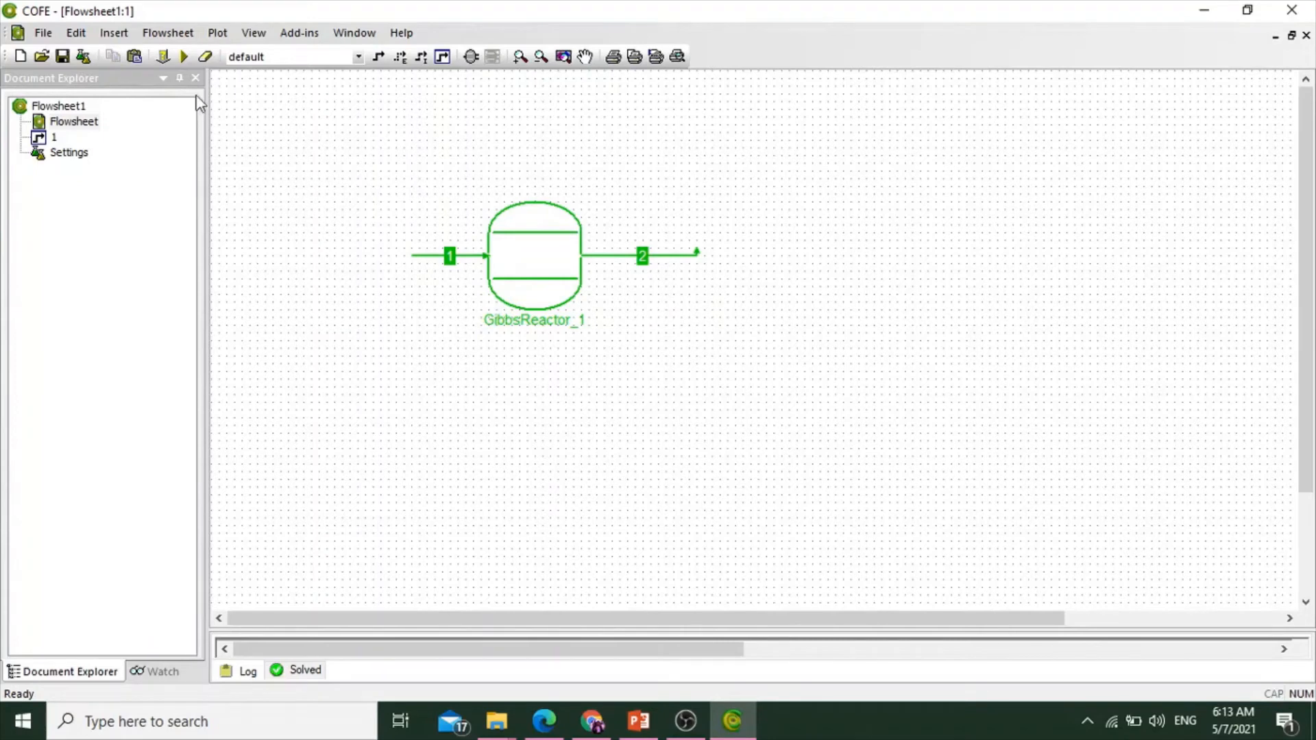
Open the reactor outlet stream 2 and examine its overall conditions and compound flows, keeping the flow unit unchanged
{"action": "left_click", "coordinate": [647, 257]}
{"action": "left_click", "coordinate": [643, 257]}
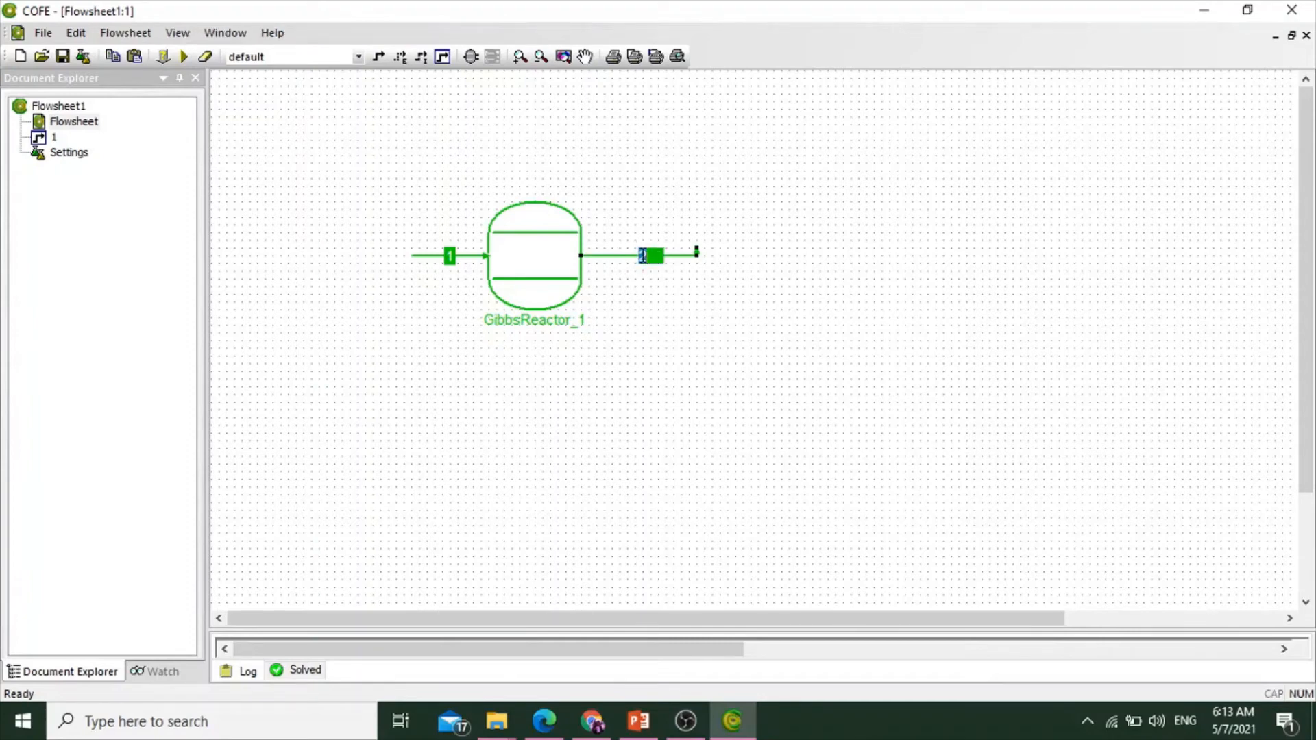
{"action": "double_click", "coordinate": [668, 254]}
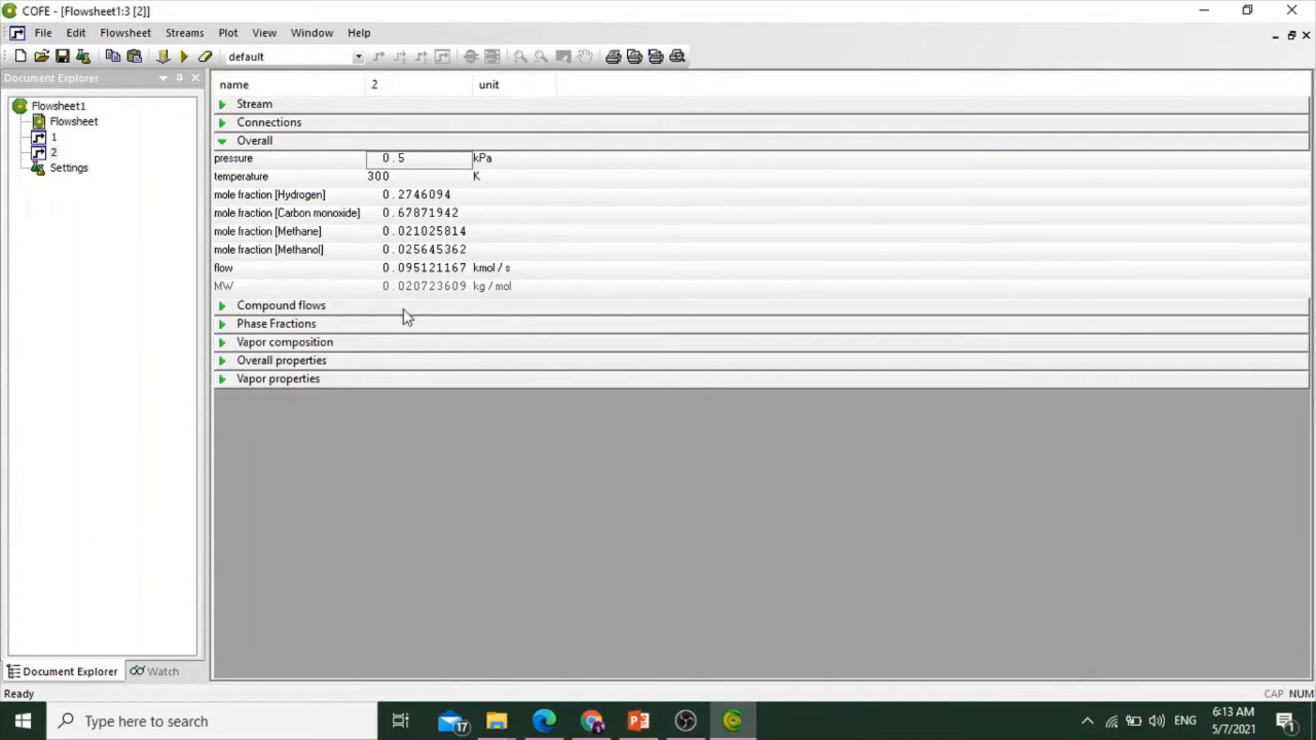
{"action": "left_click", "coordinate": [371, 307]}
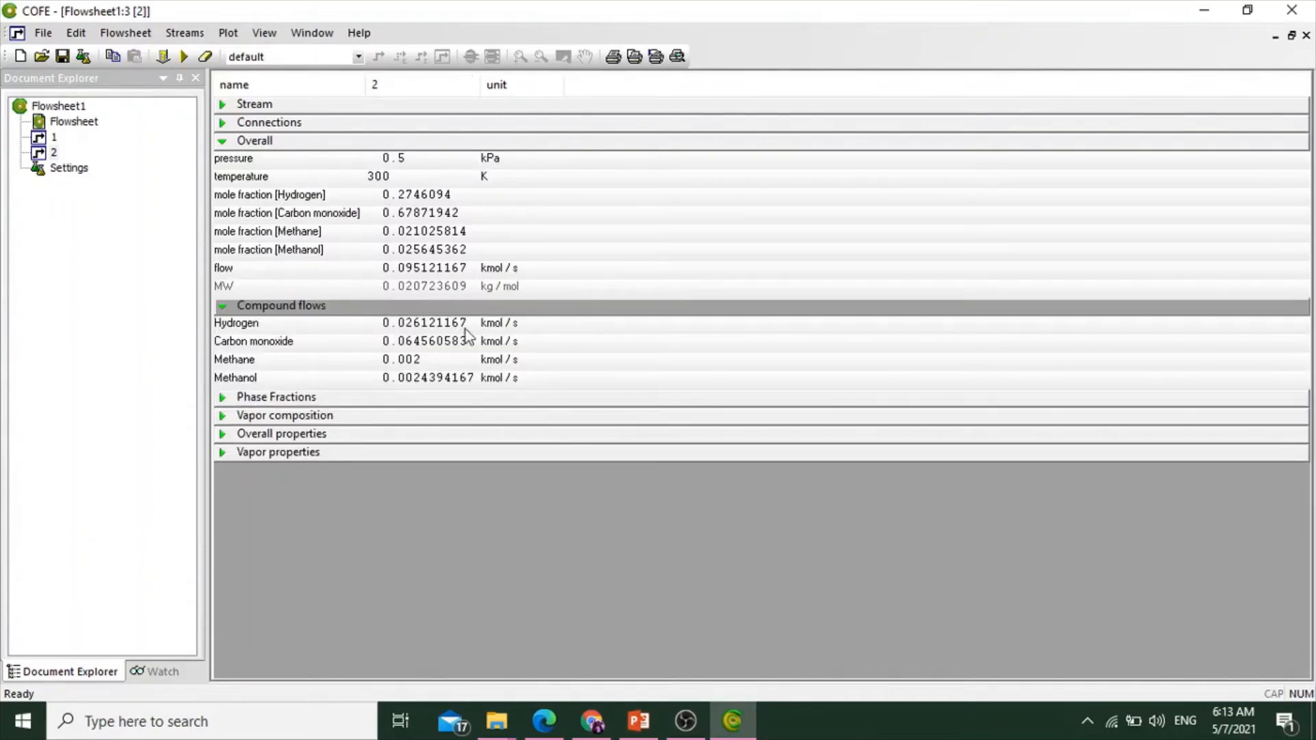
{"action": "left_click", "coordinate": [504, 329]}
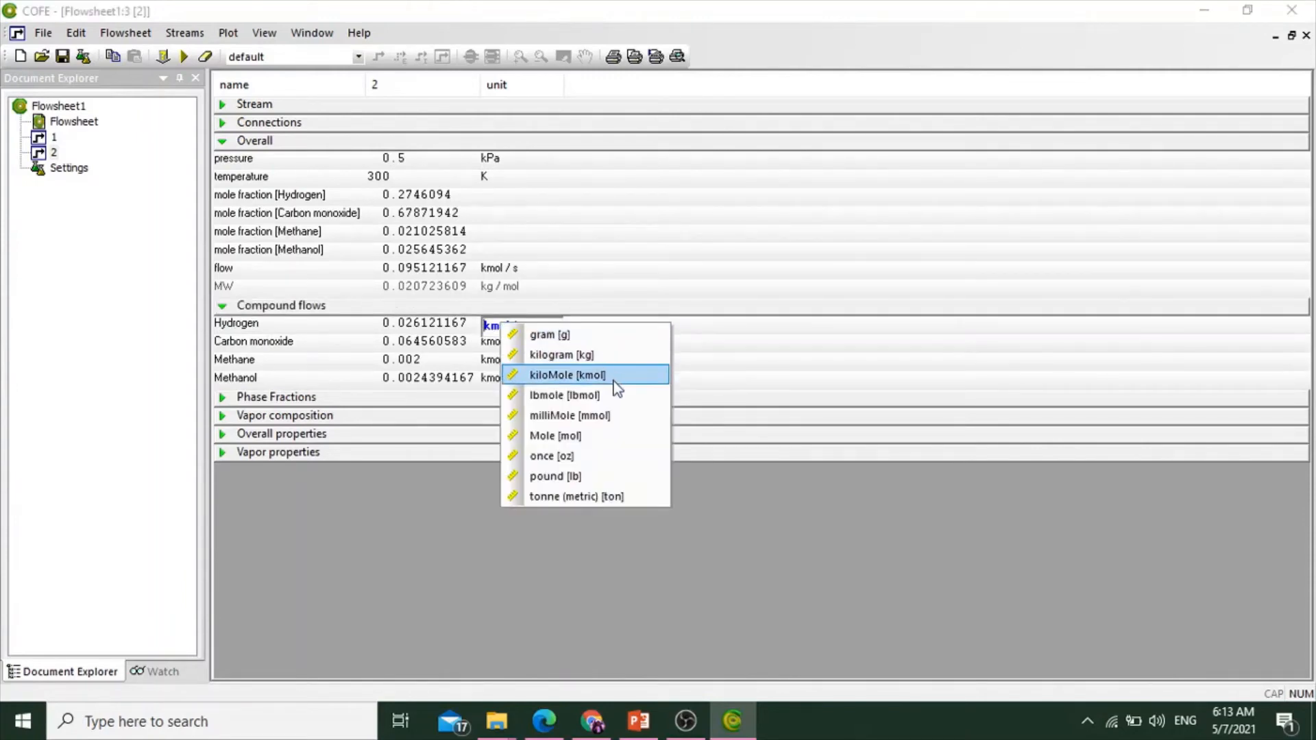
{"action": "left_click", "coordinate": [766, 268]}
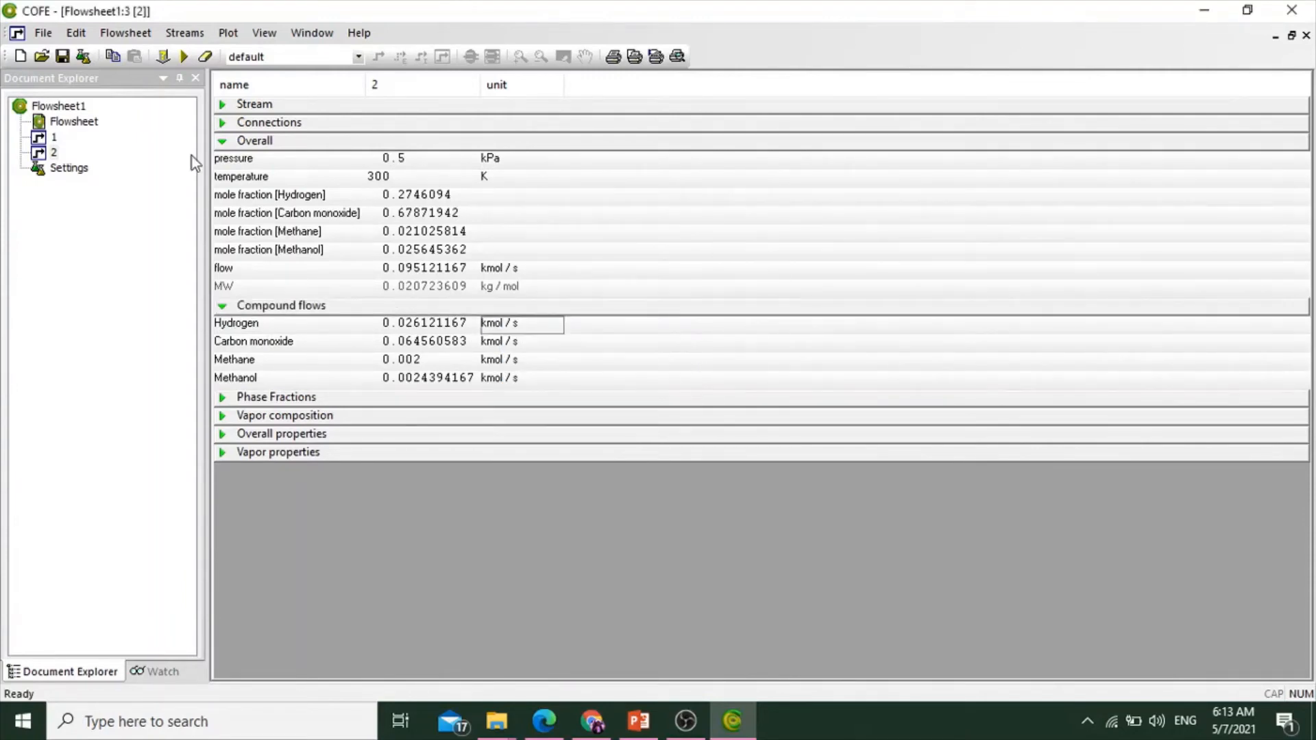
Return to the flowsheet, insert a Flash separator beside the reactor outlet and connect stream 2 to its inlet
{"action": "double_click", "coordinate": [76, 122]}
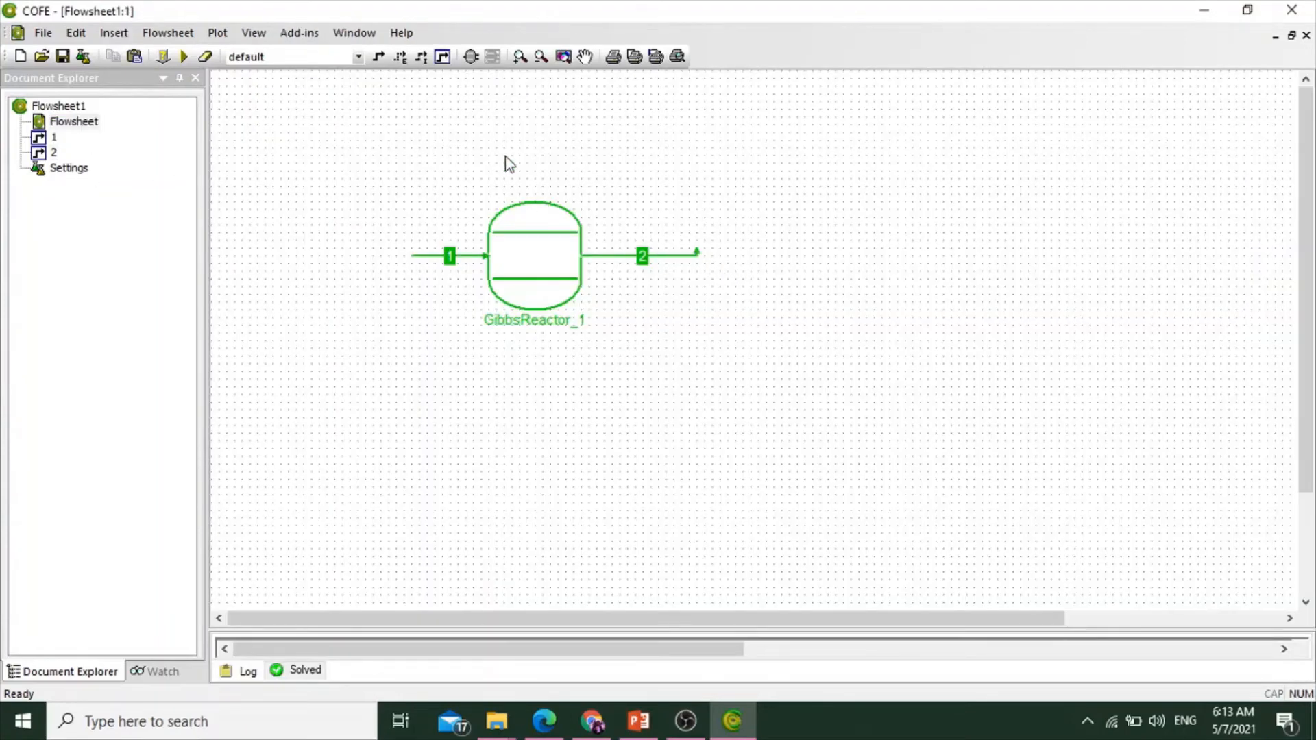
{"action": "left_click", "coordinate": [469, 57]}
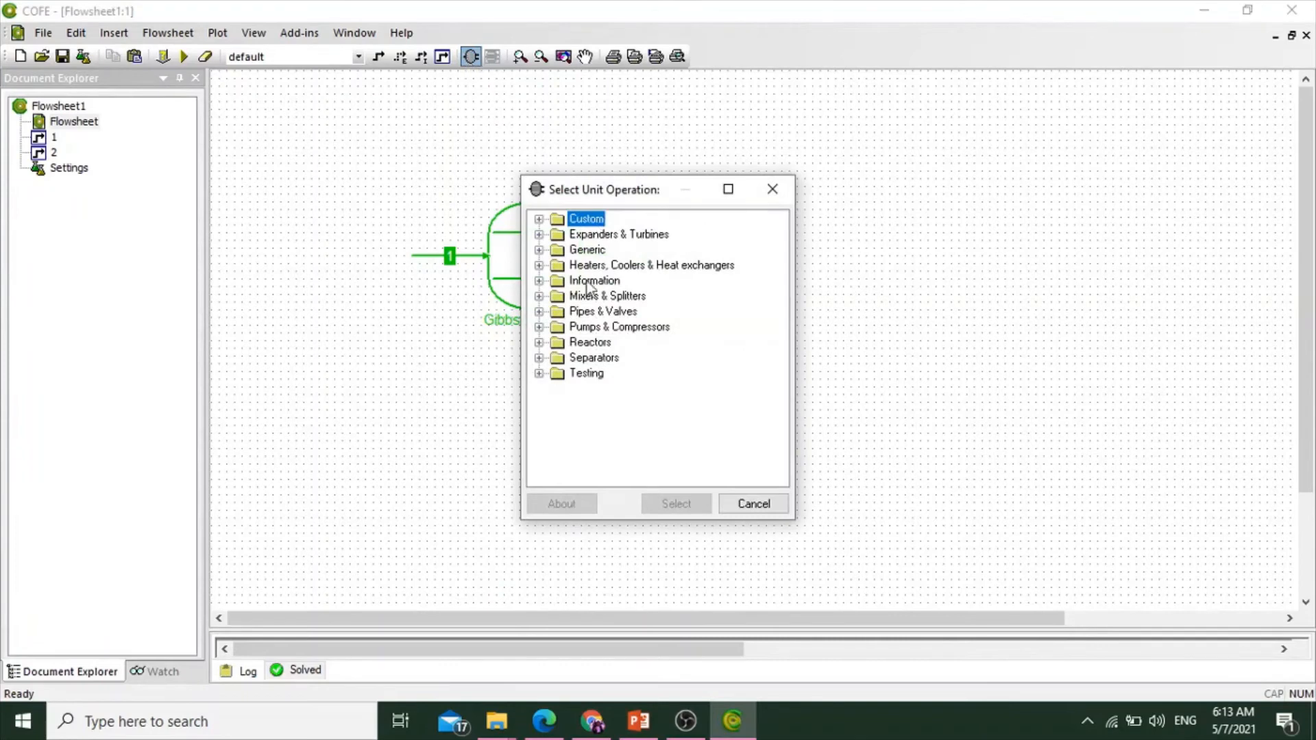
{"action": "left_click", "coordinate": [596, 358]}
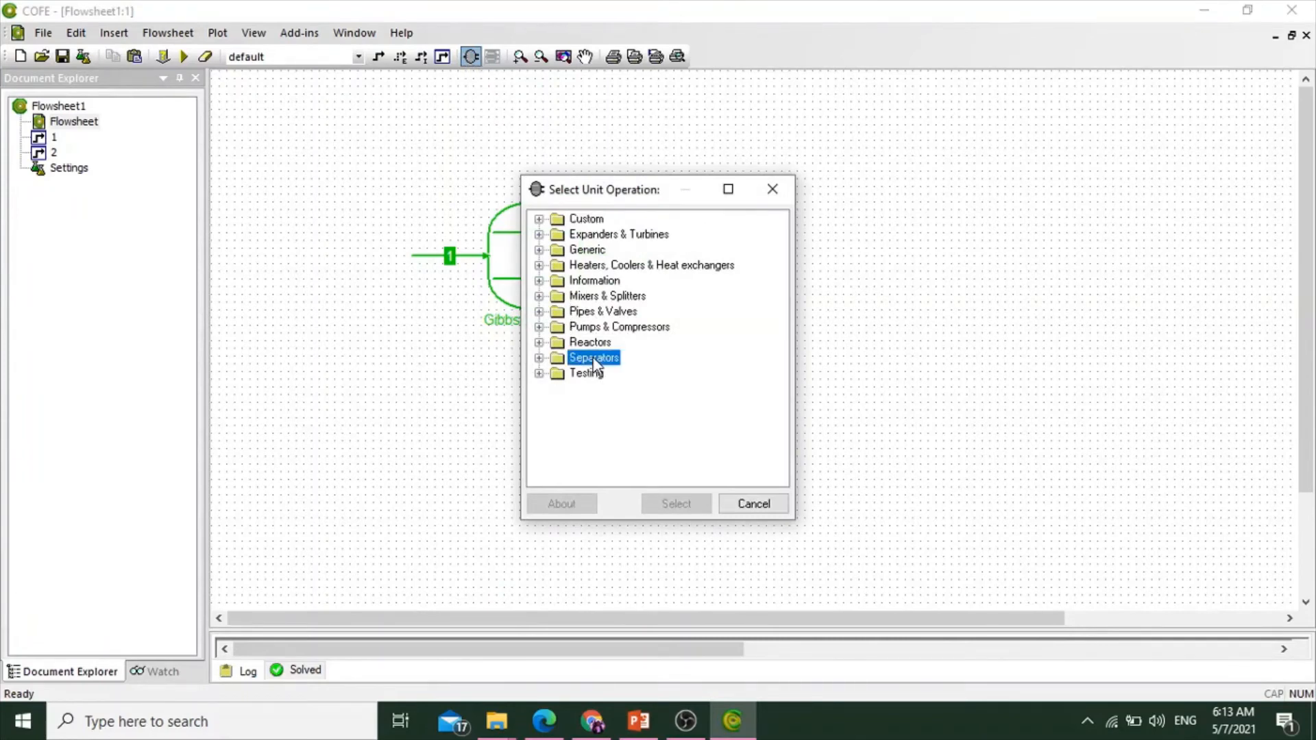
{"action": "left_click", "coordinate": [540, 358]}
{"action": "left_click", "coordinate": [603, 405]}
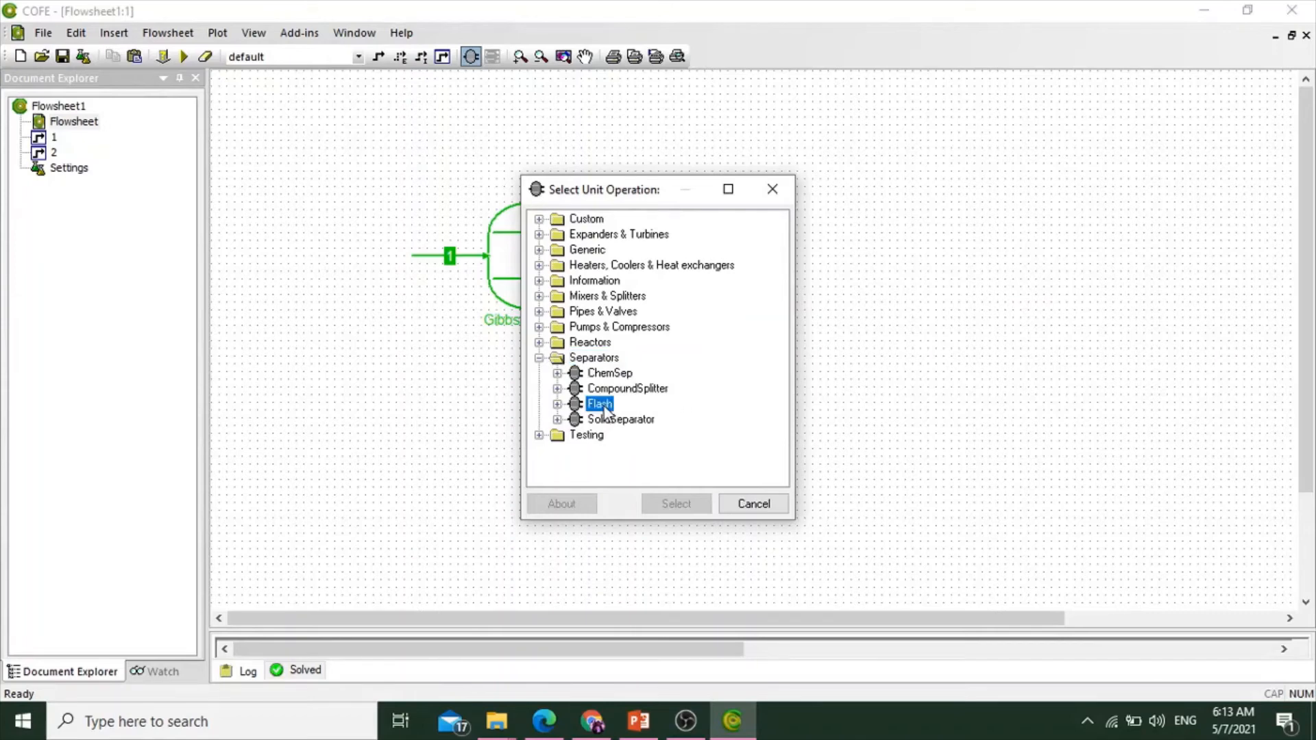
{"action": "left_click", "coordinate": [676, 503]}
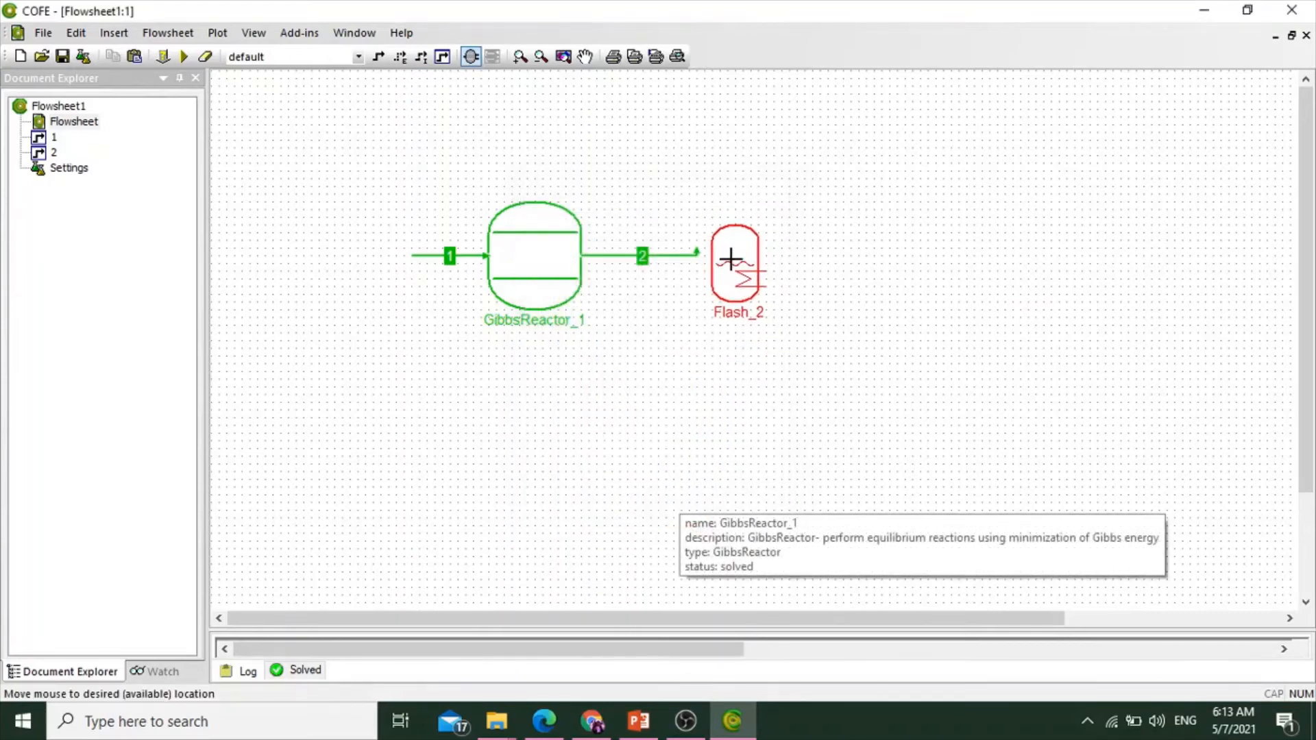
{"action": "left_click", "coordinate": [724, 245]}
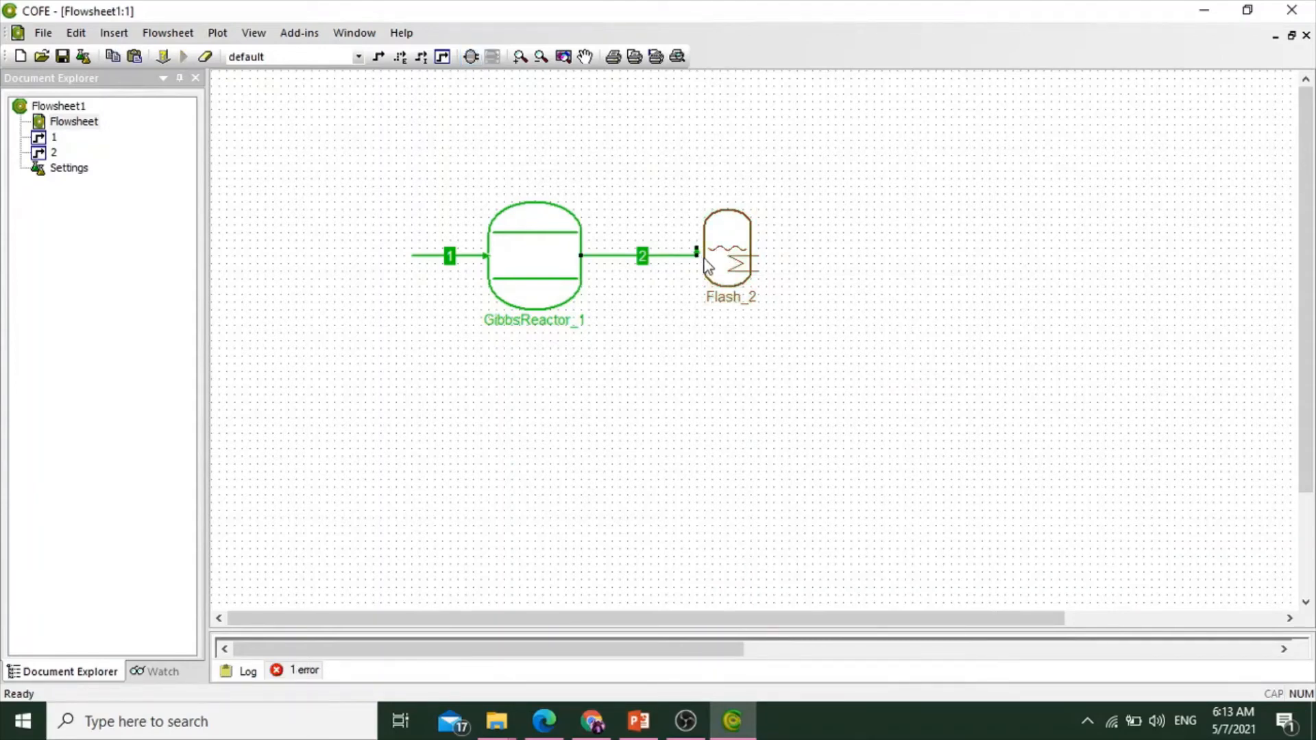
{"action": "left_click_drag", "start_coordinate": [703, 258], "coordinate": [710, 252]}
{"action": "left_click", "coordinate": [731, 250]}
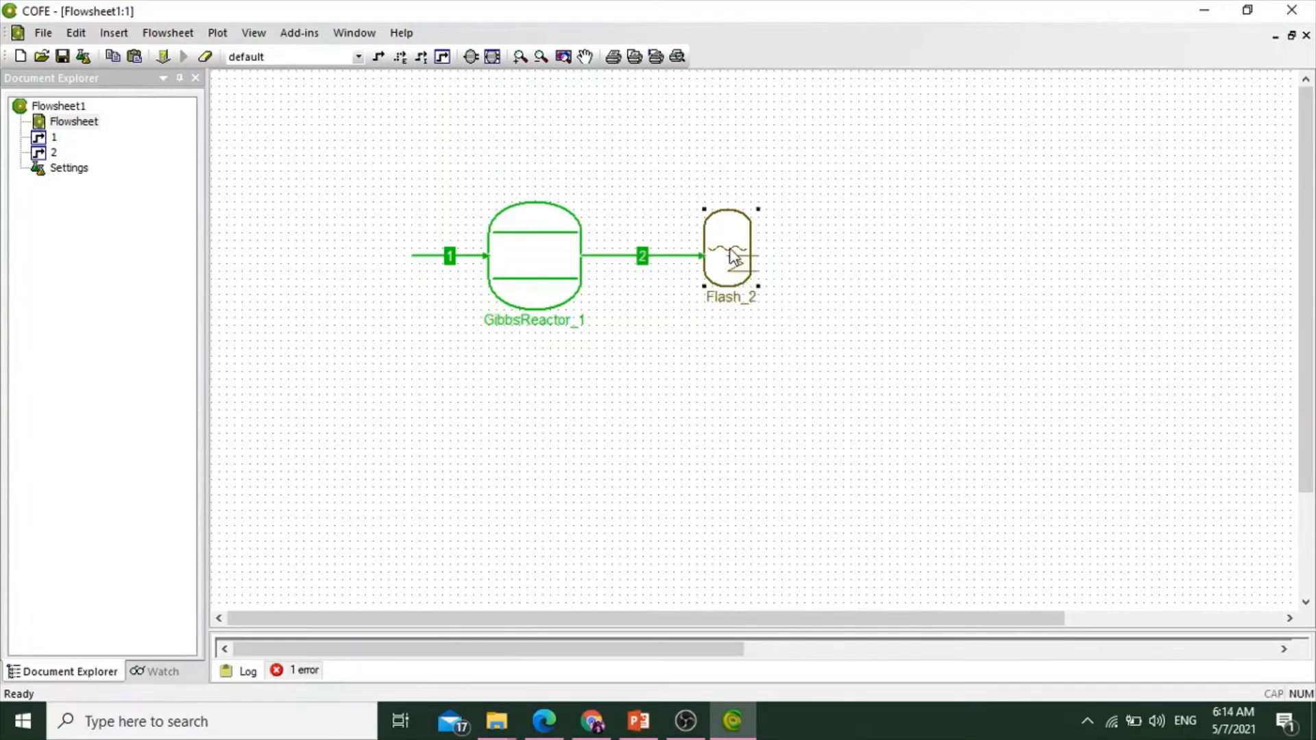
Draw a material stream upward from above the flash separator and connect its start to the Vapor port
{"action": "left_click", "coordinate": [386, 63]}
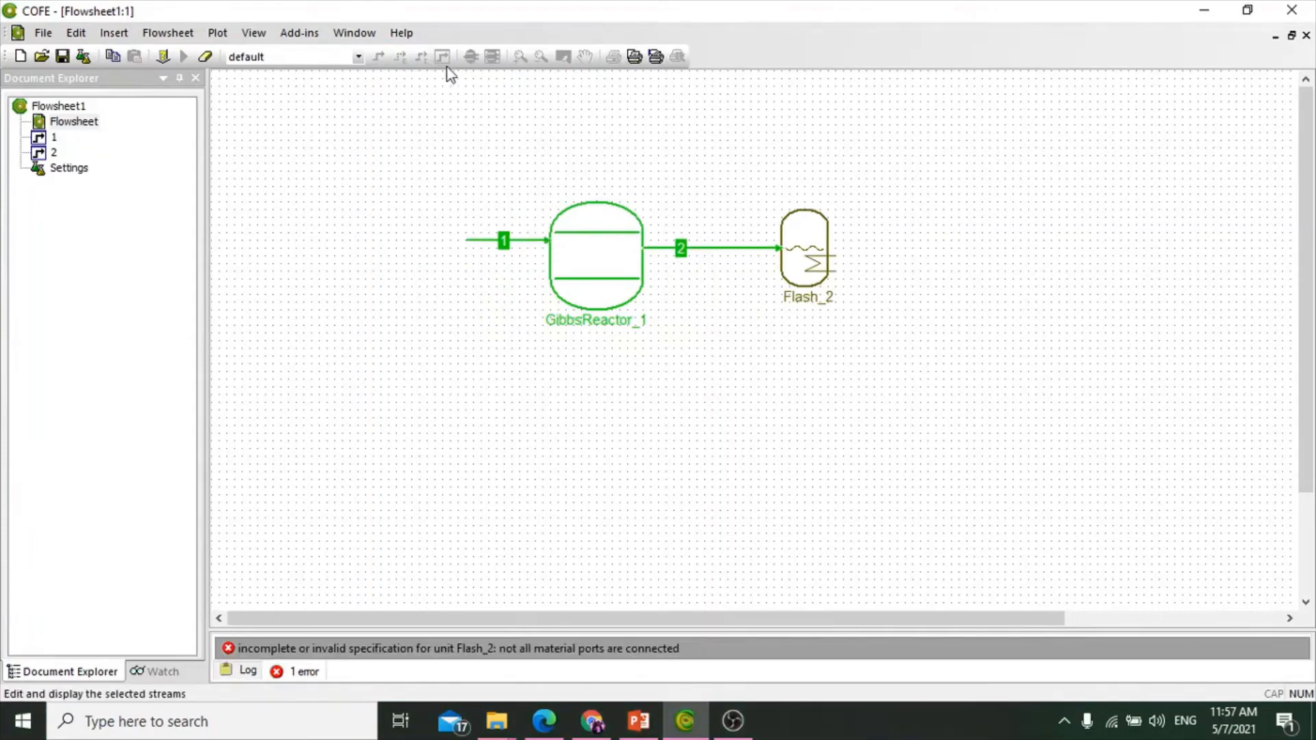
{"action": "left_click", "coordinate": [379, 57]}
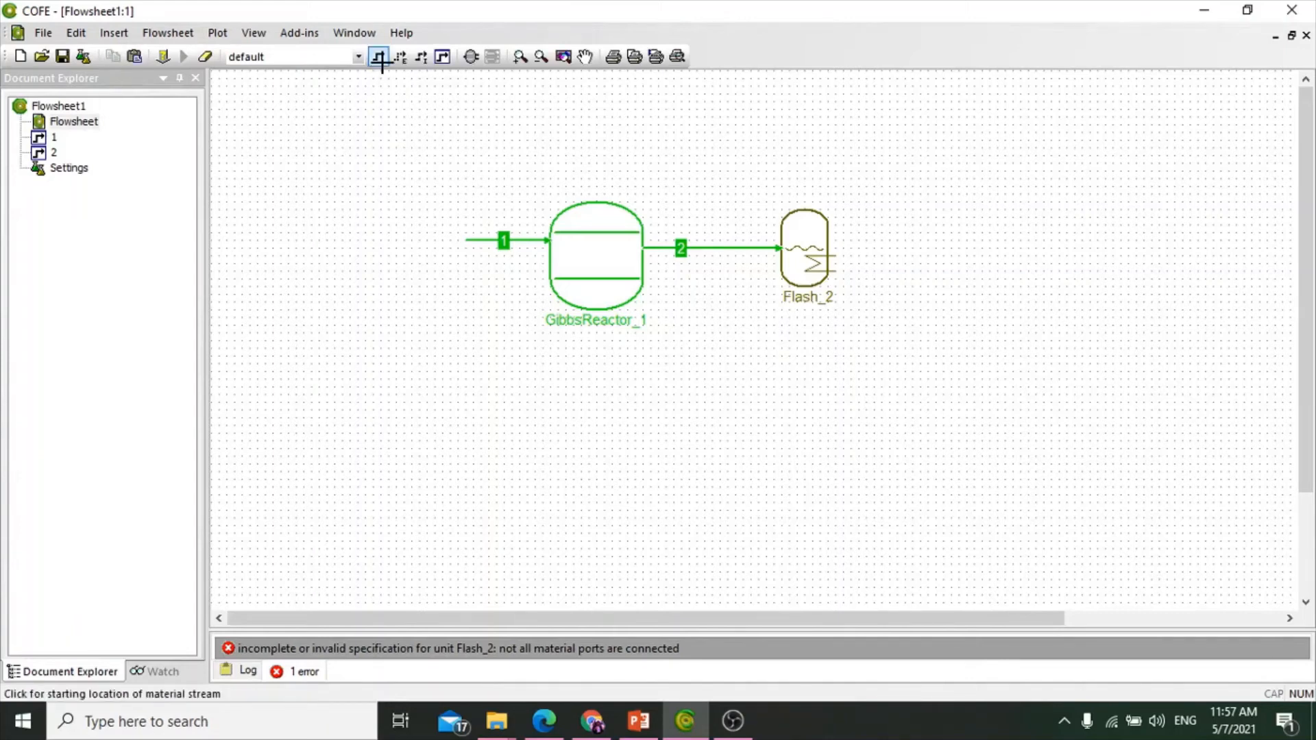
{"action": "left_click", "coordinate": [805, 197]}
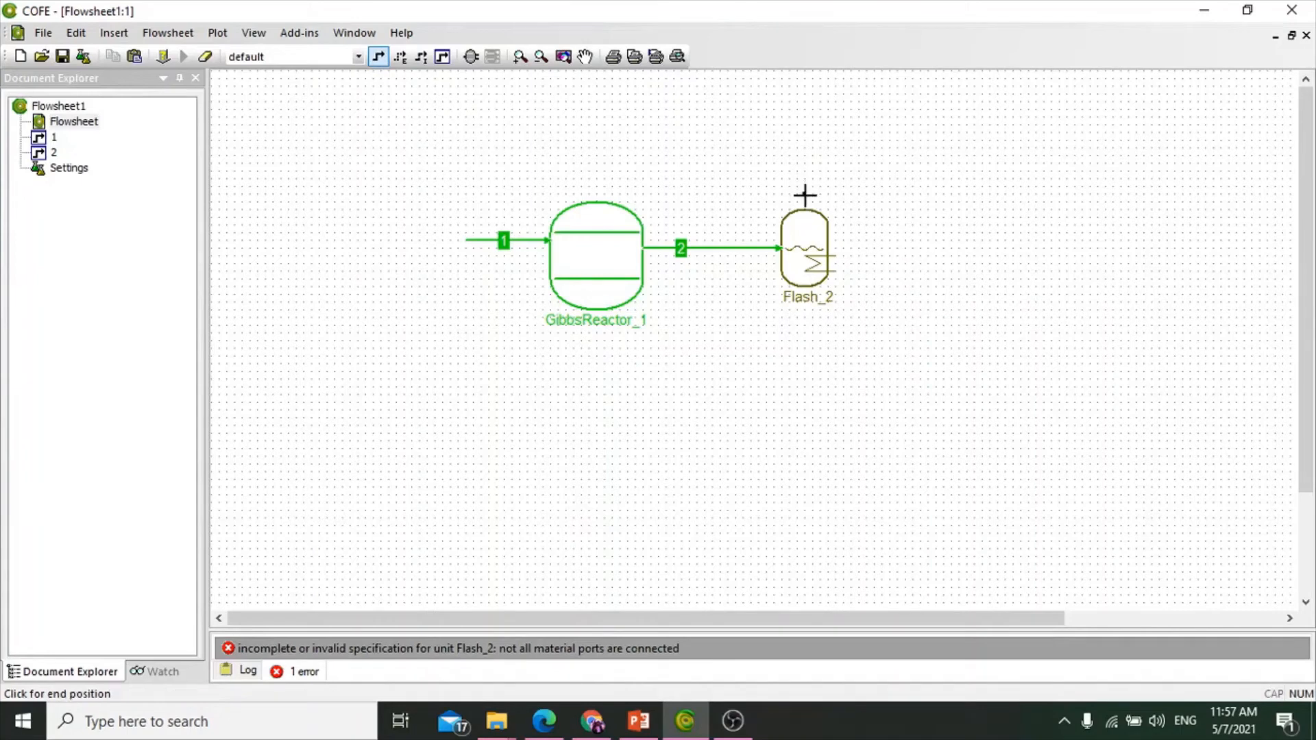
{"action": "left_click", "coordinate": [804, 131]}
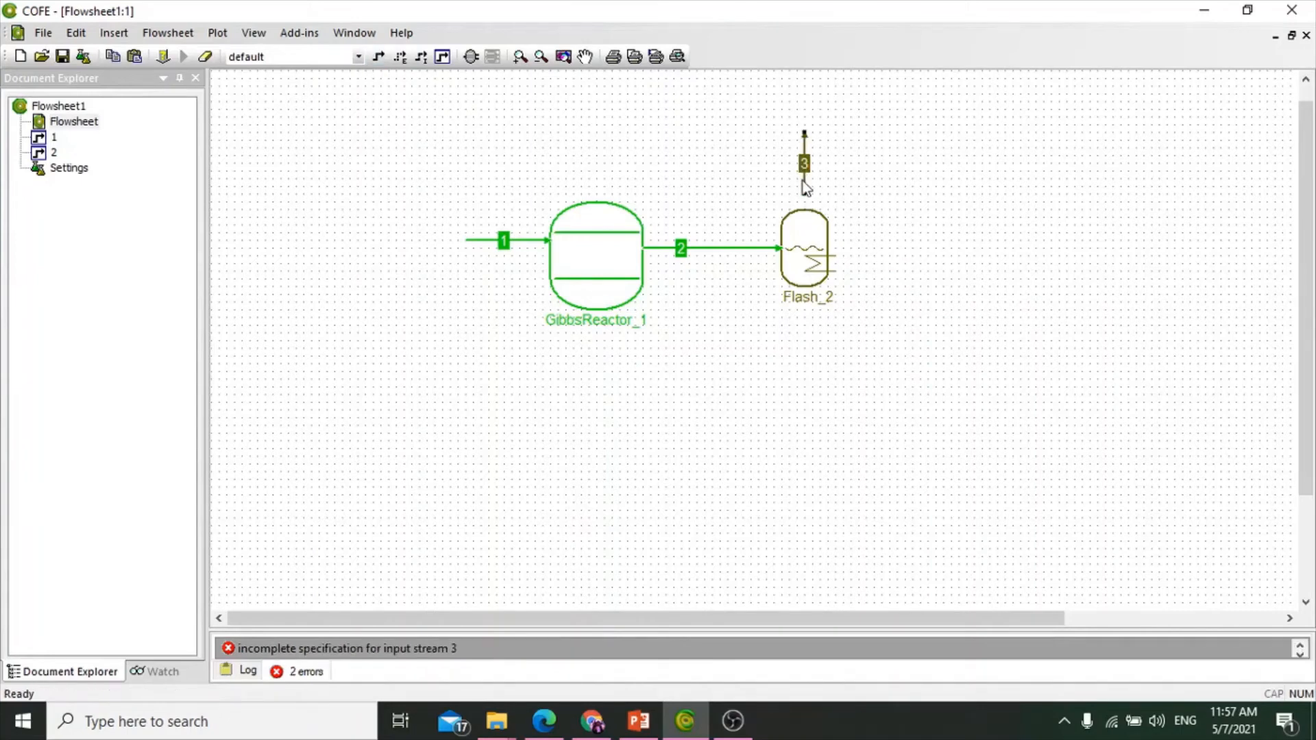
{"action": "mouse_move", "coordinate": [807, 191]}
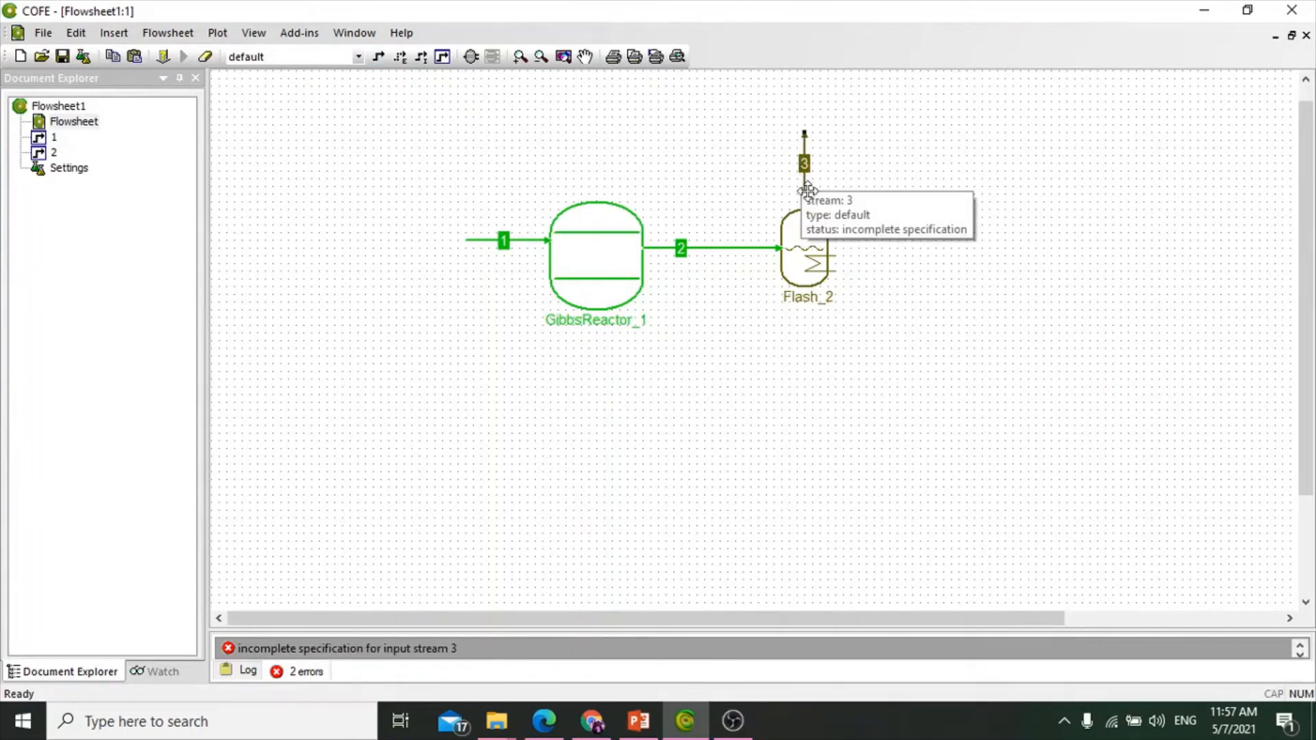
{"action": "left_click_drag", "start_coordinate": [804, 195], "coordinate": [804, 210]}
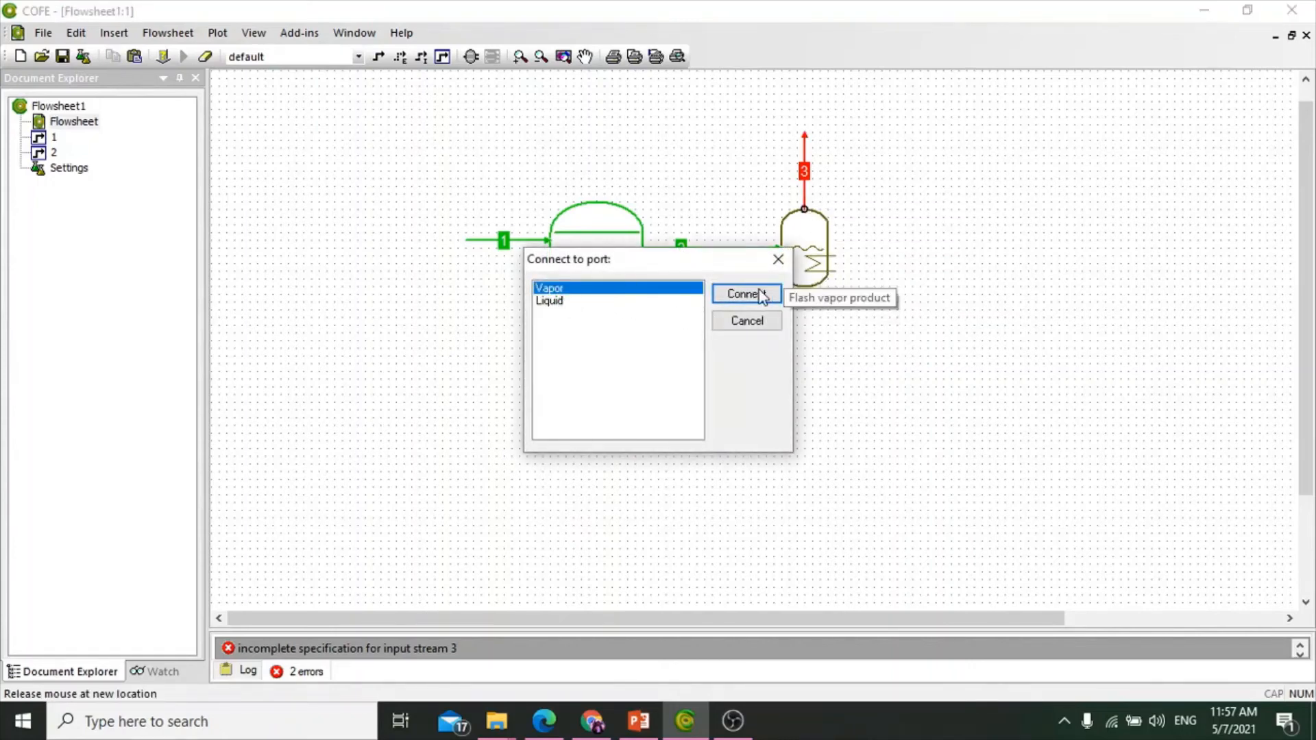
{"action": "left_click_drag", "start_coordinate": [670, 264], "coordinate": [713, 283]}
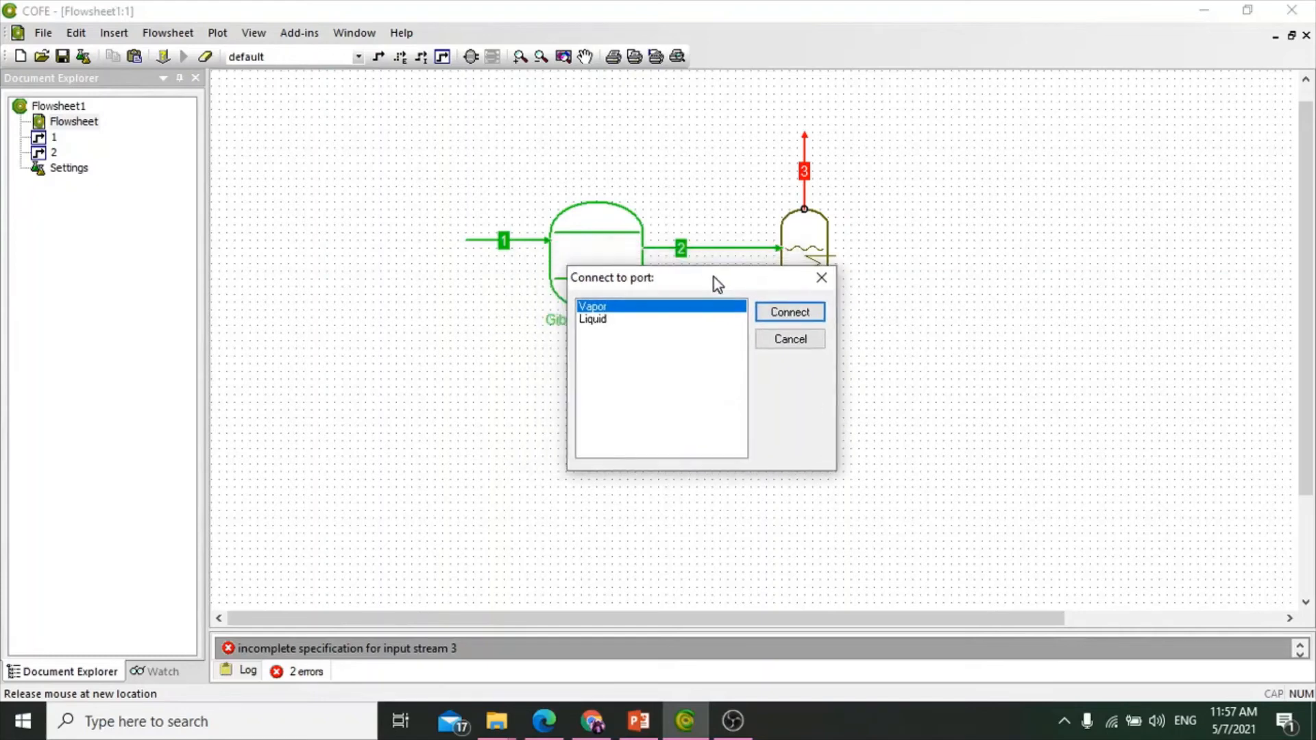
{"action": "left_click", "coordinate": [798, 312]}
Add a liquid outlet stream below the flash separator, with its end turned sideways, and solve the flowsheet
{"action": "left_click", "coordinate": [378, 56]}
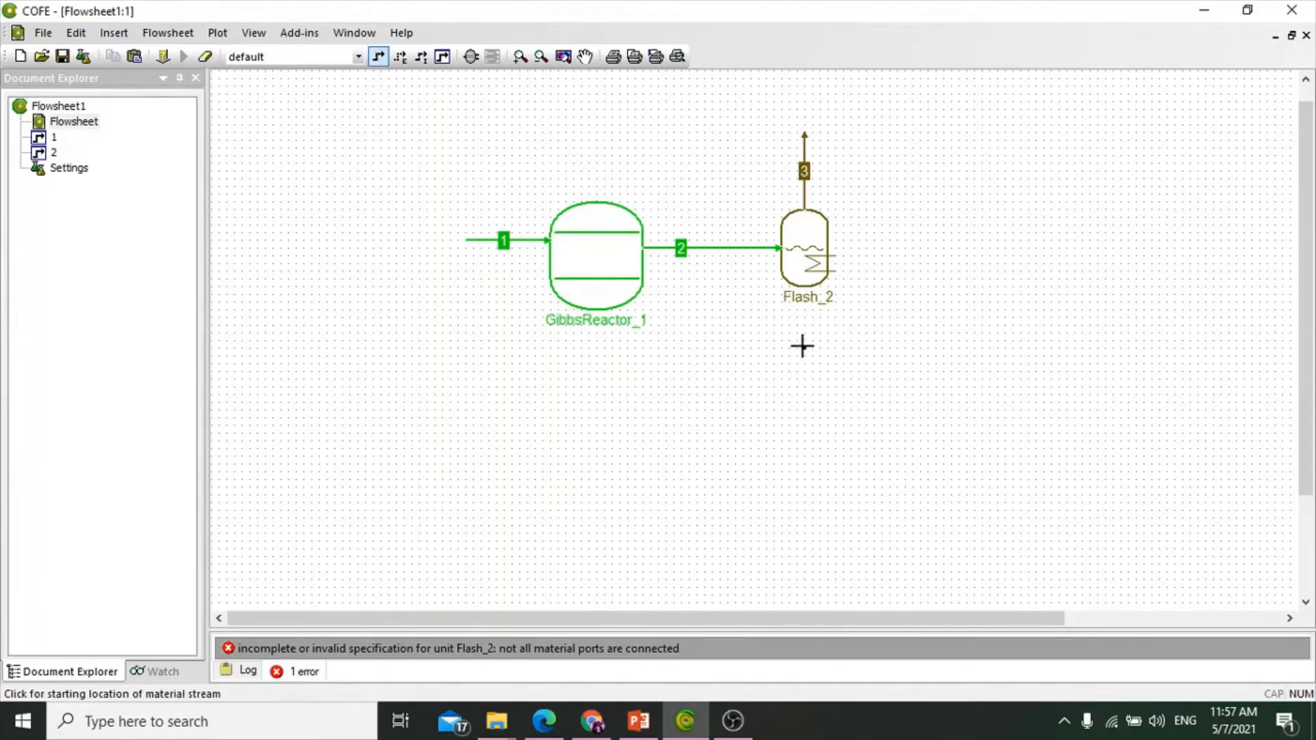
{"action": "left_click", "coordinate": [804, 294]}
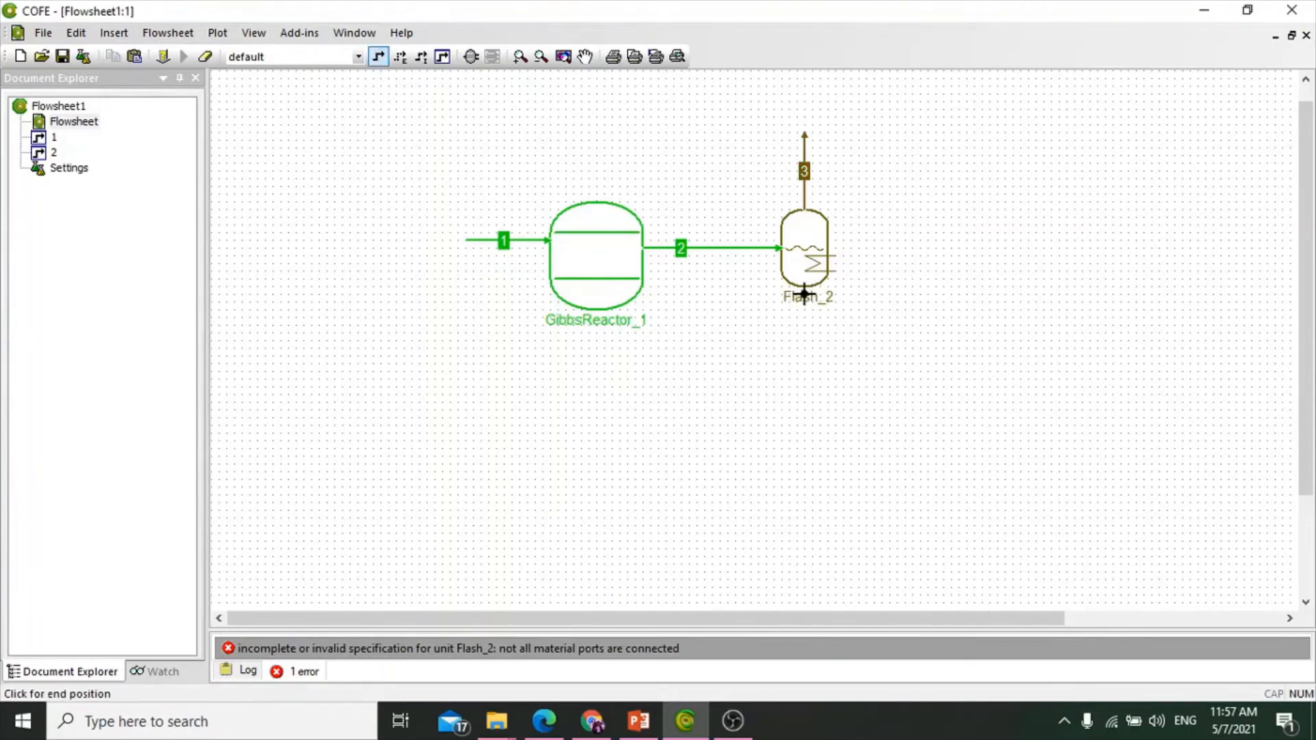
{"action": "left_click", "coordinate": [808, 378]}
{"action": "left_click_drag", "start_coordinate": [804, 295], "coordinate": [805, 287]}
{"action": "left_click", "coordinate": [810, 383]}
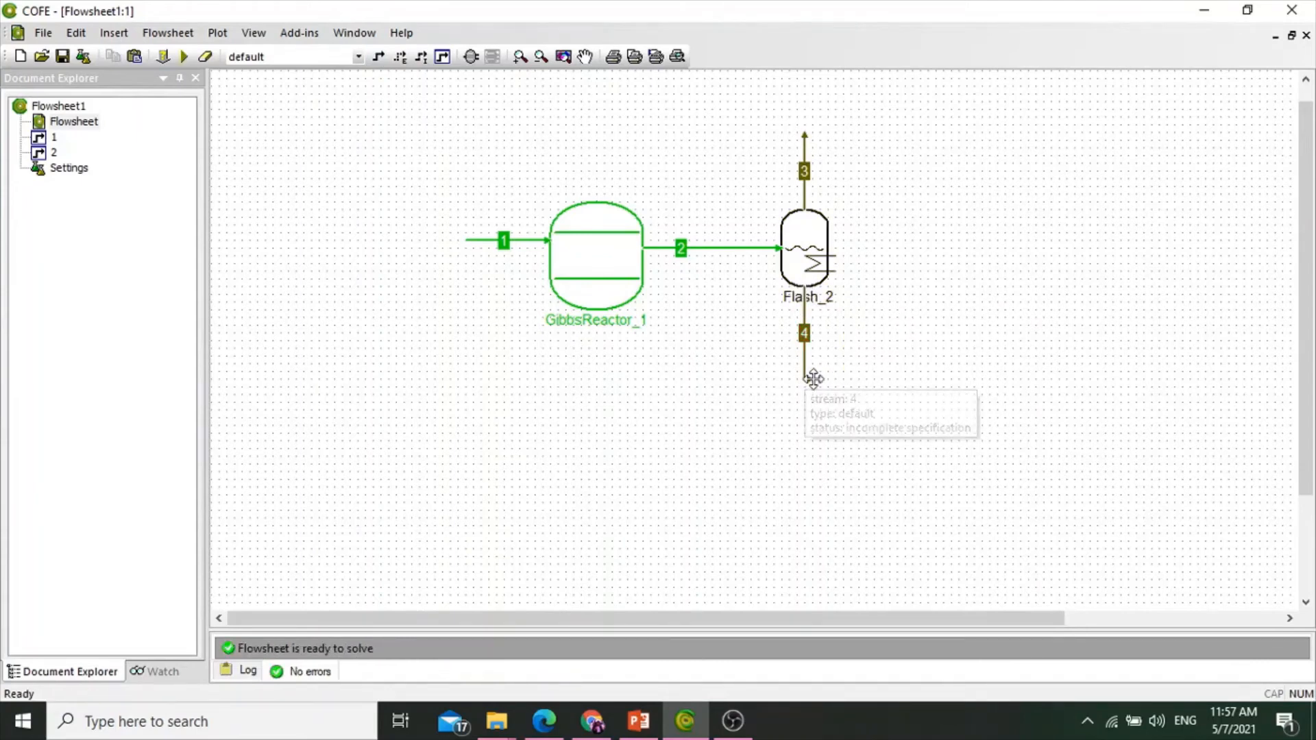
{"action": "left_click_drag", "start_coordinate": [814, 378], "coordinate": [817, 378]}
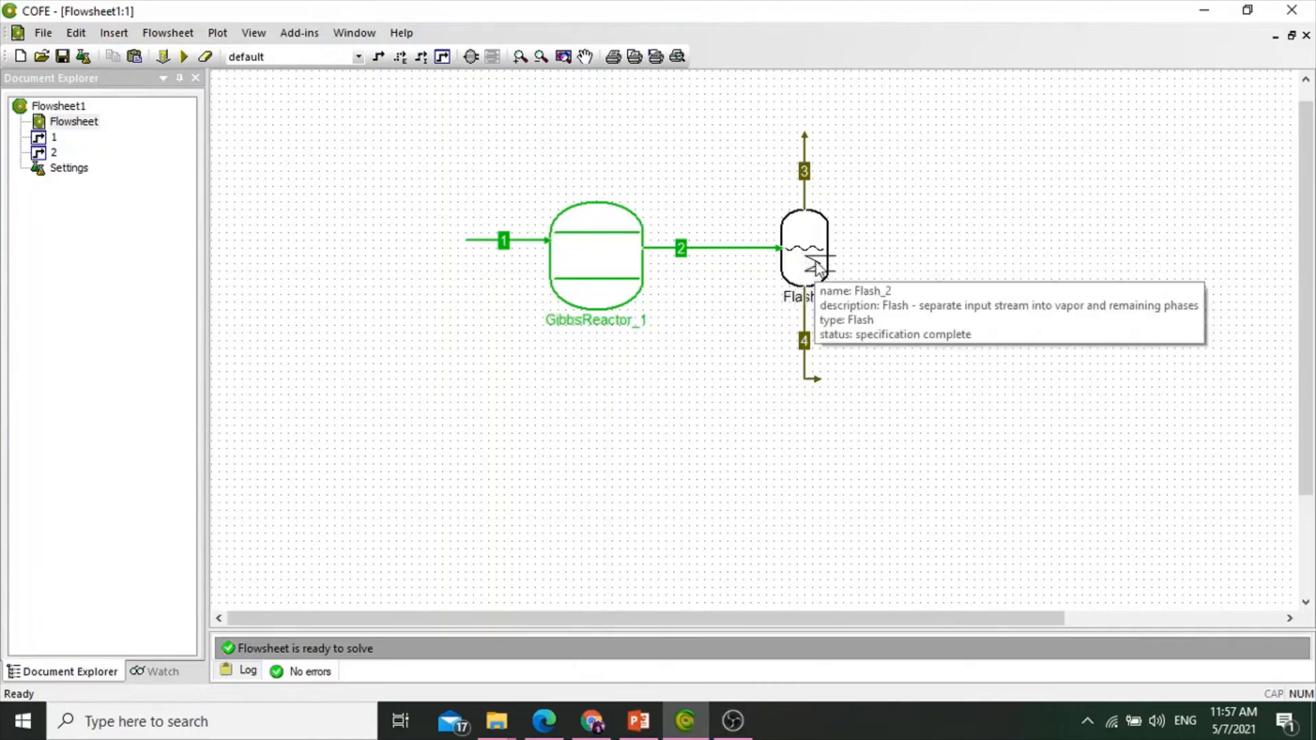
{"action": "left_click", "coordinate": [185, 57]}
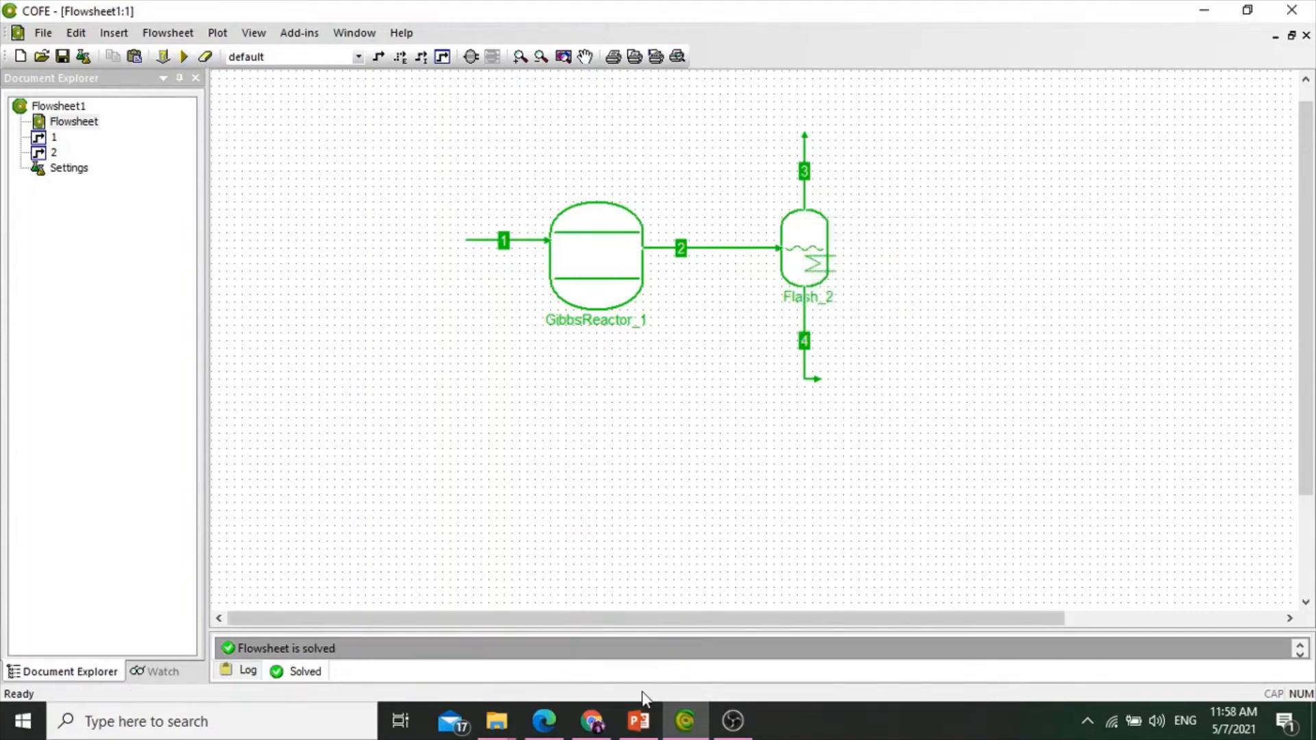
Switch to Edge to check the reactor-separator recycle diagram in Jamboard, then return to COFE
{"action": "left_click", "coordinate": [593, 721]}
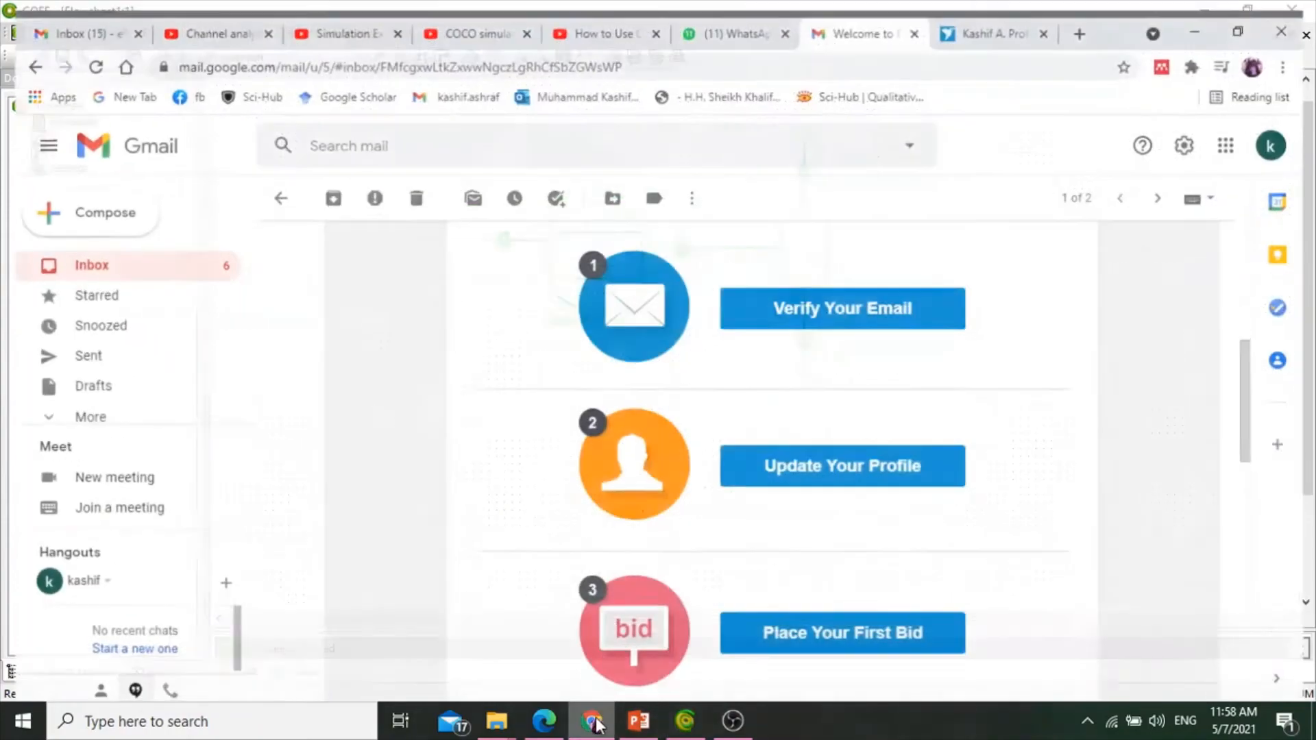
{"action": "left_click", "coordinate": [543, 722]}
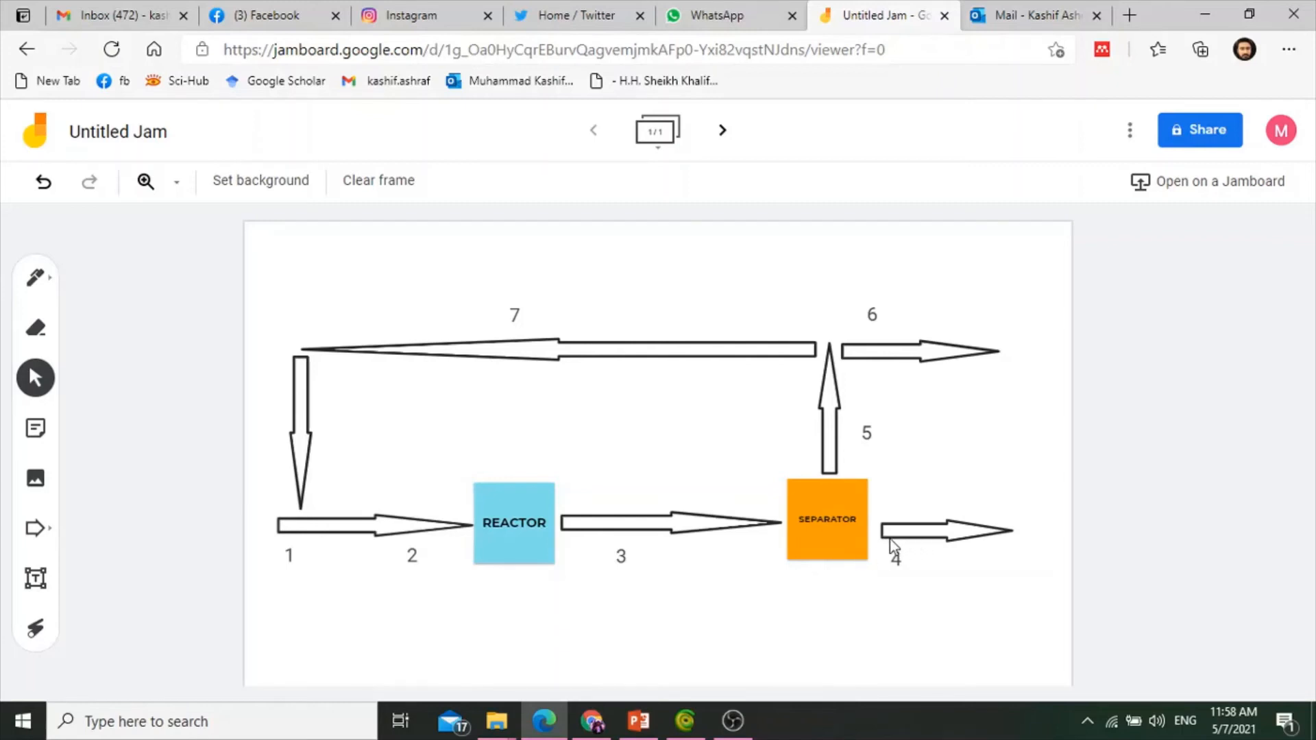
{"action": "left_click", "coordinate": [1205, 12]}
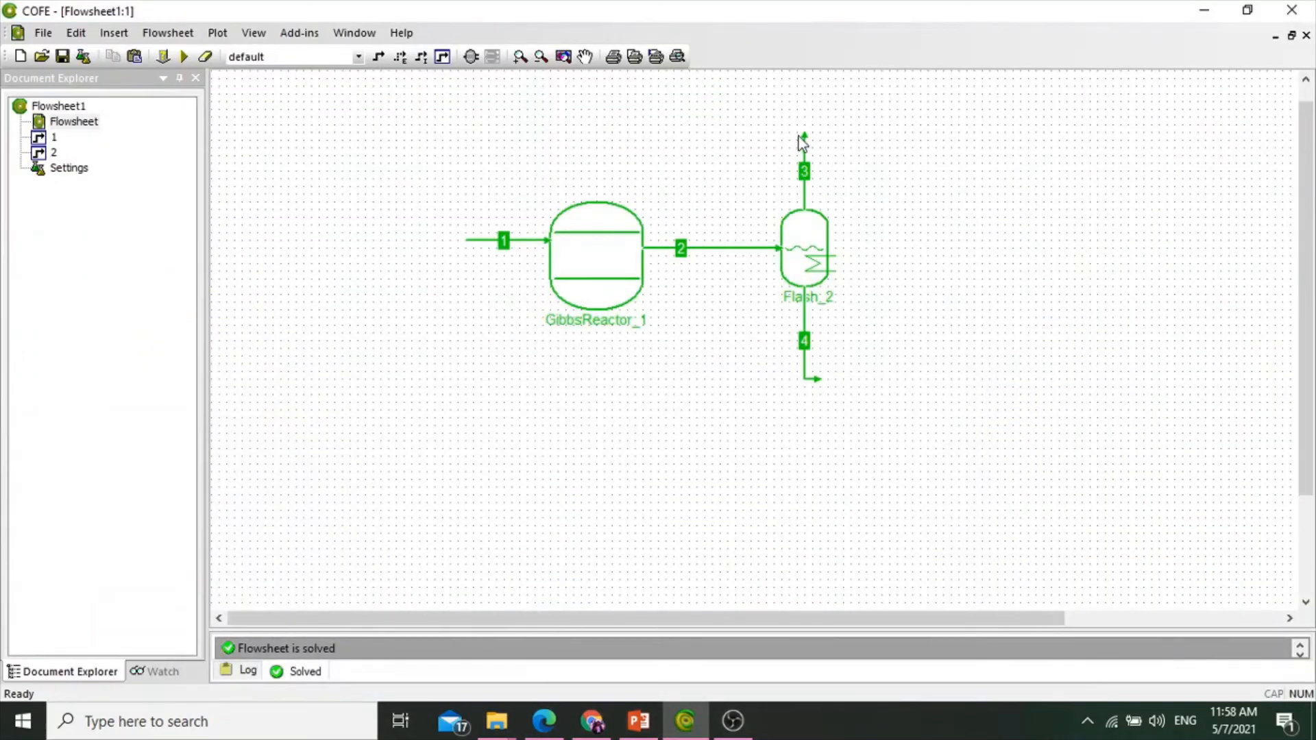
Insert a Splitter beside the end of the flash vapor stream and connect stream 3 to its inlet
{"action": "mouse_move", "coordinate": [801, 135]}
{"action": "left_click", "coordinate": [471, 58]}
{"action": "left_click", "coordinate": [604, 298]}
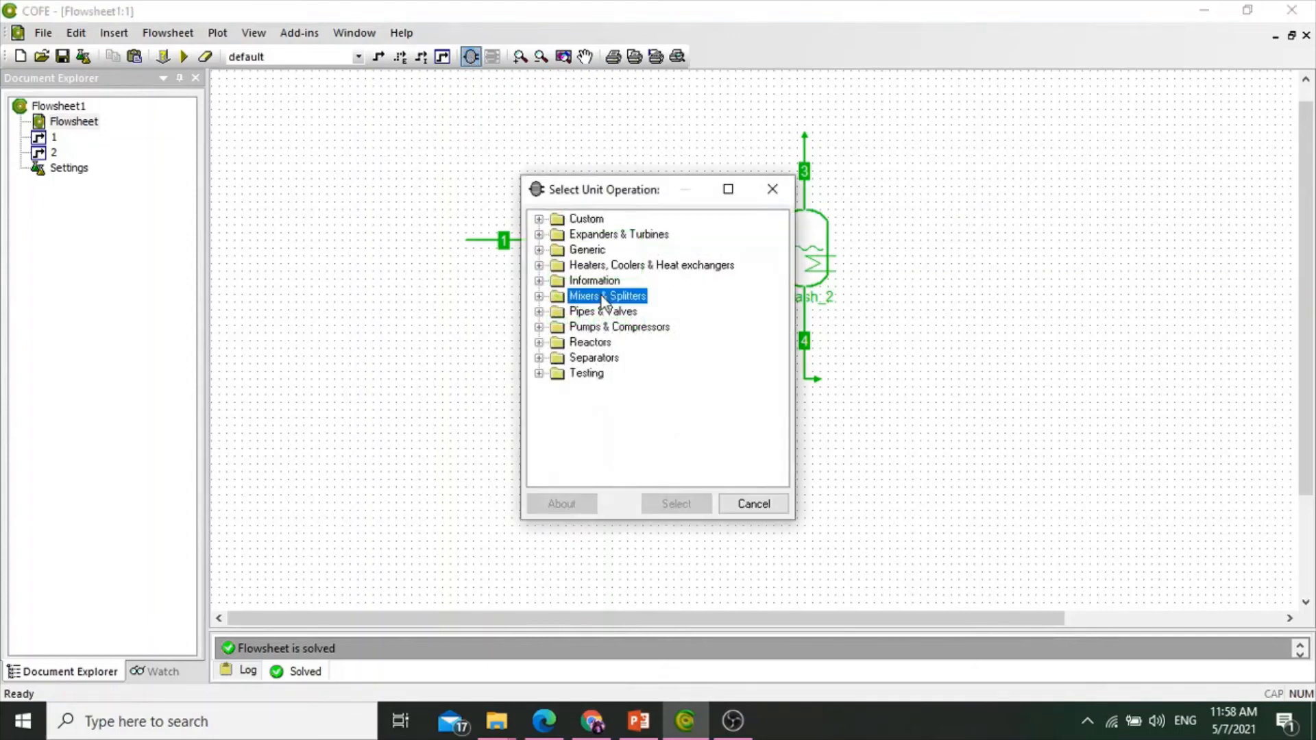
{"action": "left_click", "coordinate": [539, 297]}
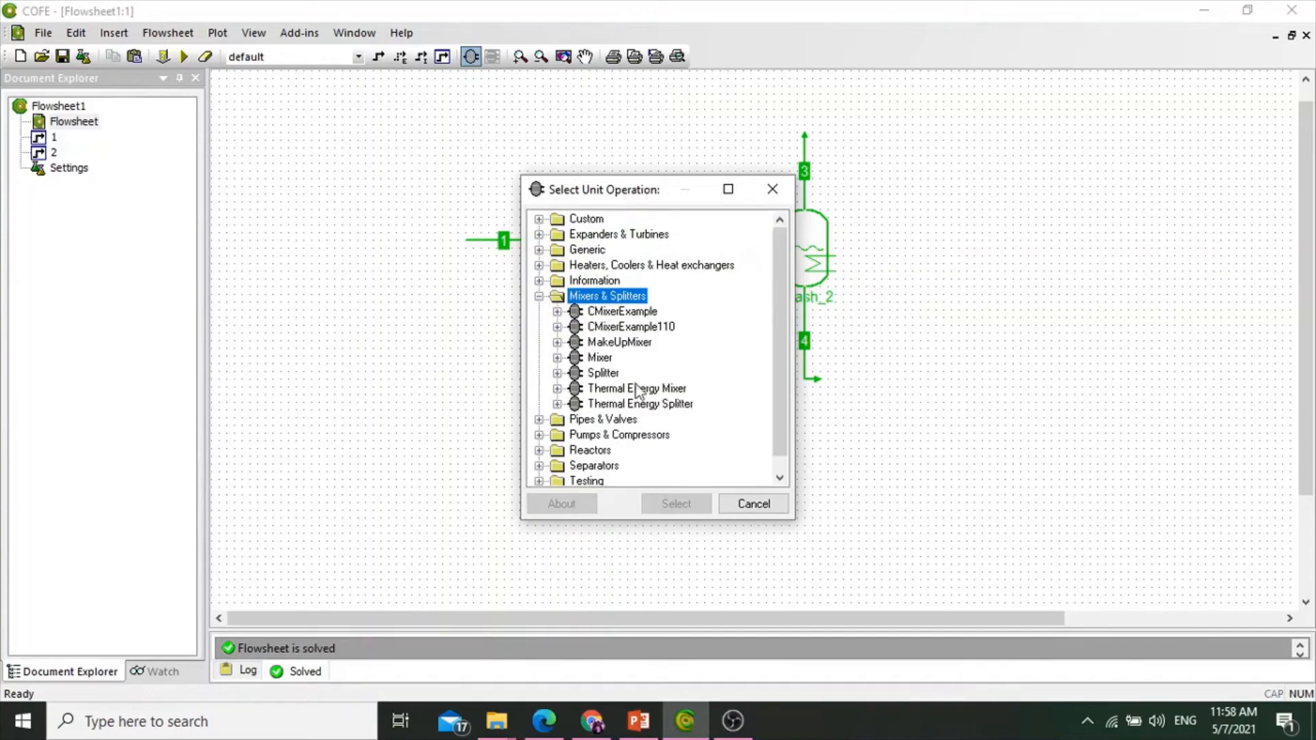
{"action": "left_click", "coordinate": [603, 373]}
{"action": "left_click", "coordinate": [676, 504]}
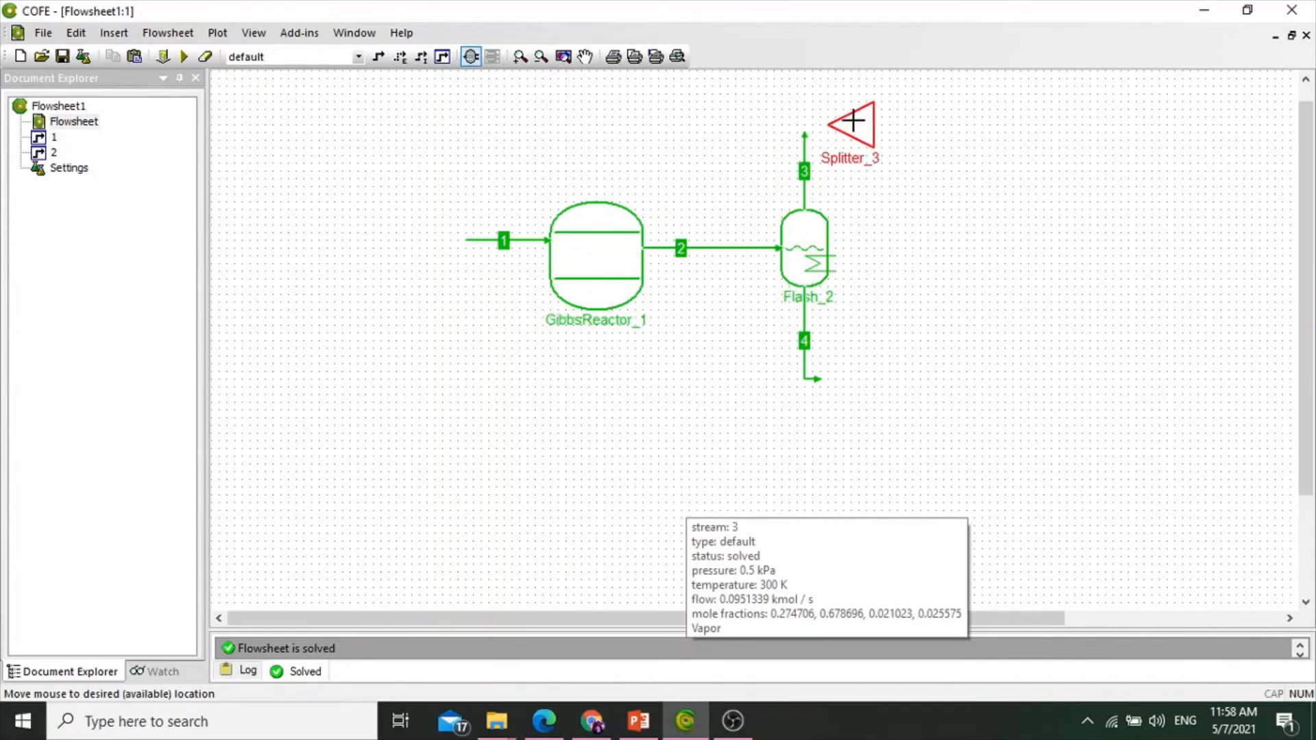
{"action": "left_click", "coordinate": [853, 128]}
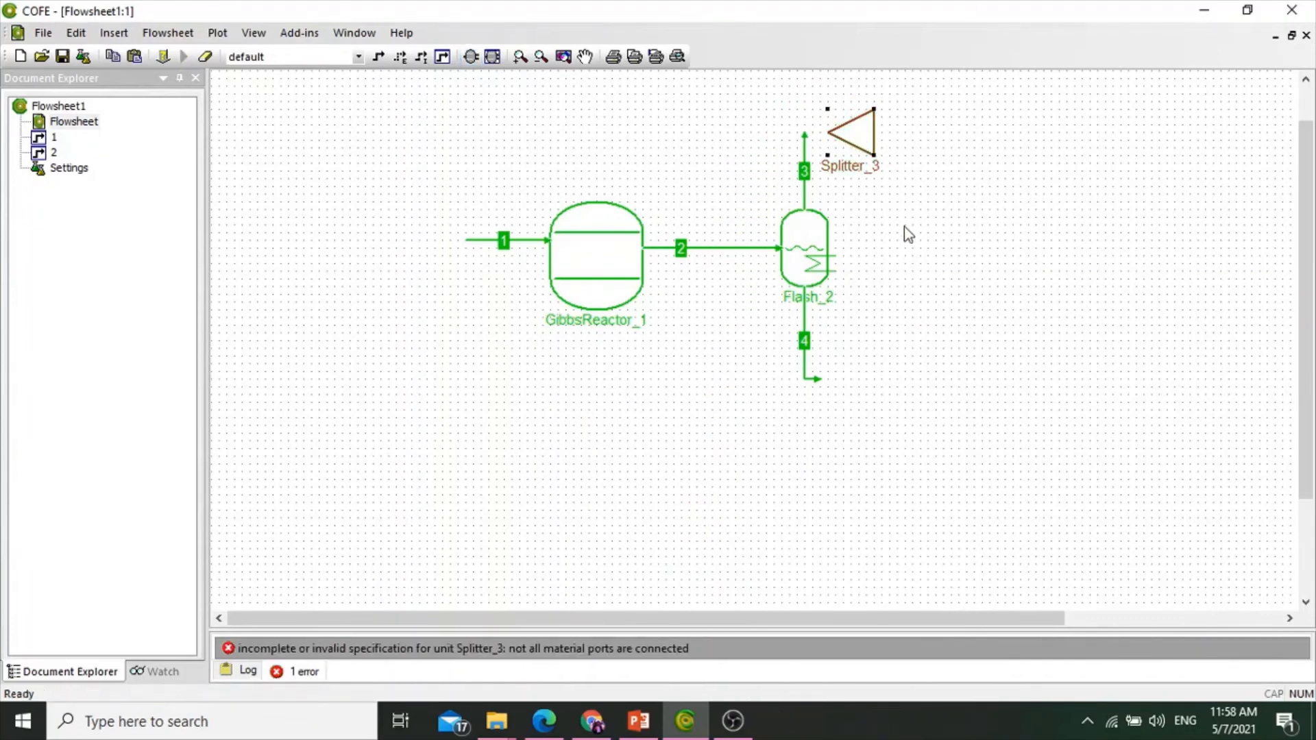
{"action": "left_click", "coordinate": [919, 259]}
{"action": "mouse_move", "coordinate": [804, 134]}
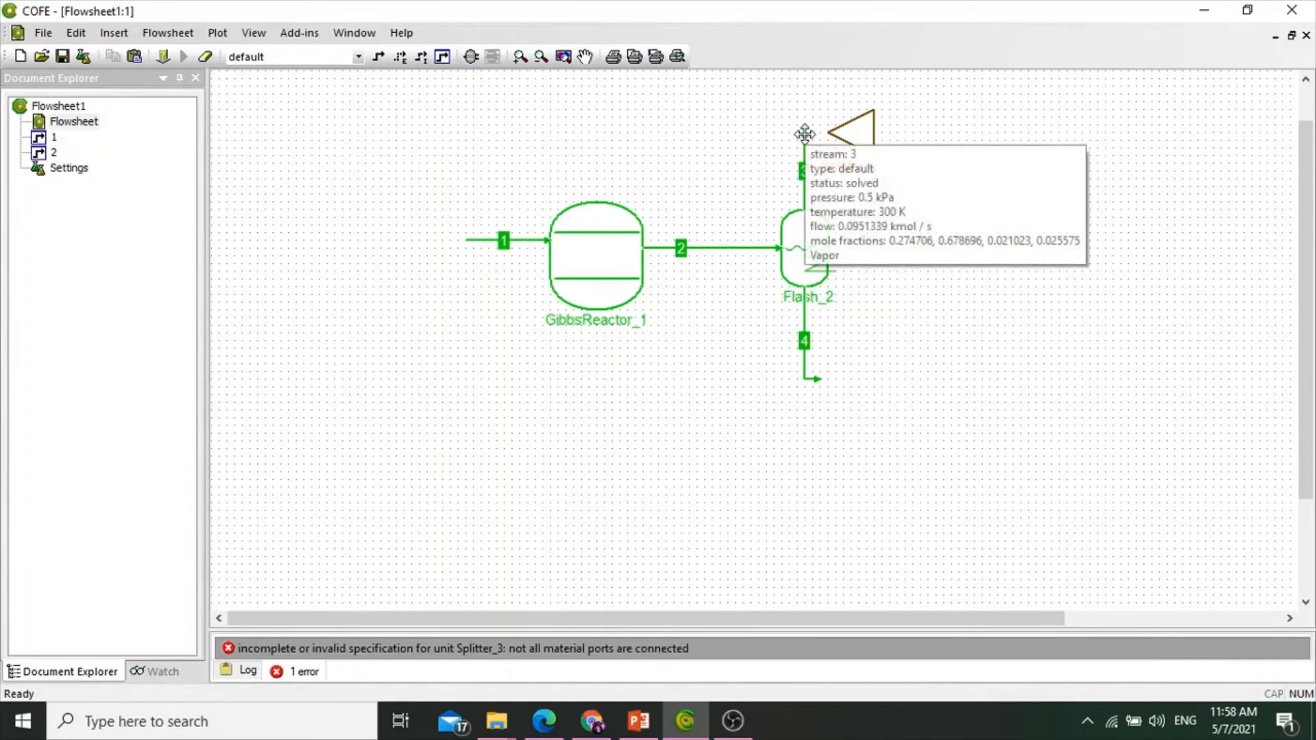
{"action": "left_click_drag", "start_coordinate": [805, 135], "coordinate": [828, 132]}
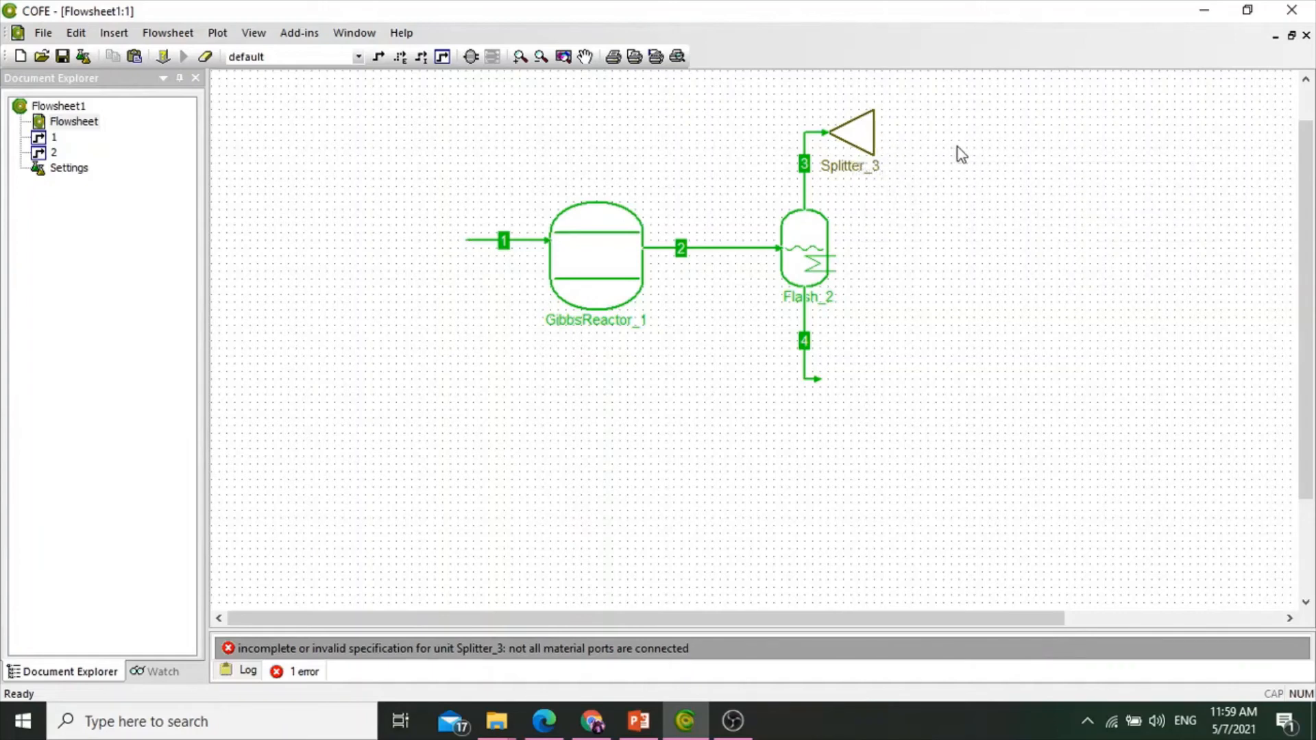
Draw a material stream beside the splitter and connect its start to the splitter's Outlet1 port
{"action": "left_click", "coordinate": [378, 58]}
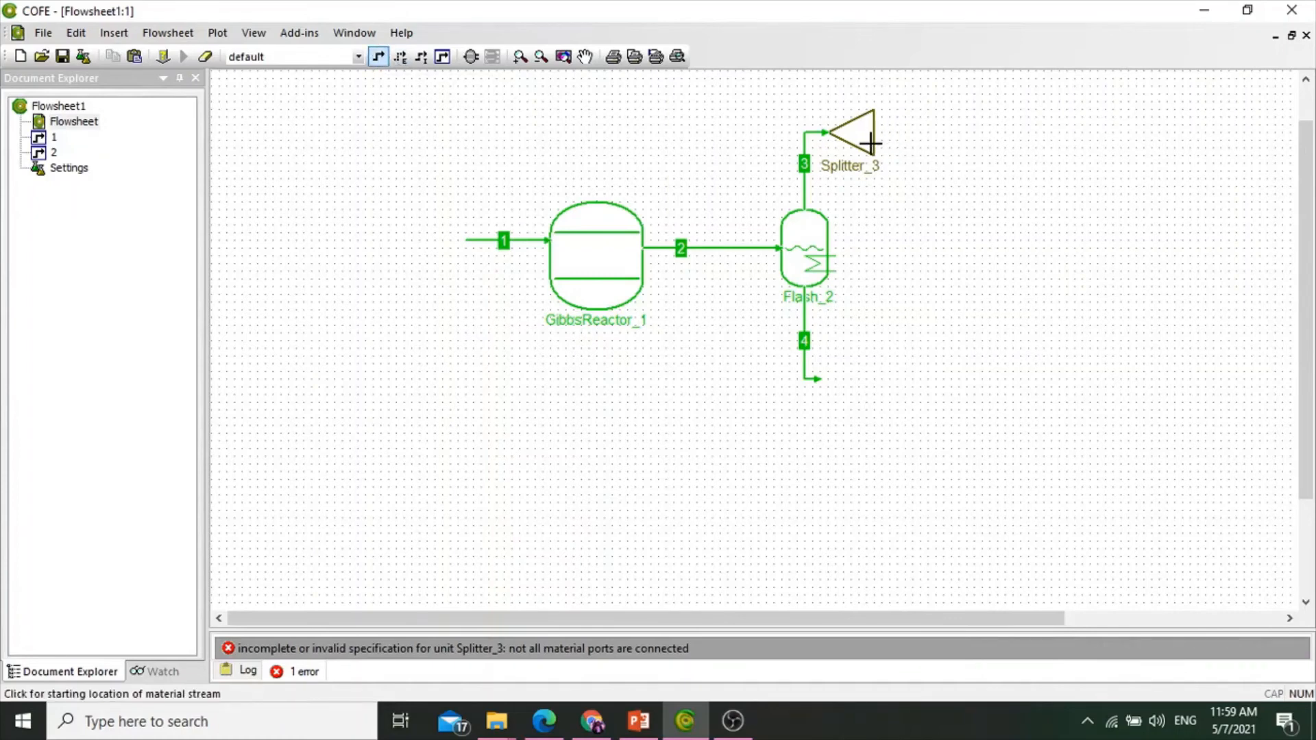
{"action": "left_click", "coordinate": [936, 148]}
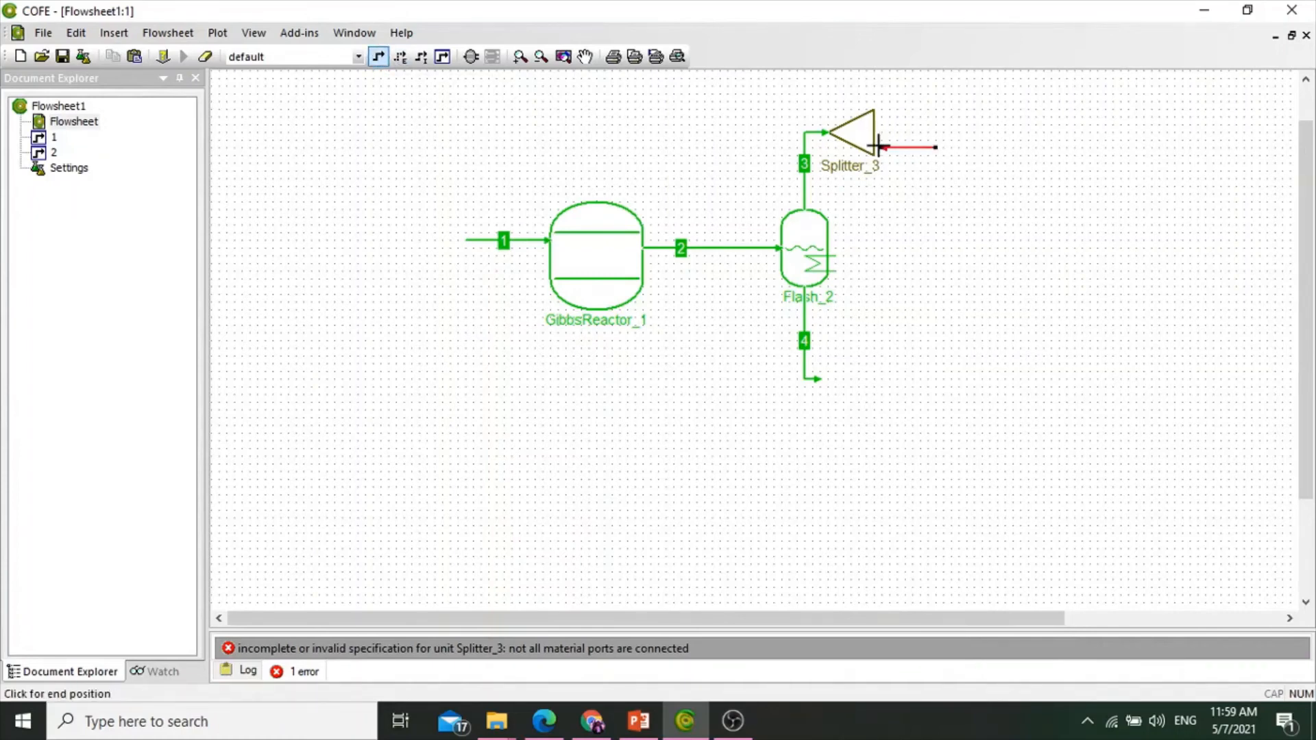
{"action": "left_click", "coordinate": [982, 145]}
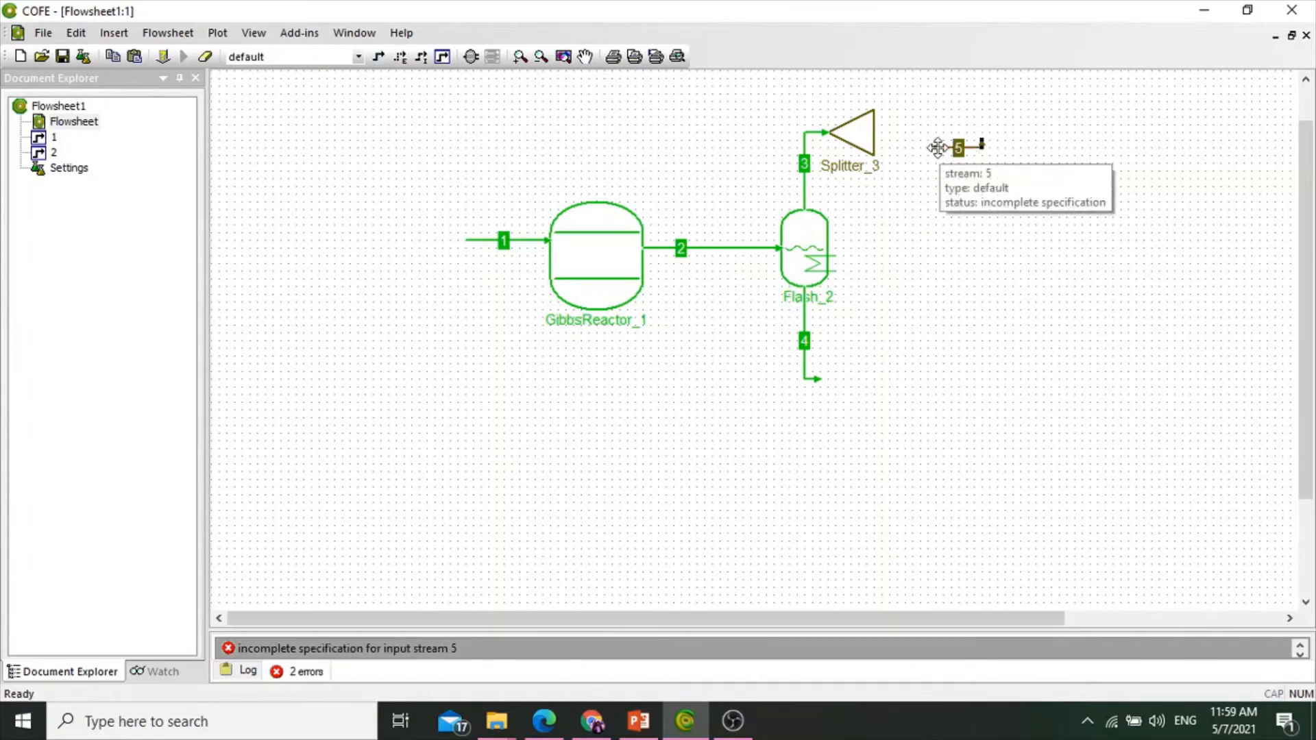
{"action": "left_click_drag", "start_coordinate": [937, 147], "coordinate": [874, 148]}
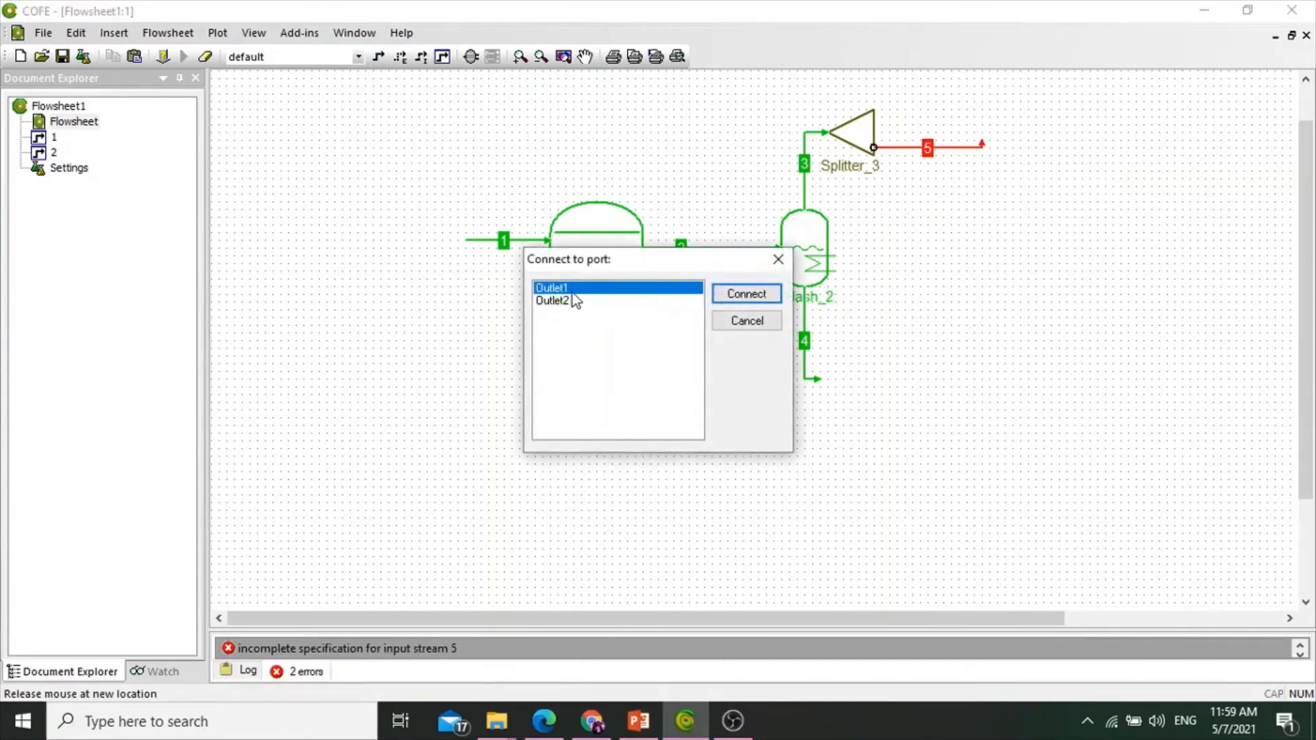
{"action": "left_click", "coordinate": [748, 296]}
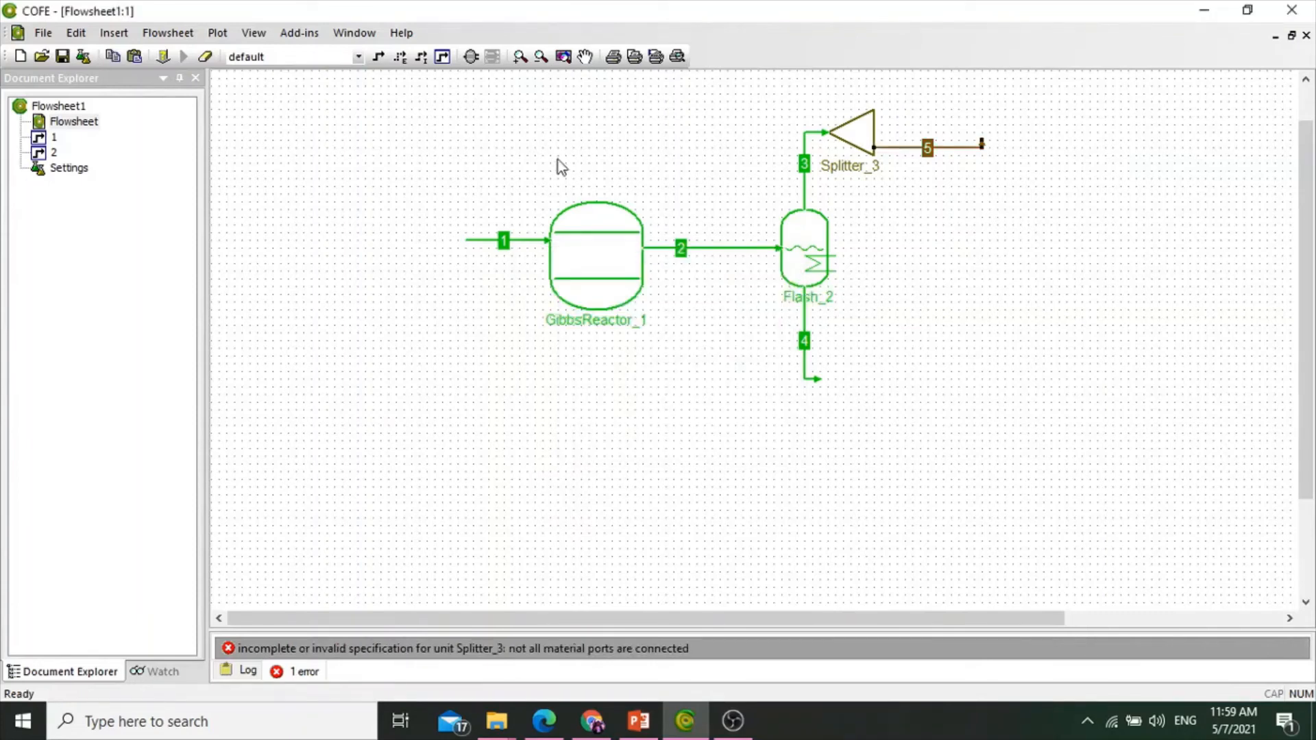
Draw a recycle material stream from beside the splitter over the reactor to the feed area, connecting its start to the splitter's free outlet
{"action": "left_click", "coordinate": [378, 57]}
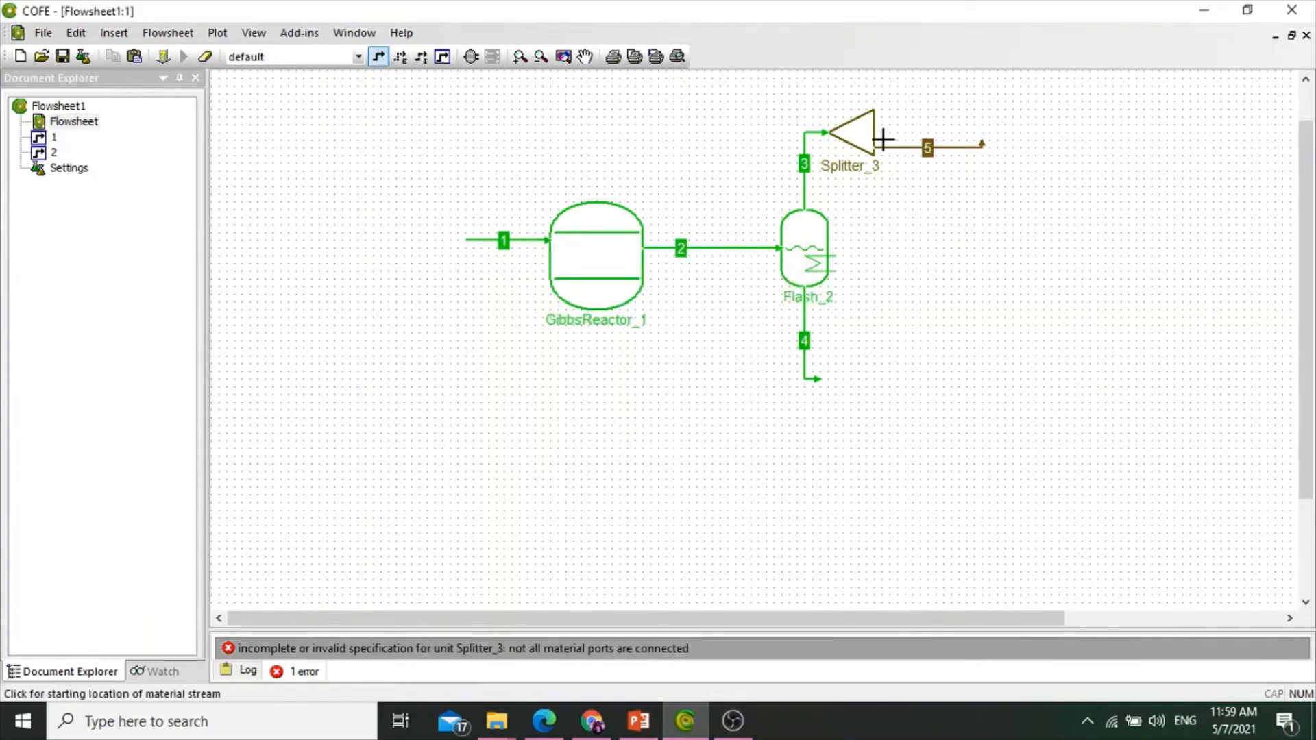
{"action": "left_click", "coordinate": [928, 124]}
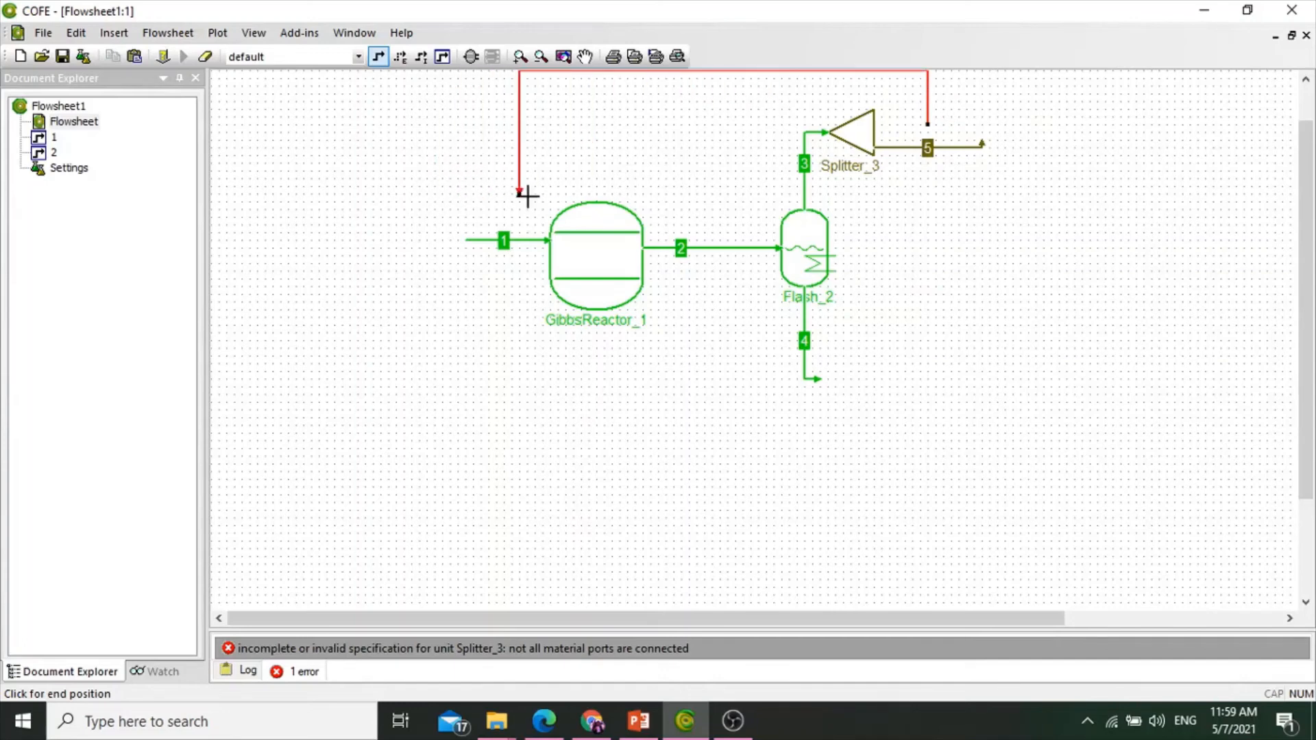
{"action": "left_click", "coordinate": [441, 207]}
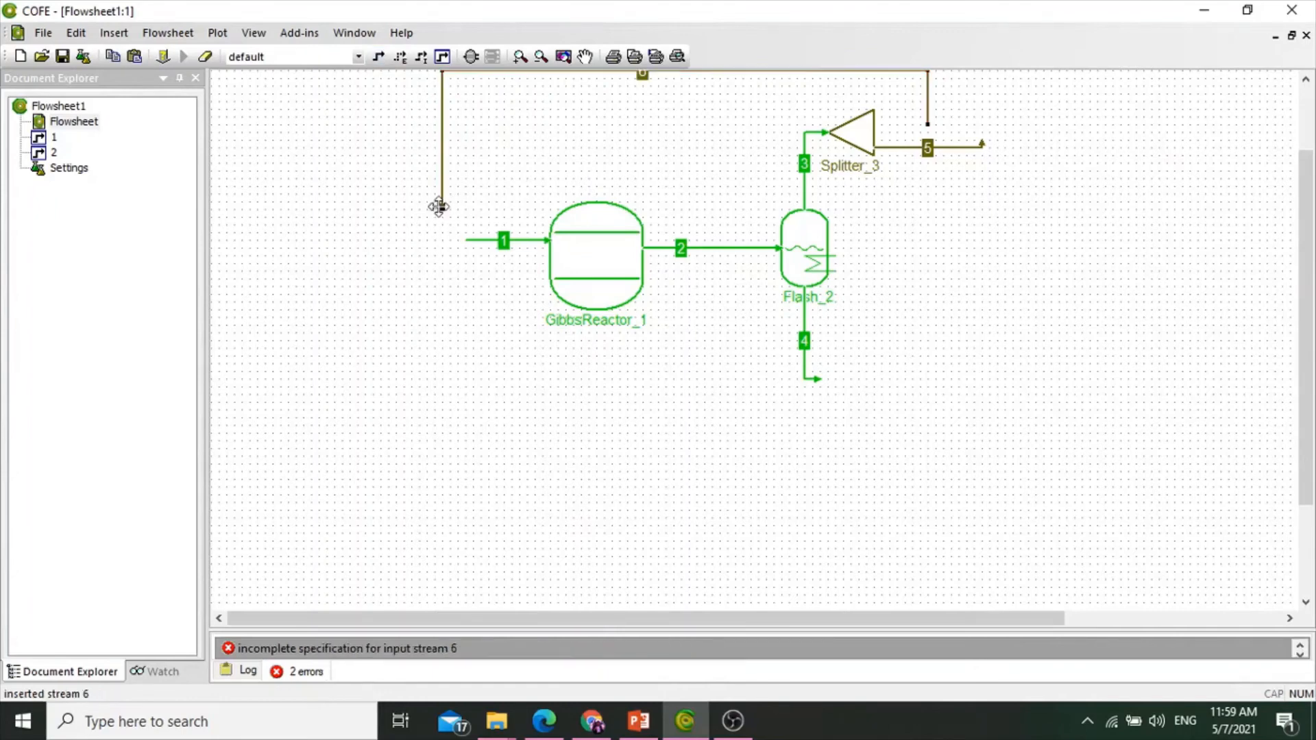
{"action": "left_click_drag", "start_coordinate": [1311, 322], "coordinate": [1312, 264]}
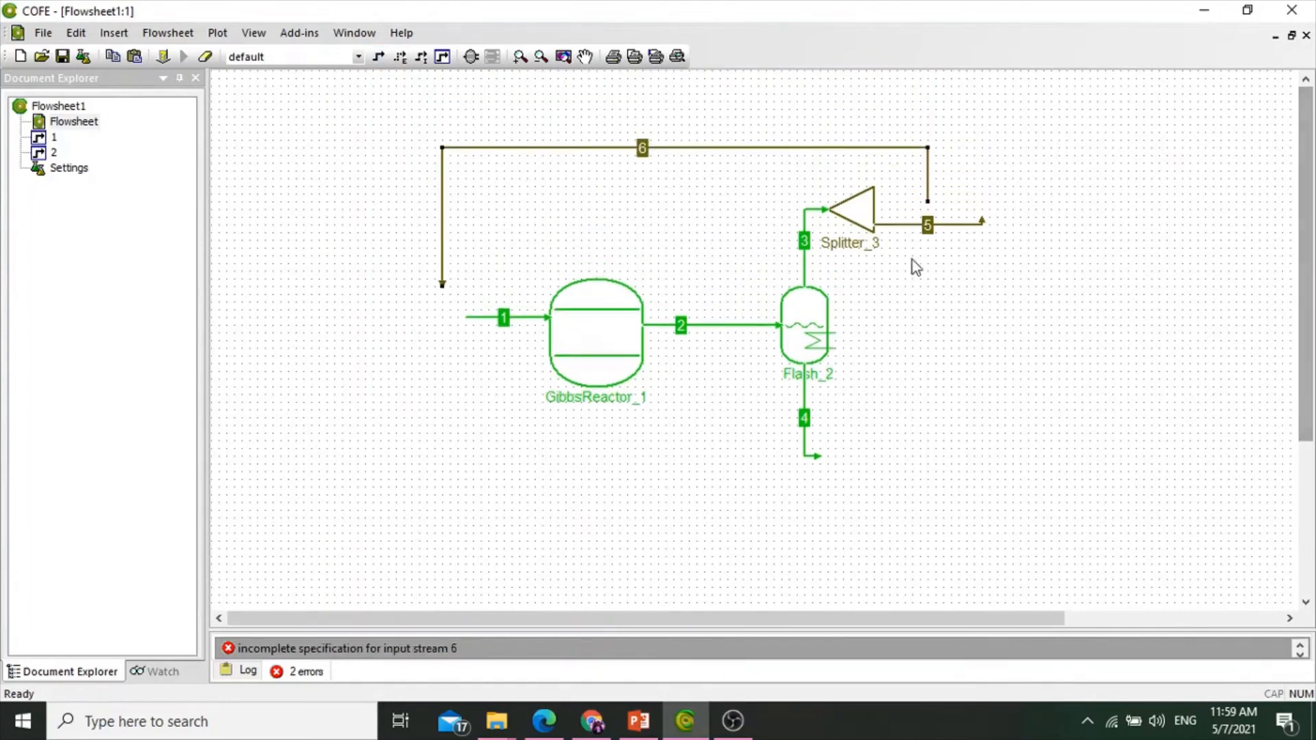
{"action": "left_click_drag", "start_coordinate": [927, 198], "coordinate": [873, 201]}
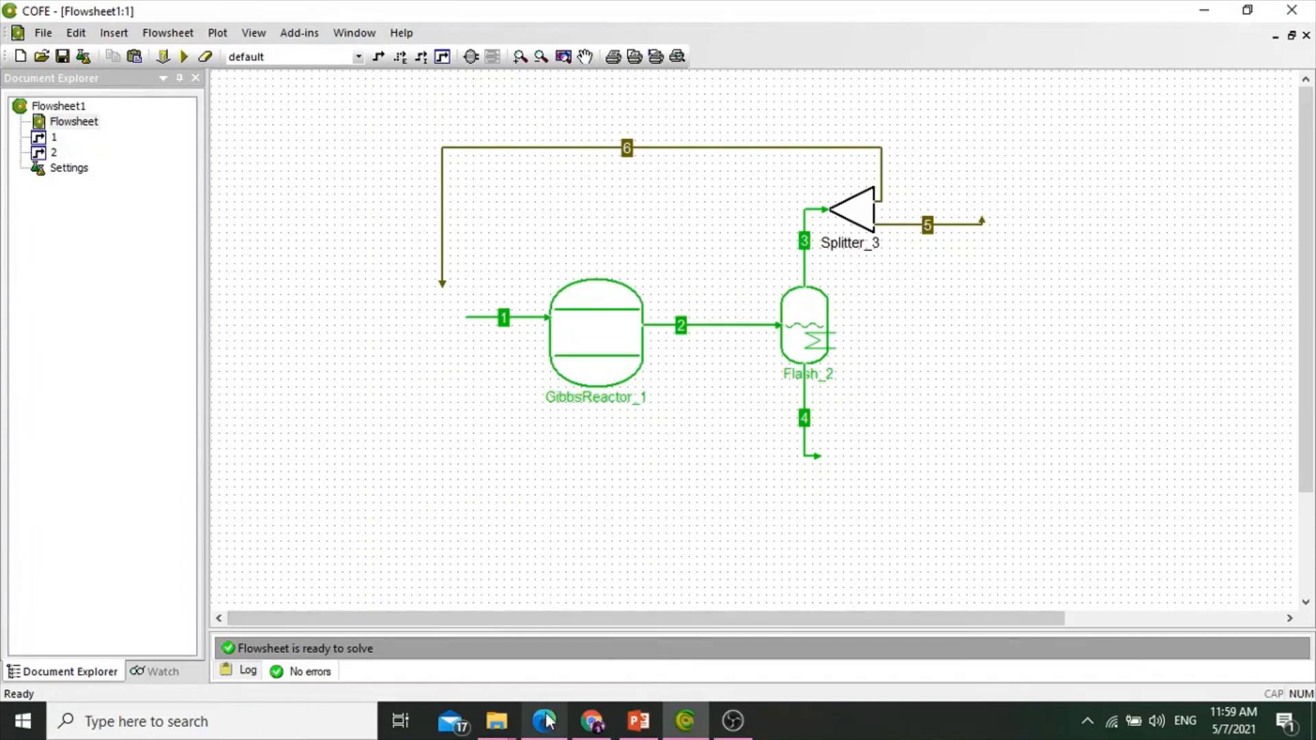
Switch to Edge to review the stream layout of the recycle diagram in Jamboard, and return to COFE
{"action": "mouse_move", "coordinate": [546, 722]}
{"action": "left_click", "coordinate": [557, 643]}
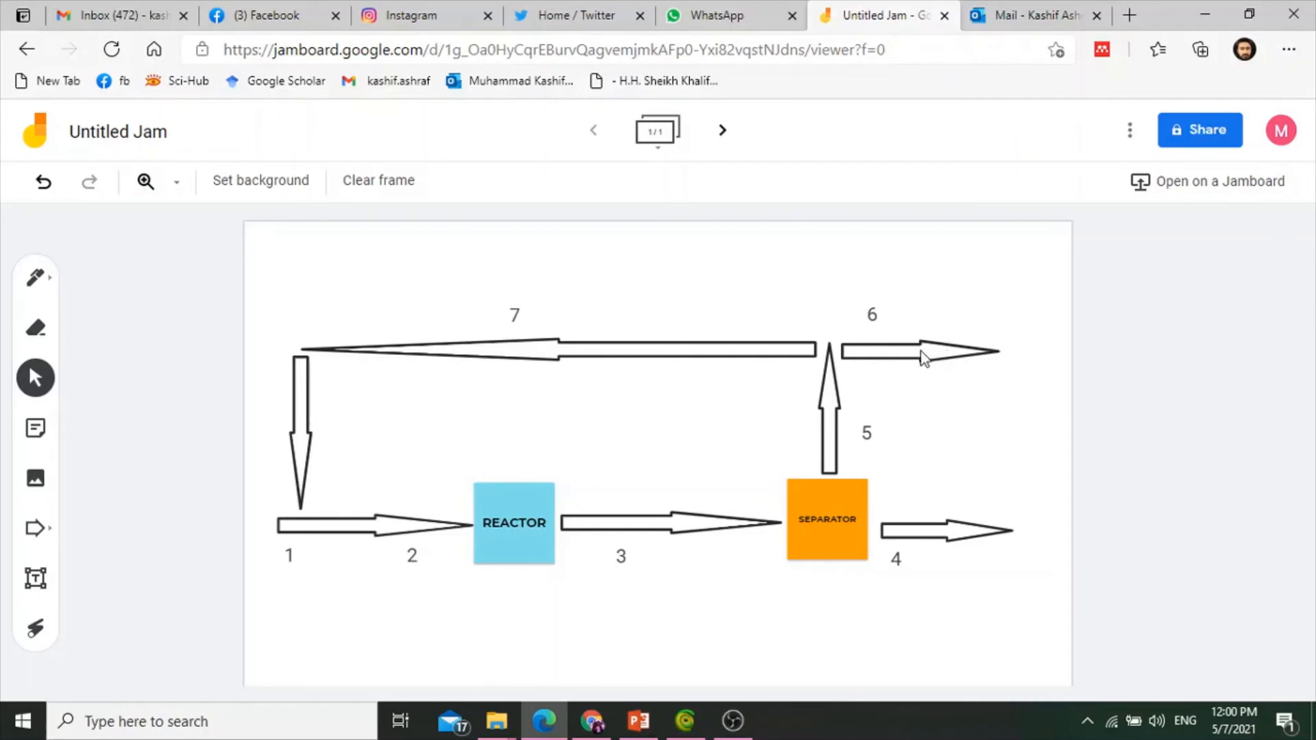
{"action": "left_click", "coordinate": [1203, 13]}
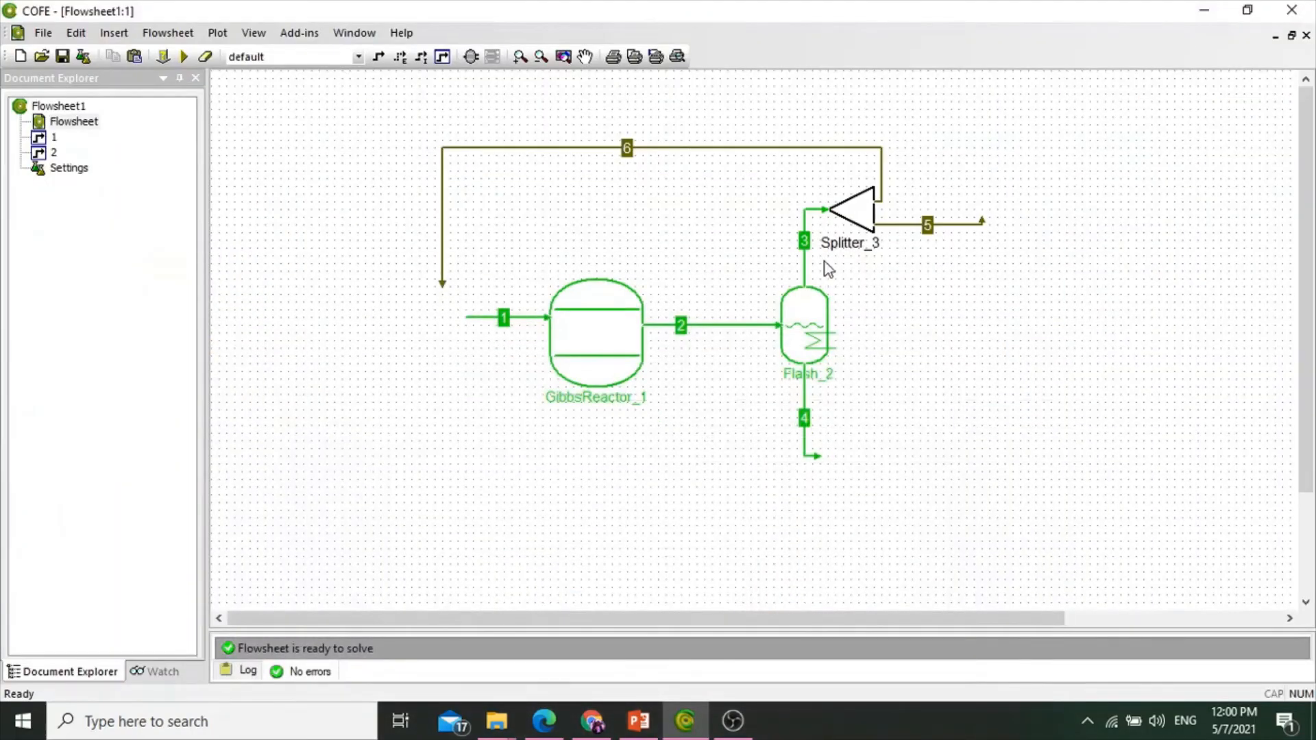
Set the splitter's split factor for Outlet1 to 0.05 and solve the flowsheet
{"action": "mouse_move", "coordinate": [885, 231]}
{"action": "double_click", "coordinate": [860, 218]}
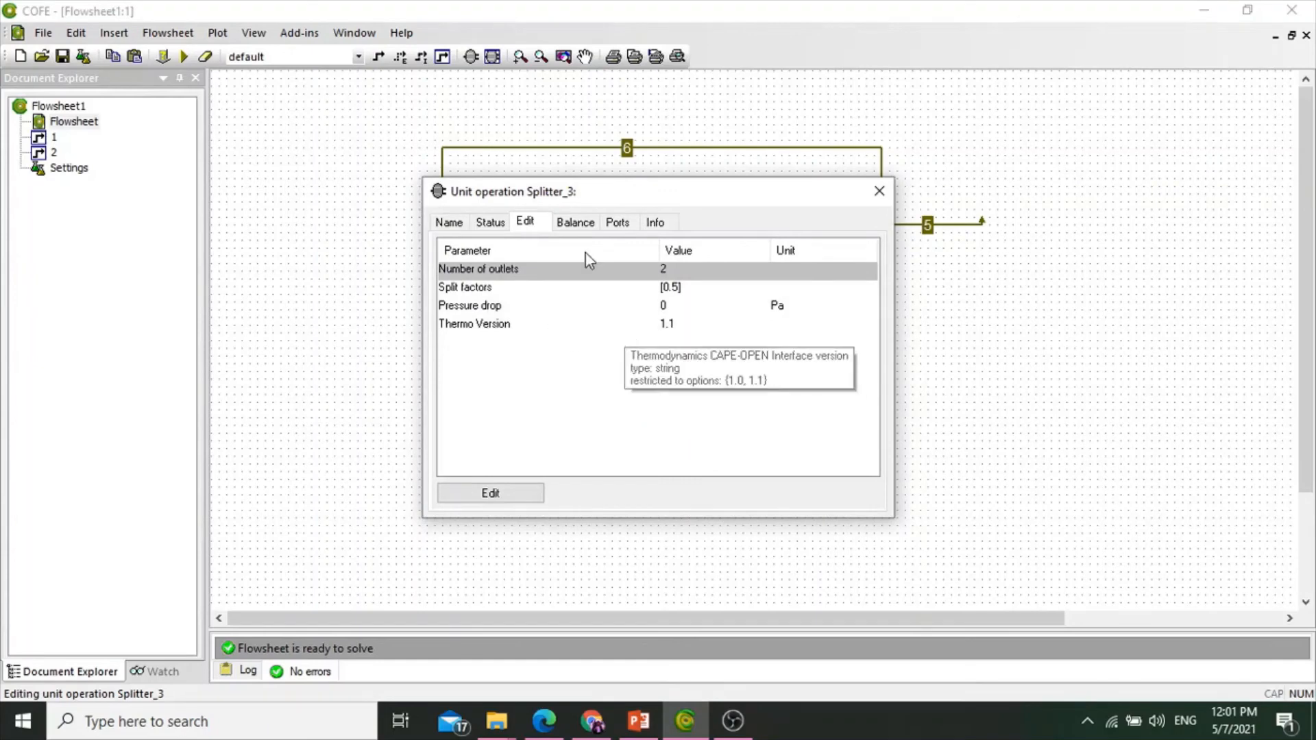
{"action": "left_click", "coordinate": [490, 494]}
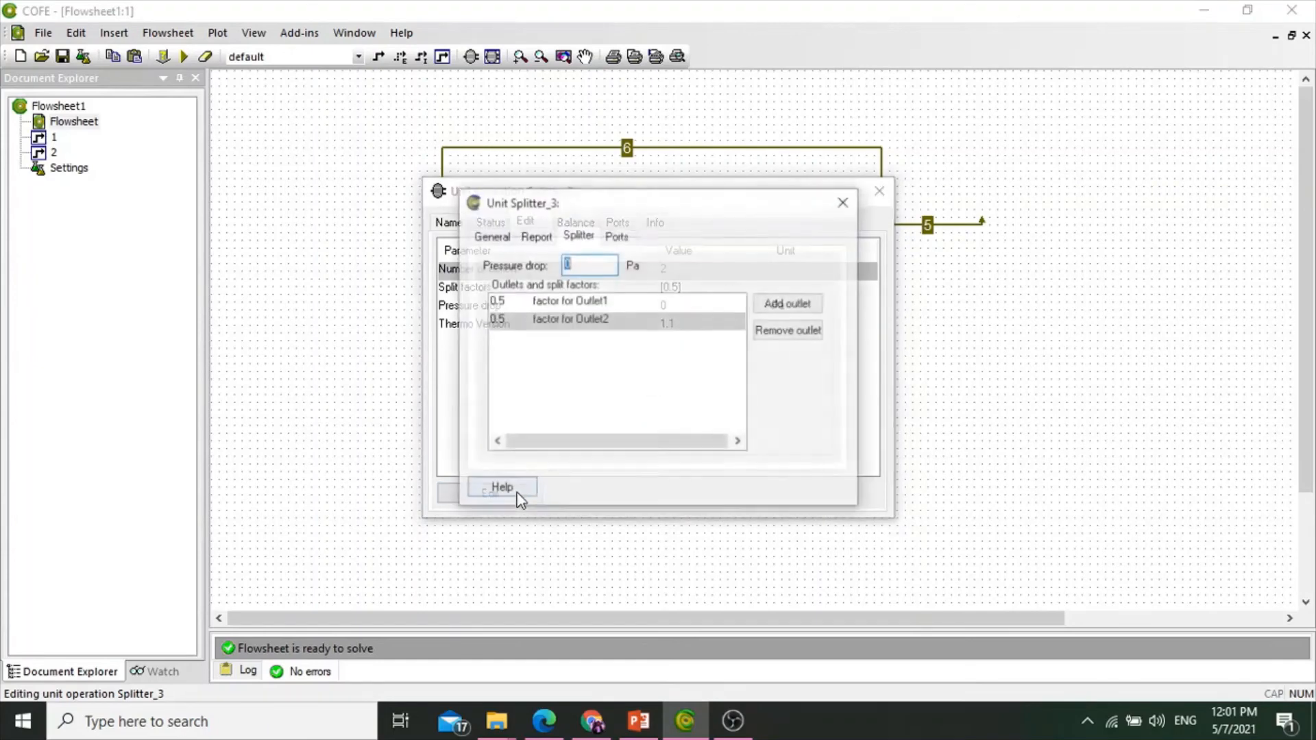
{"action": "left_click", "coordinate": [547, 302]}
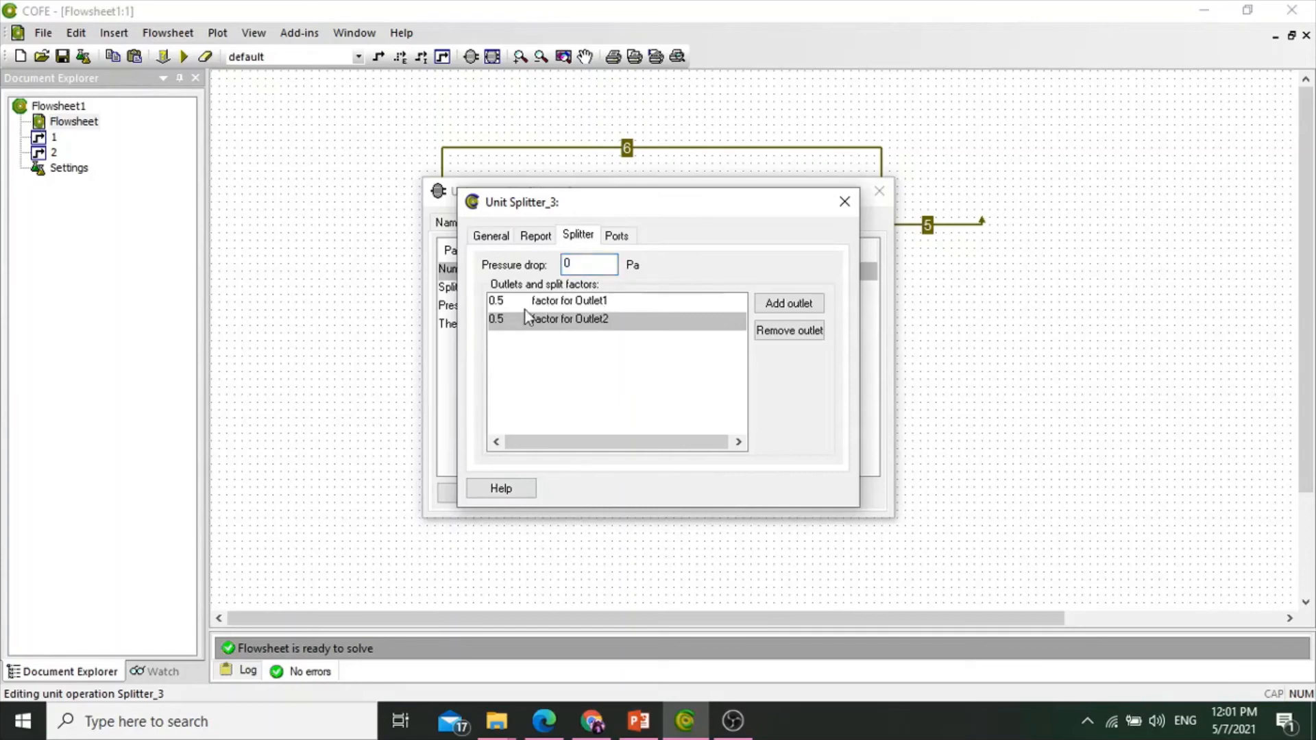
{"action": "left_click", "coordinate": [491, 301]}
{"action": "type", "text": "0.05"}
{"action": "key", "text": "Return"}
{"action": "left_click", "coordinate": [499, 240]}
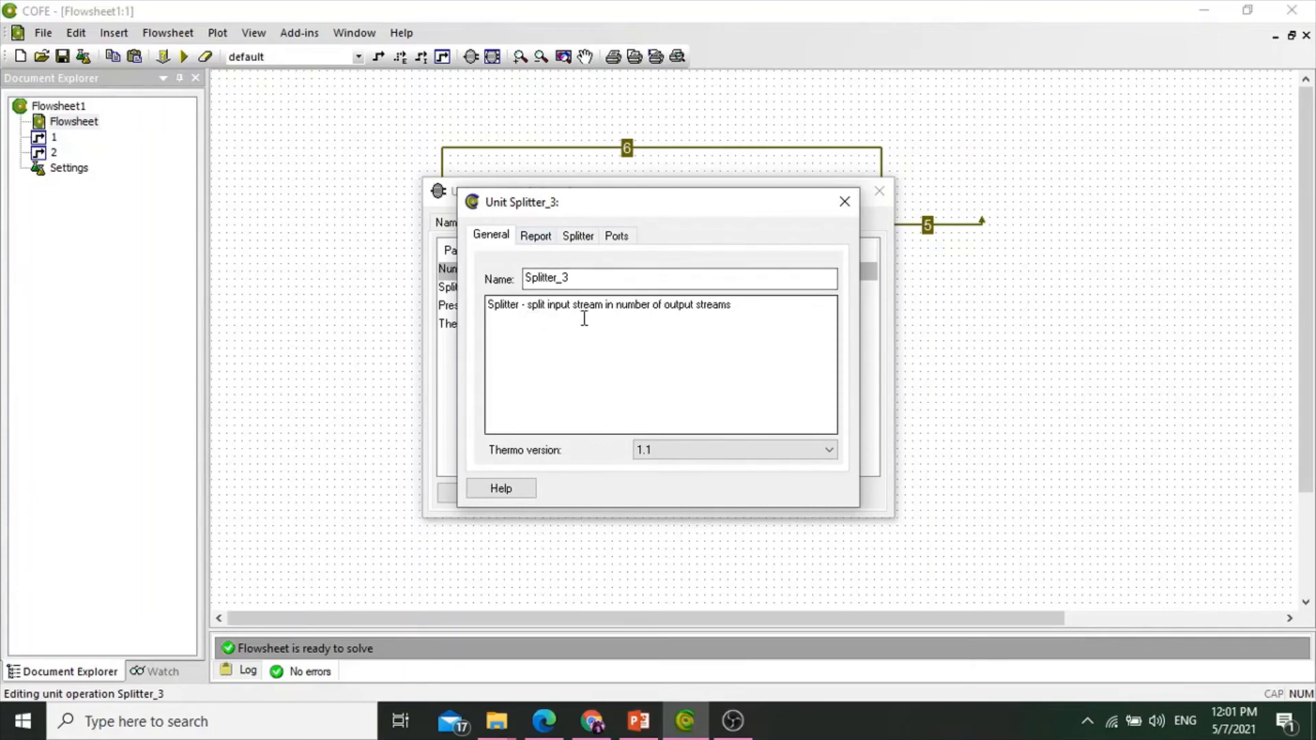
{"action": "left_click", "coordinate": [844, 202]}
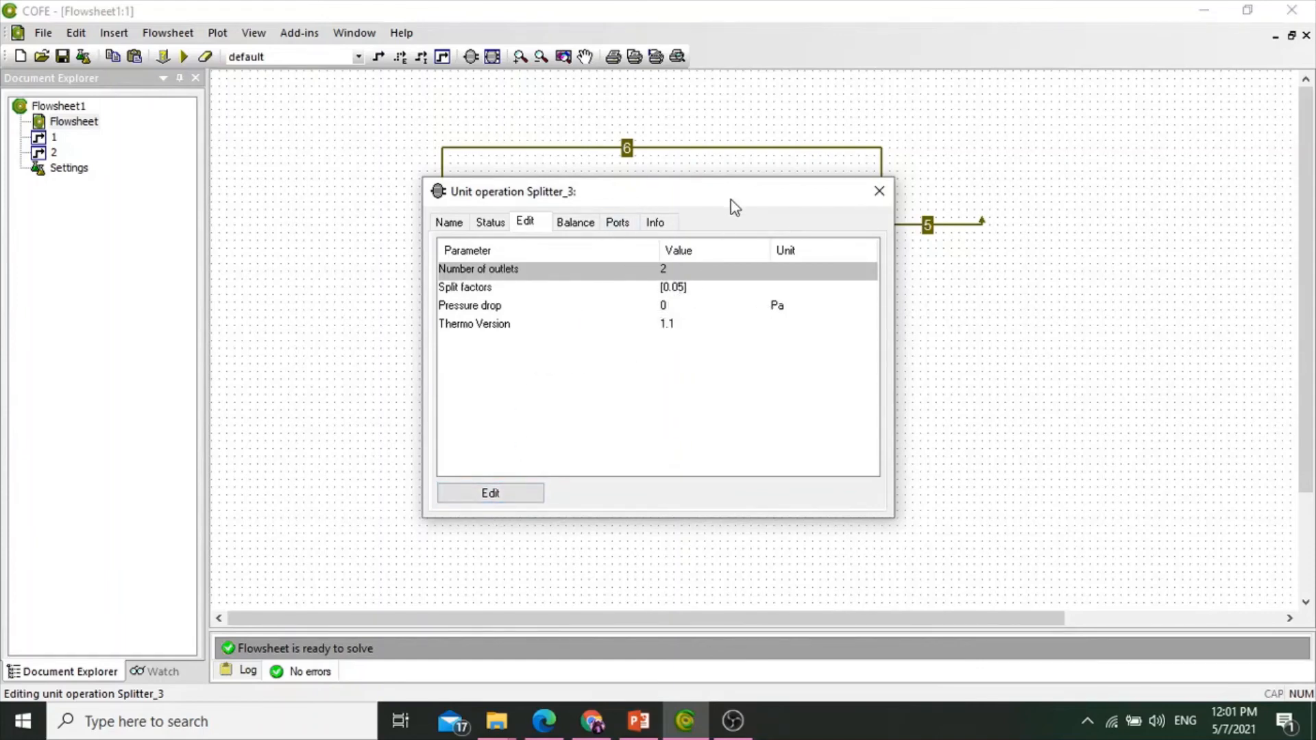
{"action": "left_click", "coordinate": [878, 191]}
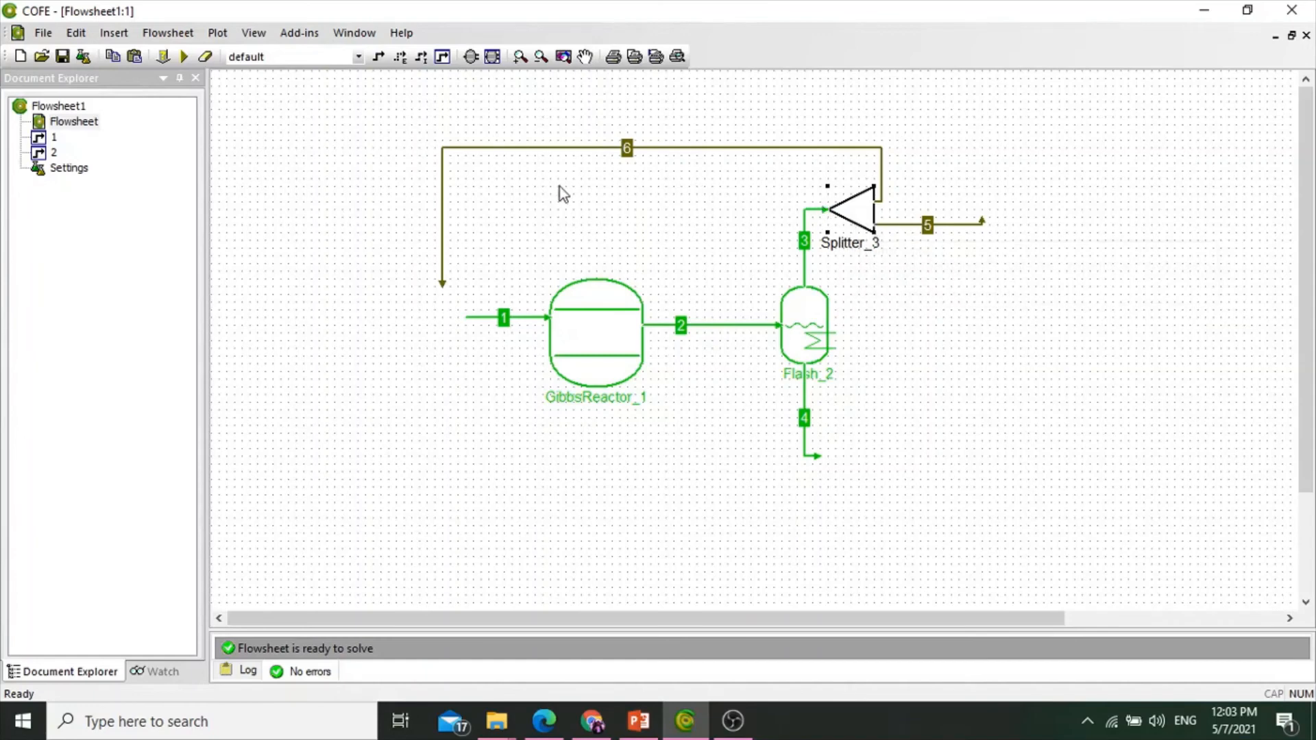
{"action": "left_click", "coordinate": [184, 57]}
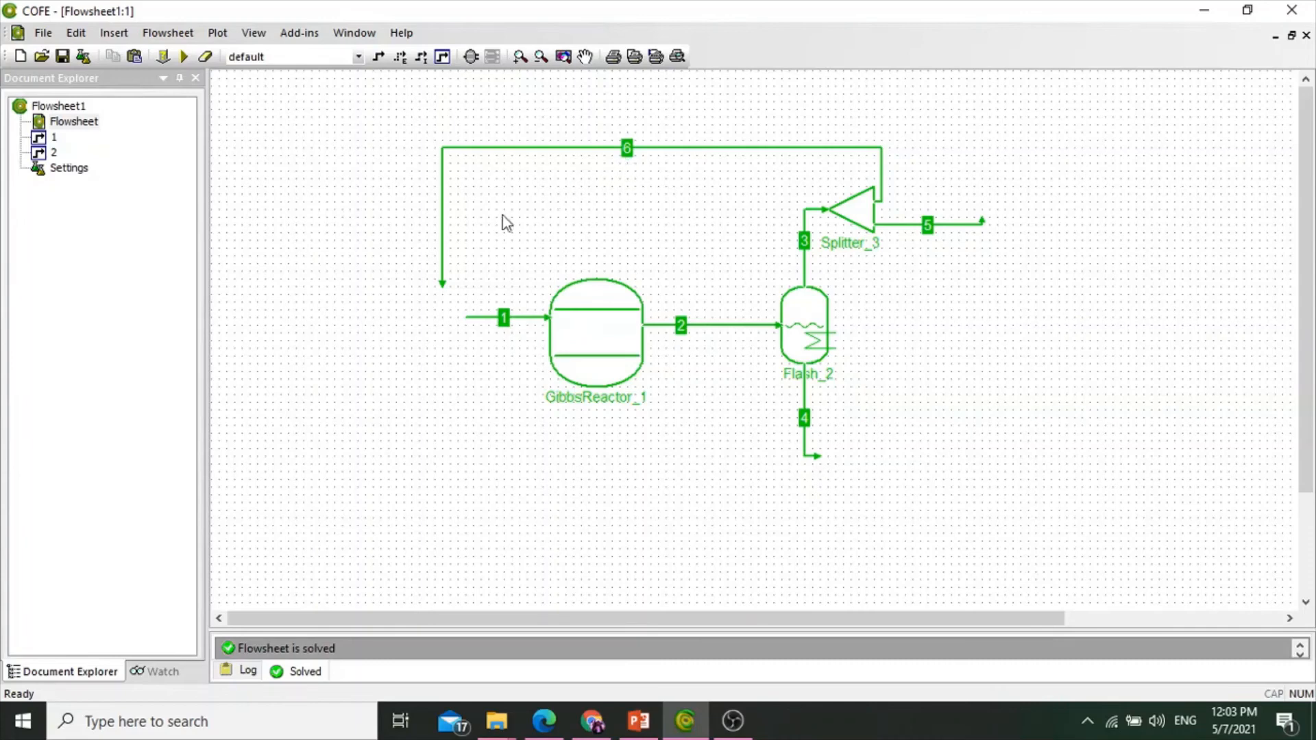
Insert a Mixer ahead of the reactor feed stream and connect the recycle stream's end to its Inlet 1
{"action": "mouse_move", "coordinate": [493, 317]}
{"action": "mouse_move", "coordinate": [441, 281]}
{"action": "left_click", "coordinate": [472, 57]}
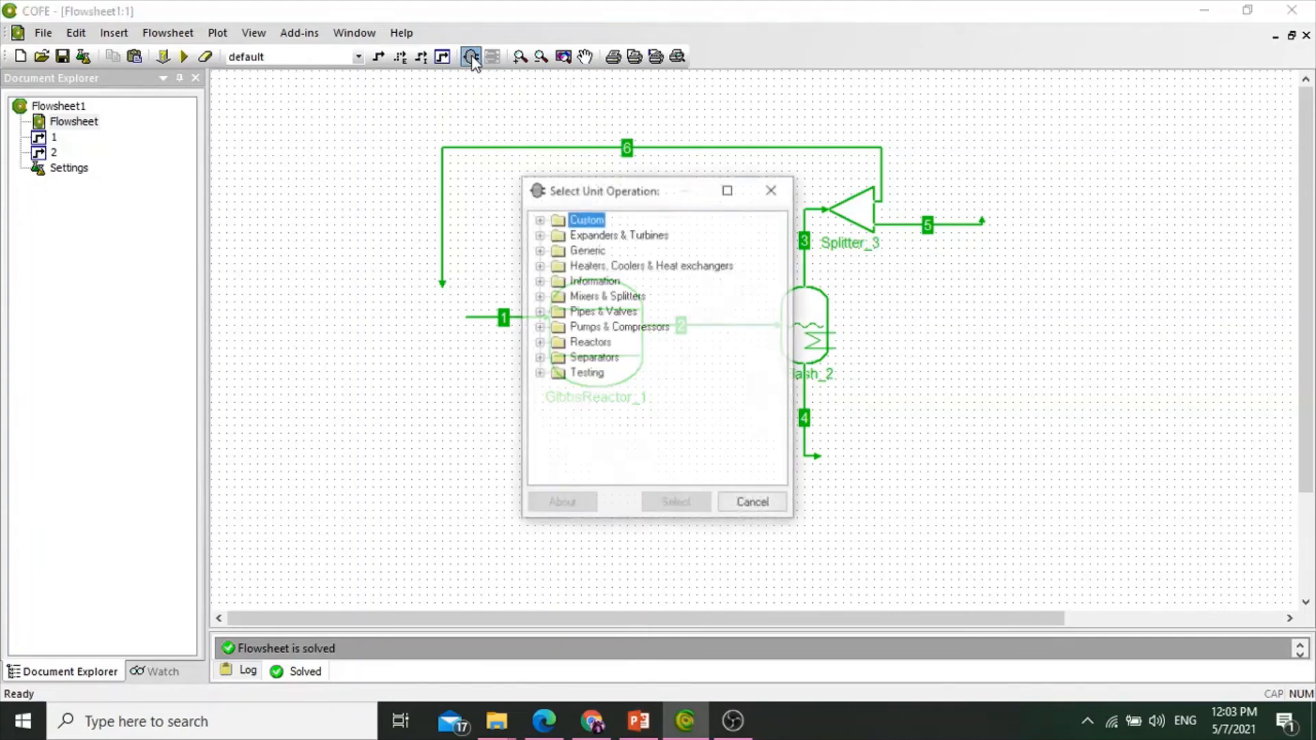
{"action": "left_click", "coordinate": [594, 302]}
{"action": "left_click", "coordinate": [540, 296]}
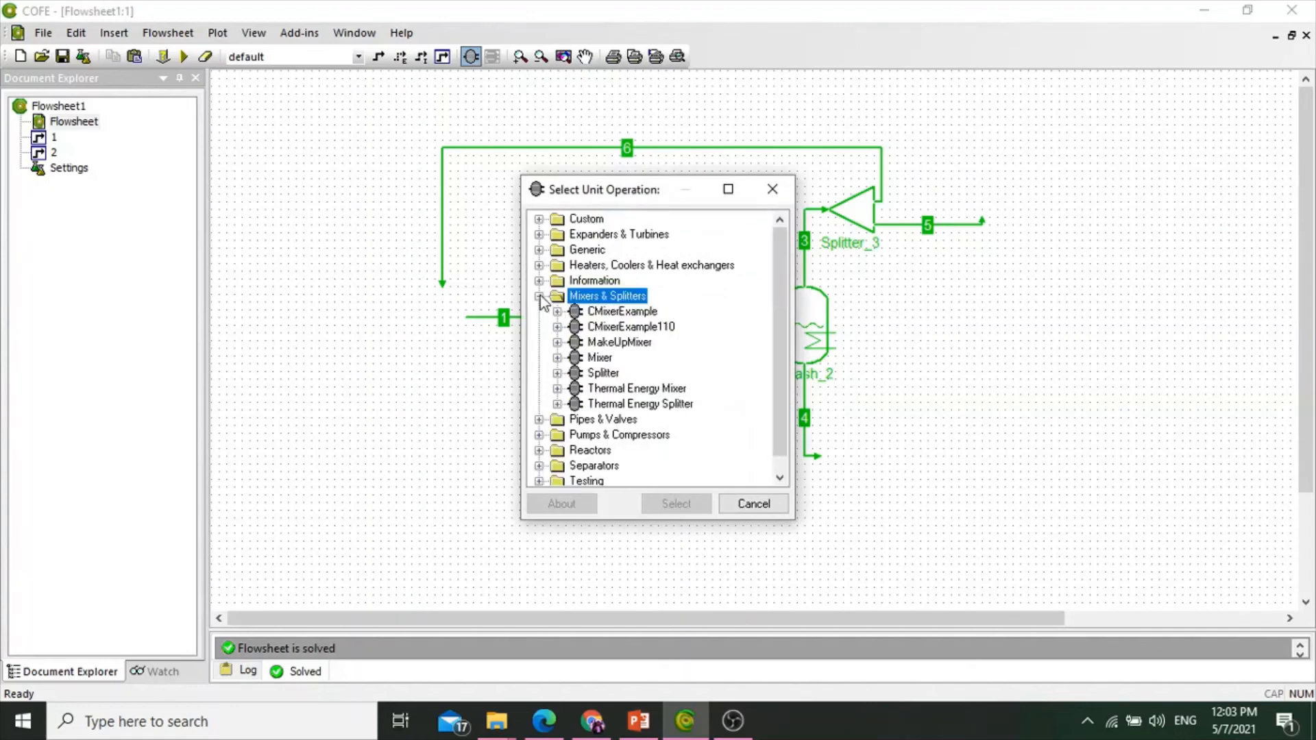
{"action": "left_click", "coordinate": [601, 357]}
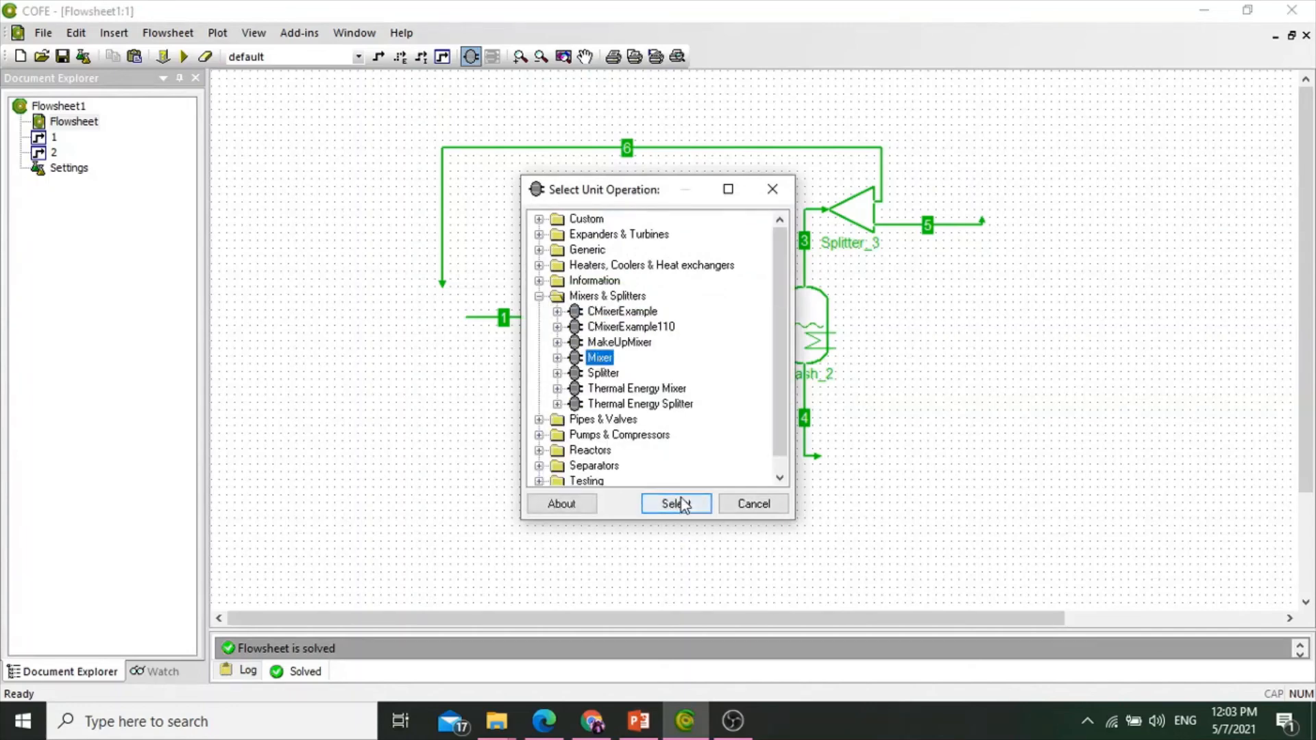
{"action": "left_click", "coordinate": [676, 503]}
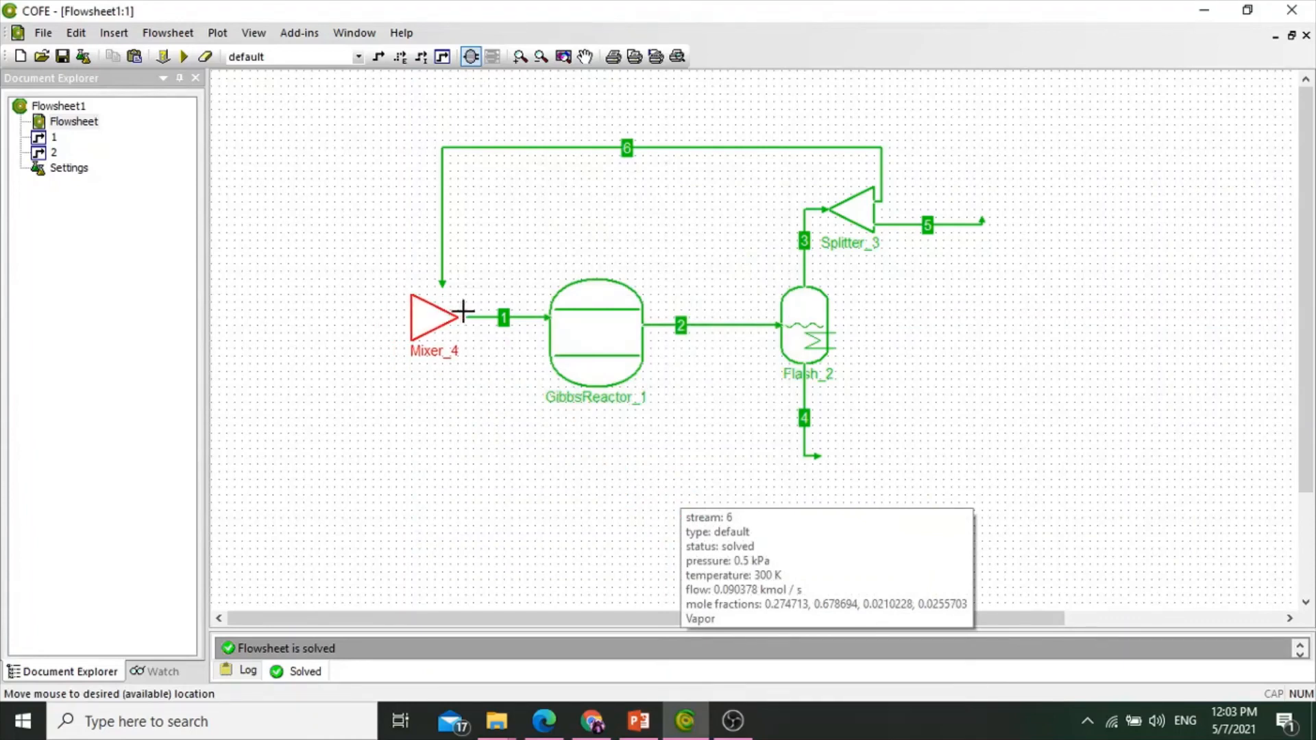
{"action": "left_click", "coordinate": [429, 317]}
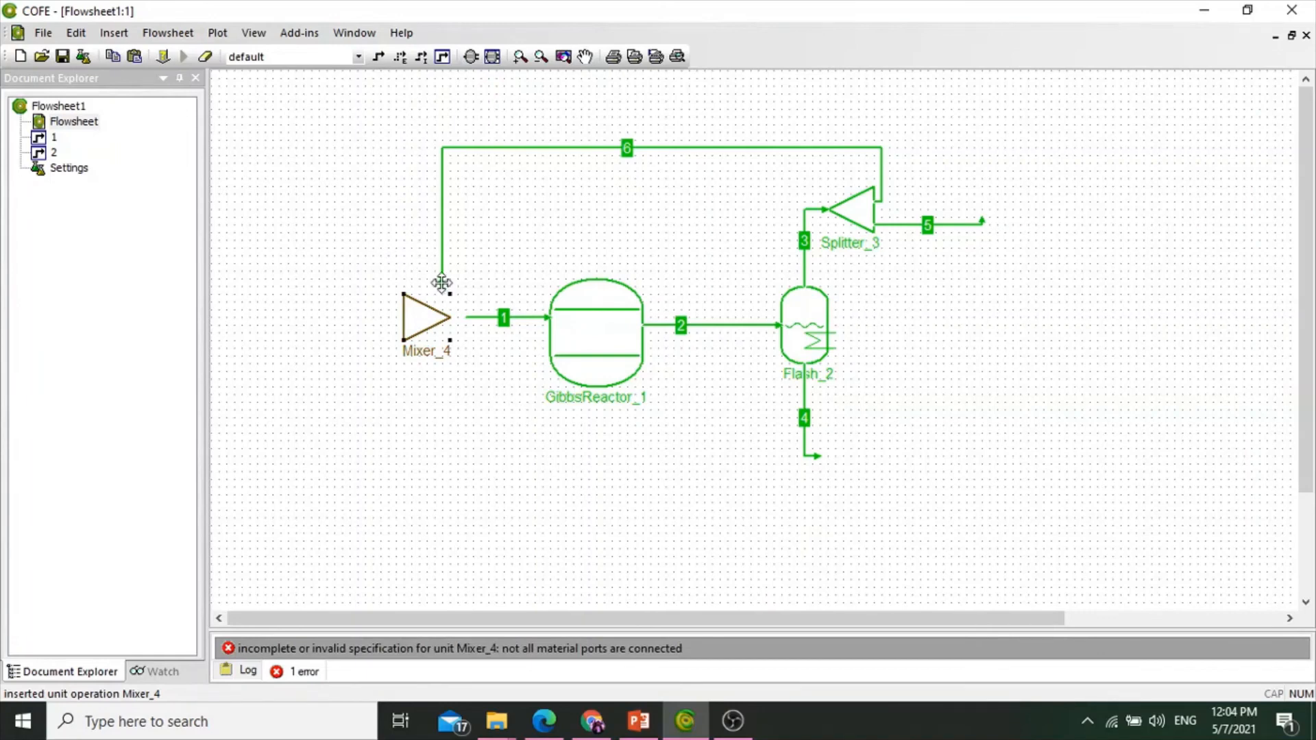
{"action": "left_click_drag", "start_coordinate": [442, 283], "coordinate": [402, 310]}
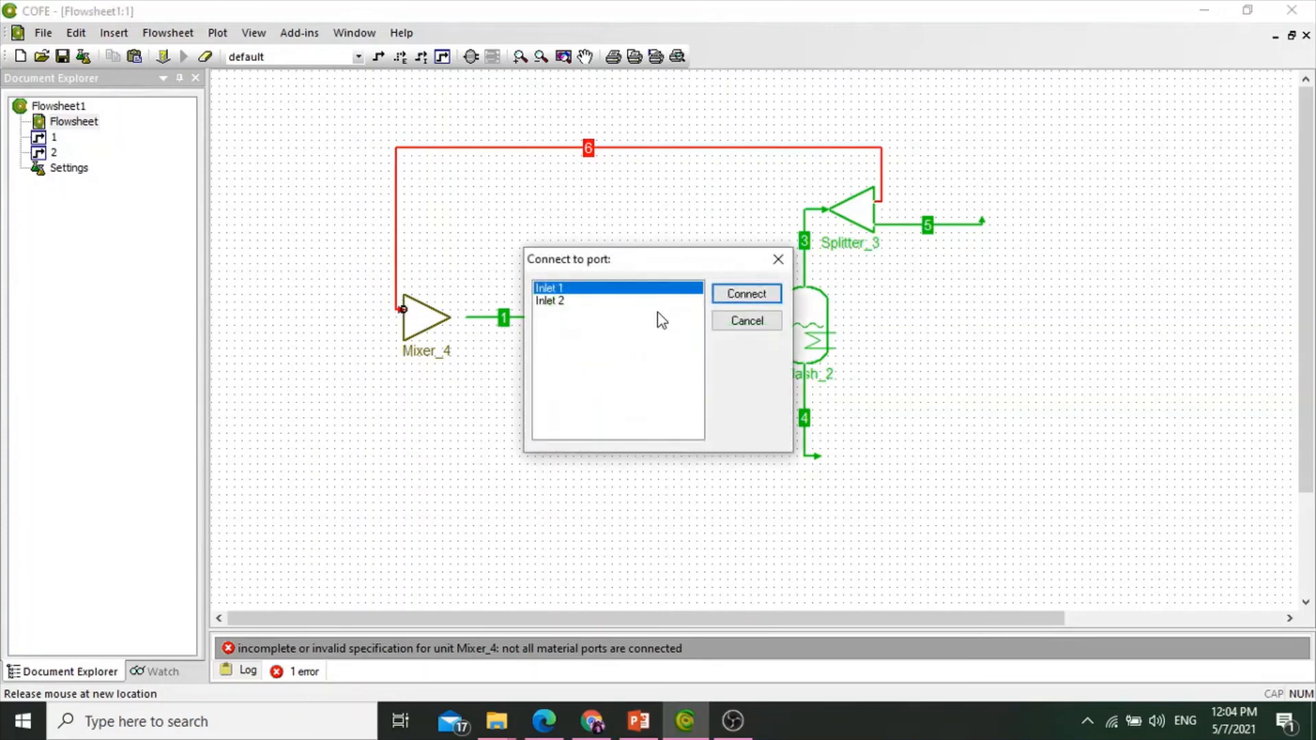
{"action": "left_click", "coordinate": [743, 298]}
Detach feed stream 1 from the reactor, move it ahead of the mixer and connect its end to a mixer inlet
{"action": "left_click_drag", "start_coordinate": [505, 323], "coordinate": [471, 326]}
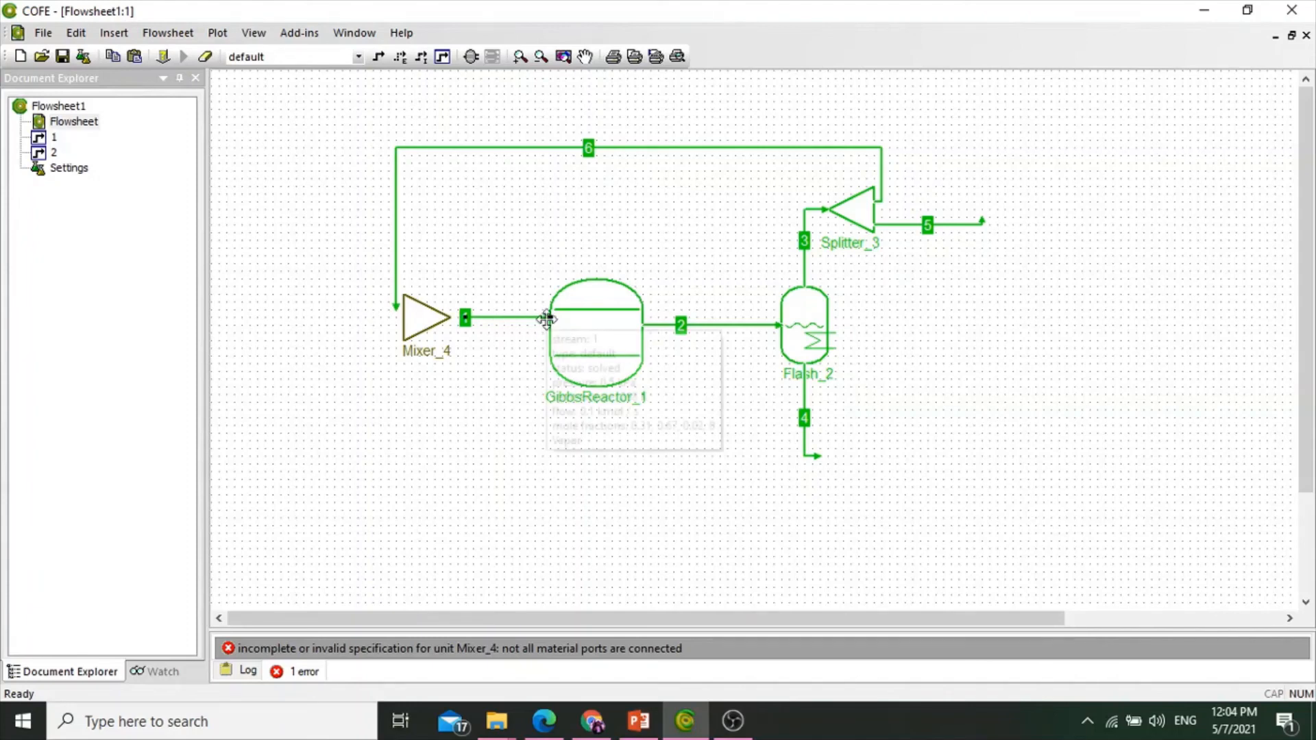
{"action": "left_click_drag", "start_coordinate": [548, 317], "coordinate": [366, 317]}
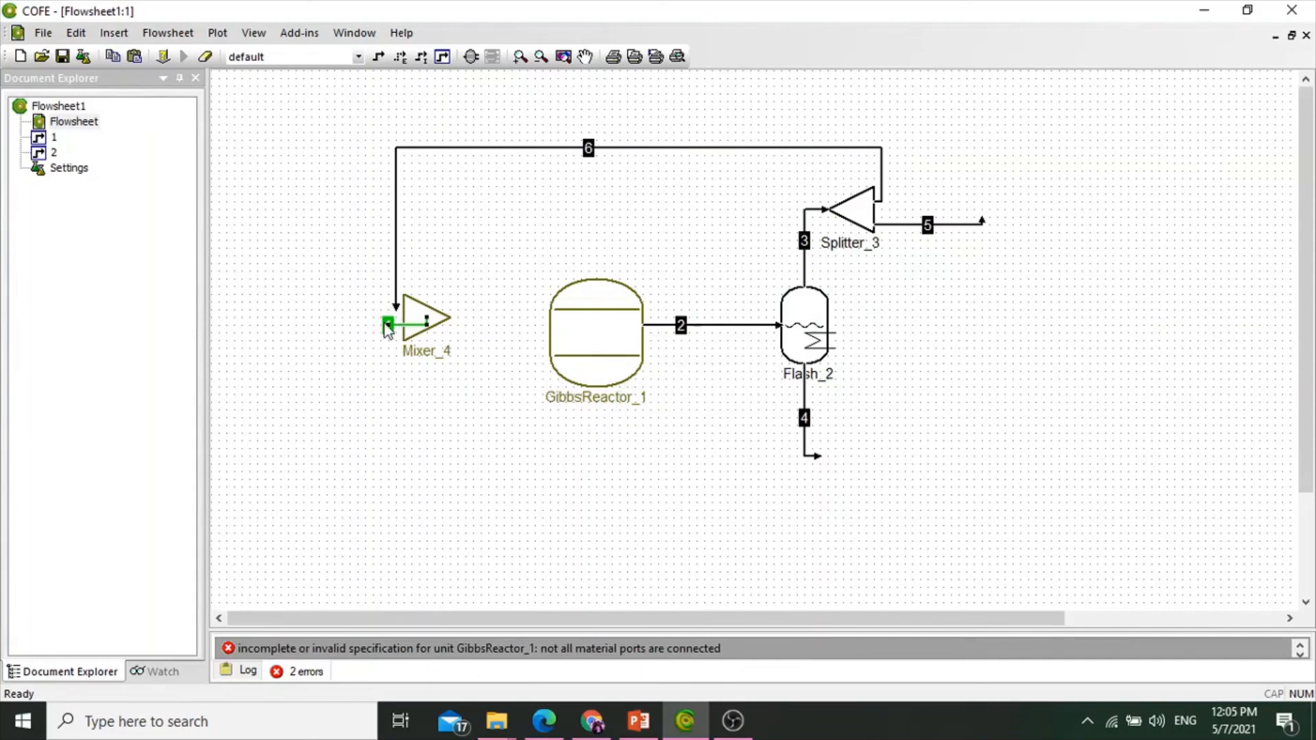
{"action": "left_click", "coordinate": [421, 312]}
{"action": "left_click_drag", "start_coordinate": [421, 312], "coordinate": [334, 317]}
{"action": "mouse_move", "coordinate": [461, 322]}
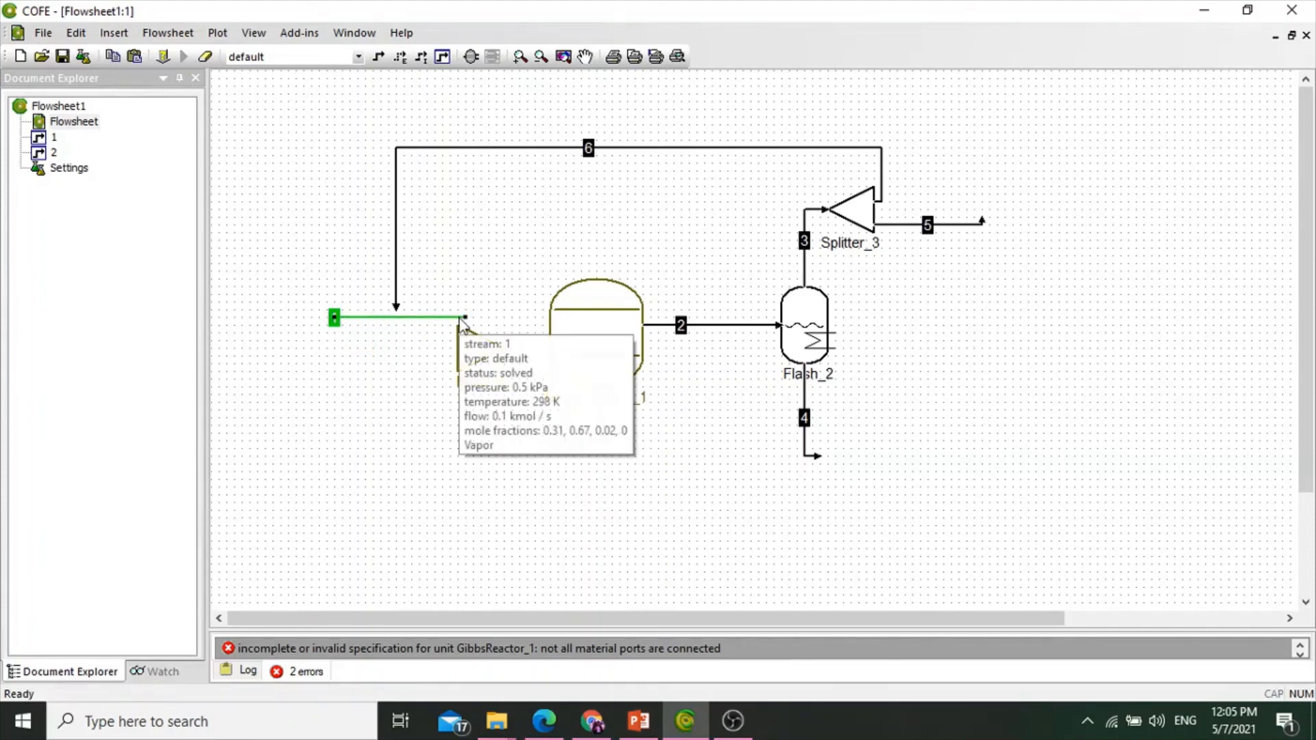
{"action": "left_click_drag", "start_coordinate": [463, 320], "coordinate": [457, 348]}
Connect the recycle stream to the mixer's Inlet 2 and start a material stream at the mixer's outlet toward the reactor
{"action": "left_click_drag", "start_coordinate": [396, 311], "coordinate": [456, 333]}
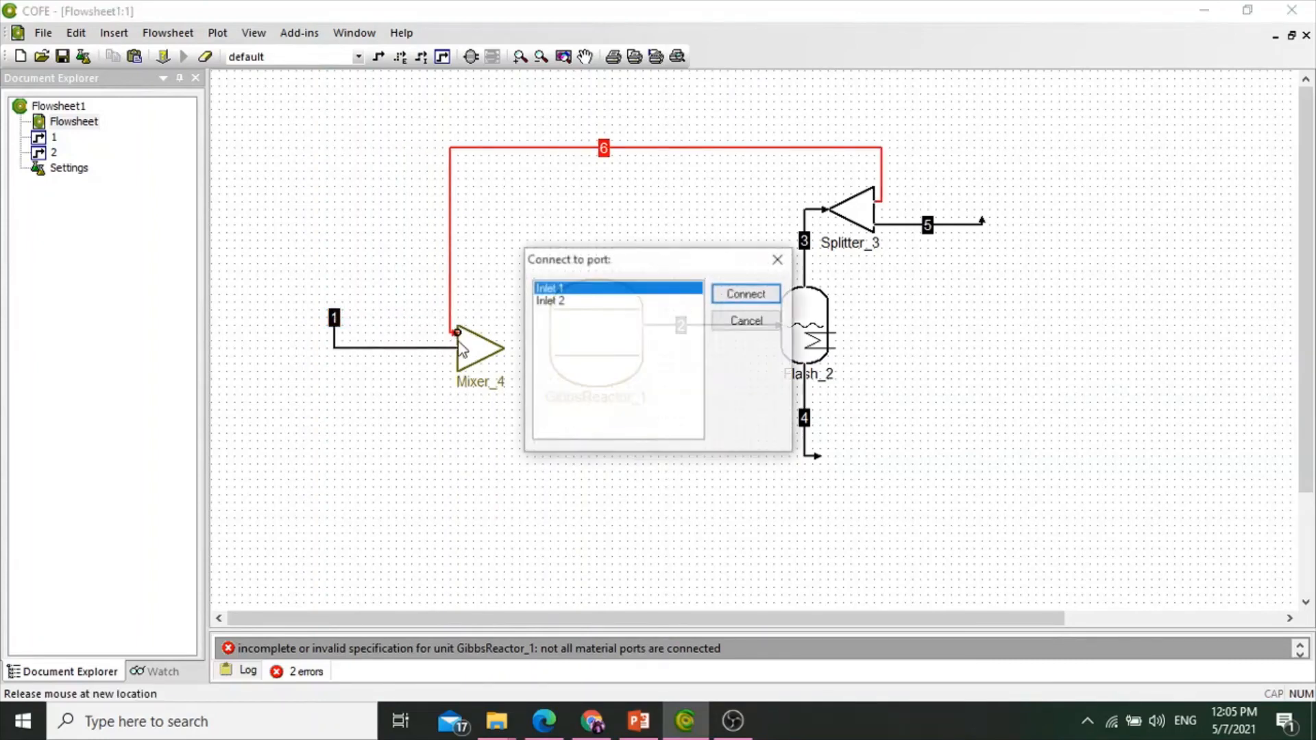
{"action": "left_click", "coordinate": [561, 301]}
{"action": "left_click", "coordinate": [744, 295]}
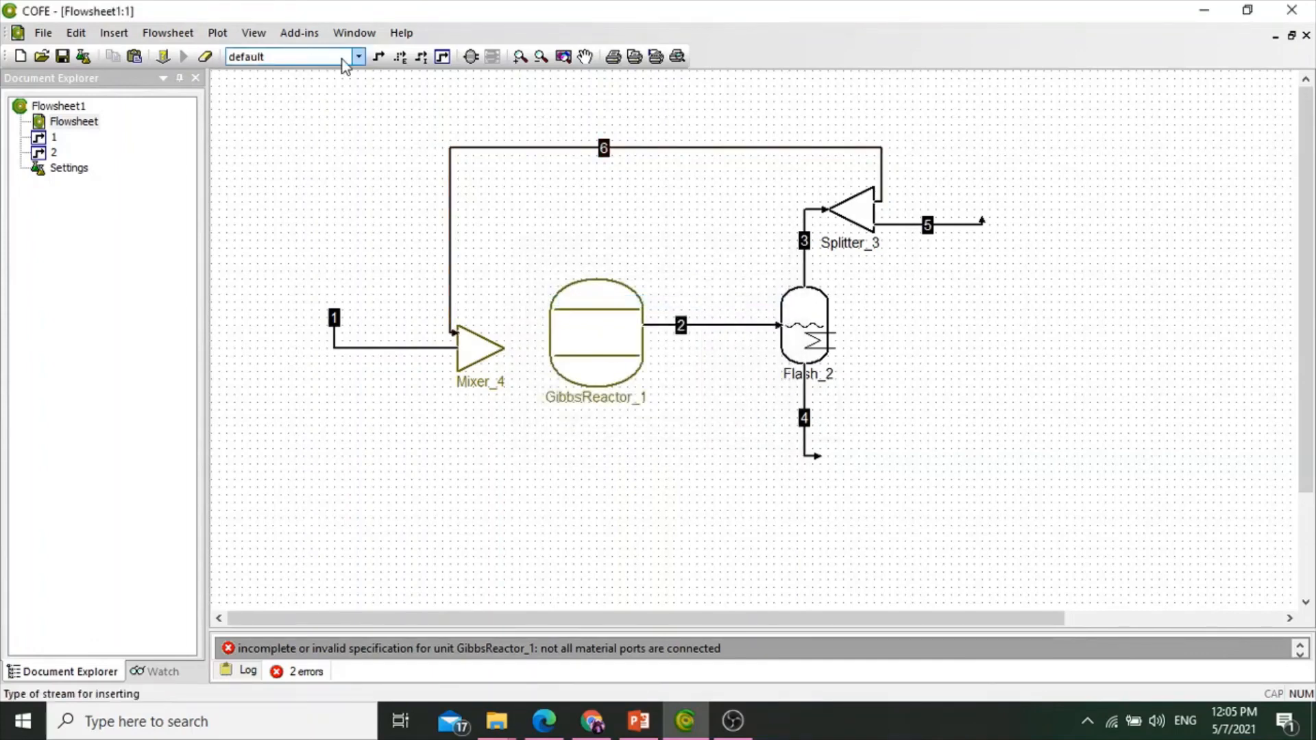
{"action": "left_click", "coordinate": [377, 57]}
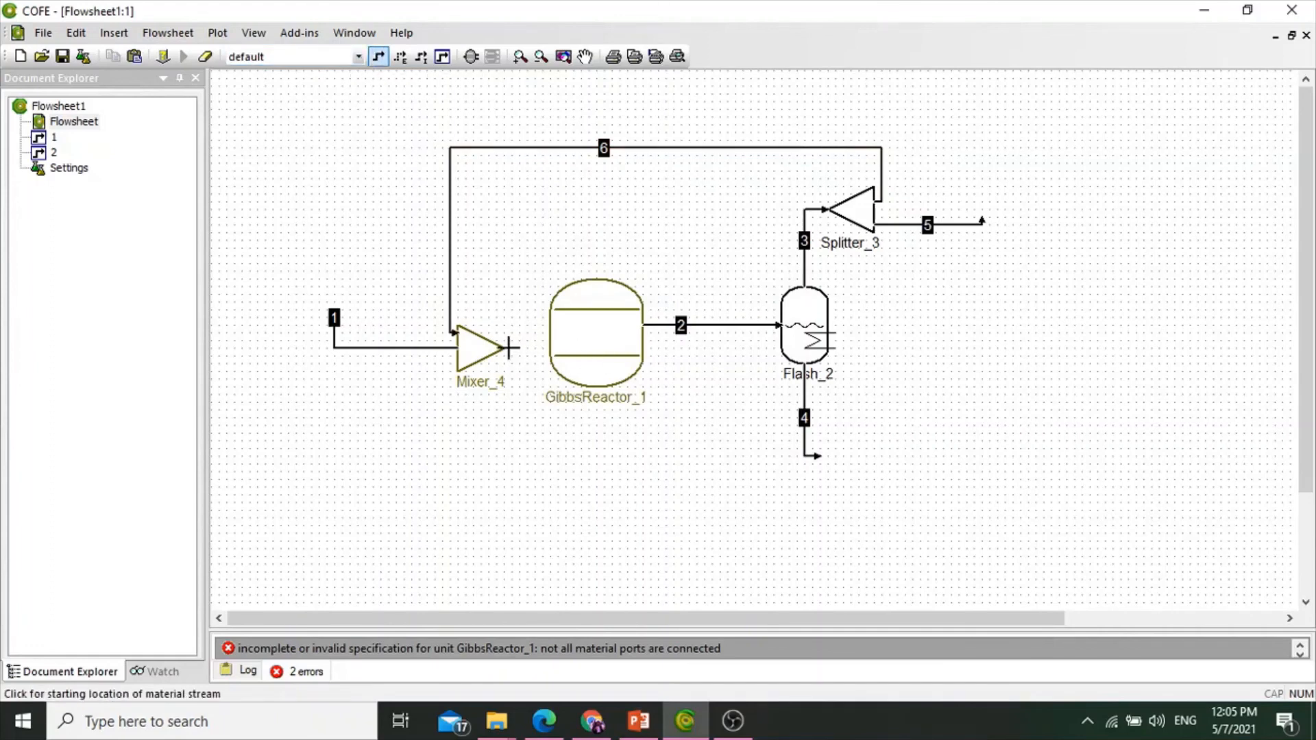
{"action": "left_click", "coordinate": [519, 348]}
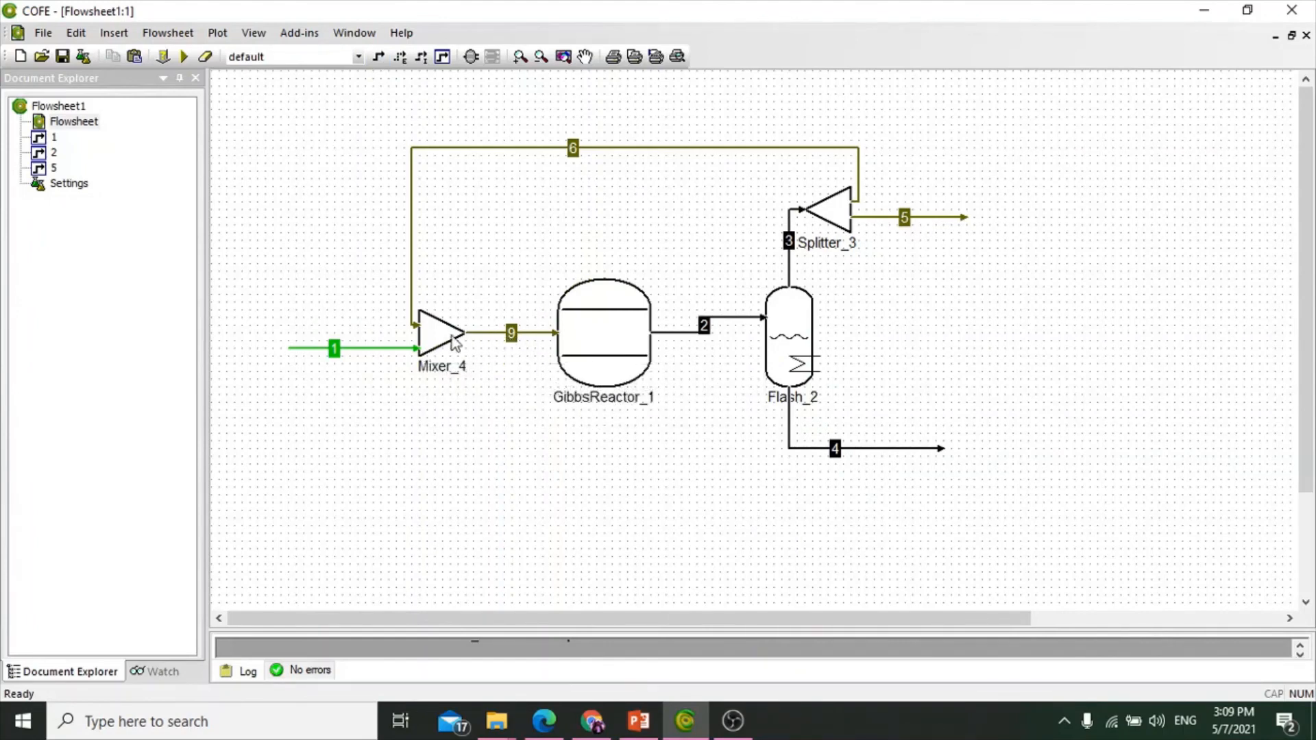
Rename the mixer-to-reactor stream as 2 and the reactor-to-flash stream as 3, accepting the duplicate names
{"action": "double_click", "coordinate": [511, 334]}
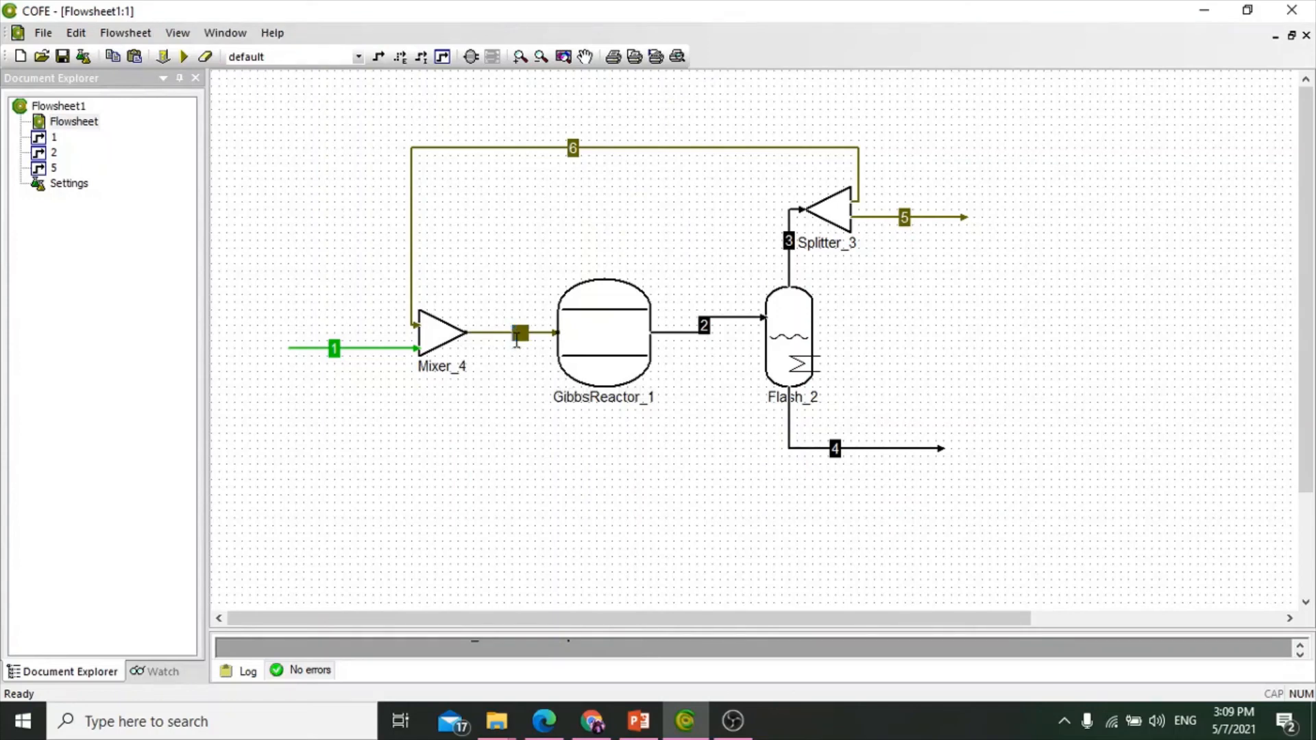
{"action": "type", "text": "2"}
{"action": "key", "text": "Return"}
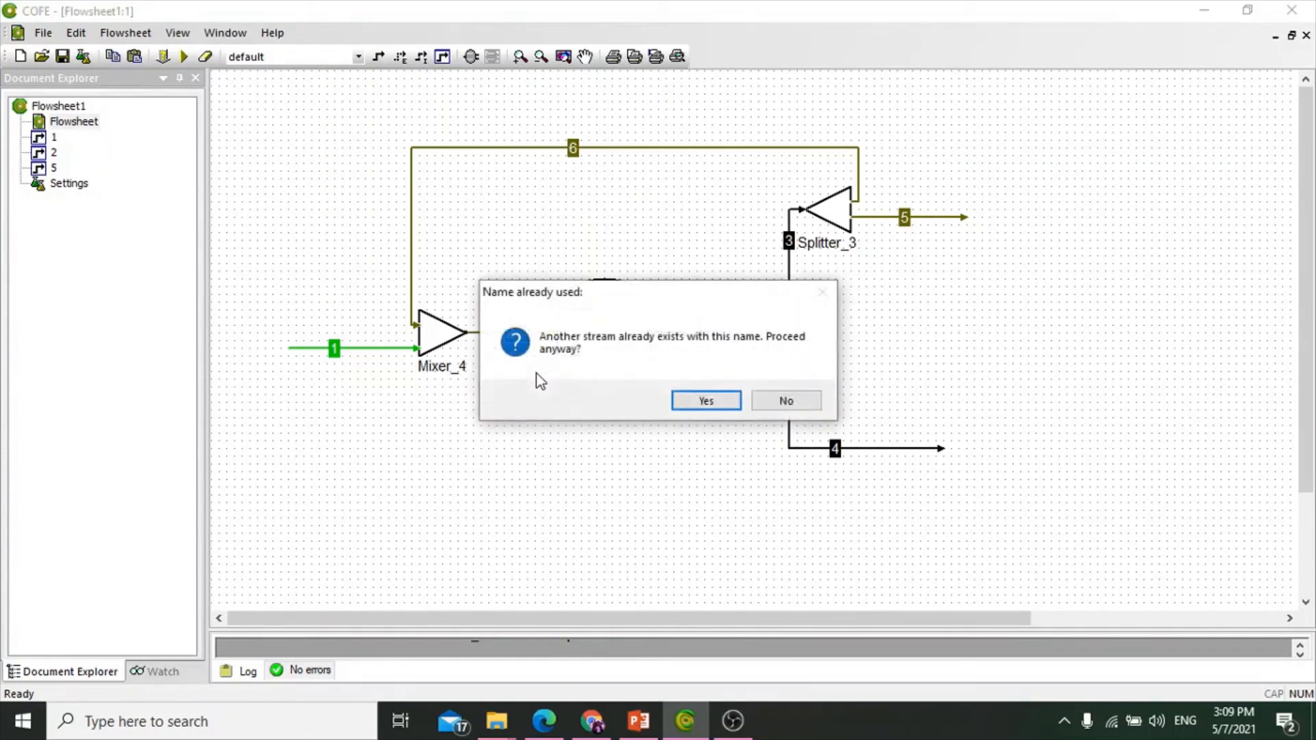
{"action": "left_click", "coordinate": [699, 401]}
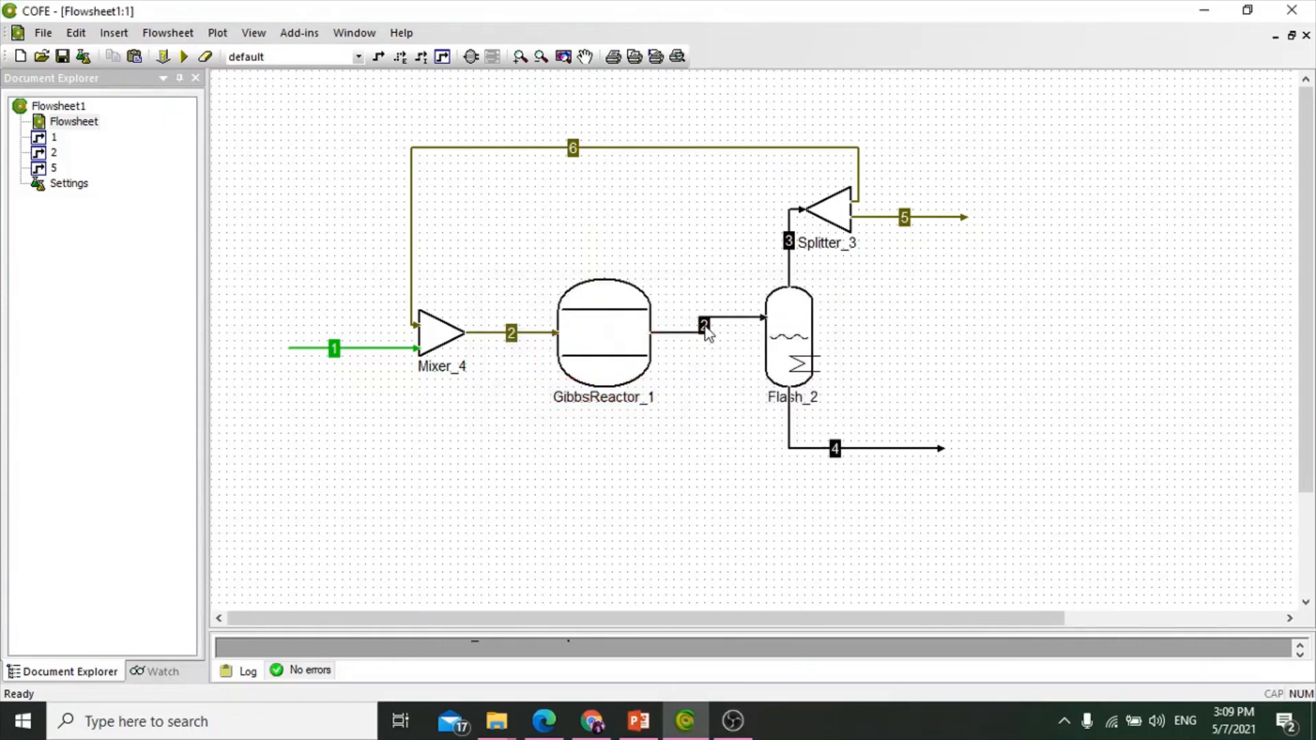
{"action": "double_click", "coordinate": [705, 327]}
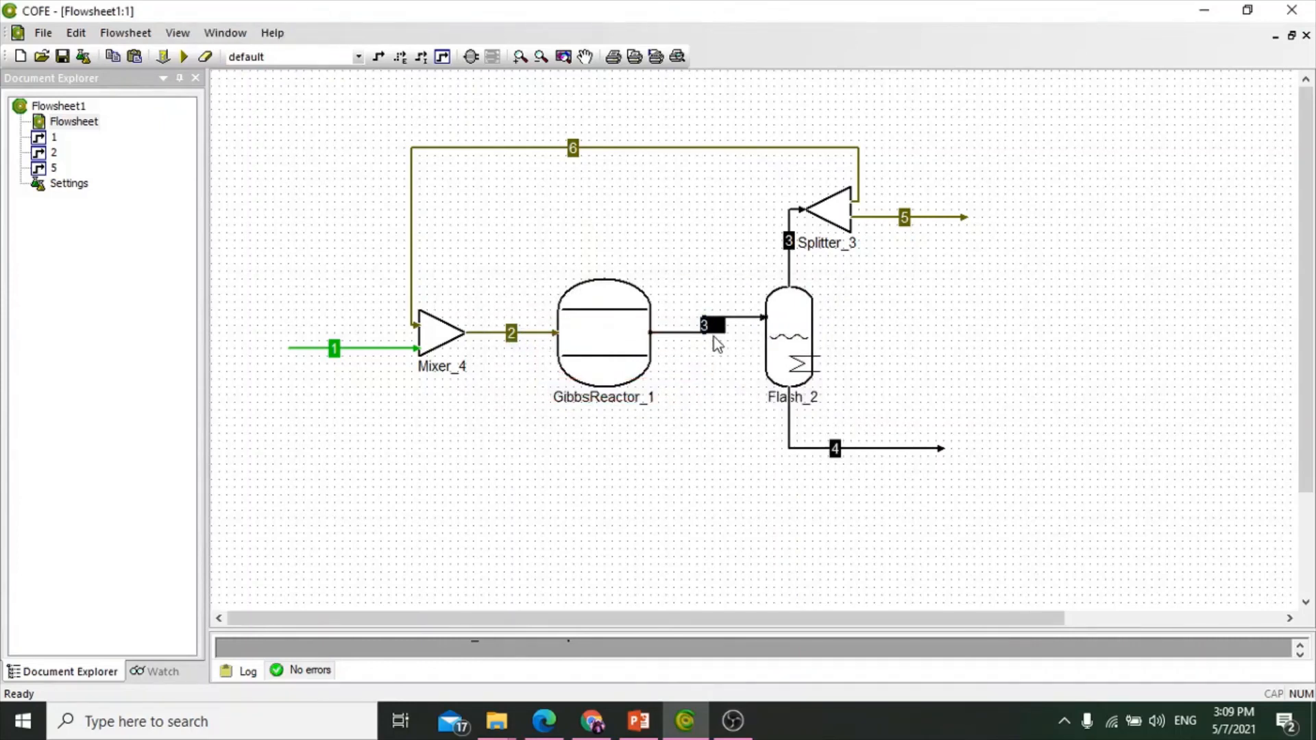
{"action": "key", "text": "Return"}
{"action": "left_click", "coordinate": [720, 401]}
{"action": "left_click_drag", "start_coordinate": [713, 360], "coordinate": [834, 430]}
Rename the flash vapor stream as 5 and the splitter's purge stream as 6, accepting the duplicate names
{"action": "double_click", "coordinate": [788, 241]}
{"action": "key", "text": "Return"}
{"action": "left_click", "coordinate": [705, 399]}
{"action": "left_click_drag", "start_coordinate": [852, 282], "coordinate": [916, 226]}
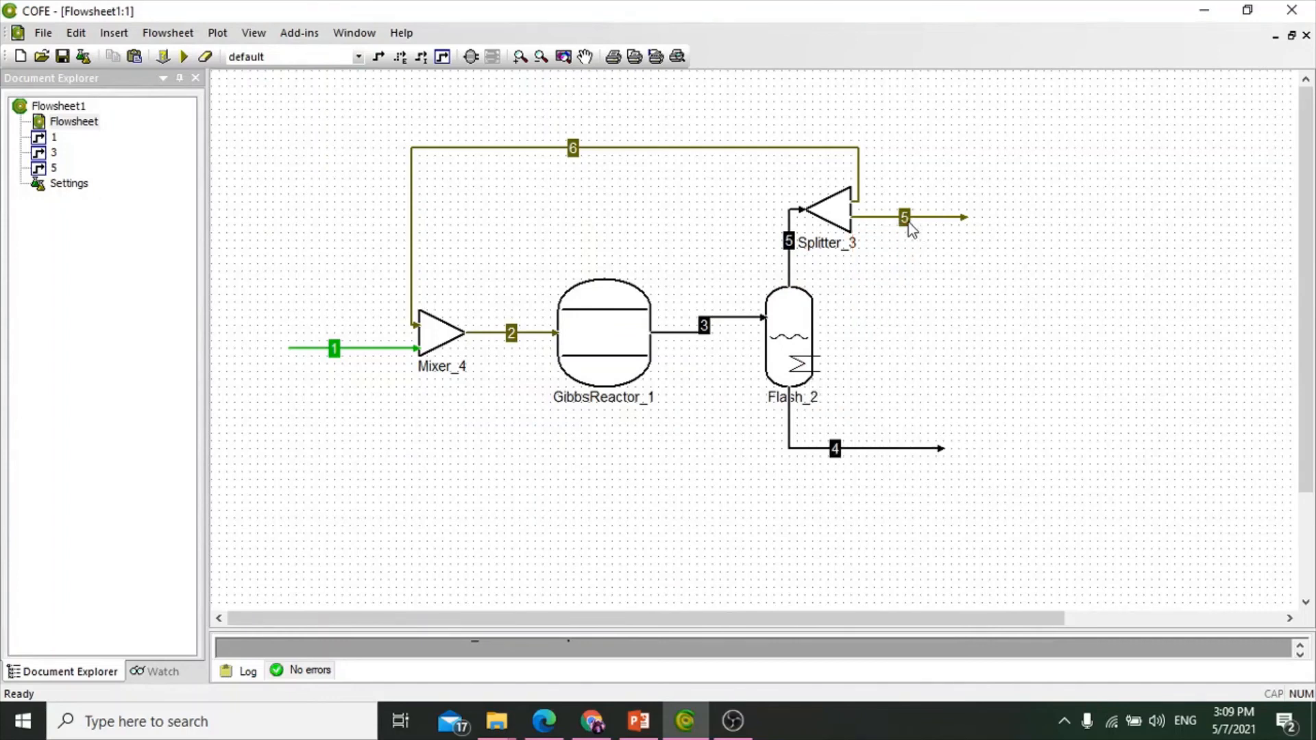
{"action": "left_click", "coordinate": [908, 222]}
{"action": "left_click", "coordinate": [907, 219]}
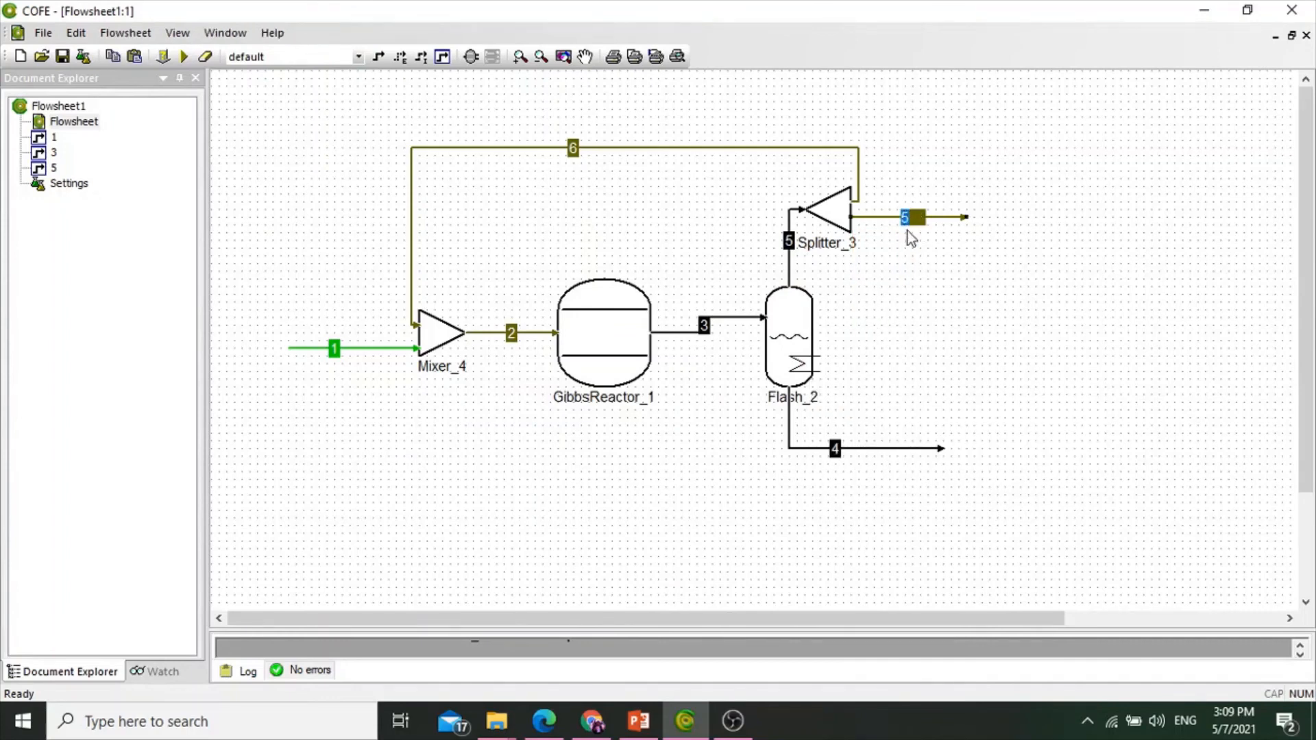
{"action": "type", "text": "6"}
{"action": "key", "text": "Return"}
{"action": "left_click", "coordinate": [704, 410]}
{"action": "left_click_drag", "start_coordinate": [909, 299], "coordinate": [1058, 244]}
Rename the recycle stream from splitter to mixer as 7 and solve the flowsheet
{"action": "left_click", "coordinate": [573, 148]}
{"action": "type", "text": "7"}
{"action": "key", "text": "Return"}
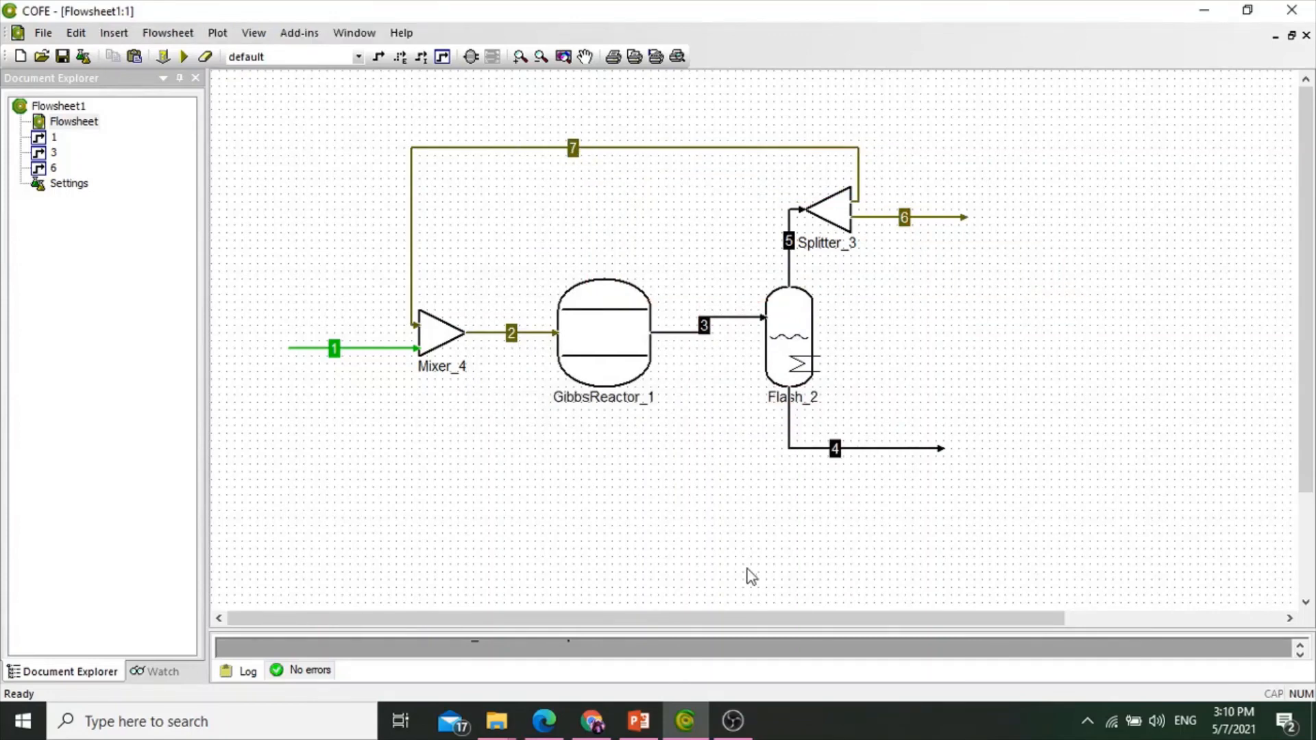
{"action": "left_click", "coordinate": [184, 57]}
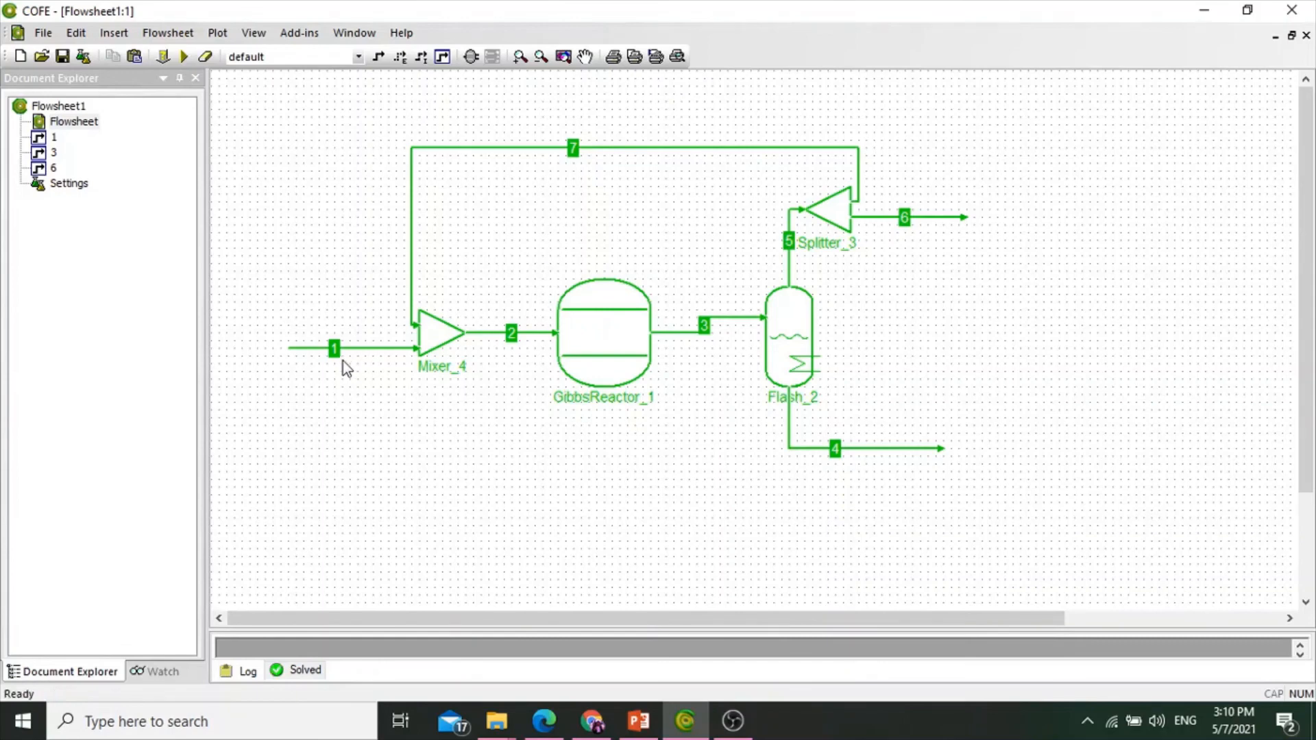
Switch to PowerPoint to review the Model # 4 problem statement in slide show view, and return to COFE
{"action": "left_click", "coordinate": [648, 710]}
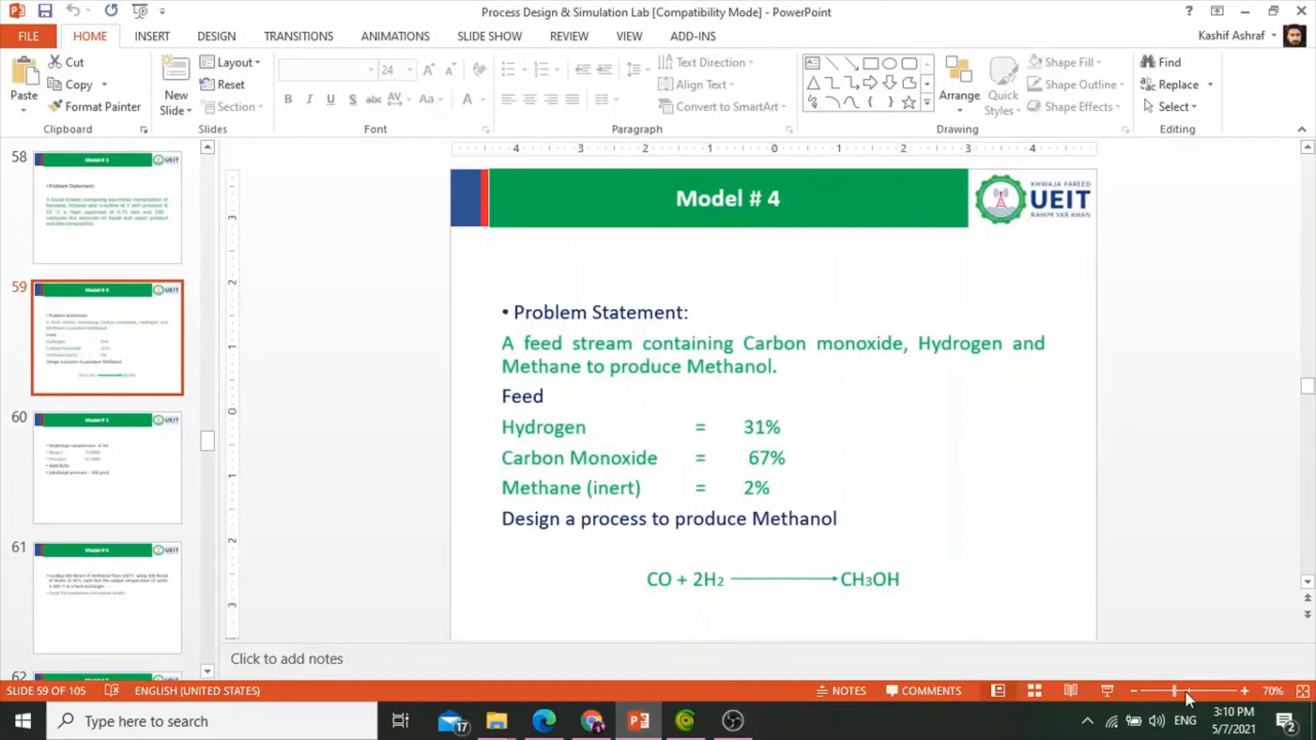
{"action": "left_click", "coordinate": [1106, 691]}
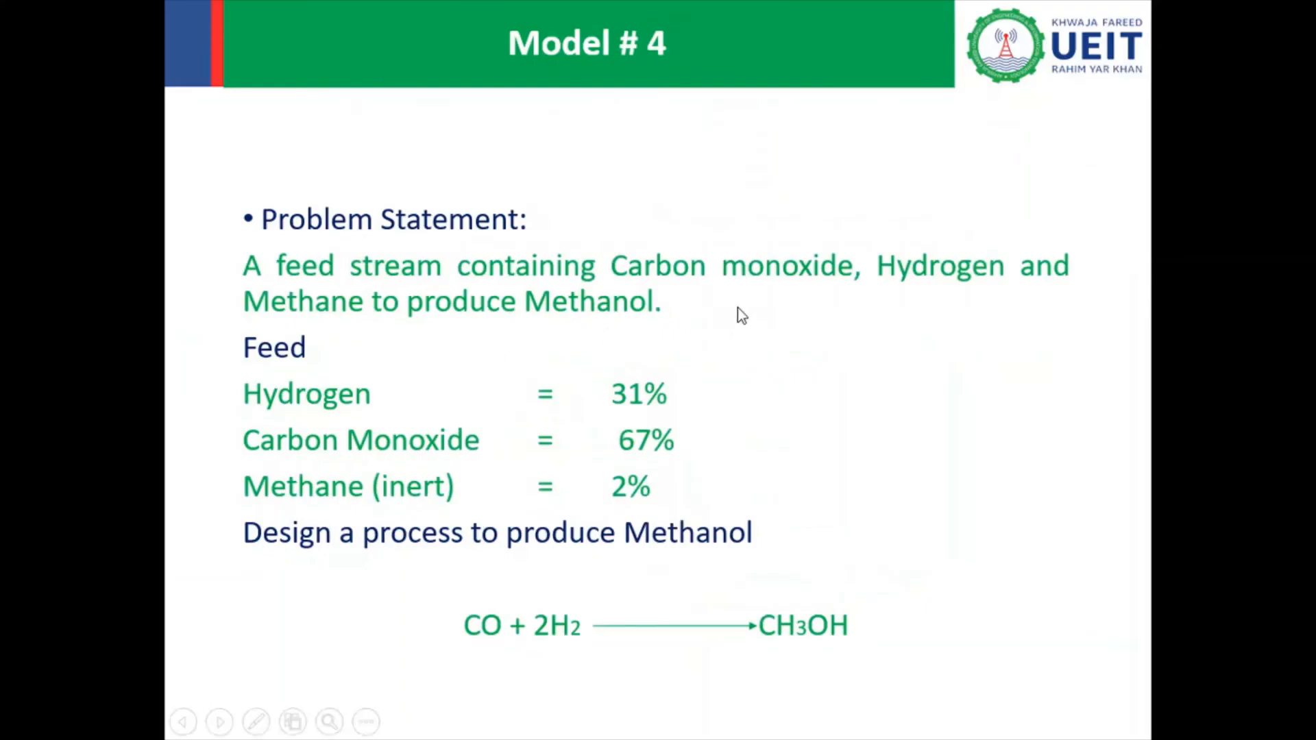
{"action": "left_click", "coordinate": [866, 330]}
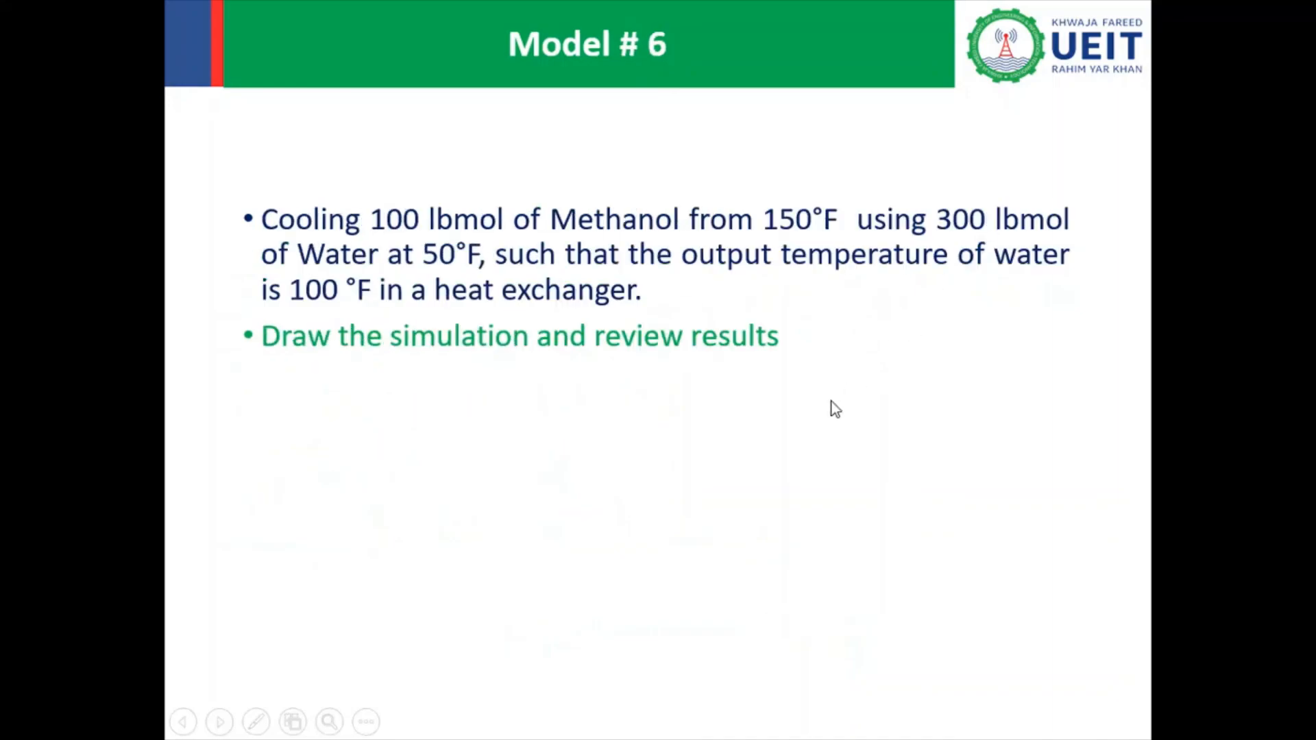
{"action": "key", "text": "Left"}
{"action": "key", "text": "Left"}
{"action": "key", "text": "Escape"}
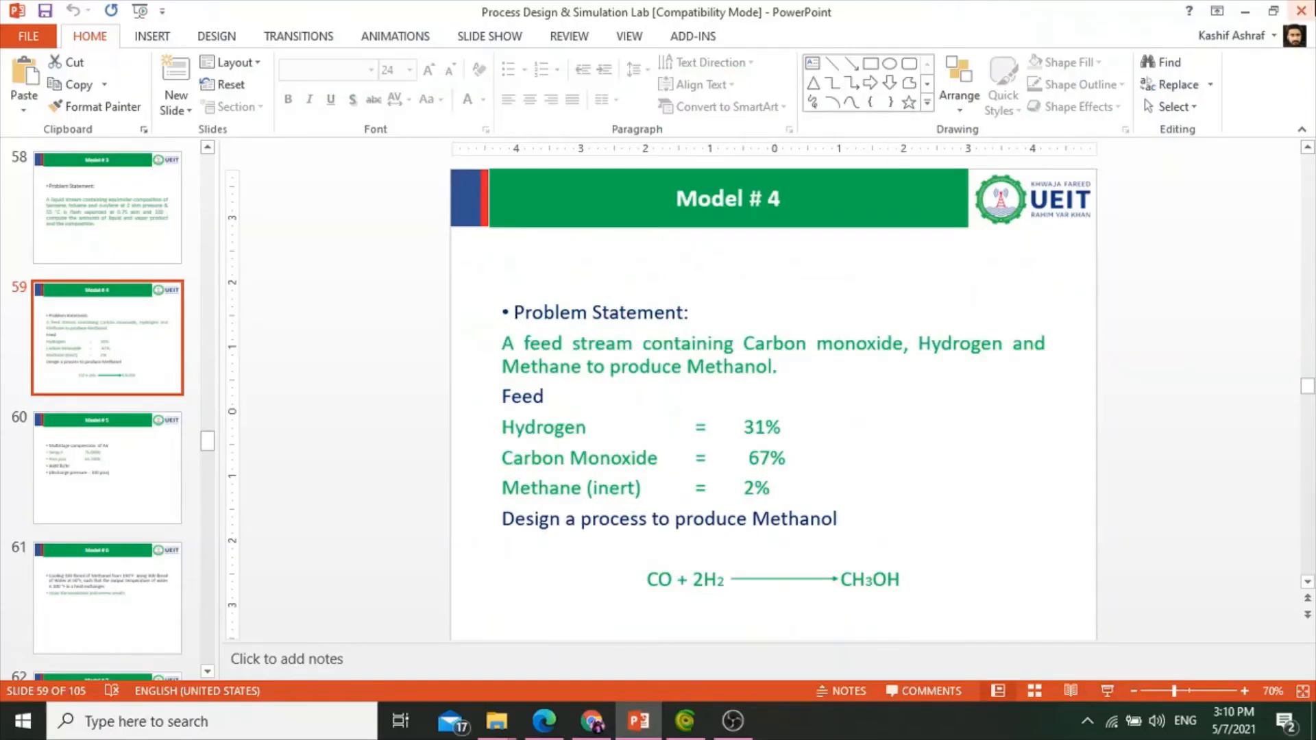
{"action": "left_click", "coordinate": [1245, 11]}
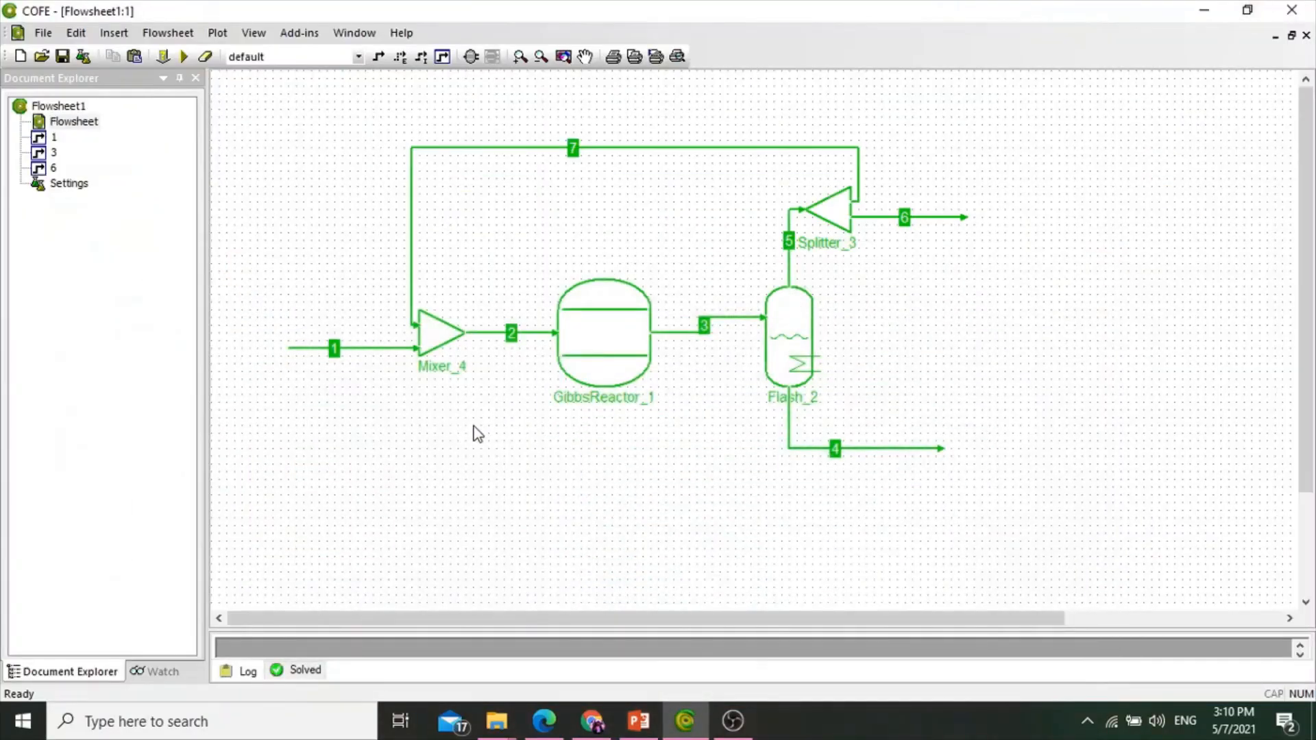